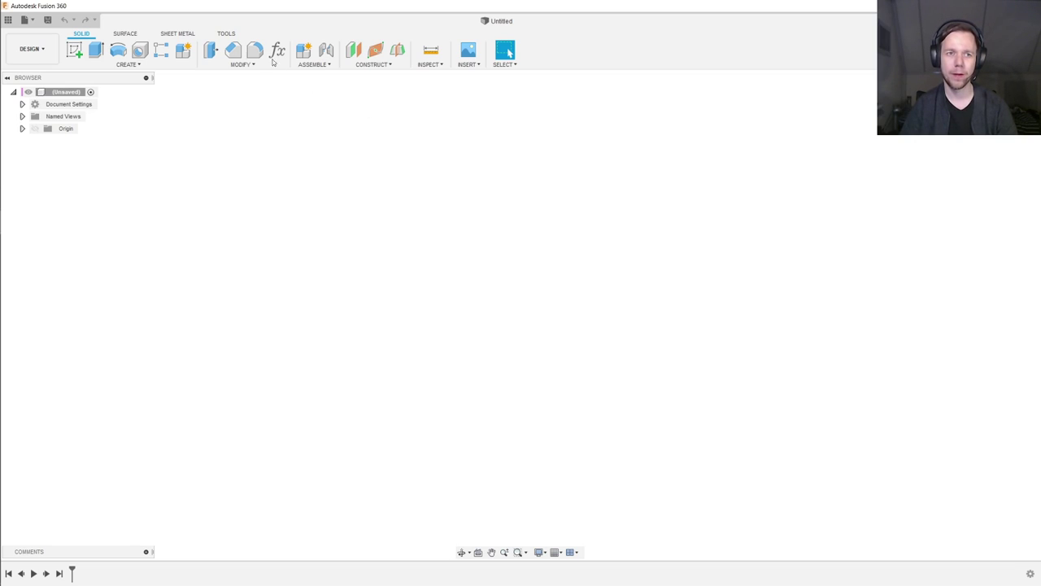
Step: Run the Python version of the SpurGear sample script
left_click(226, 34)
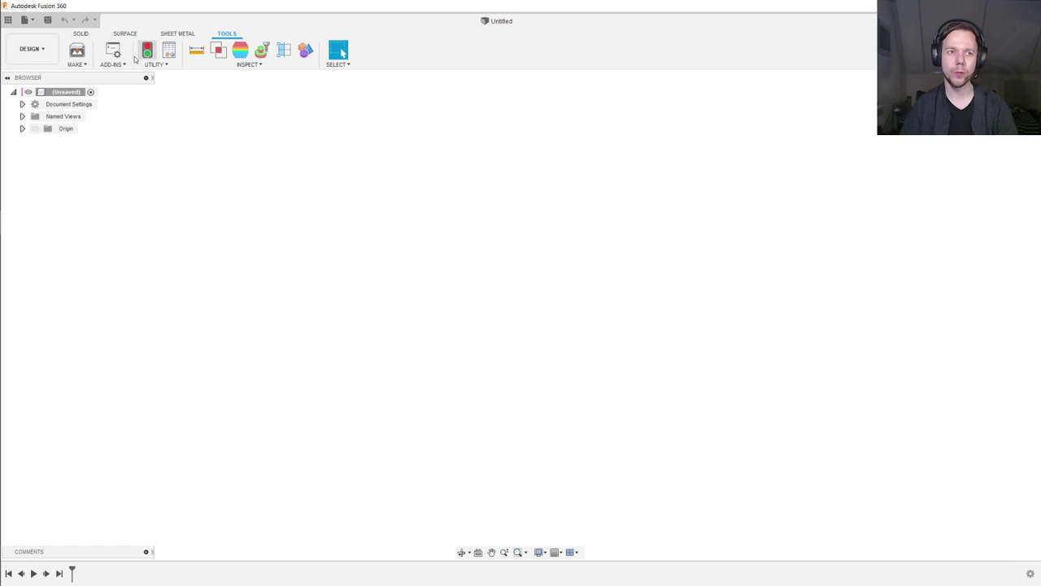
left_click(113, 65)
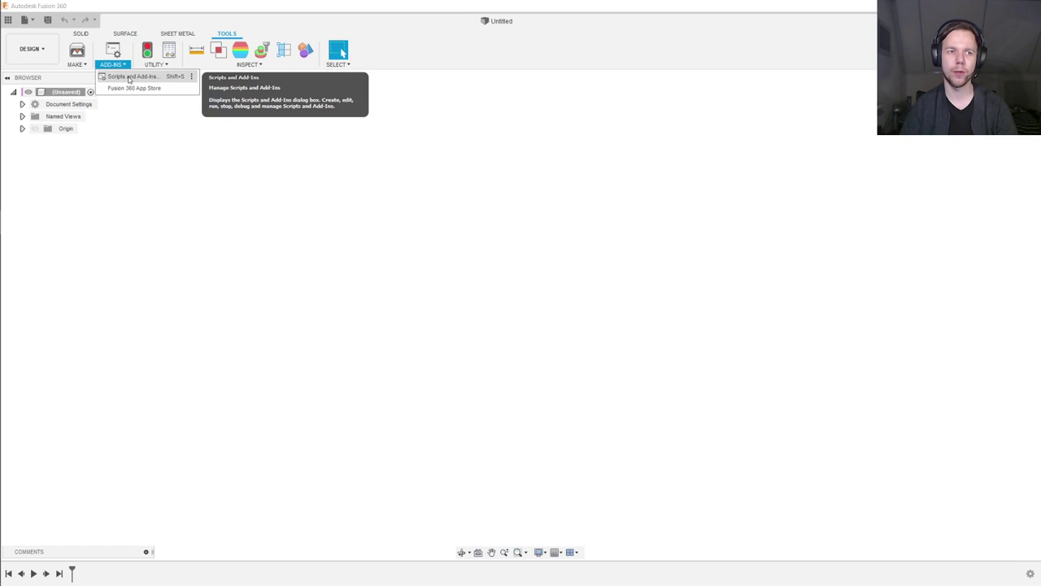
left_click(128, 77)
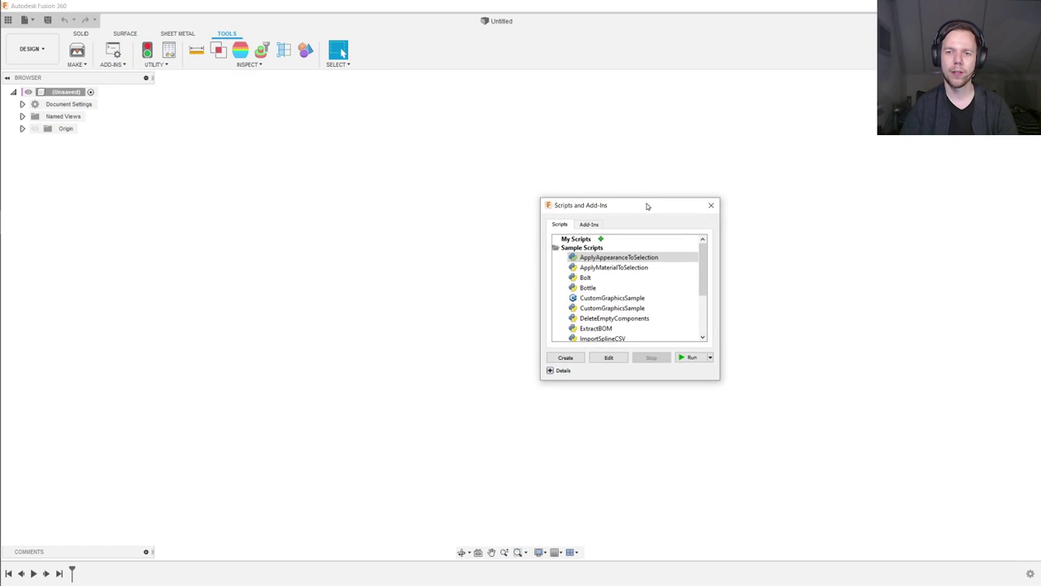
left_click_drag(647, 205, 778, 238)
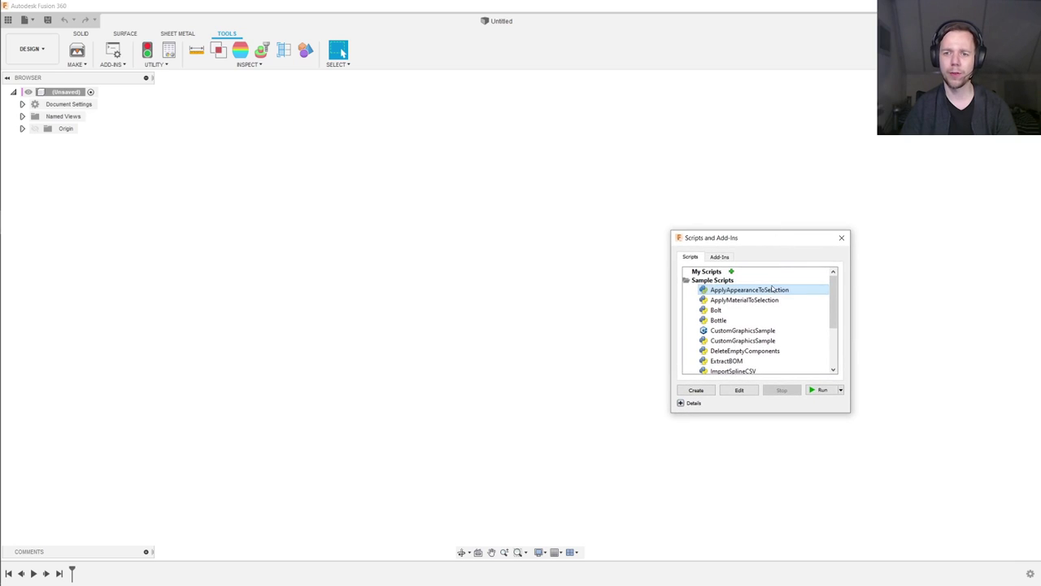
scroll(796, 316, "down", 3)
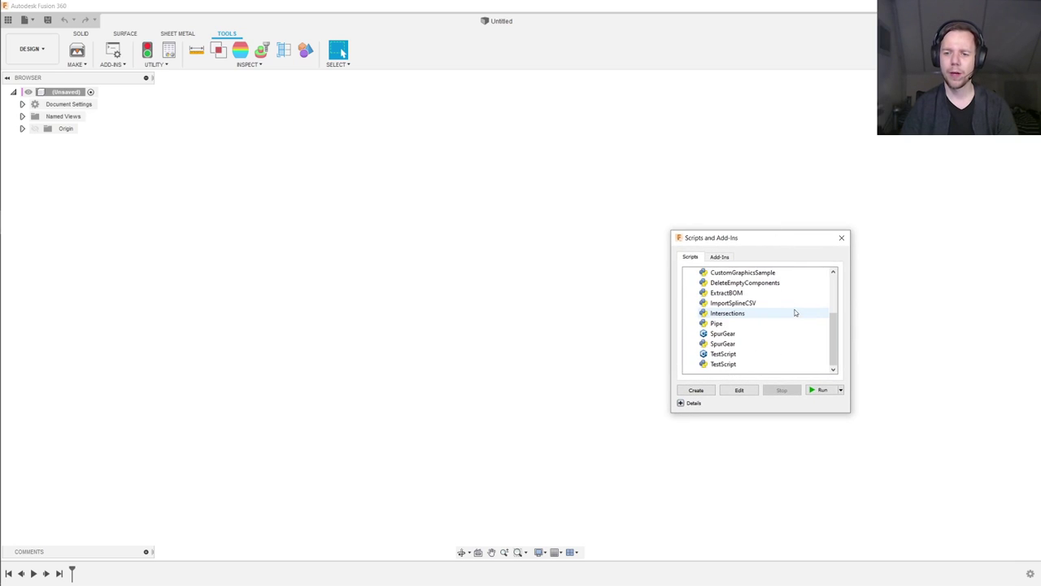
left_click(745, 335)
left_click(736, 344)
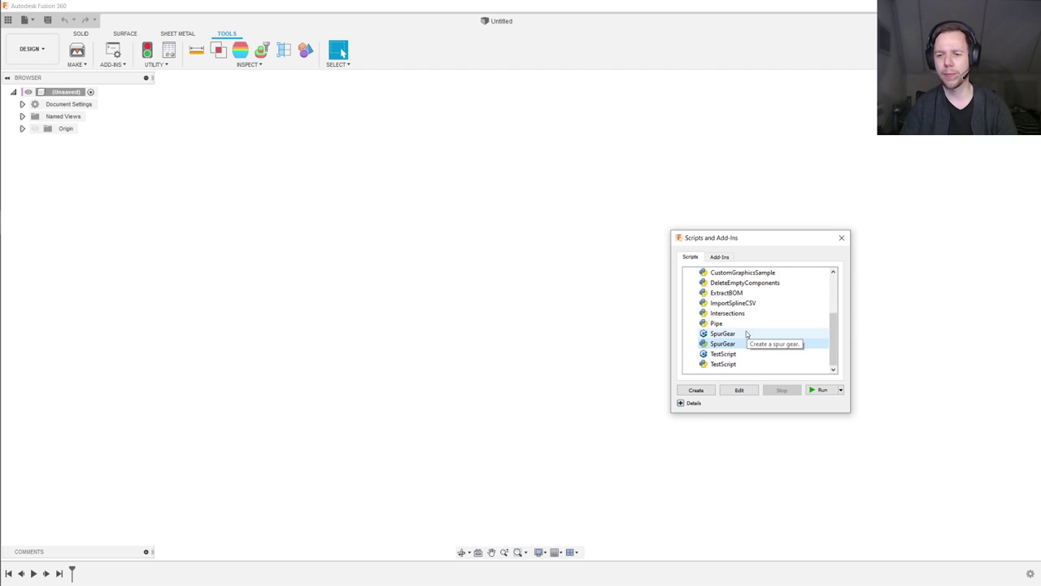
left_click(817, 390)
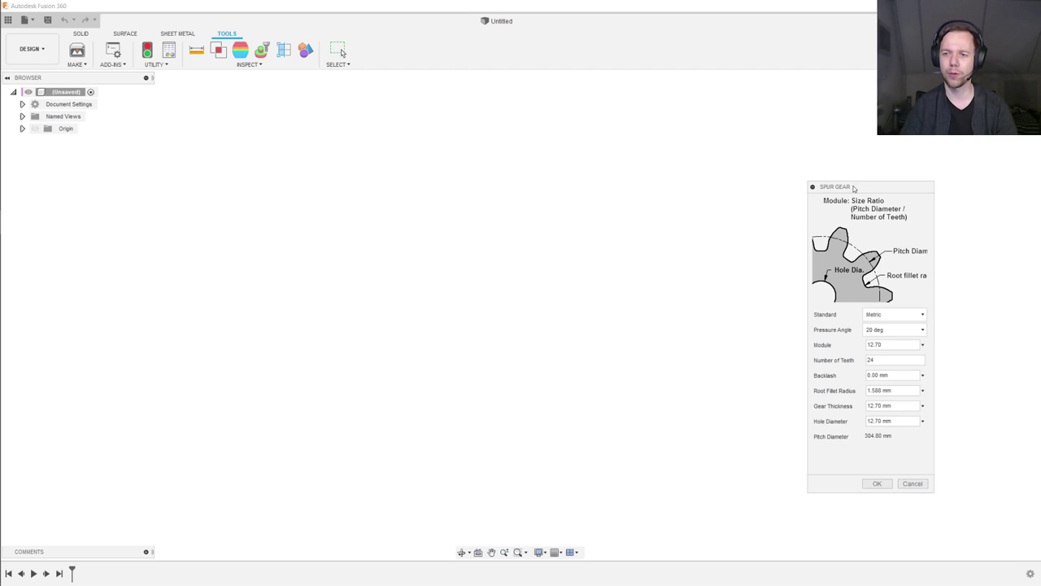
Step: Set the spur gear's module to 2.5 and its number of teeth to 20
left_click_drag(853, 187, 862, 196)
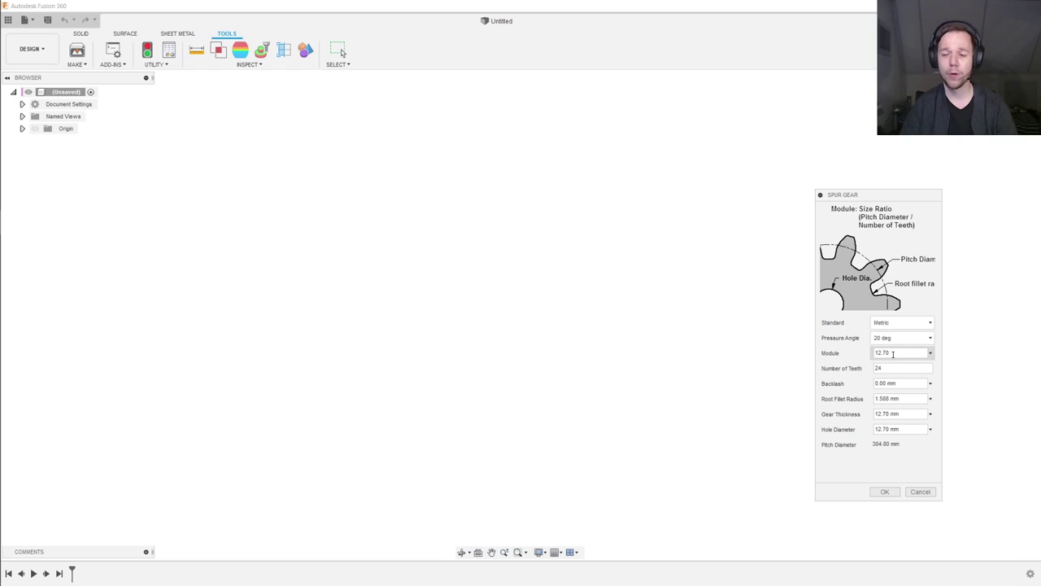
left_click_drag(892, 352, 873, 353)
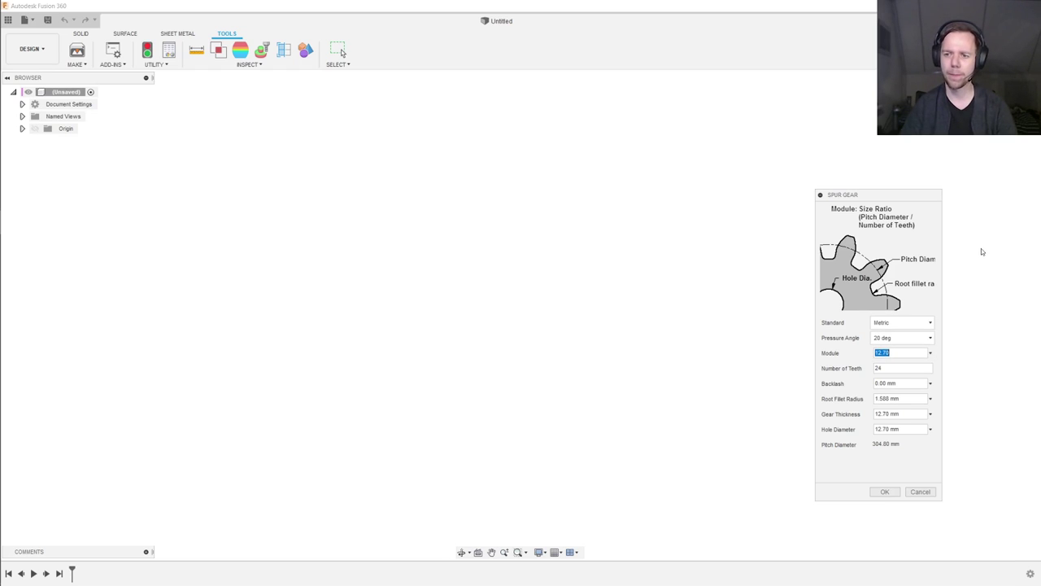
type("2.5")
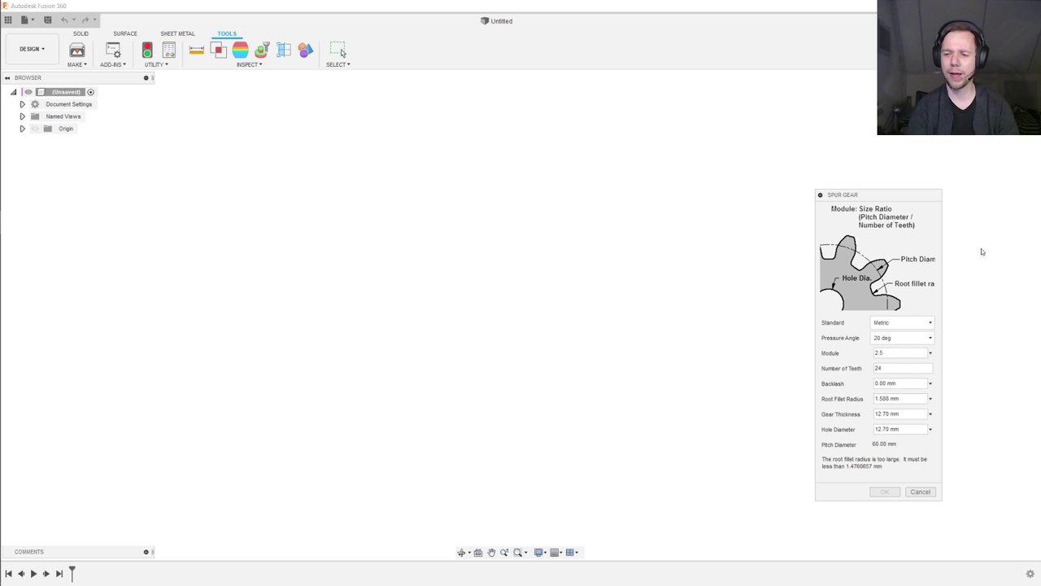
key("Tab")
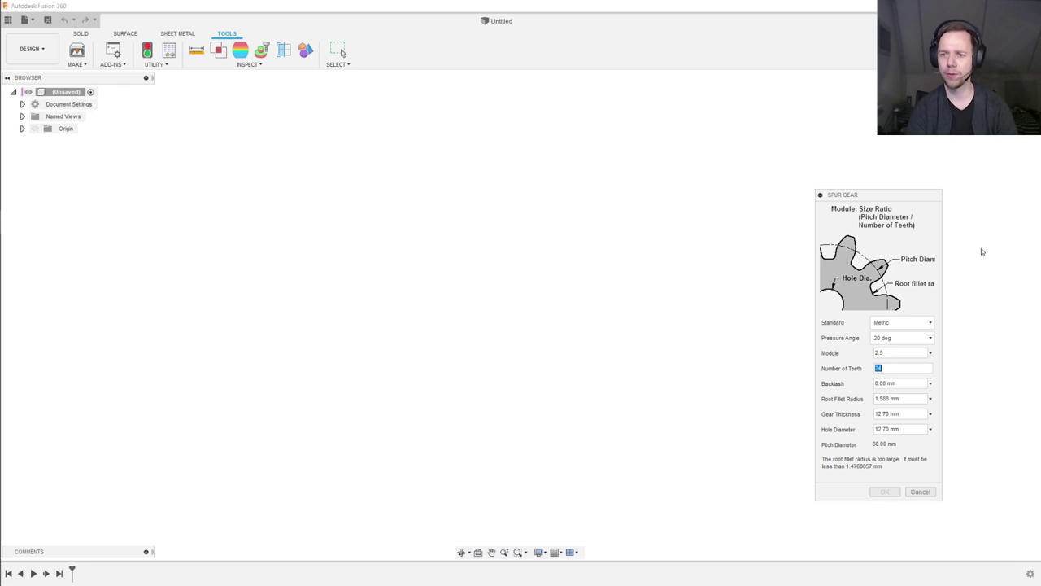
type("20")
key("Tab")
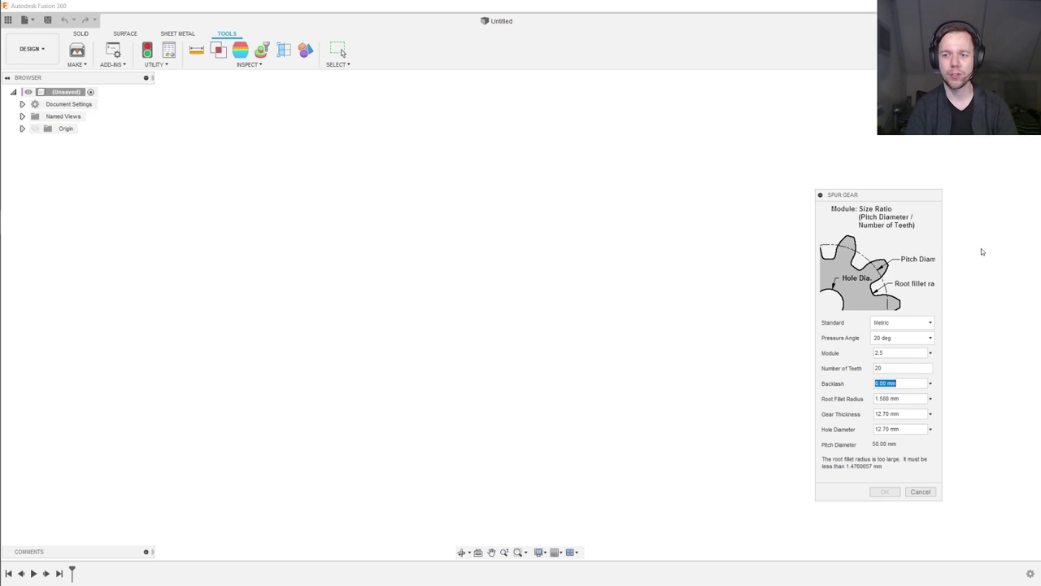
Step: Set the root fillet radius to 0.5 mm, the gear thickness to 20 mm and the hole diameter to 0, and create the gear
key("Tab")
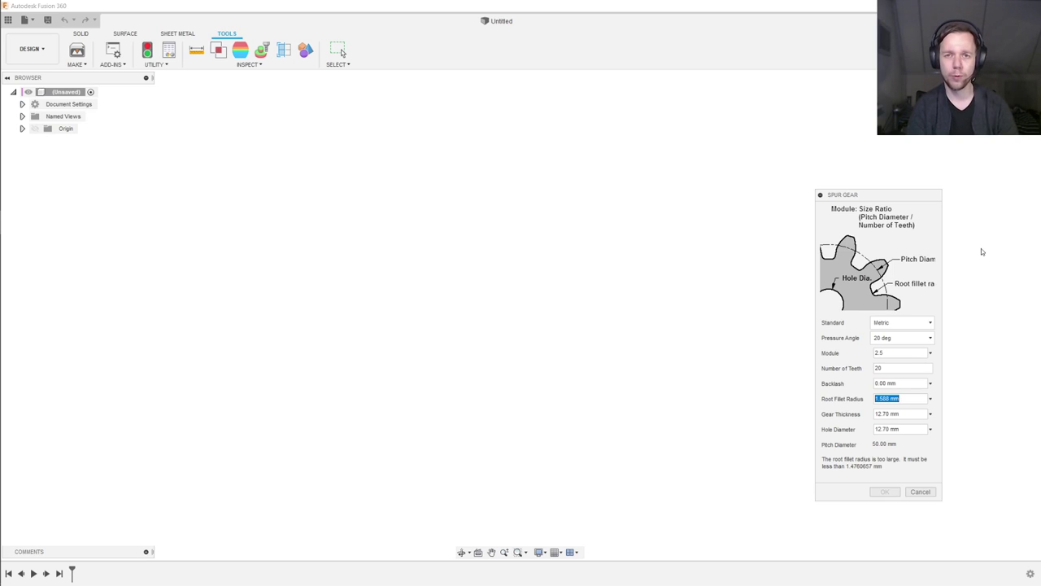
type("0.5")
key("Tab")
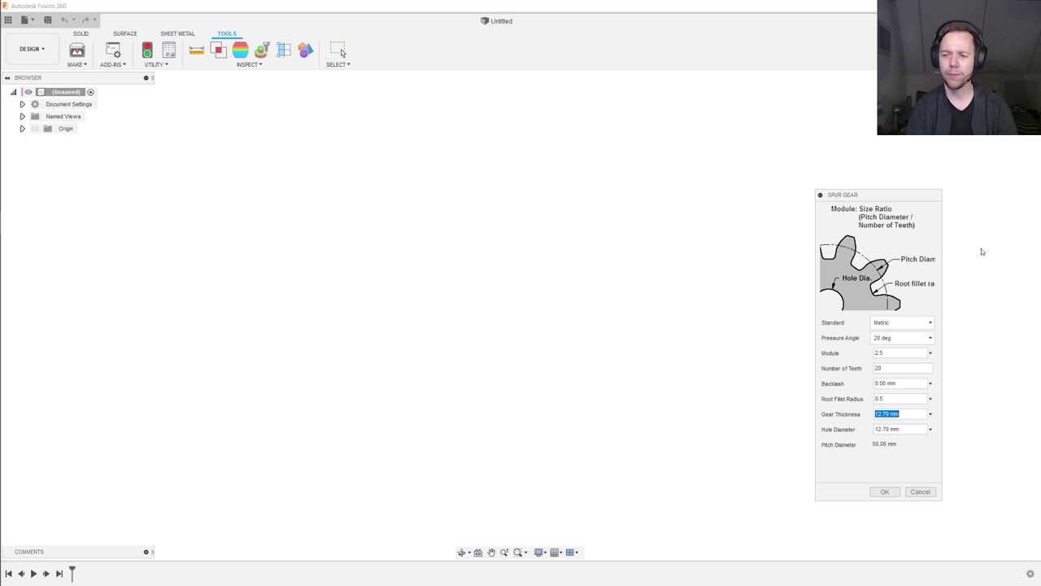
type("20")
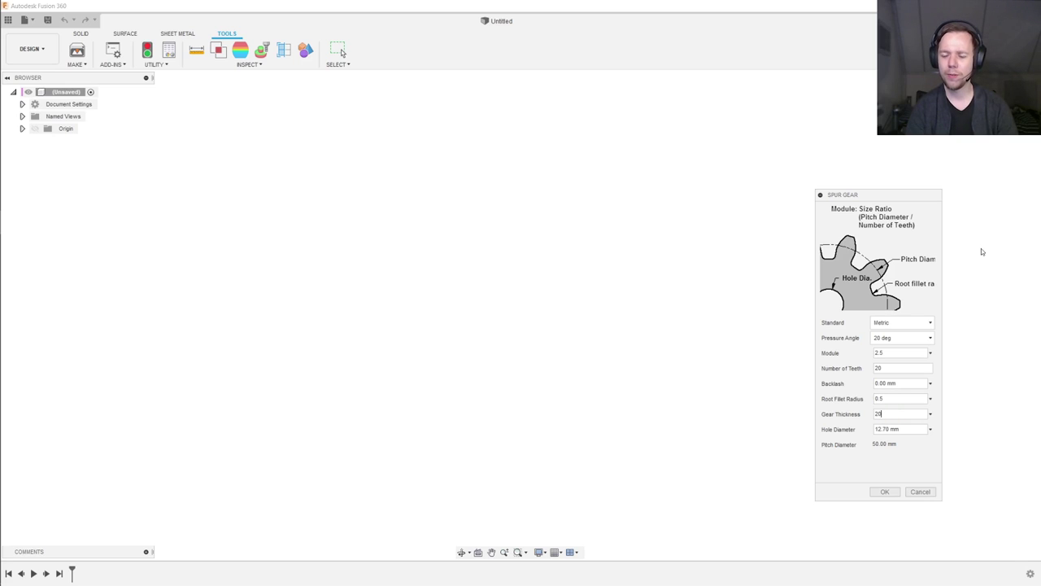
key("Tab")
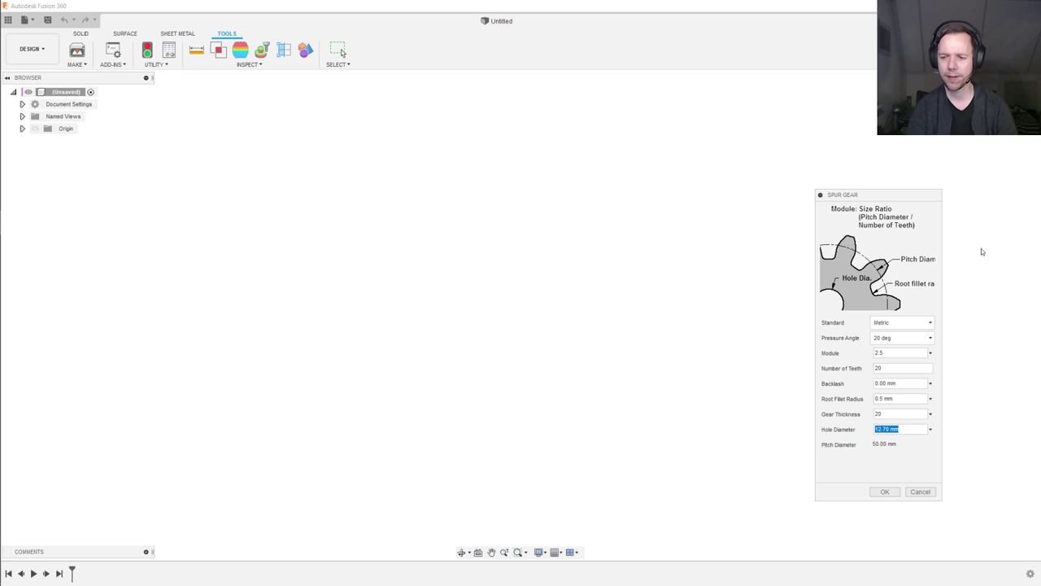
type("0")
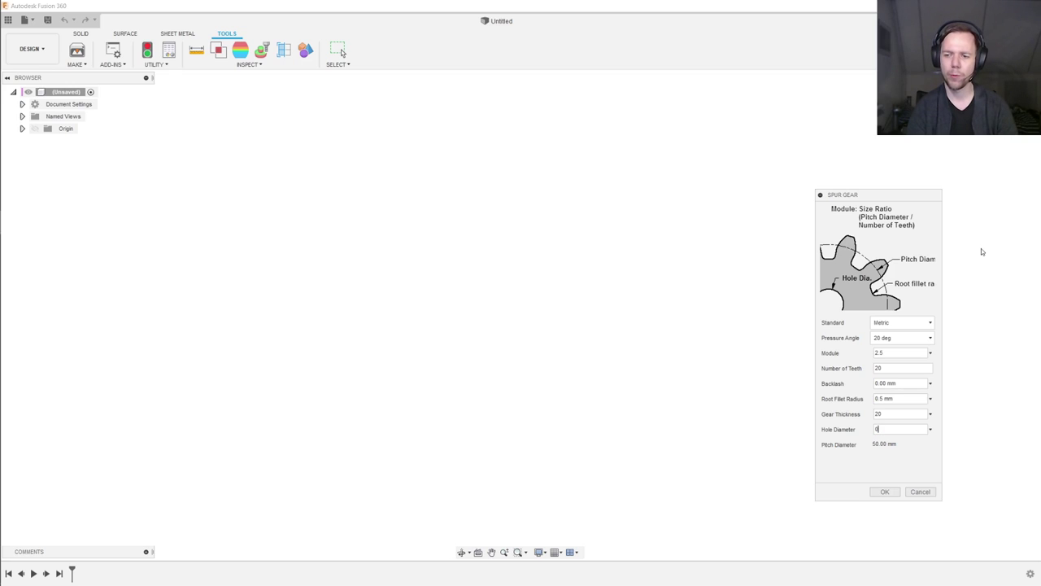
key("Tab")
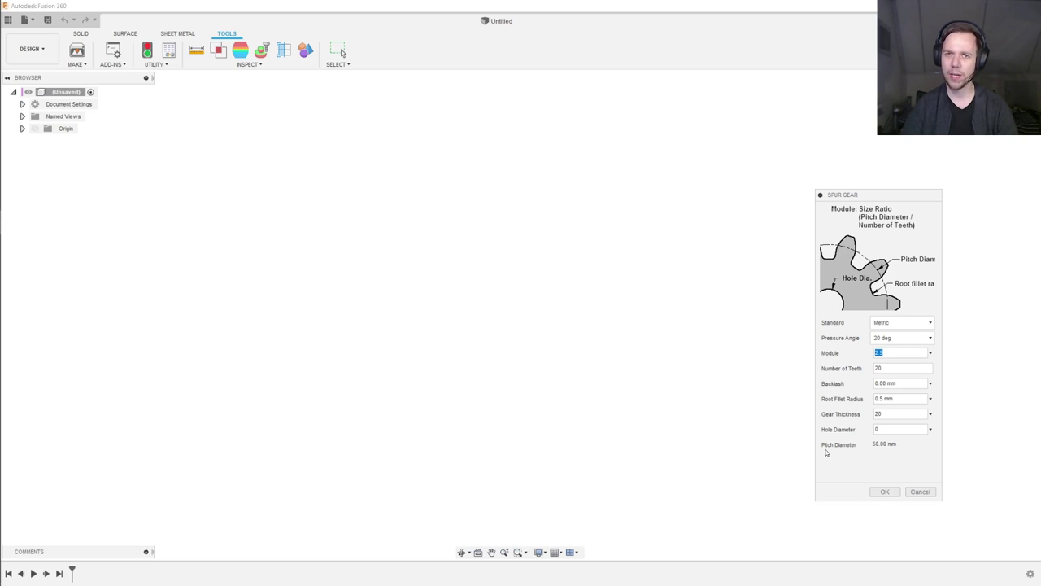
left_click(877, 492)
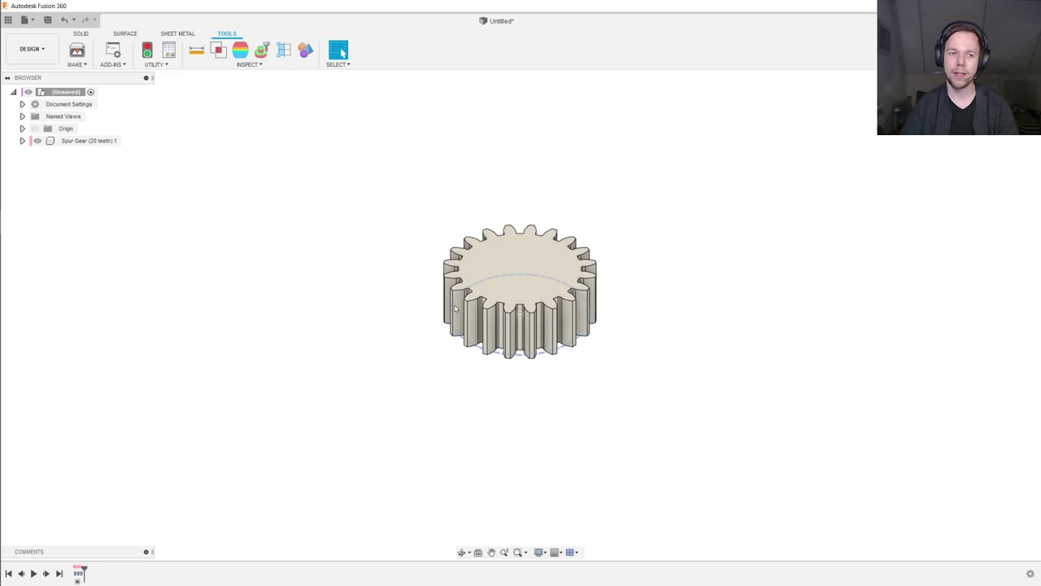
Step: Activate the spur gear component so that new features are added inside it
left_click(101, 144)
left_click(414, 171)
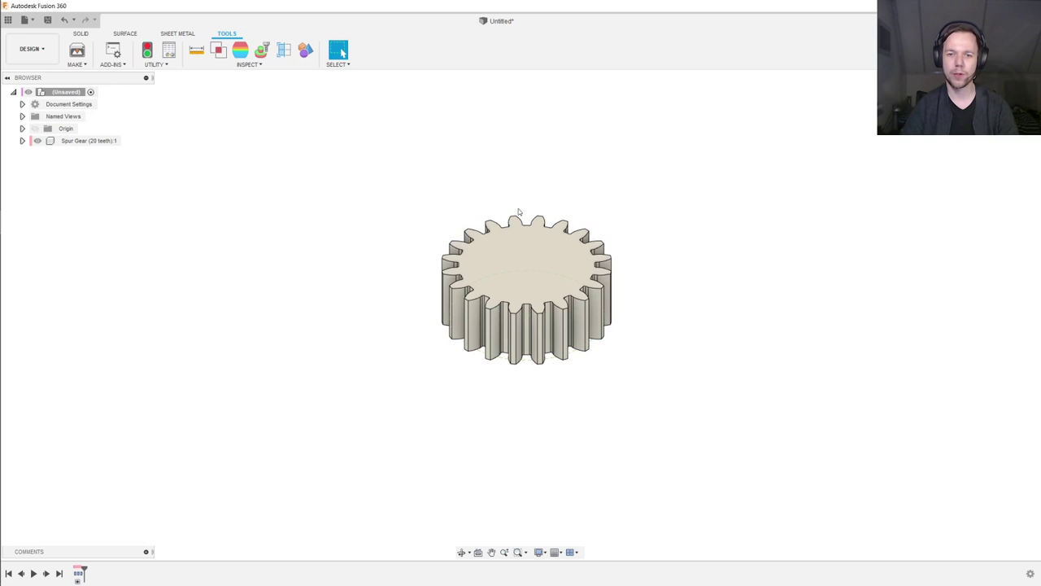
middle_click_drag(622, 220, 657, 257)
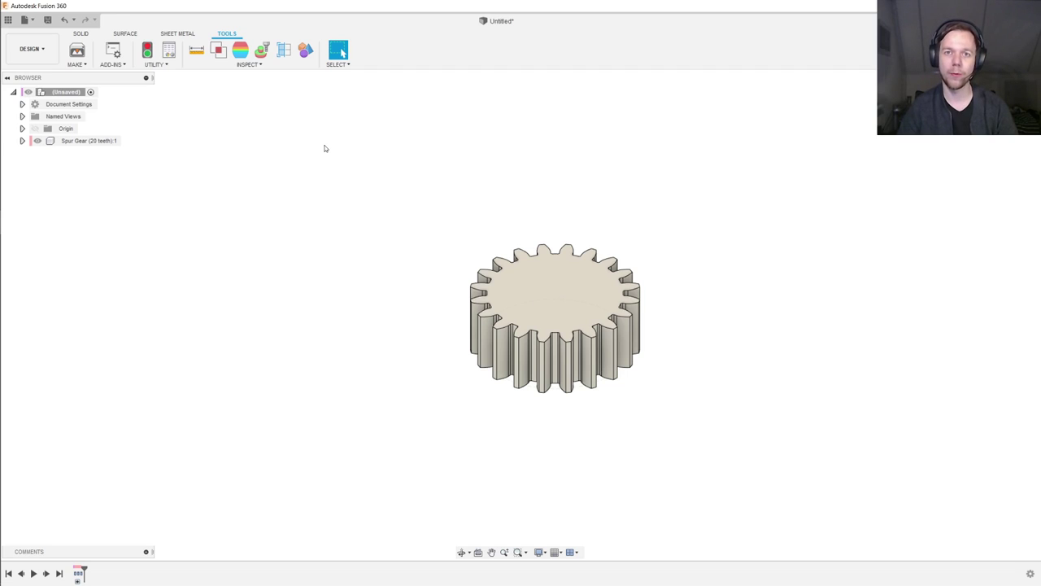
left_click(97, 141)
left_click(126, 141)
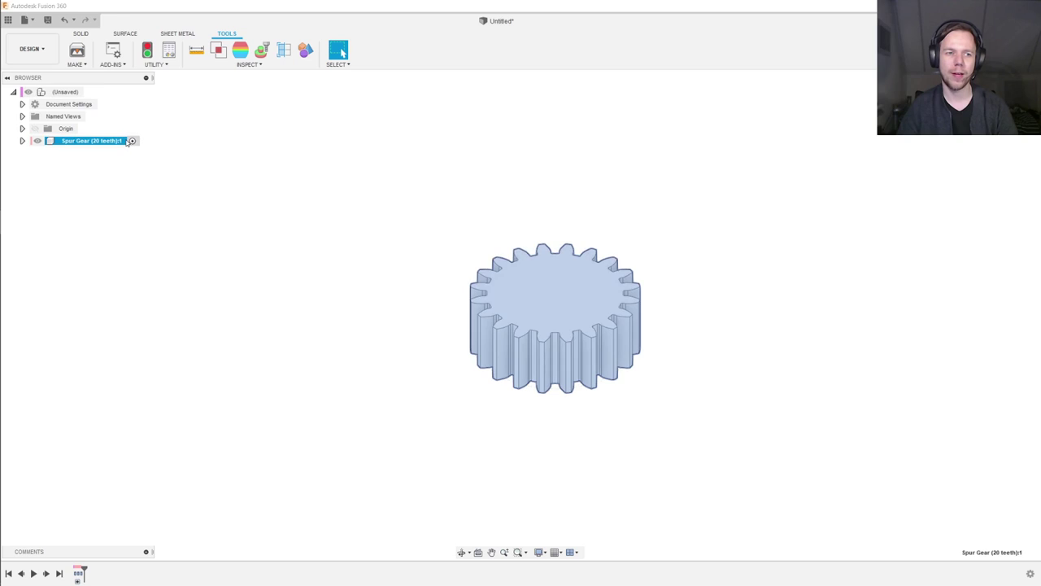
left_click(377, 177)
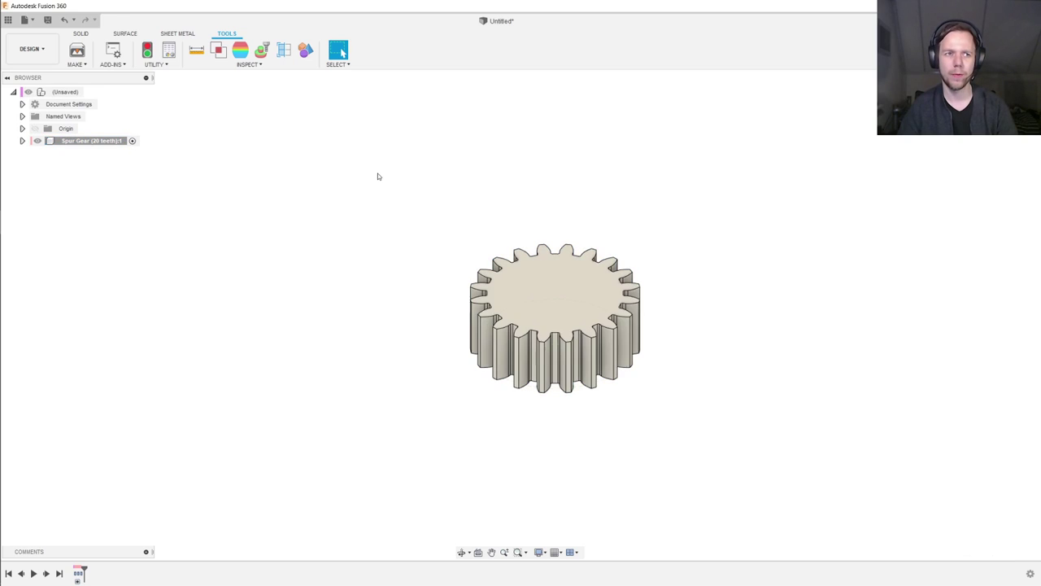
Step: Start a sketch on the gear's top face and draw a 30 mm diameter circle centred on the origin
left_click(82, 33)
left_click(74, 50)
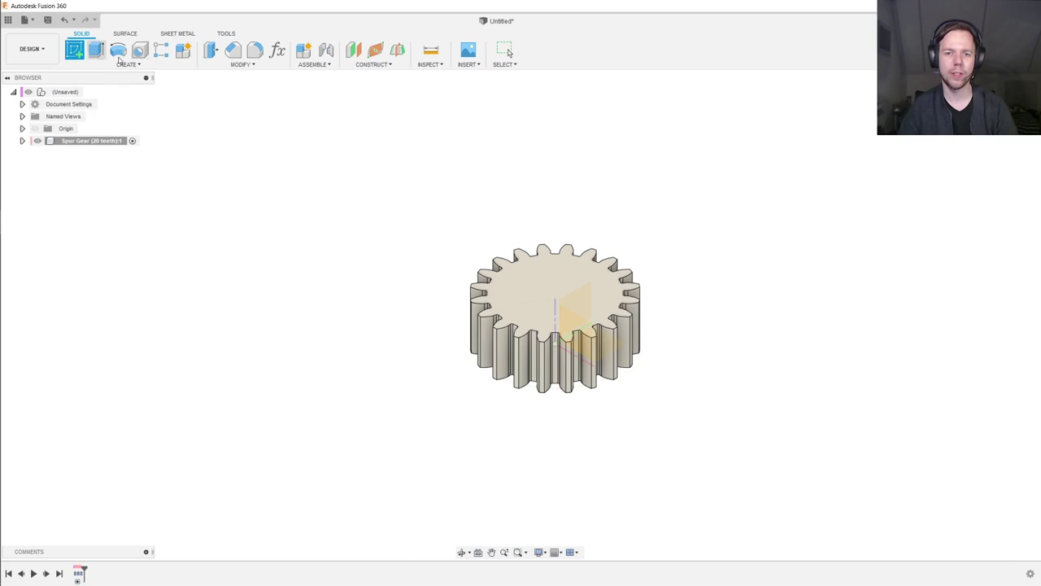
left_click(547, 276)
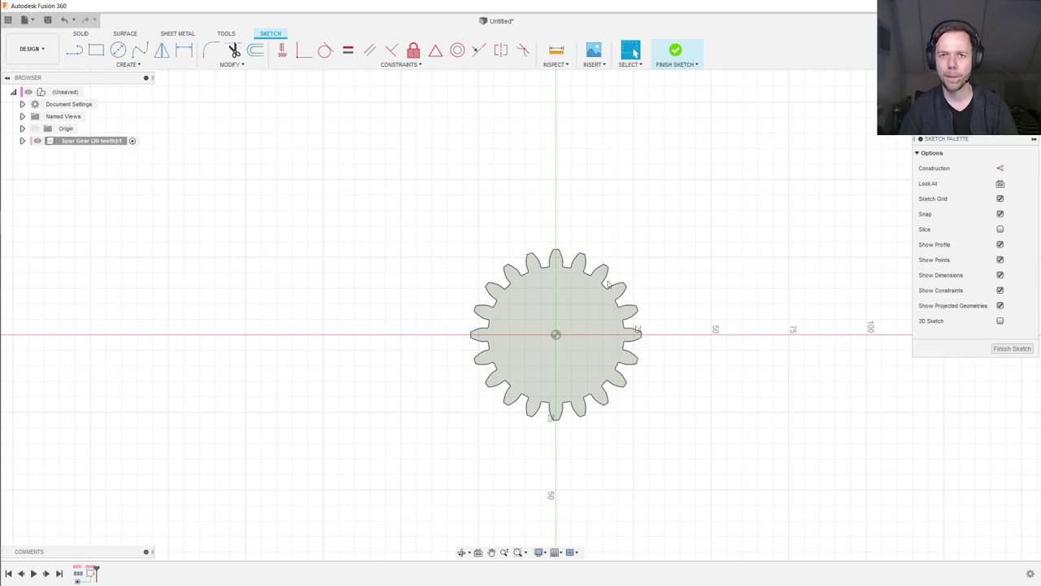
key("c")
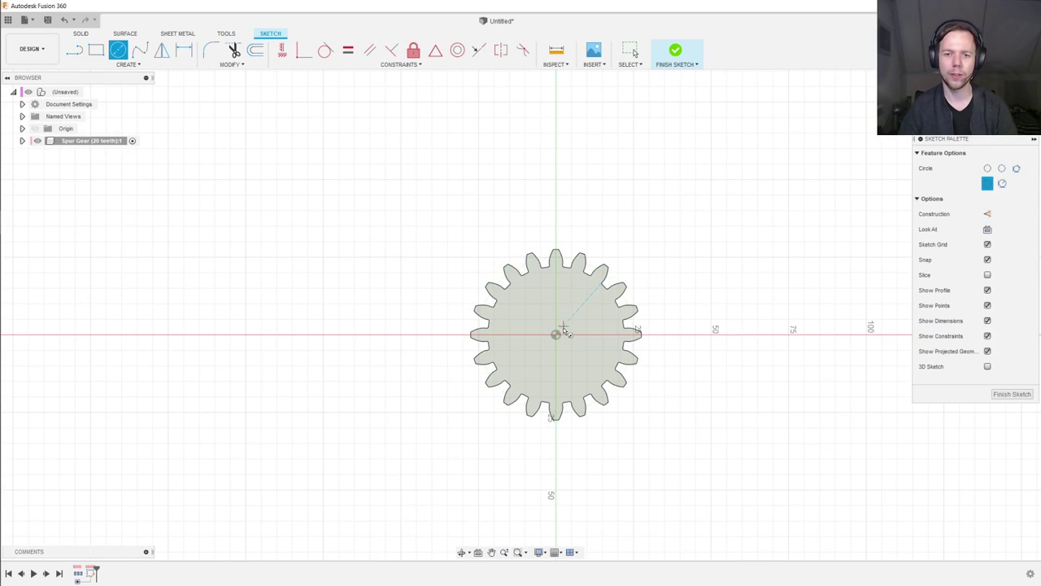
scroll(572, 351, "up", 2)
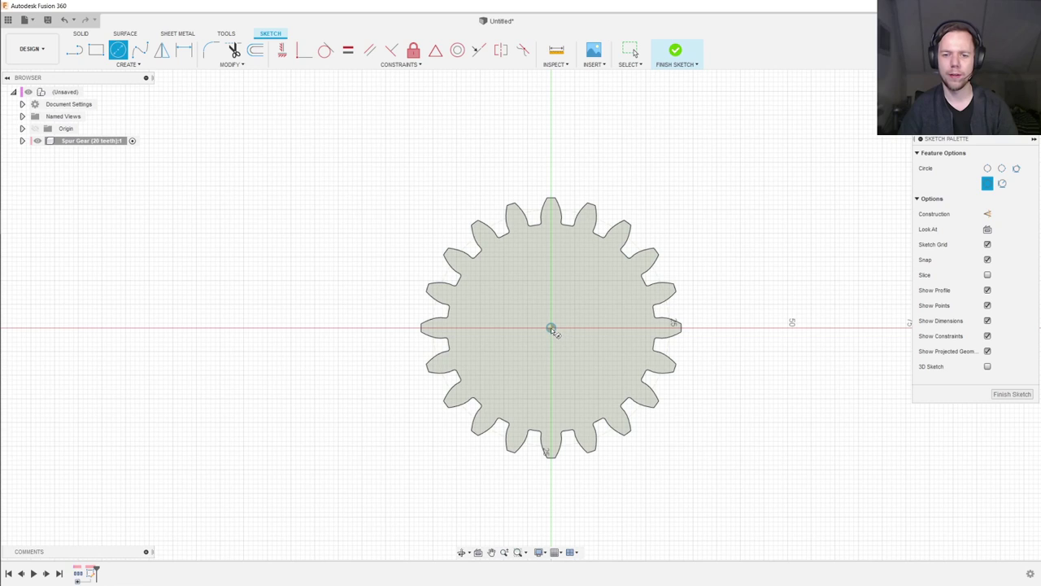
left_click(551, 327)
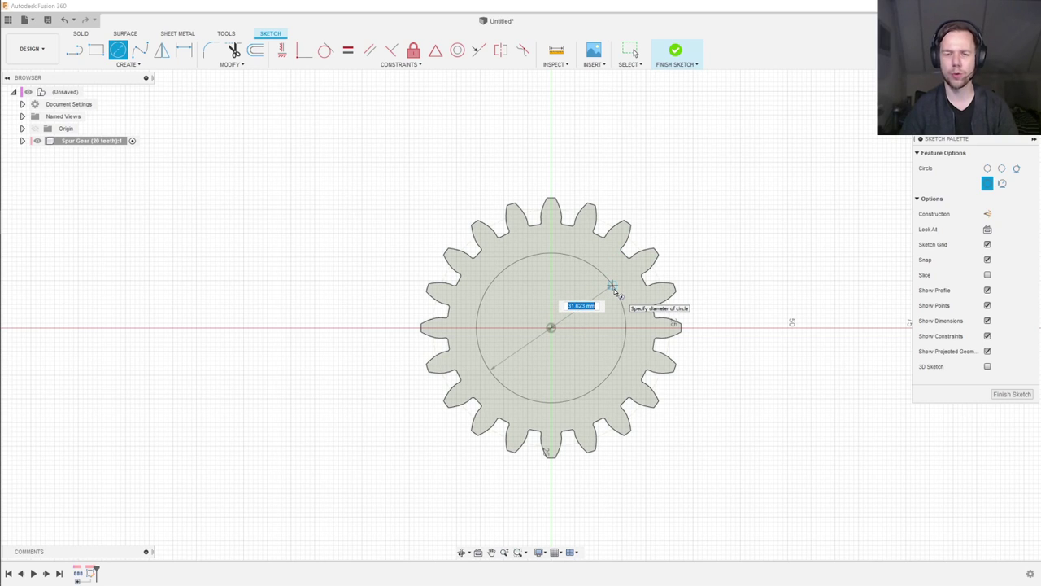
type("30")
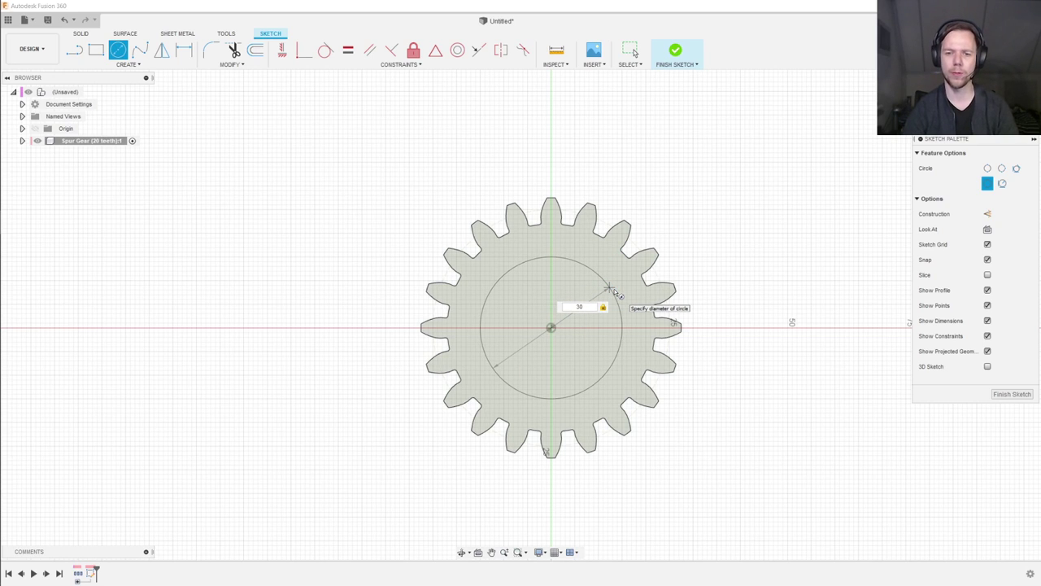
key("Return")
key("Escape")
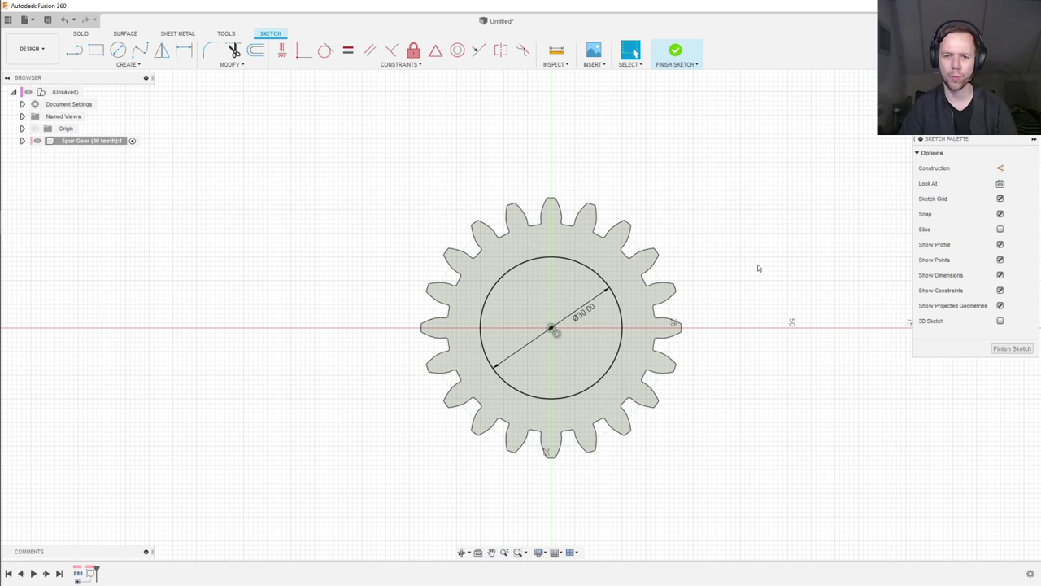
Step: Delete the diameter dimension from the sketched circle at the gear's centre
scroll(758, 268, "up", 1)
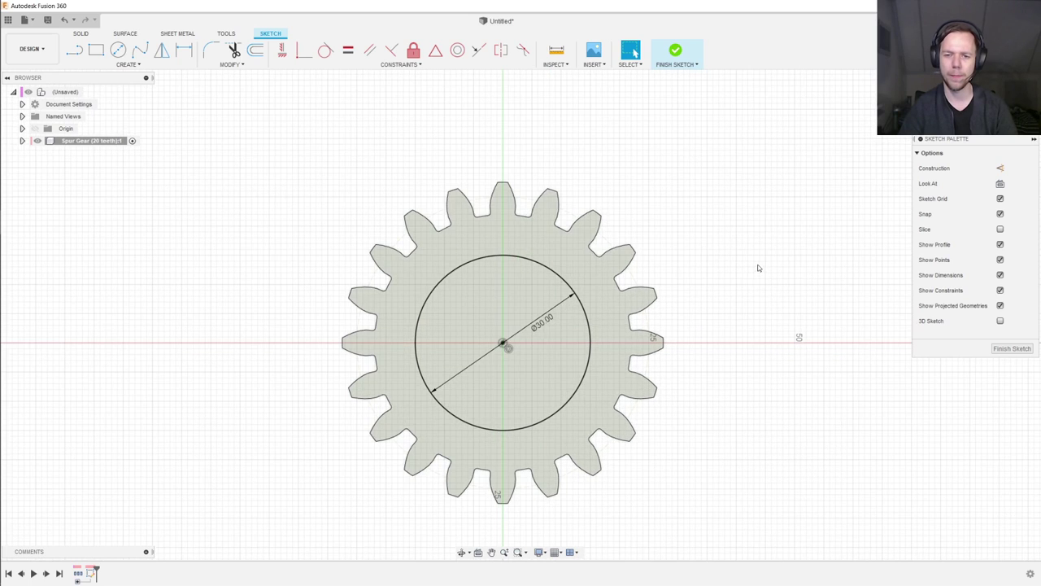
left_click(542, 328)
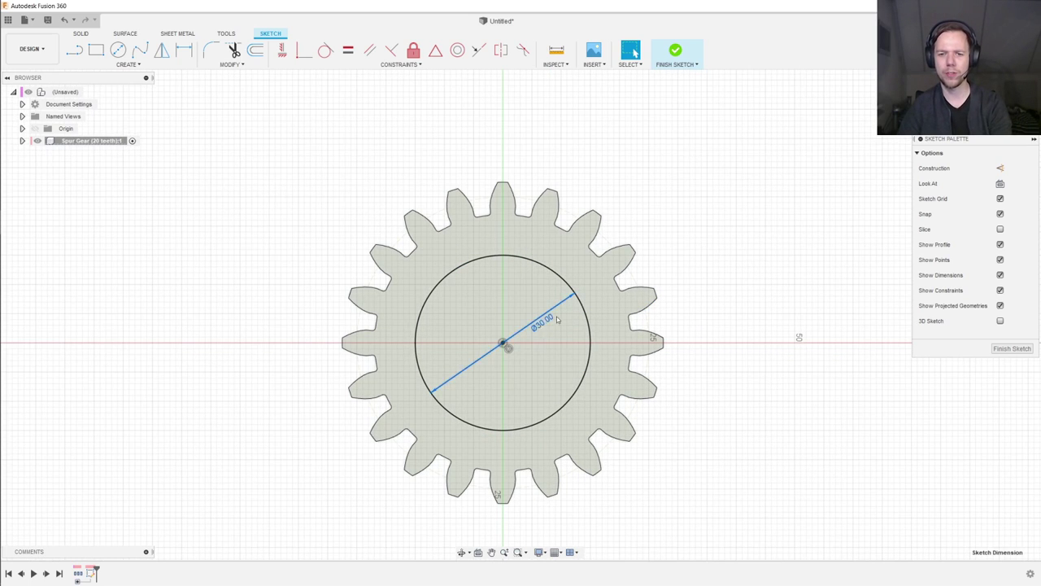
key("Delete")
Step: Apply an Equal constraint between the sketched circle and a root arc between two gear teeth, and finish the sketch
scroll(594, 269, "up", 5)
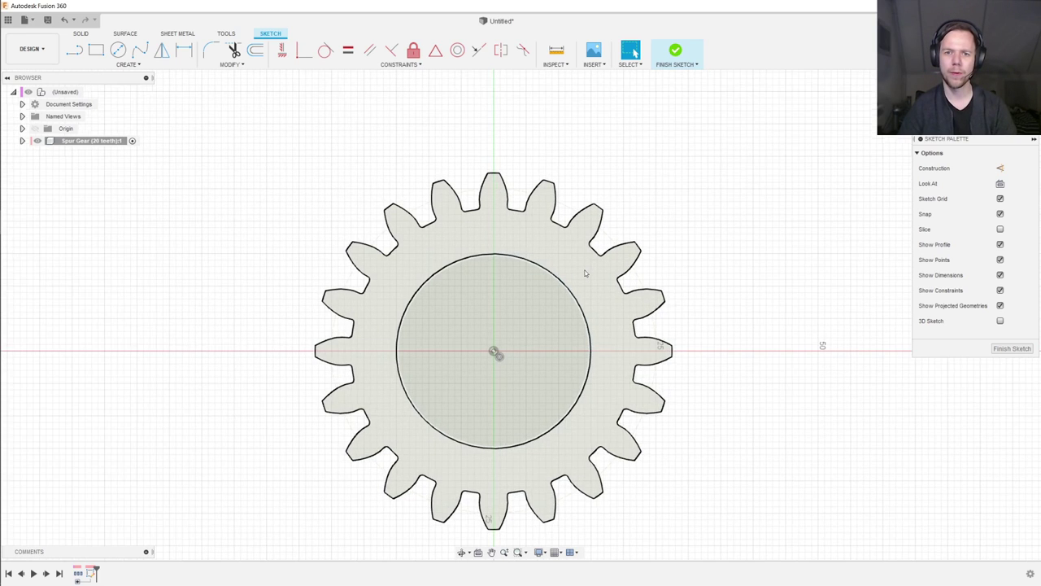
scroll(586, 272, "up", 3)
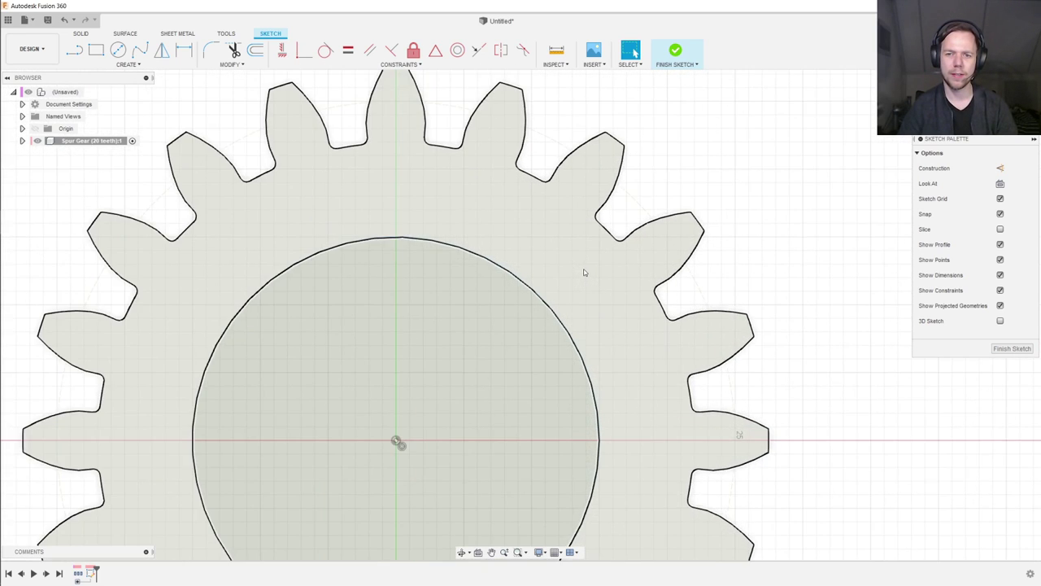
left_click(612, 223)
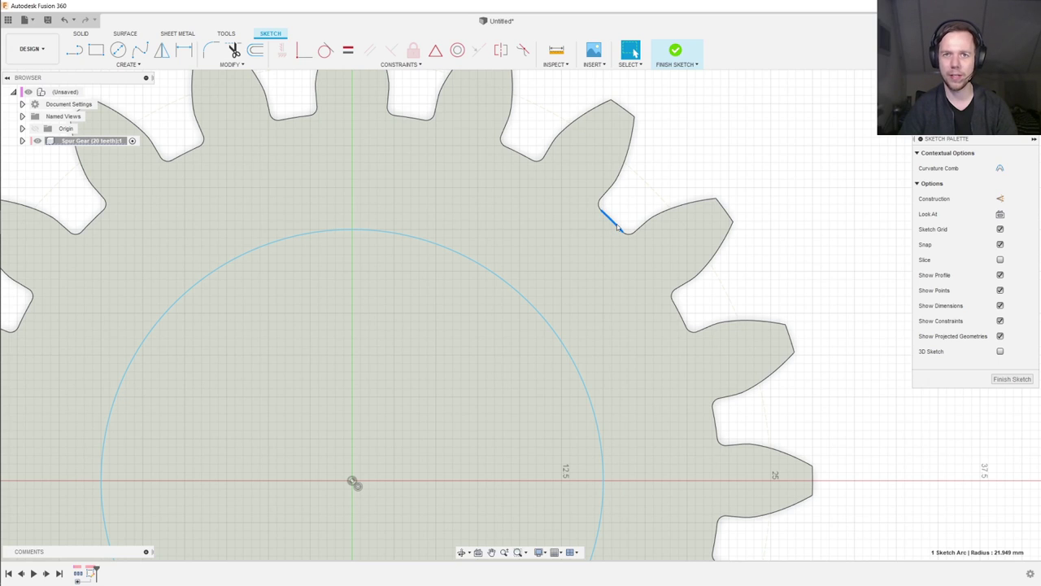
scroll(619, 228, "down", 2)
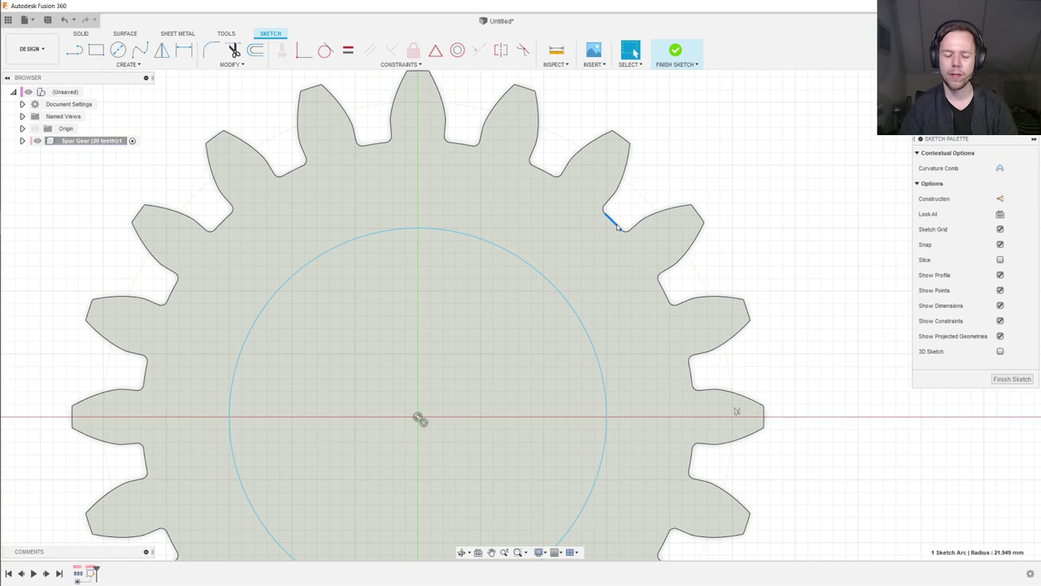
left_click(554, 286)
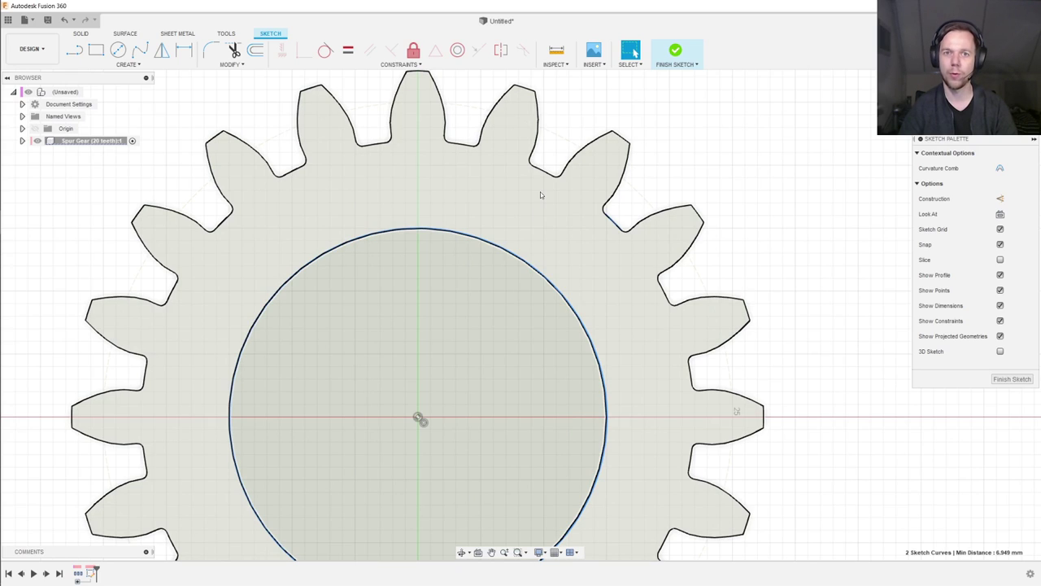
left_click(348, 51)
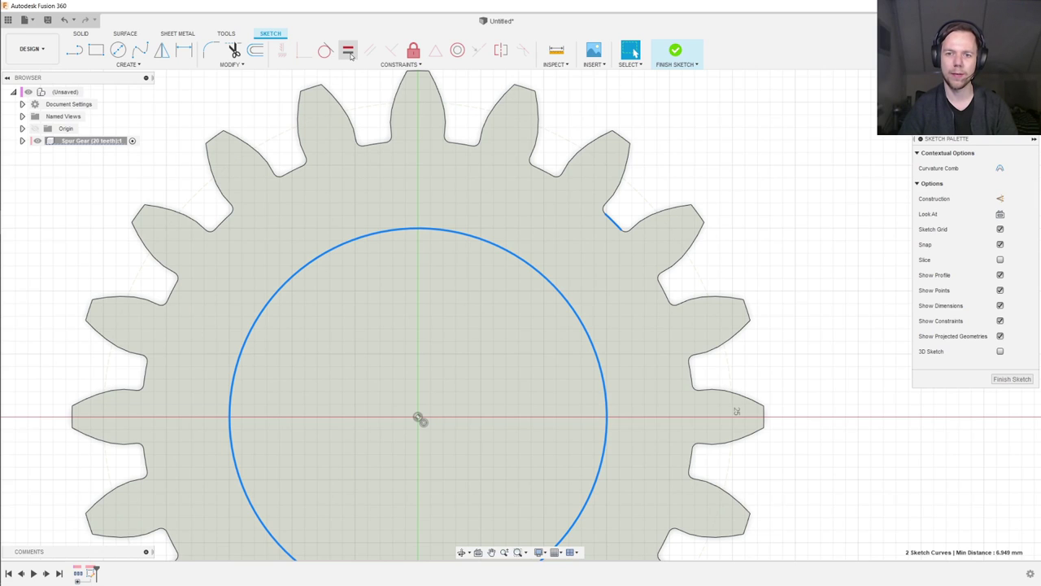
scroll(599, 123, "down", 2)
scroll(600, 124, "down", 1)
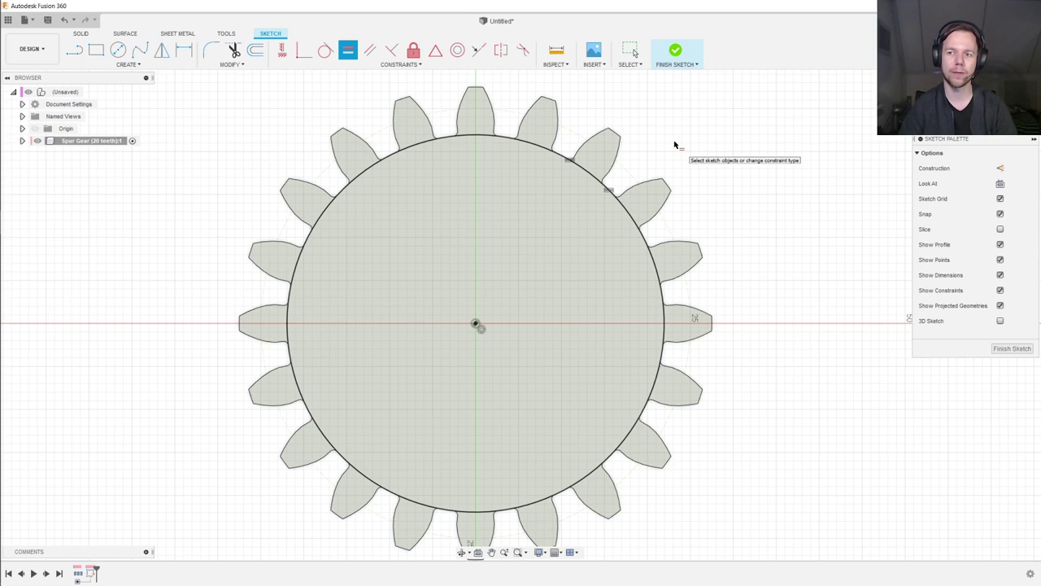
left_click(1010, 348)
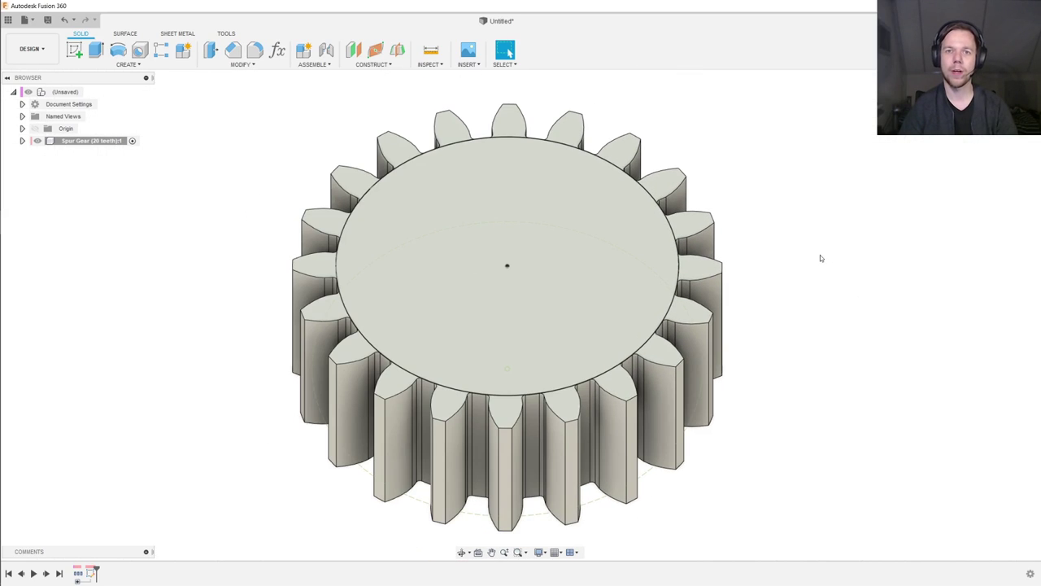
Step: Extrude the root circle profile 20 mm upward from the gear's top face to form a hub
key("e")
left_click(557, 244)
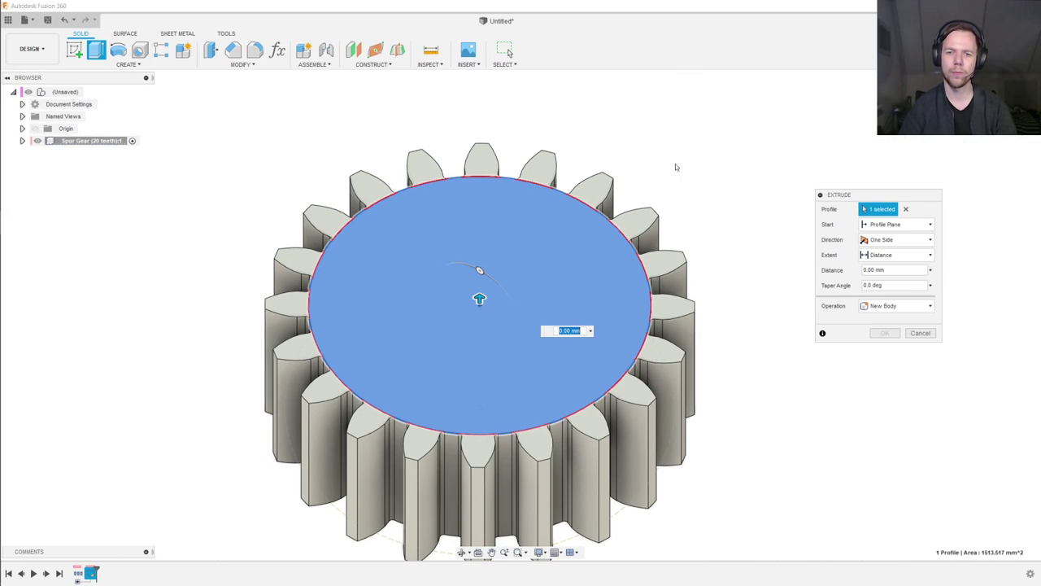
type("20")
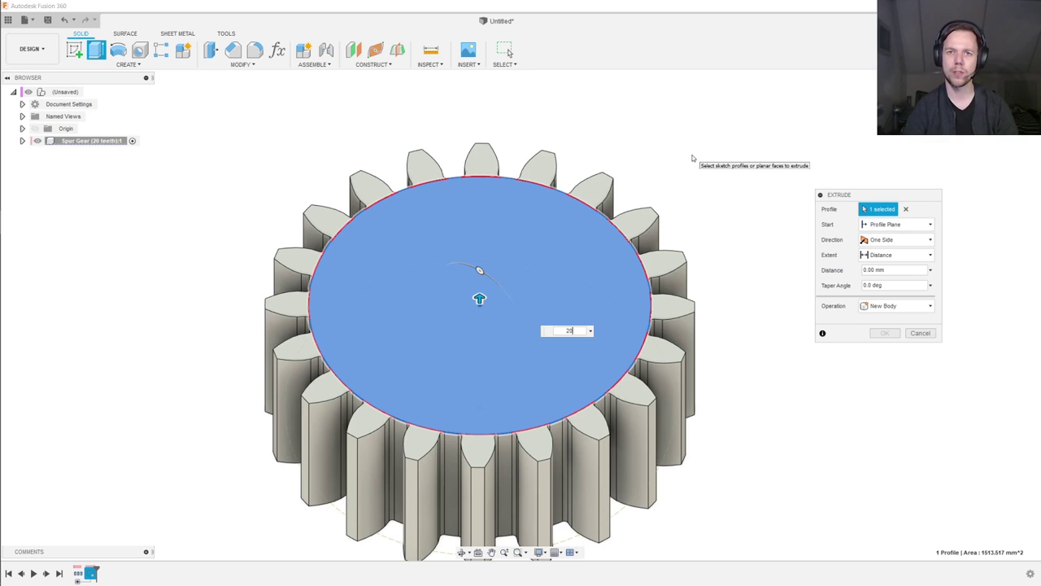
key("Return")
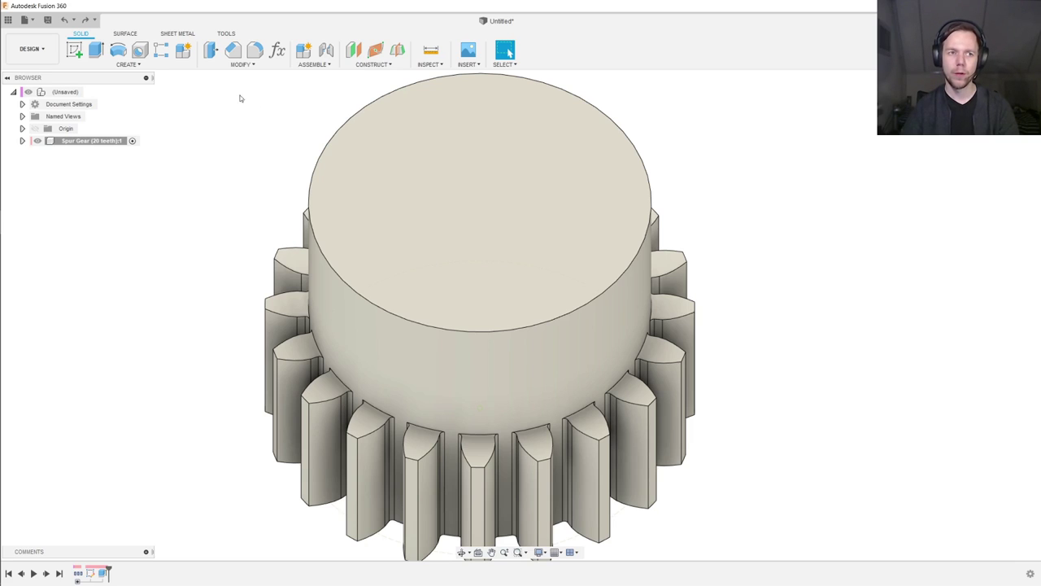
Step: Sketch an 8.2 mm diameter circle centred on the origin on the hub's top face and finish the sketch
left_click(74, 50)
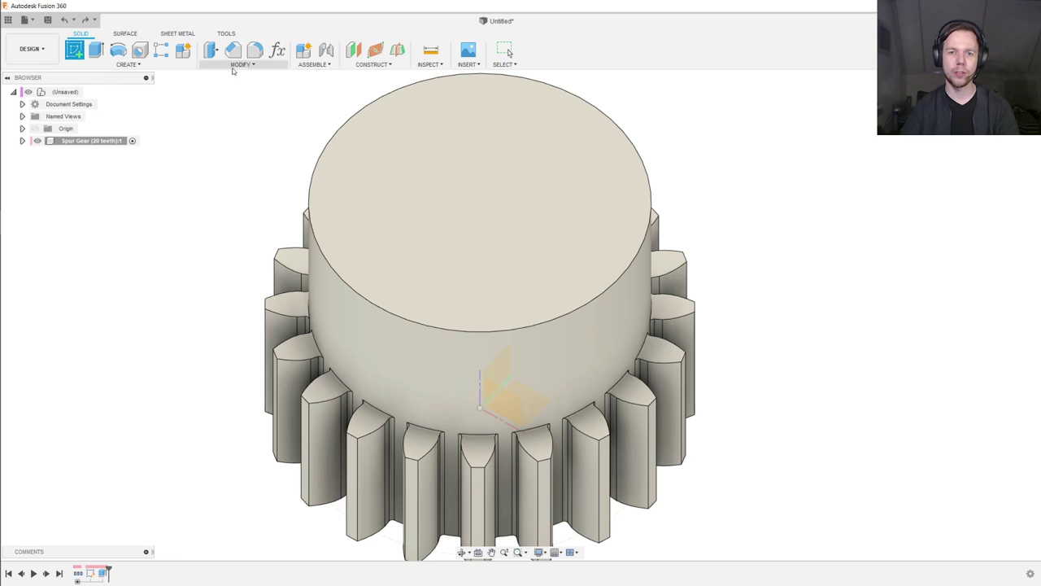
left_click(562, 176)
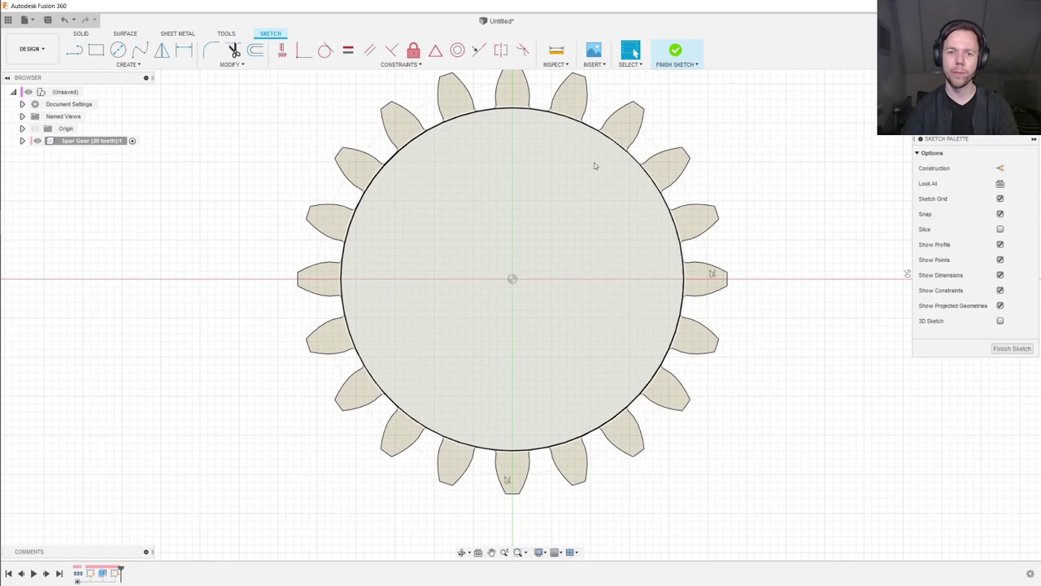
key("c")
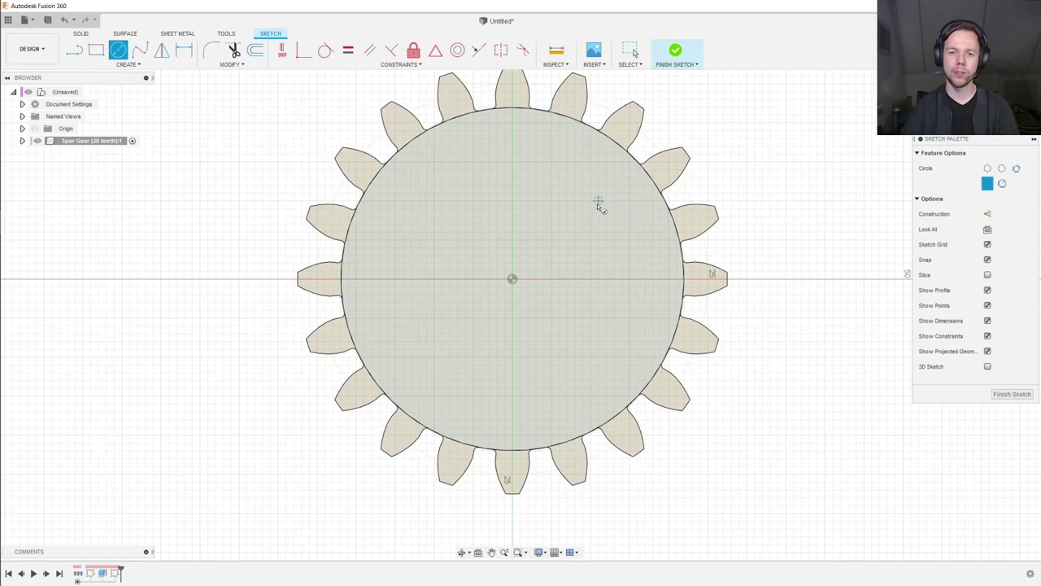
left_click(513, 278)
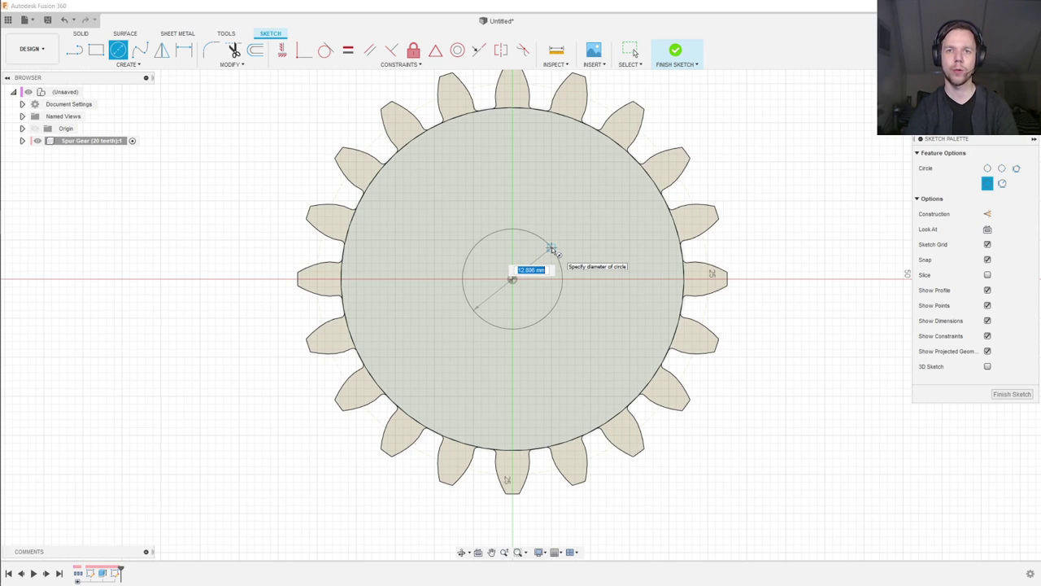
type("8.2")
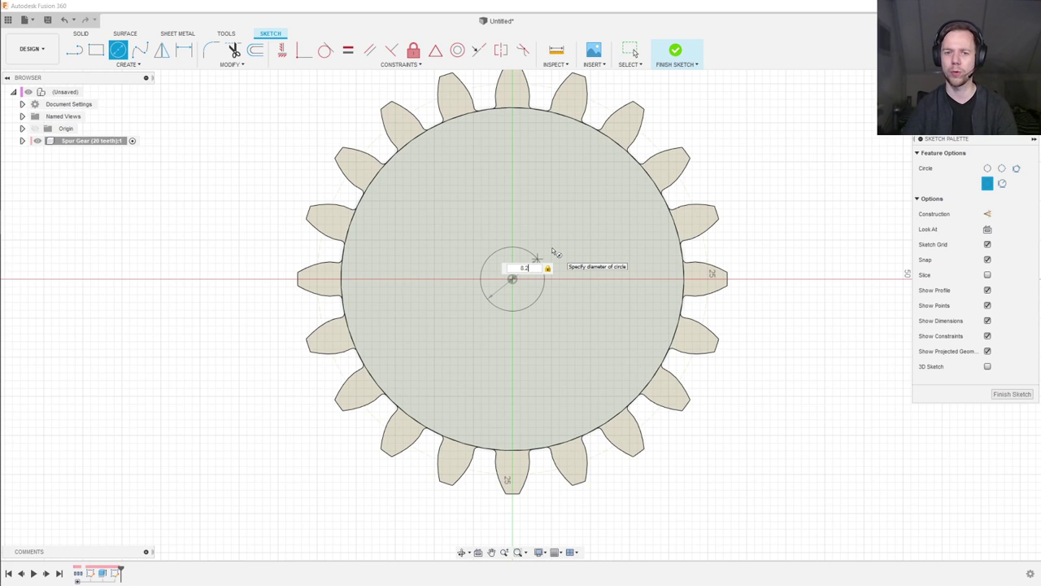
key("Return")
key("Escape")
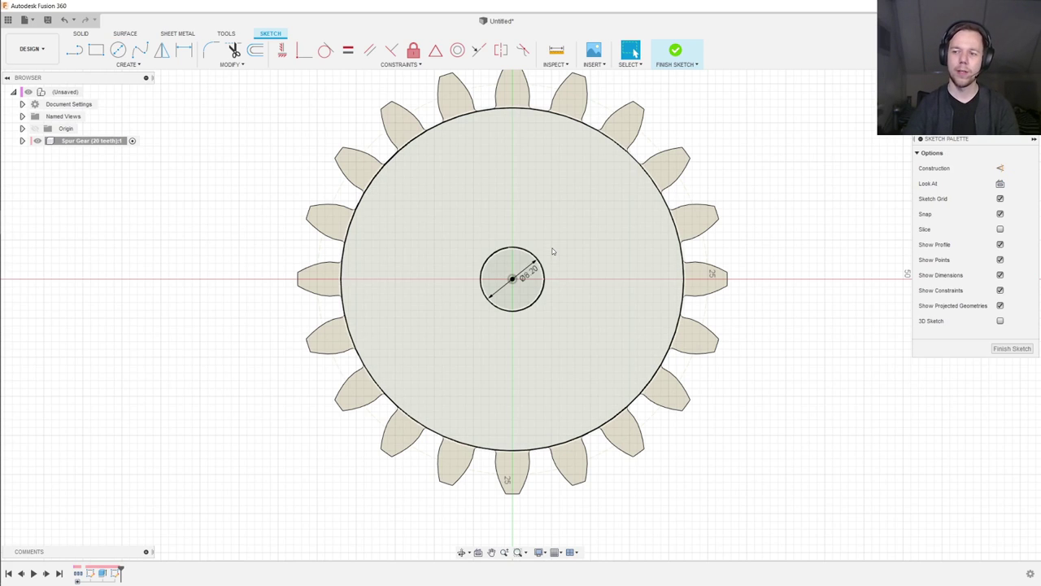
left_click(1012, 348)
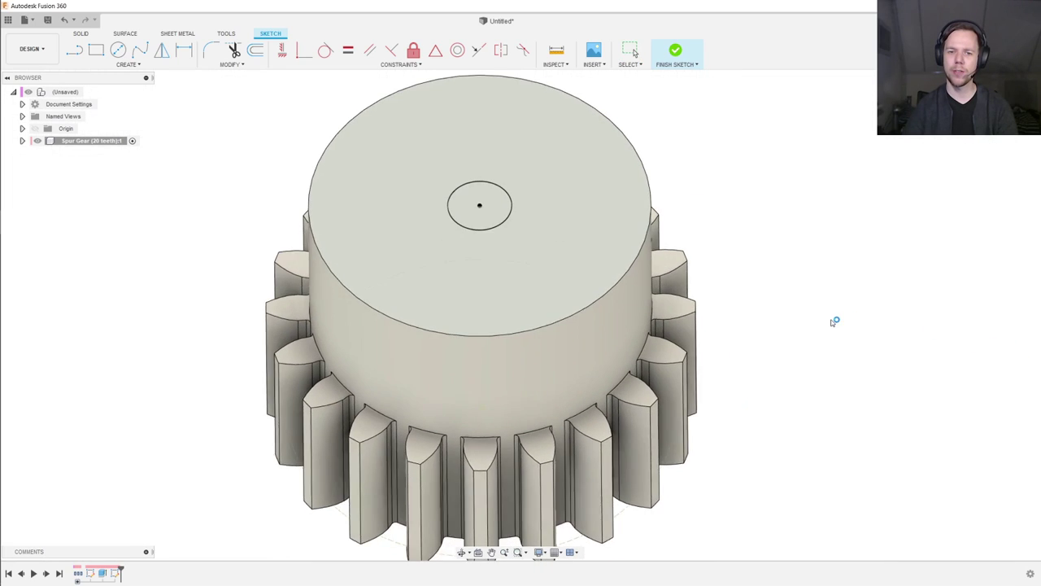
Step: Cut the 8.2 mm circle down through the whole gear with Extrude, using the extent All
key("e")
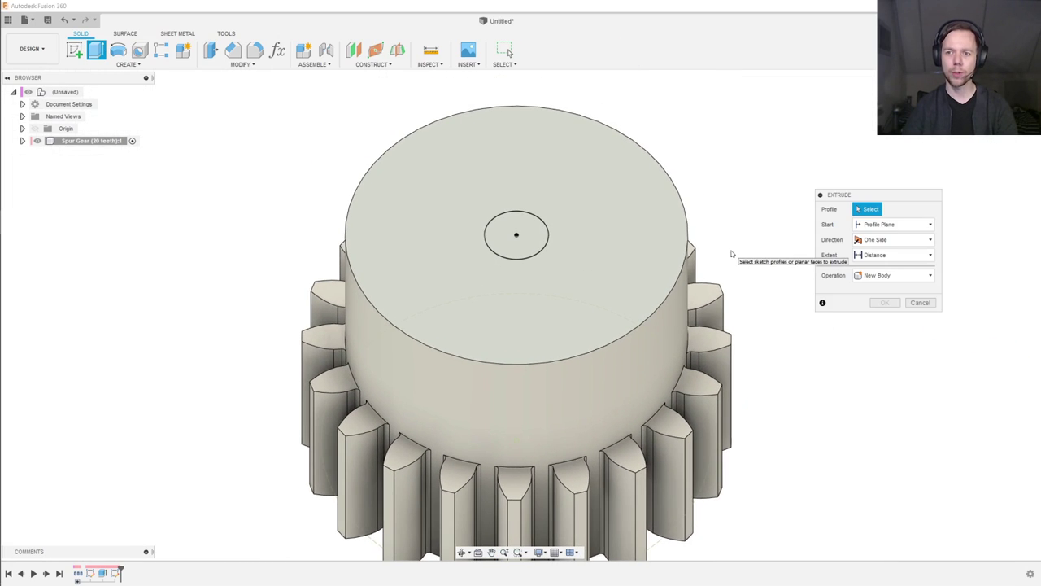
left_click(517, 232)
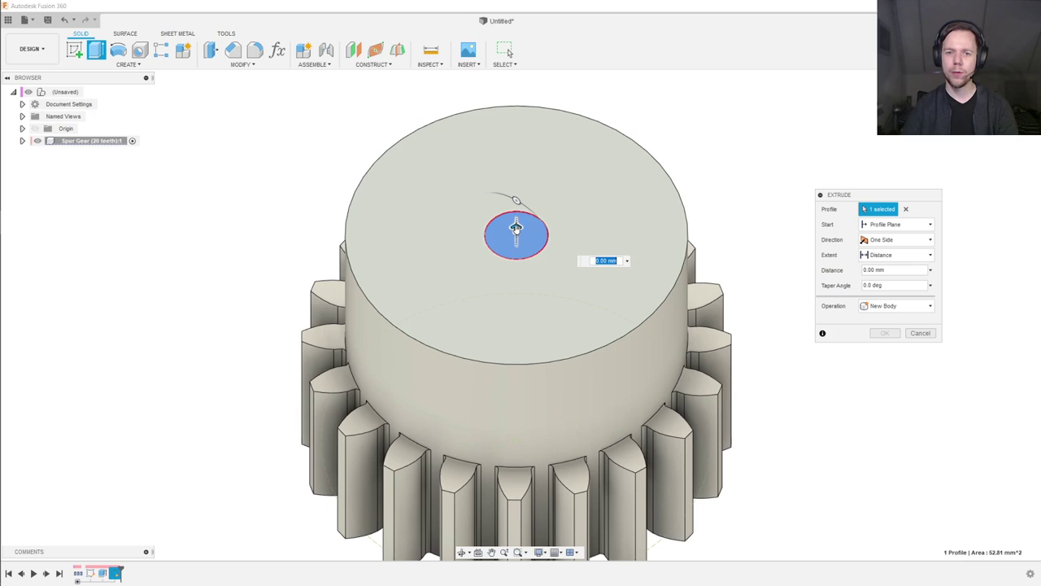
left_click_drag(515, 228, 516, 334)
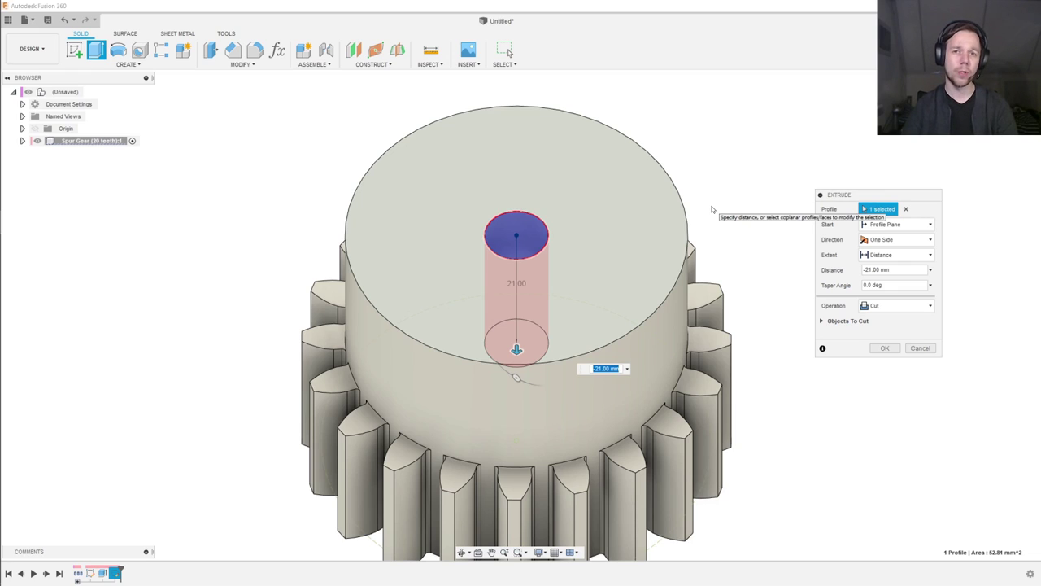
left_click(891, 254)
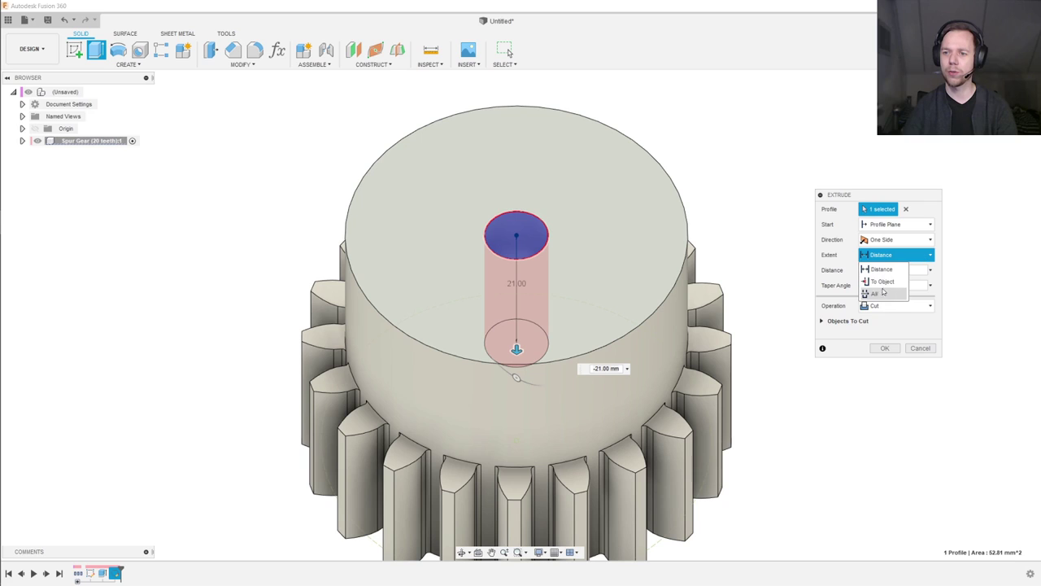
left_click(878, 293)
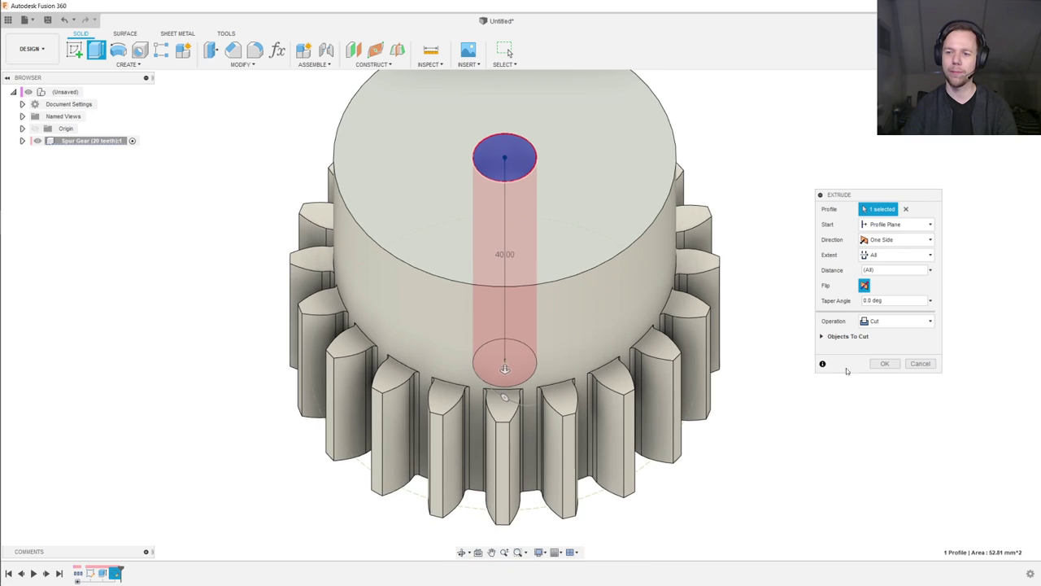
left_click(888, 368)
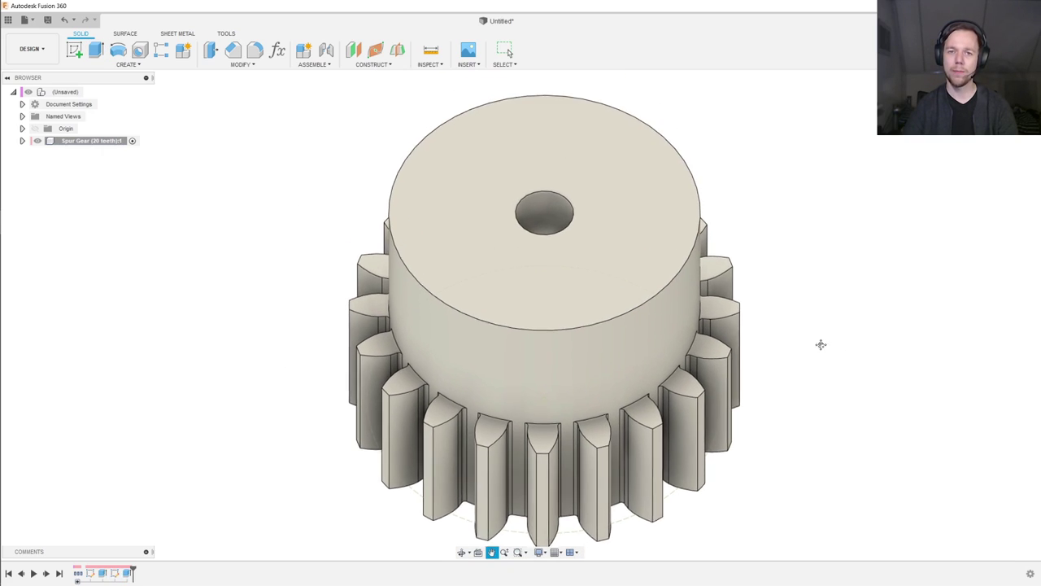
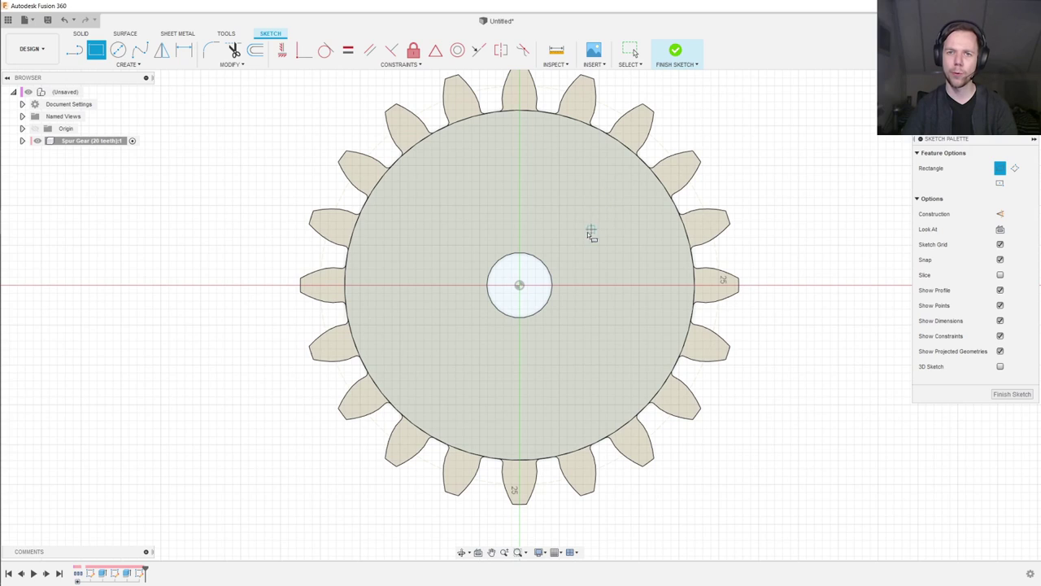
Step: Draw a two-point upright rectangle on the hub's top face between the shaft hole and the outer edge, crossing the horizontal axis
left_click(600, 245)
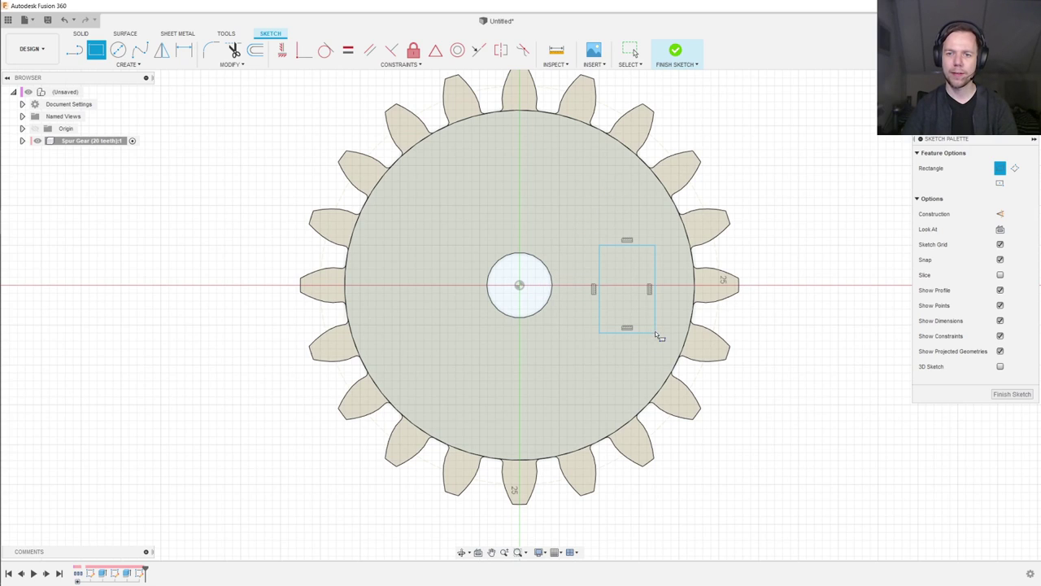
left_click(655, 333)
key("Escape")
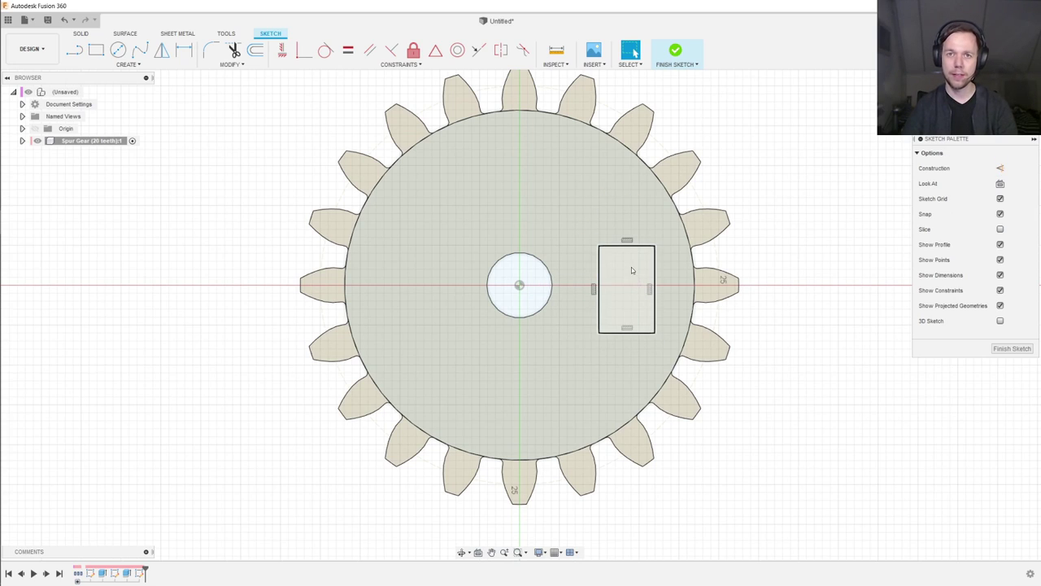
Step: Dimension the rectangle to 5.2 mm wide and 10.2 mm high
key("d")
left_click(628, 245)
left_click(632, 216)
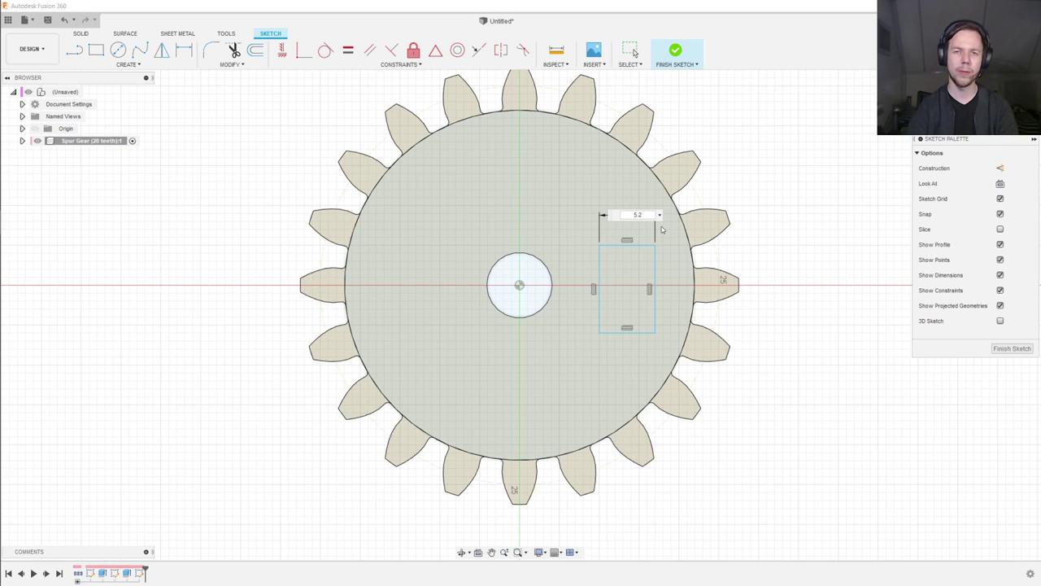
key("Return")
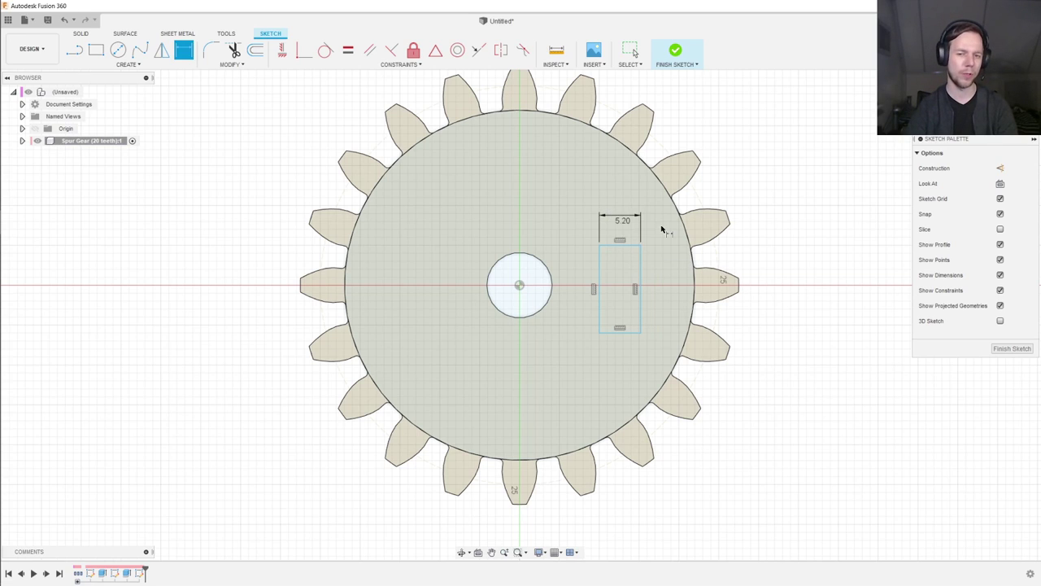
left_click(642, 275)
left_click(669, 288)
type("10")
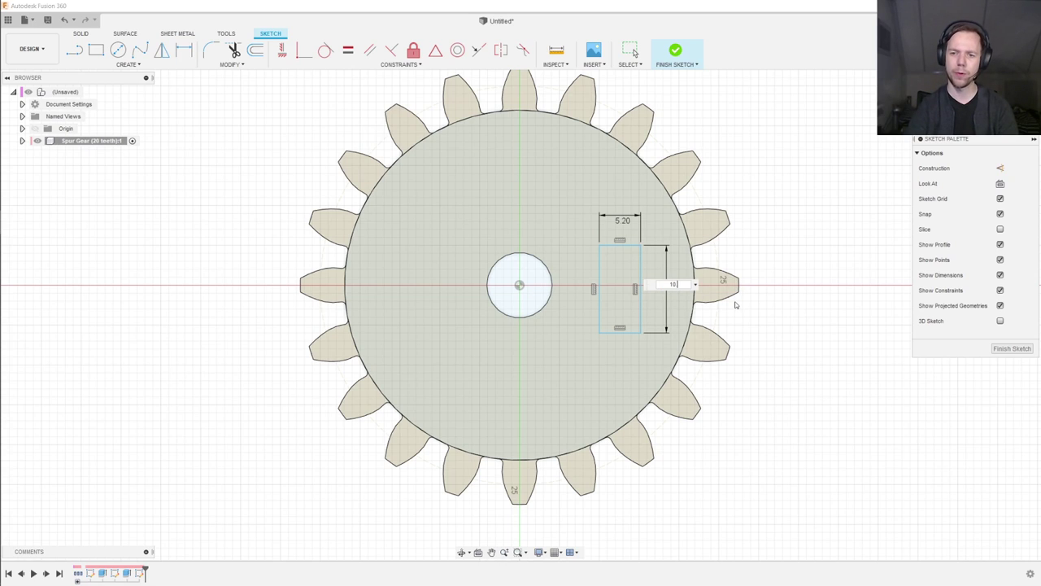
type(".2")
key("Return")
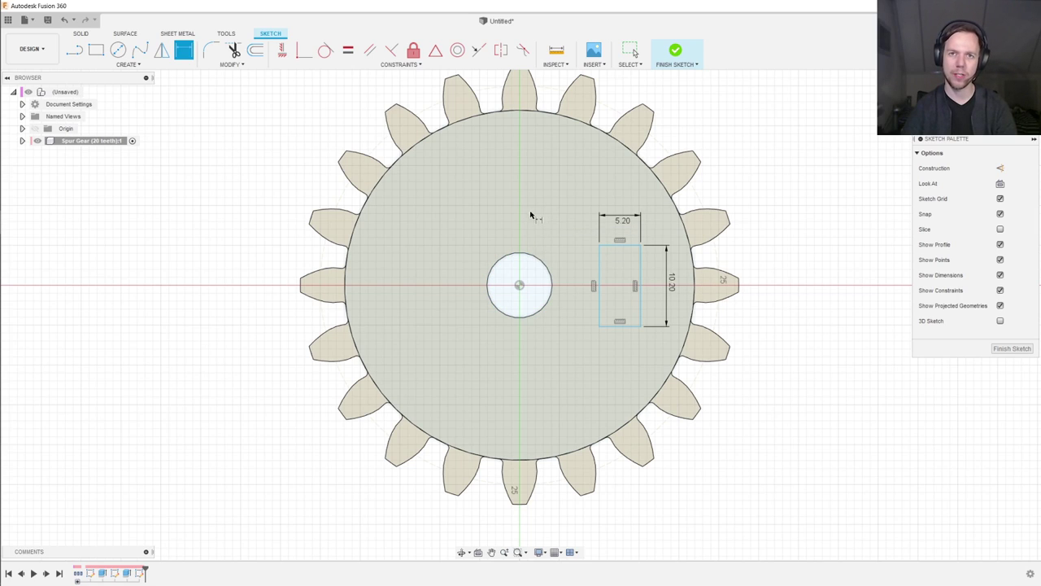
key("Escape")
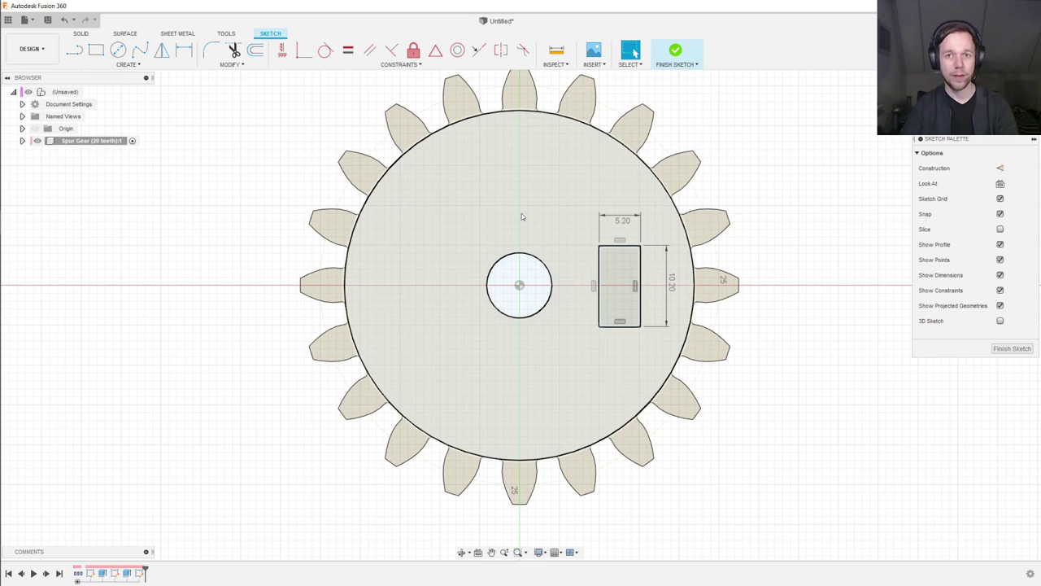
Step: Draw a 5 mm horizontal construction line from the origin towards the rectangle
key("x")
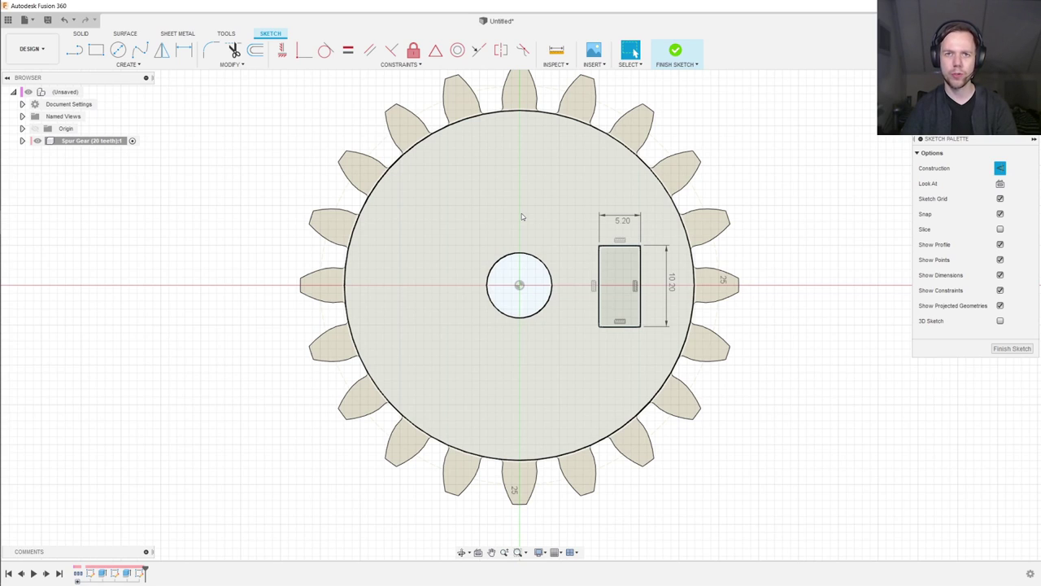
key("l")
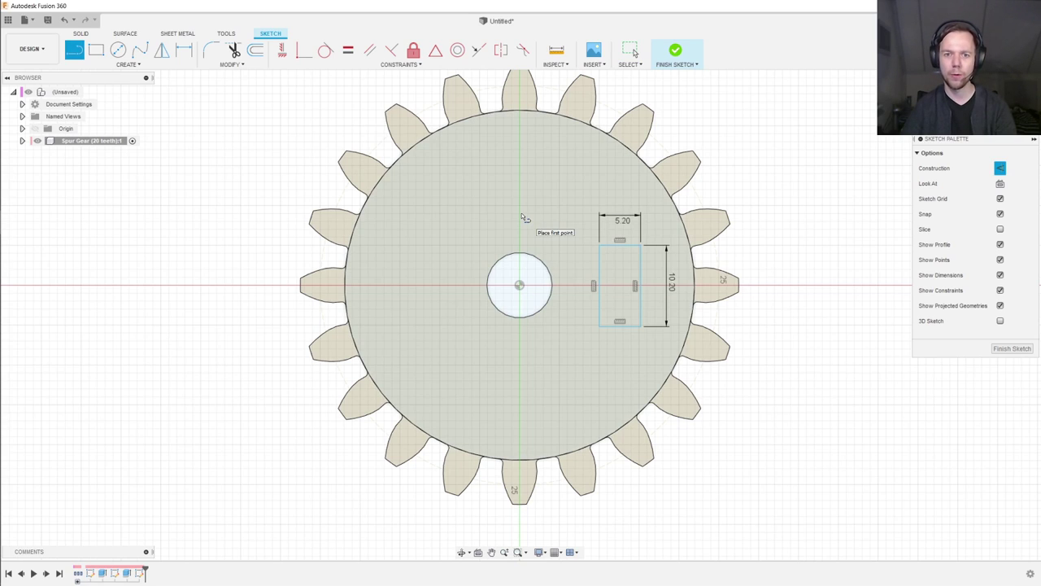
left_click(519, 285)
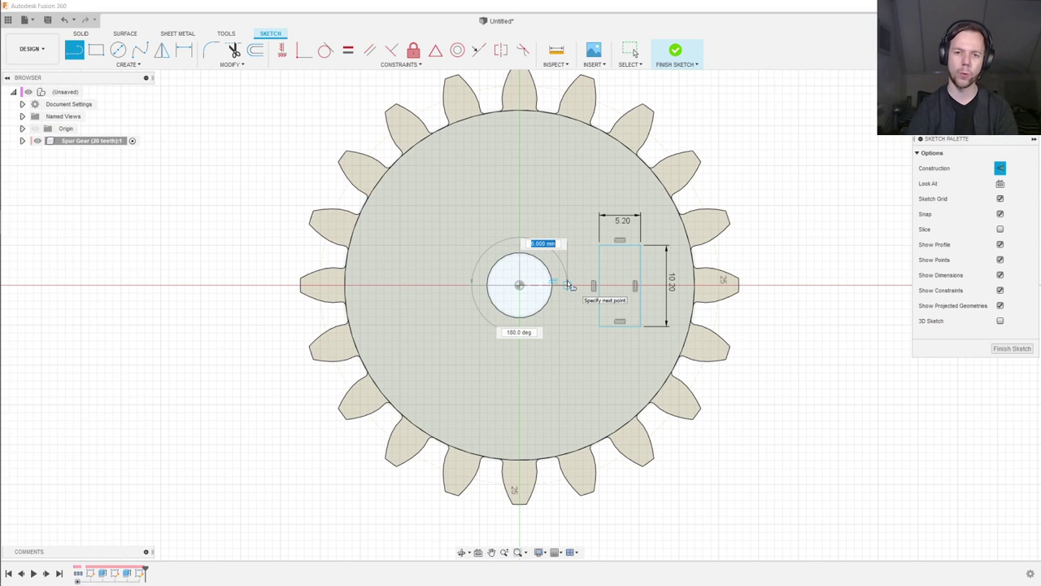
type("5")
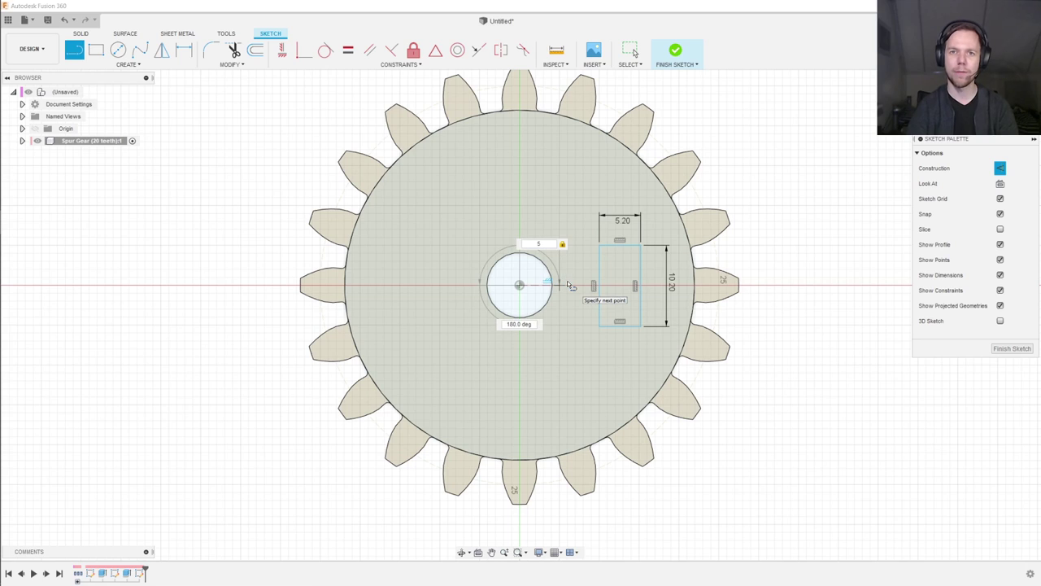
key("Return")
key("Escape")
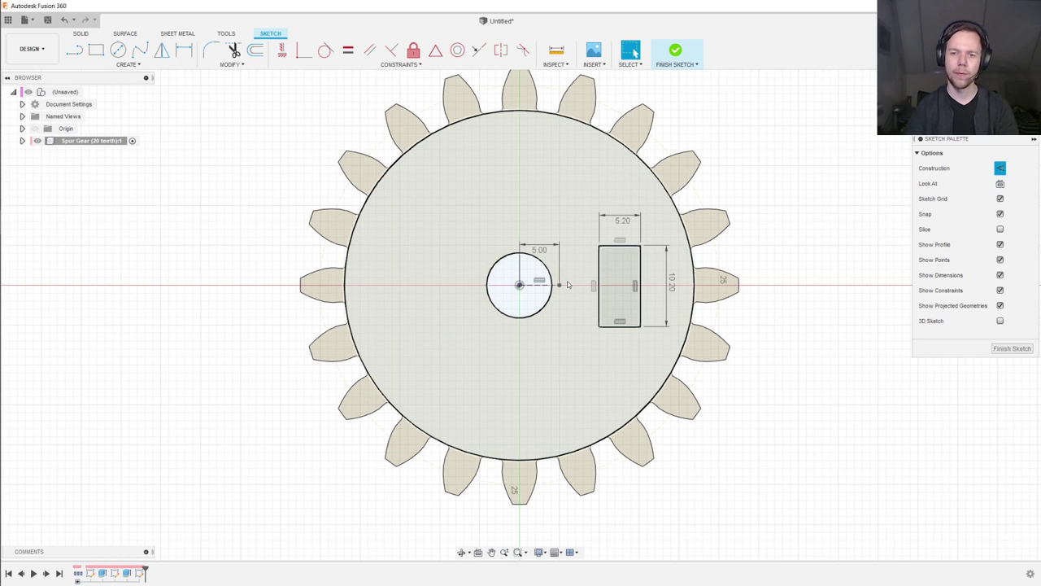
Step: Constrain the construction line's end to the midpoint of the rectangle's side nearest the hole, and finish the sketch
left_click(600, 269)
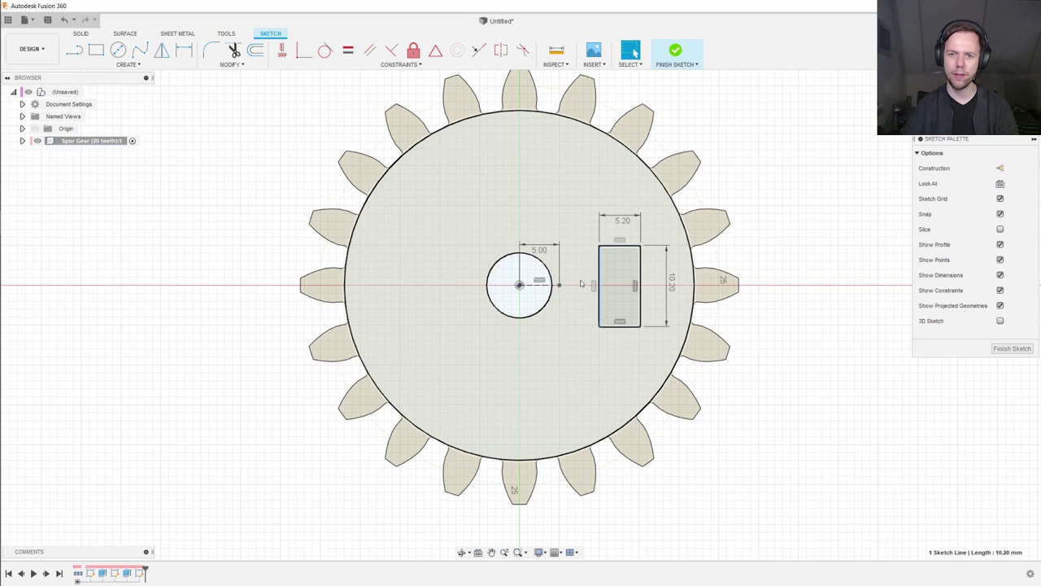
scroll(600, 269, "up", 3)
key("Delete")
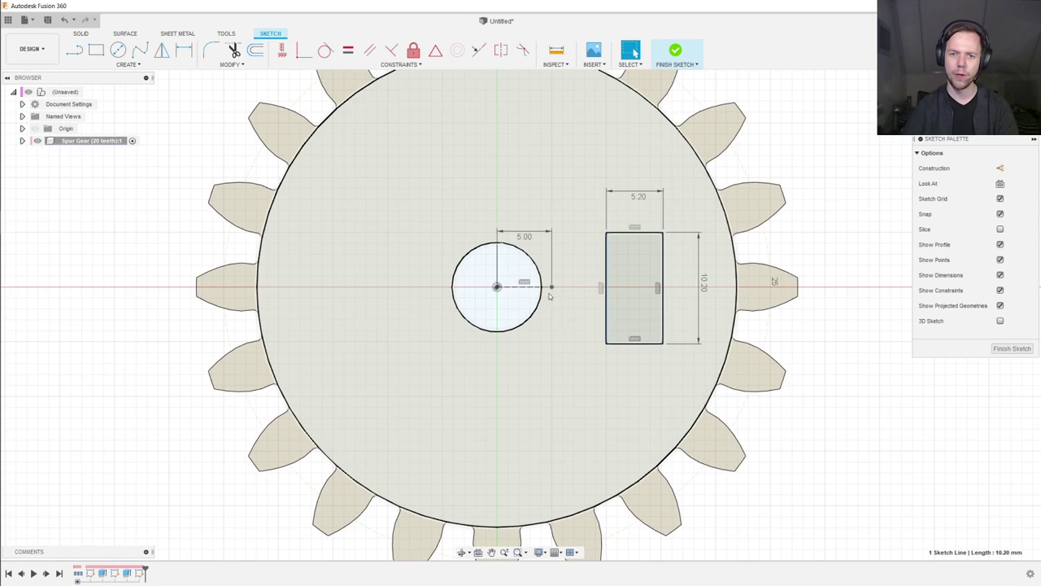
key("ctrl+z")
left_click(551, 289, "shift")
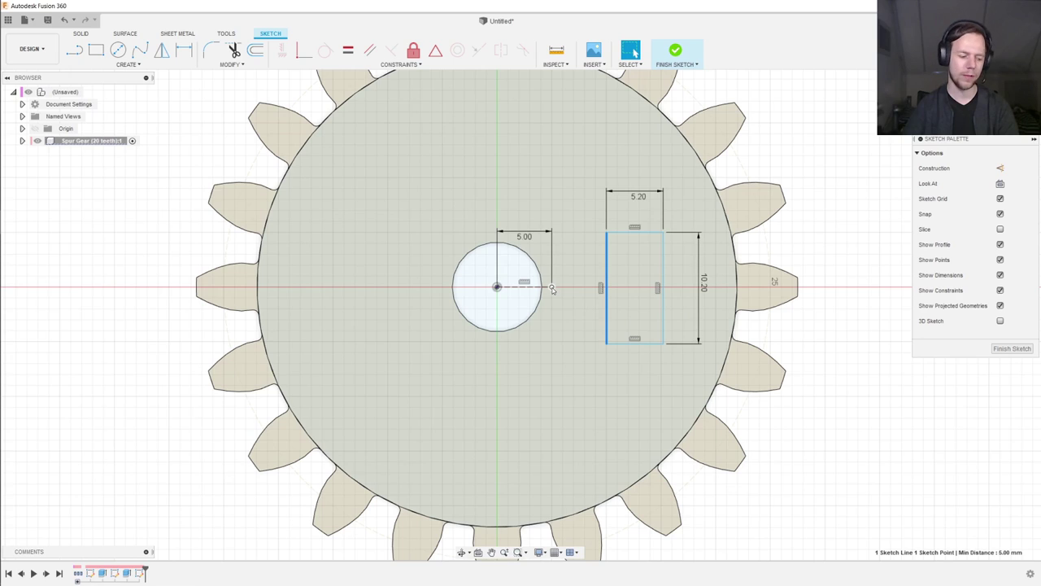
left_click(529, 148)
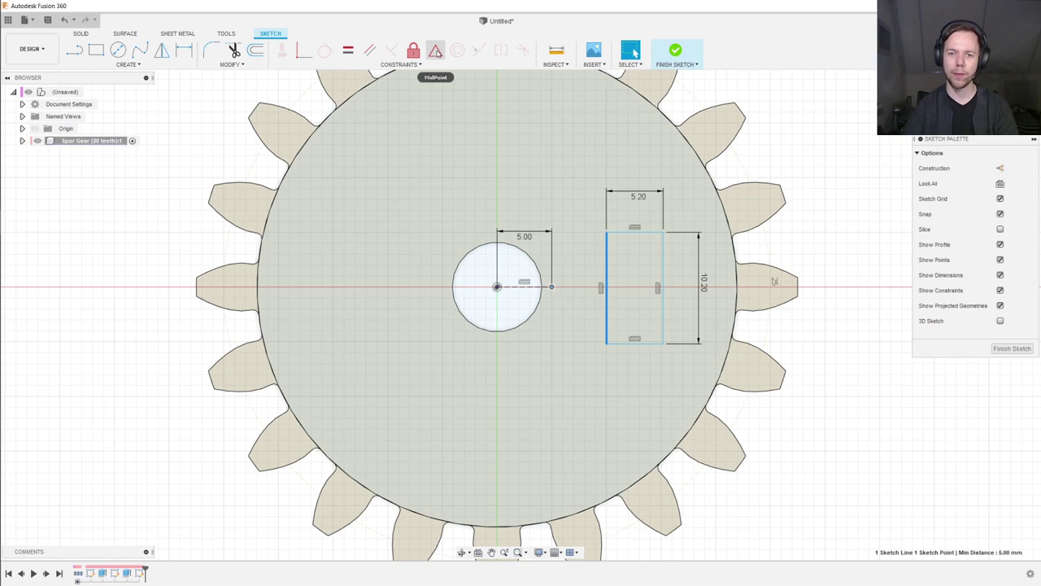
left_click(436, 52)
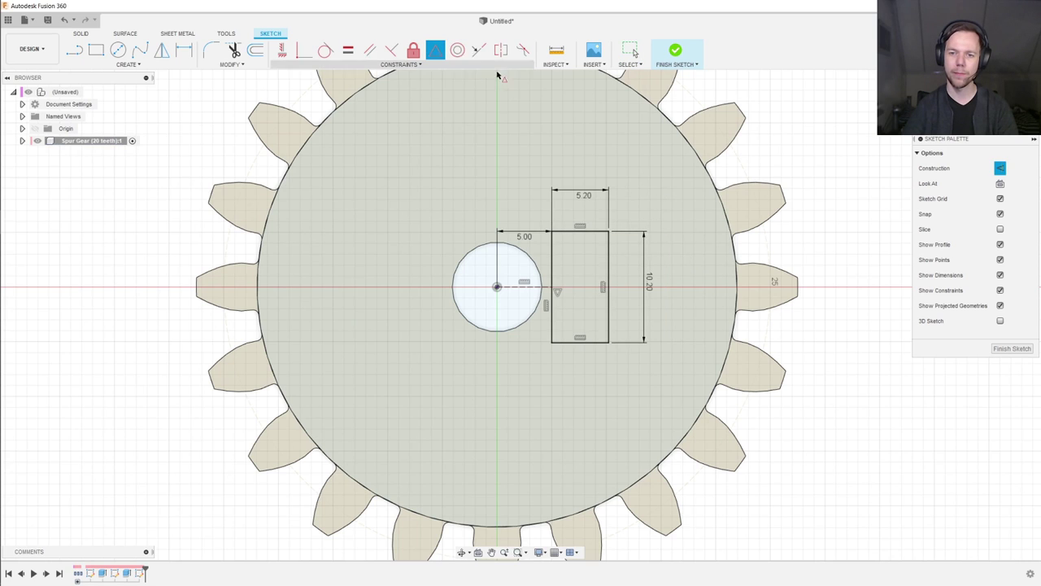
left_click(1012, 348)
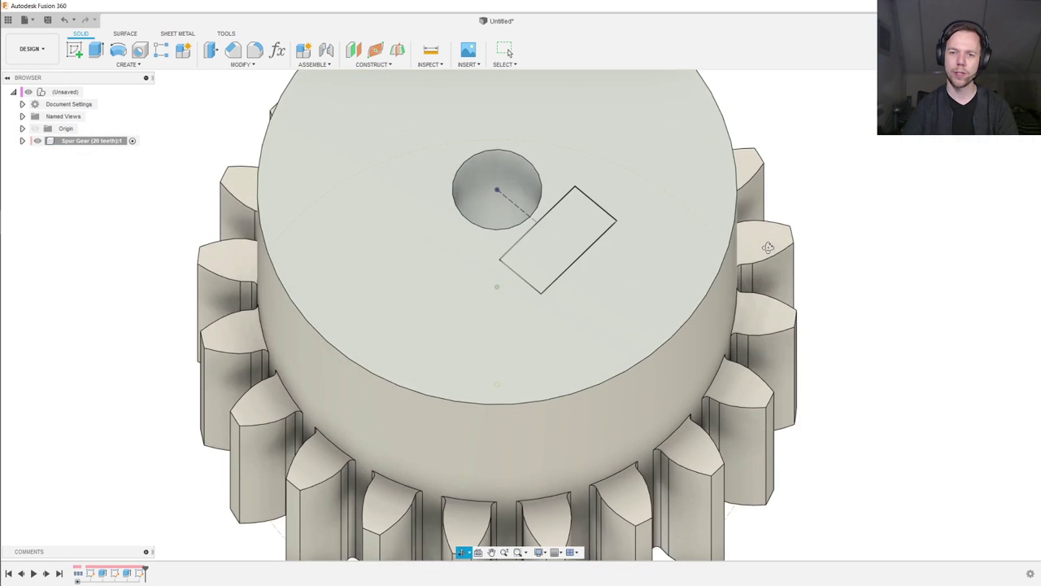
Step: Cut the 5.2 by 10.2 mm rectangle 10 mm deep into the hub with Extrude
middle_click_drag(773, 193, 748, 217)
key("e")
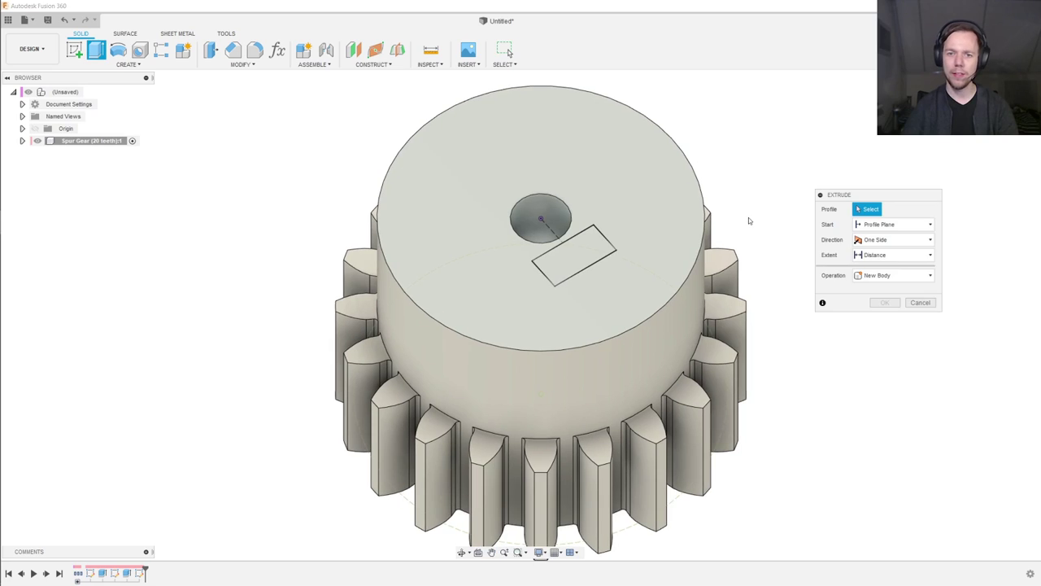
left_click(576, 244)
left_click_drag(575, 241, 574, 282)
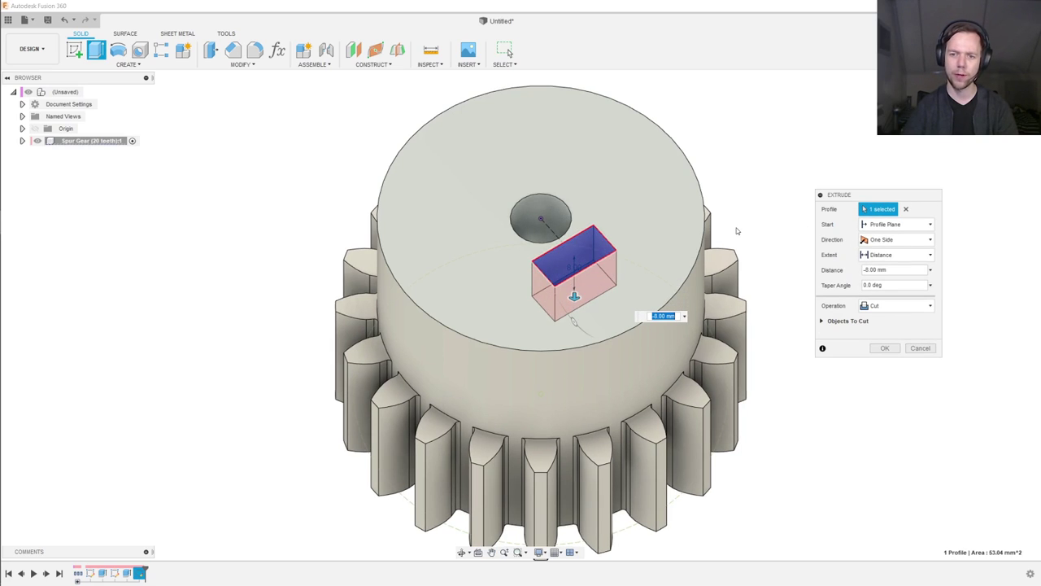
type("-10")
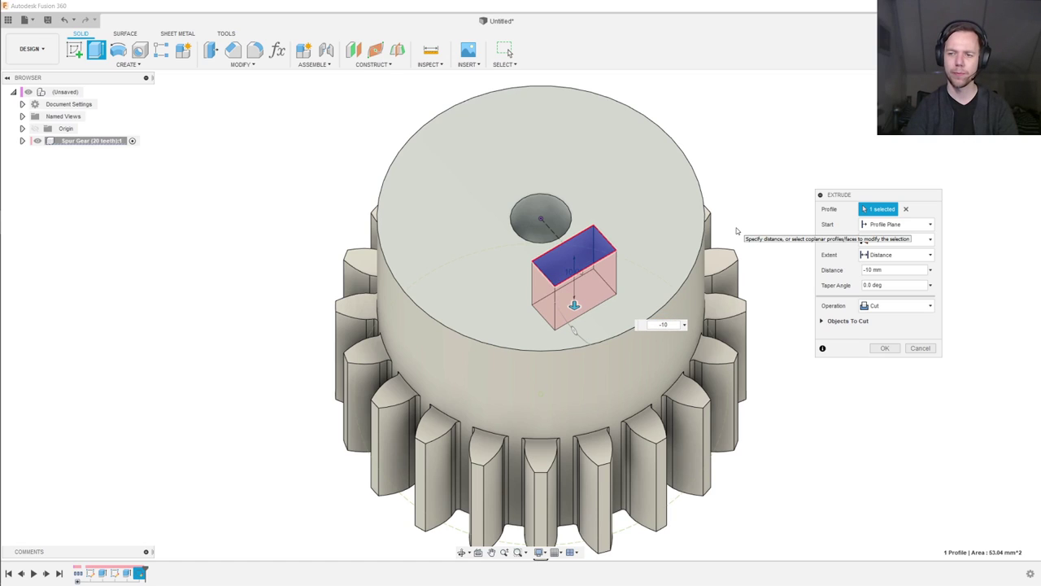
key("Return")
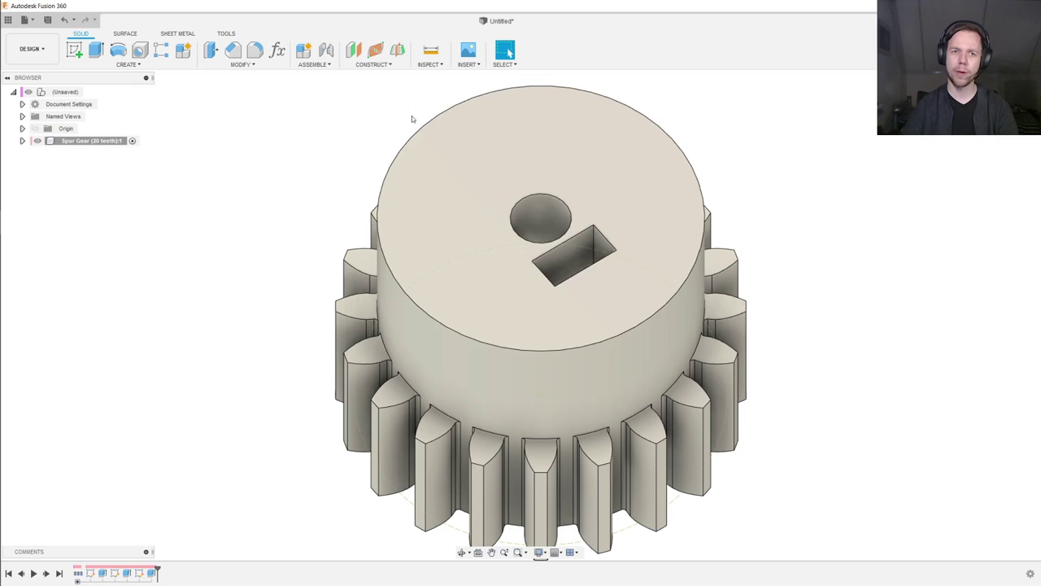
left_click(397, 52)
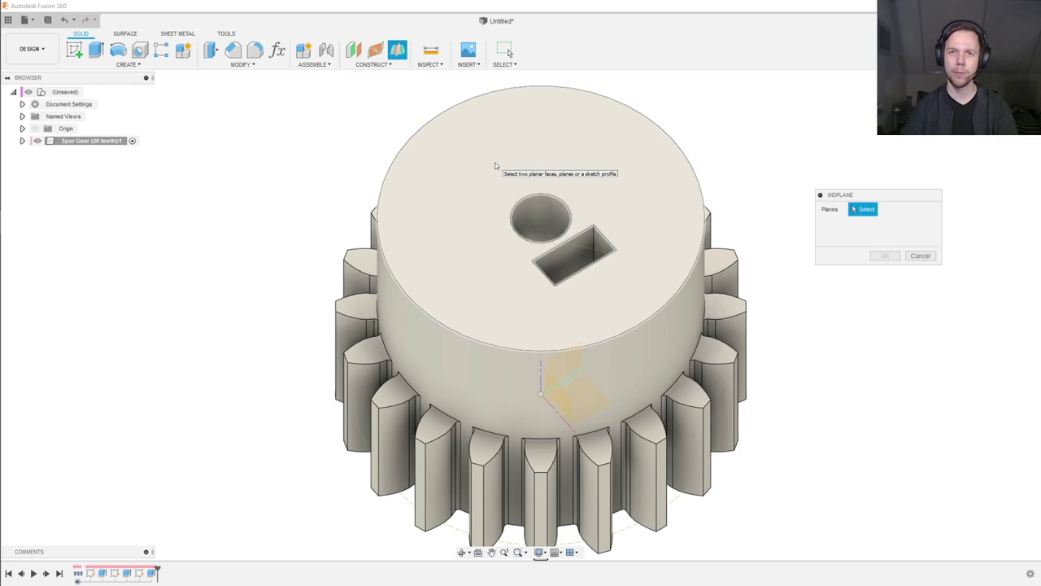
left_click(495, 166)
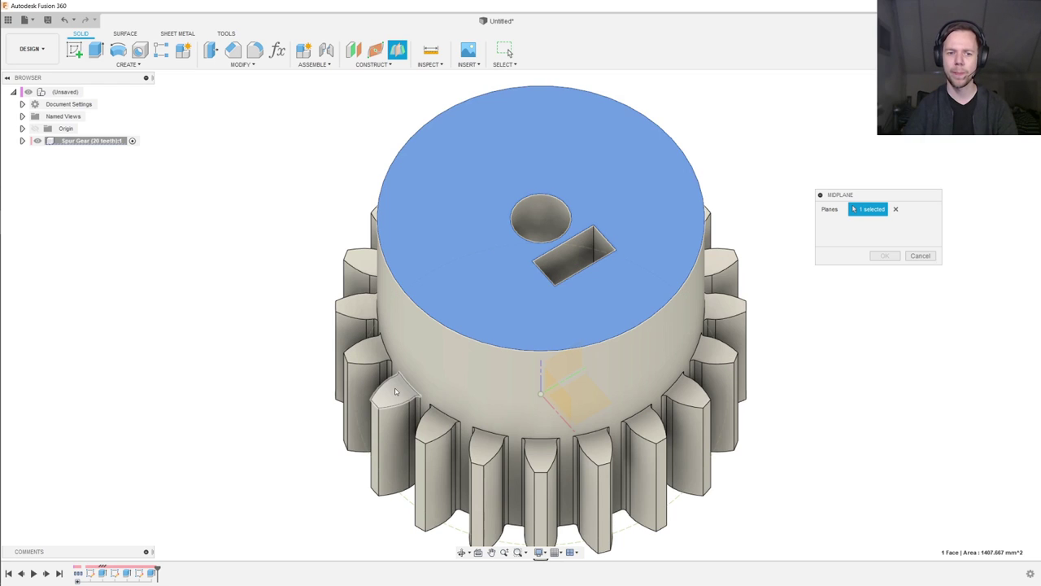
left_click(396, 389)
middle_click_drag(915, 409, 913, 374, "shift")
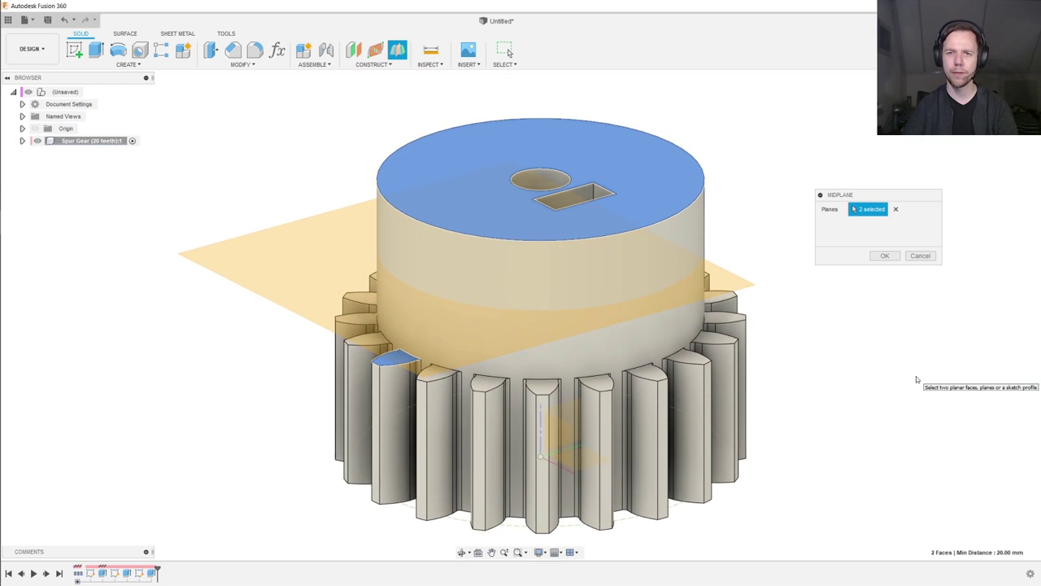
left_click(920, 257)
Step: Start a sketch on the rectangular pocket's inner wall nearest the shaft hole
middle_click_drag(918, 260, 754, 243, "shift")
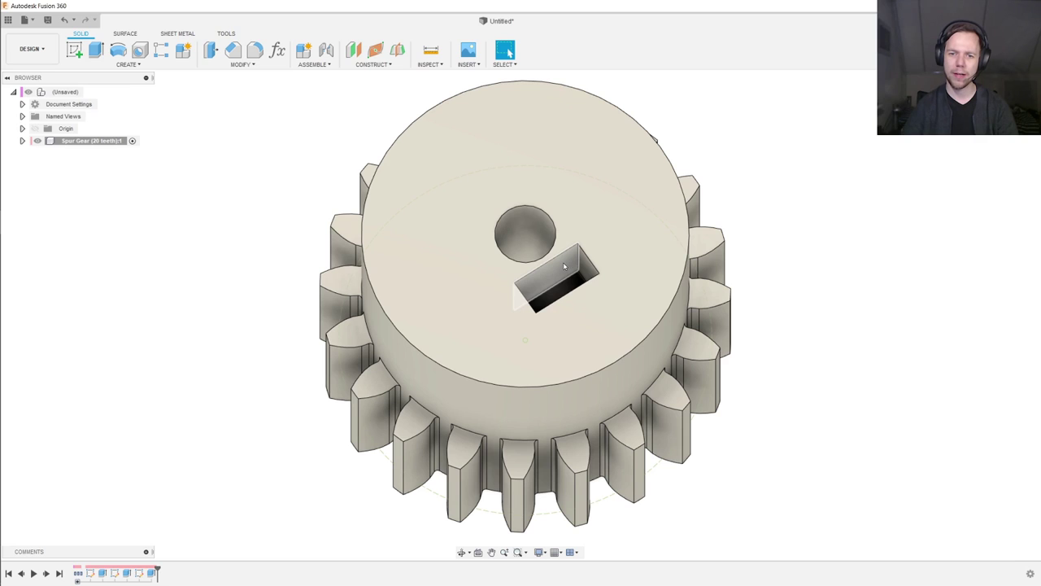
left_click(563, 262)
middle_click_drag(563, 261, 554, 261, "shift")
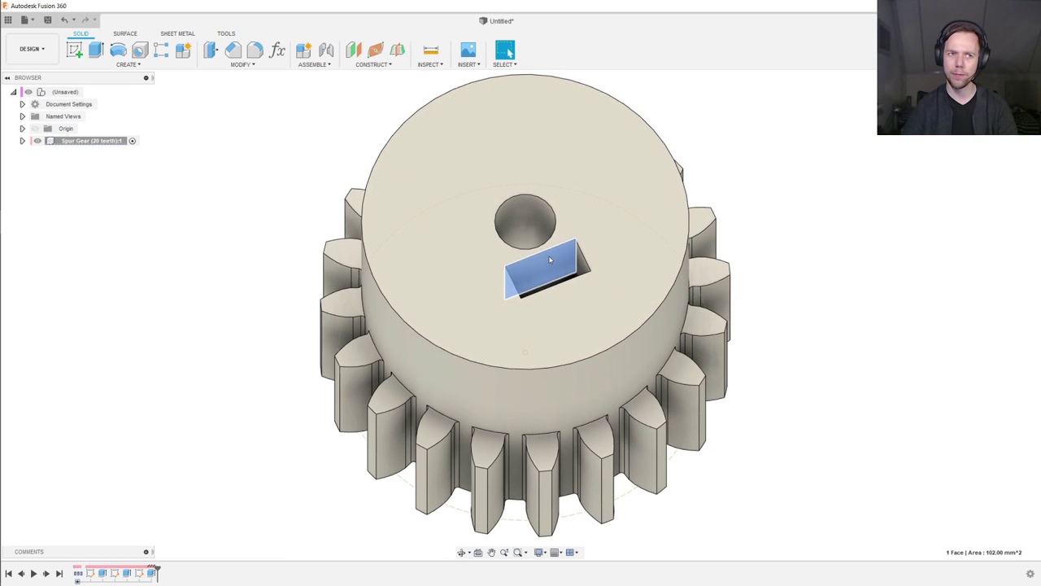
left_click(74, 50)
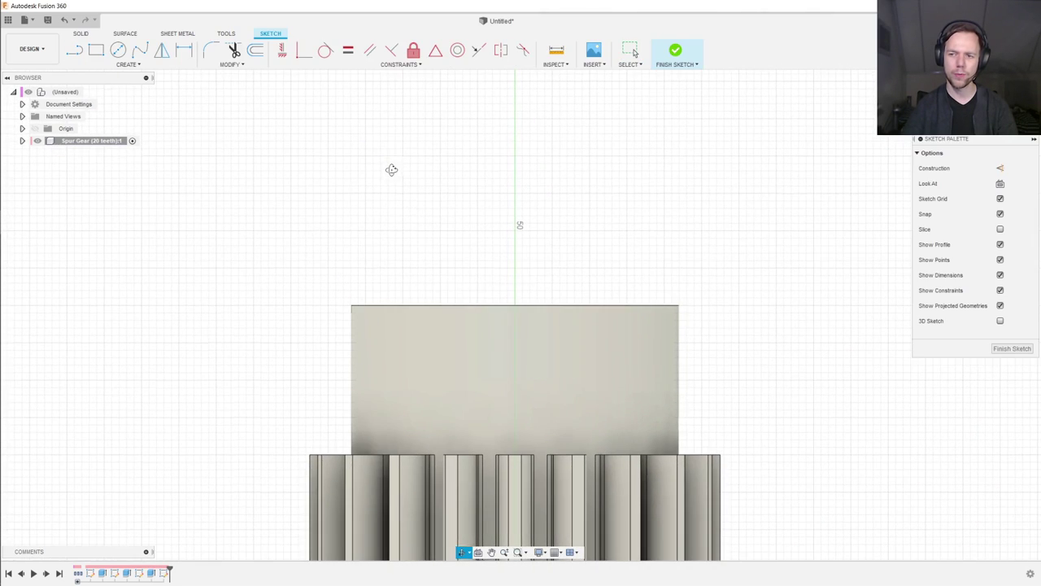
middle_click_drag(391, 169, 534, 226, "shift")
Step: Draw a 6.2 mm diameter circle centred on the midpoint of the pocket wall's bottom edge and finish the sketch
key("c")
scroll(543, 270, "up", 2)
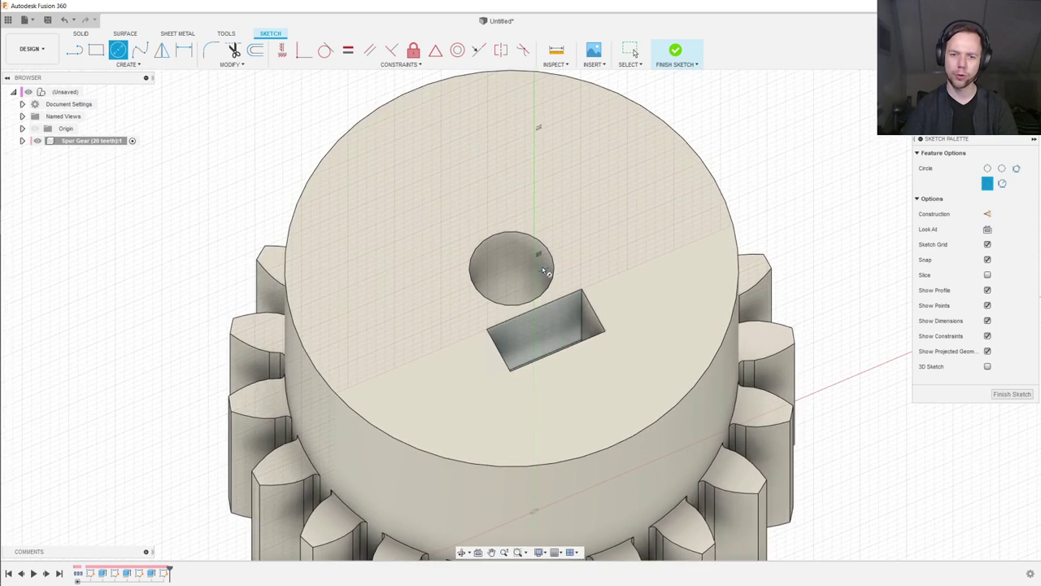
mouse_move(543, 270)
middle_mouse_down("shift")
mouse_move(537, 244)
mouse_move(557, 244)
middle_mouse_up("shift")
scroll(559, 287, "up", 2)
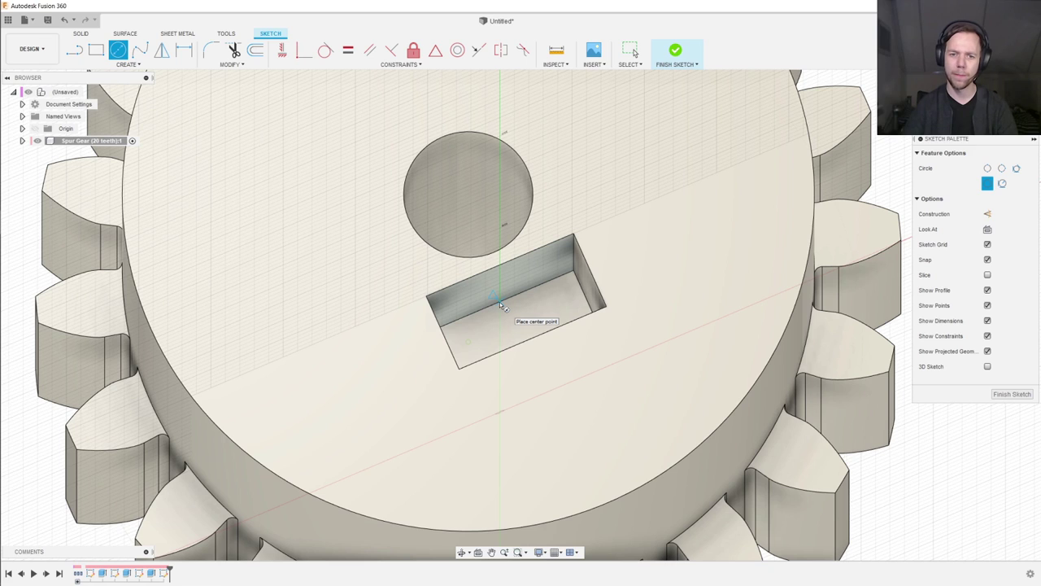
left_click(500, 303)
middle_click_drag(500, 303, 529, 219, "shift")
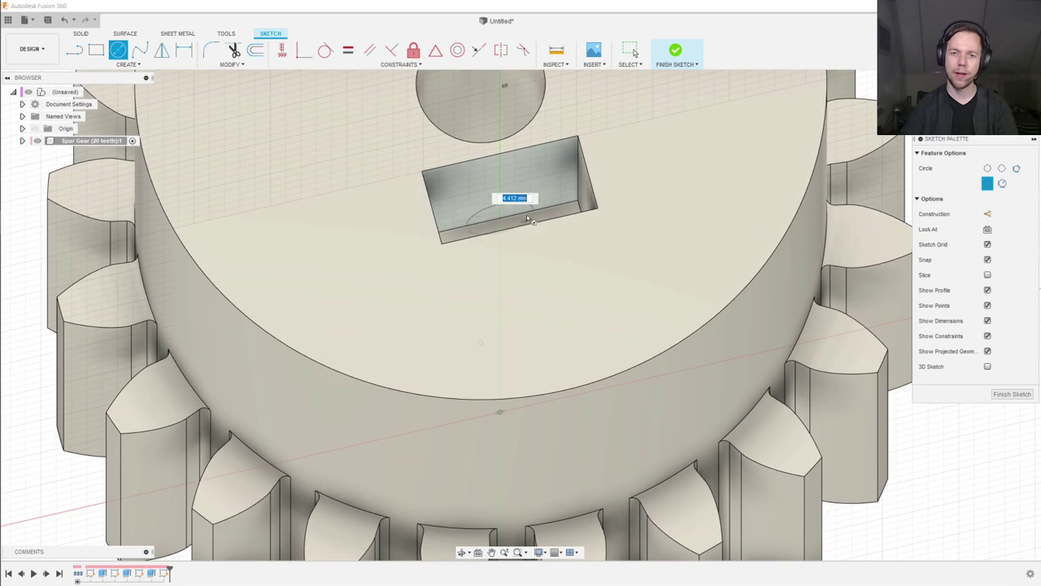
type("8")
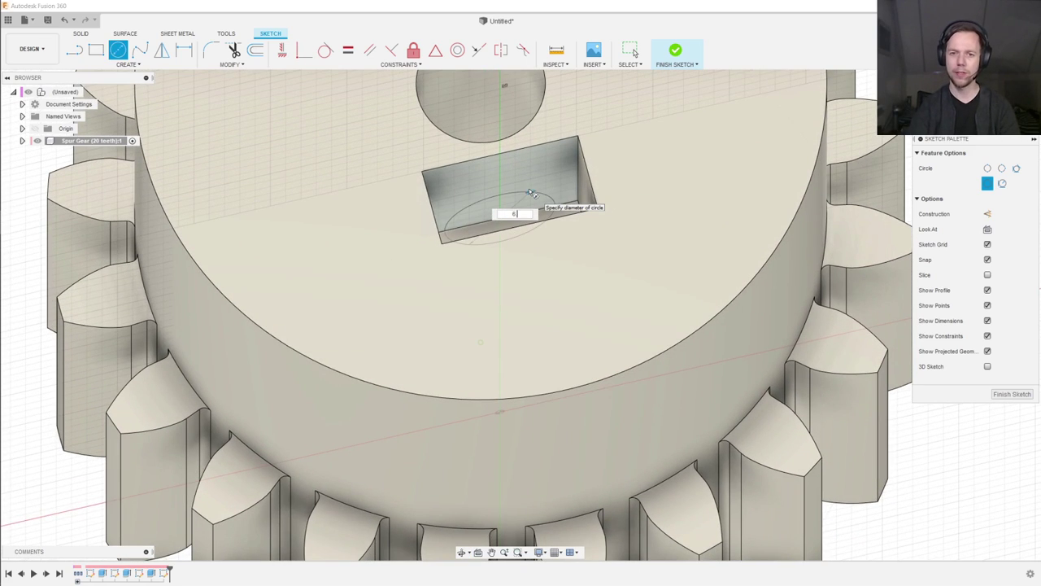
key("Return")
key("Escape")
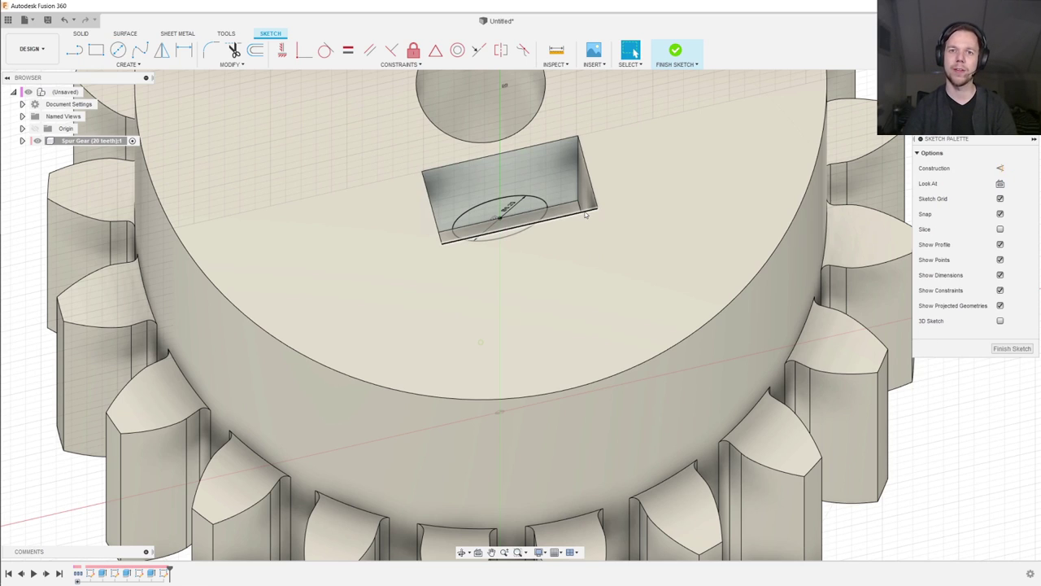
left_click(1010, 348)
Step: Set up a two-sided Extrude cut of both halves of the 6.2 mm circle, with side 1's extent set to All through the hub's outer wall
key("e")
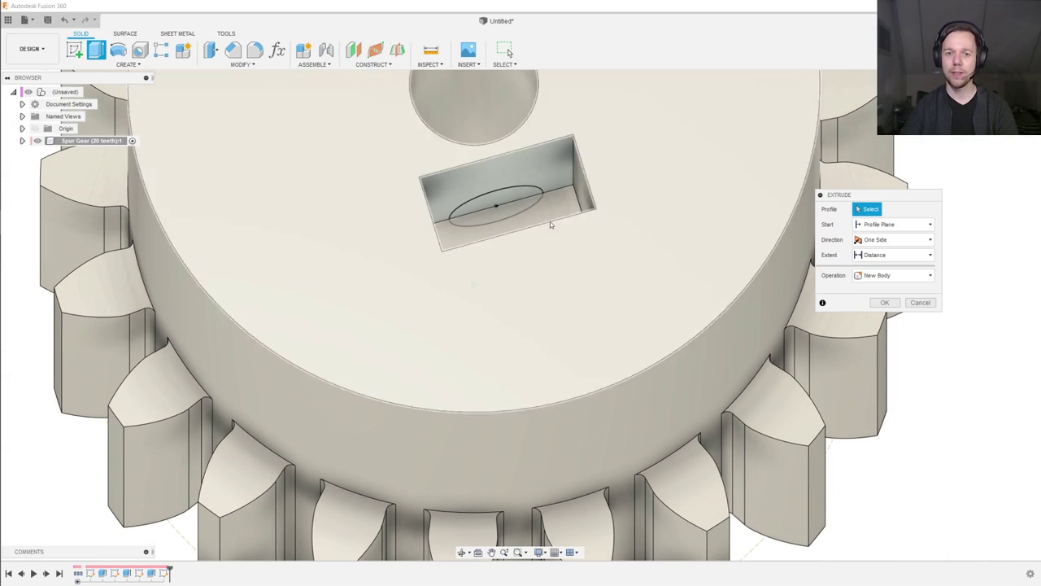
left_click(495, 199)
left_click(514, 216)
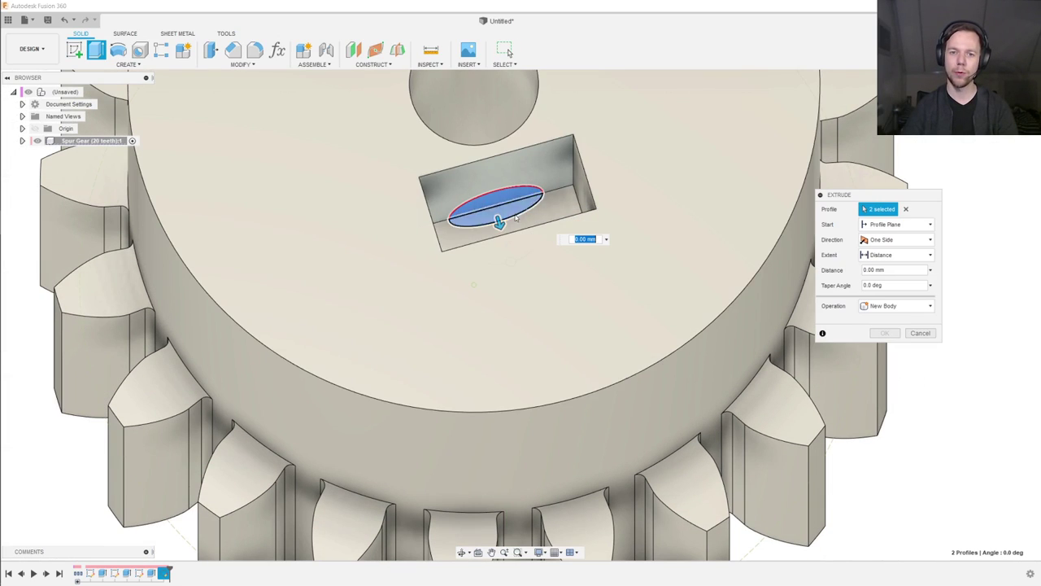
middle_click_drag(515, 216, 655, 244, "shift")
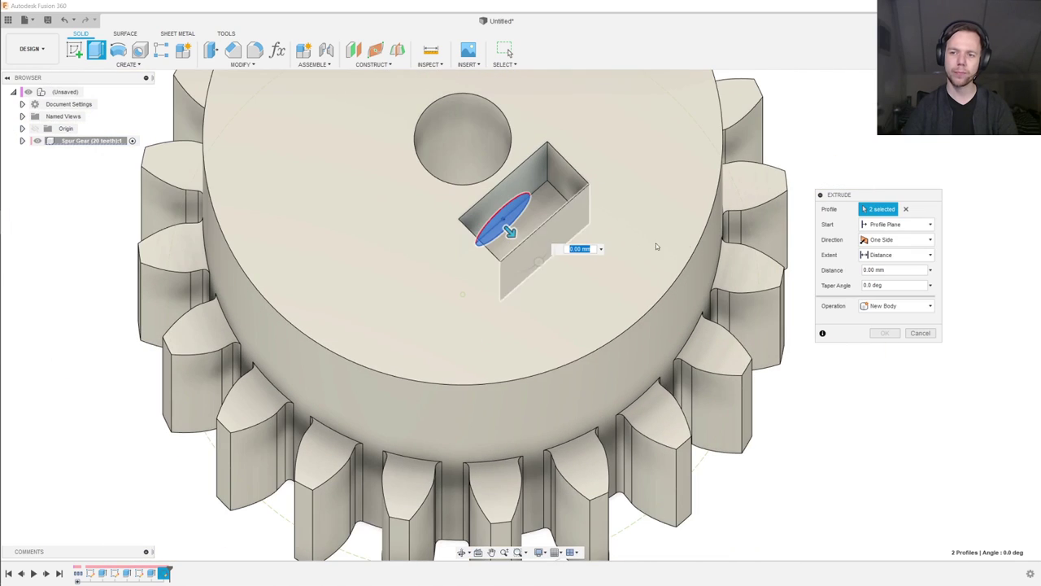
left_click(895, 241)
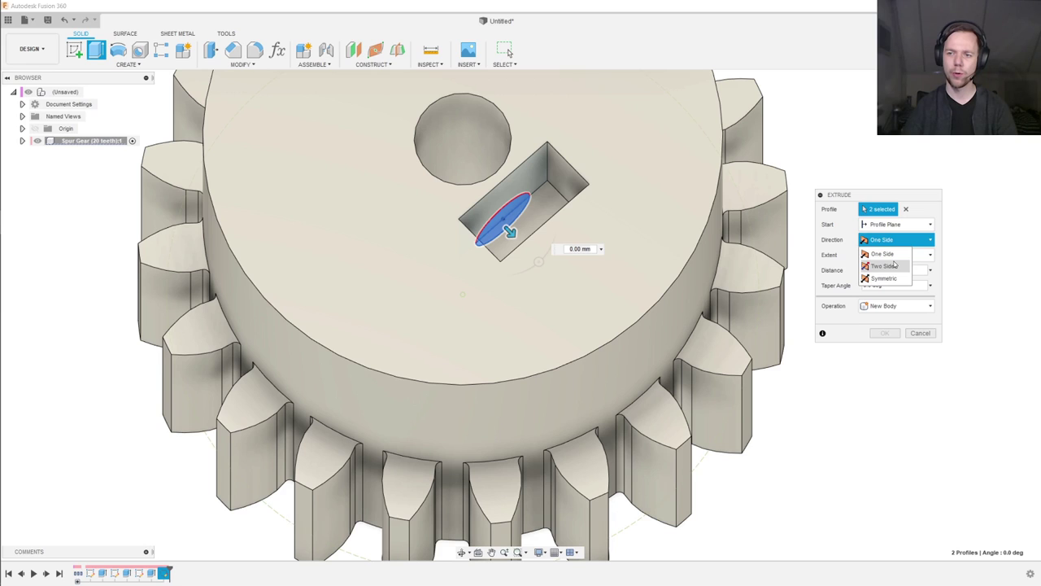
left_click(894, 266)
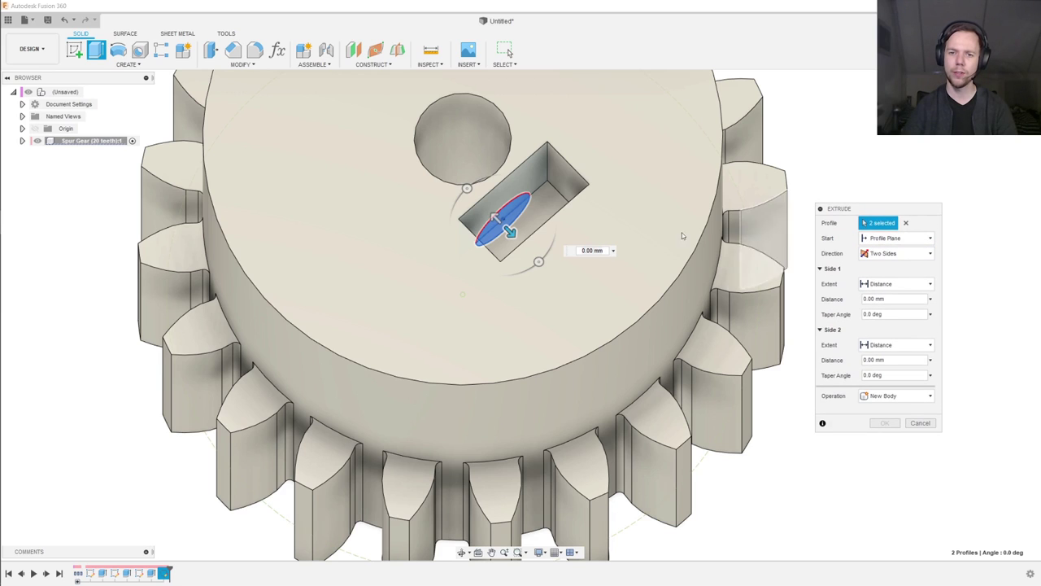
left_click_drag(518, 236, 662, 383)
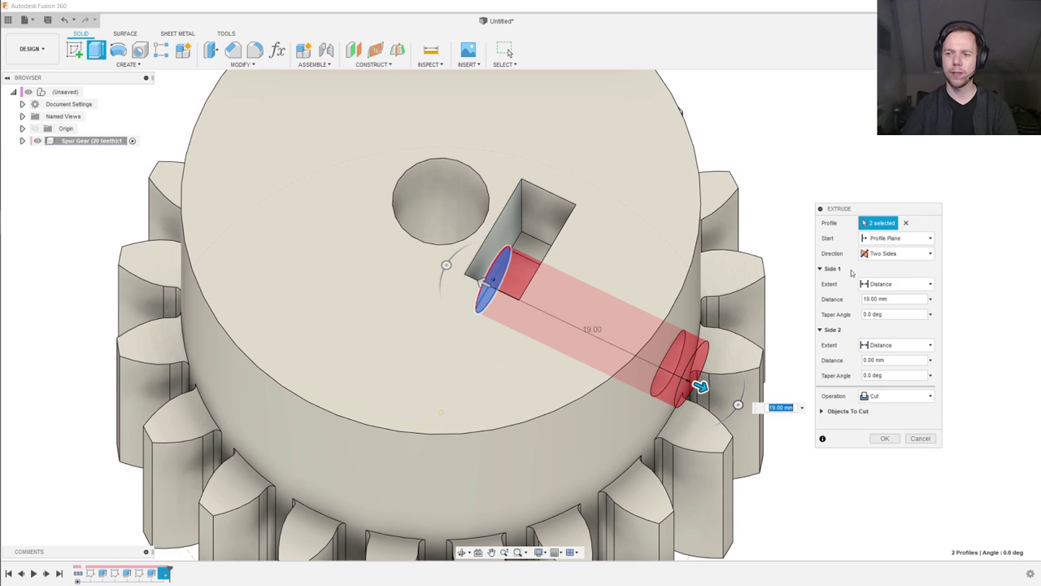
left_click(897, 283)
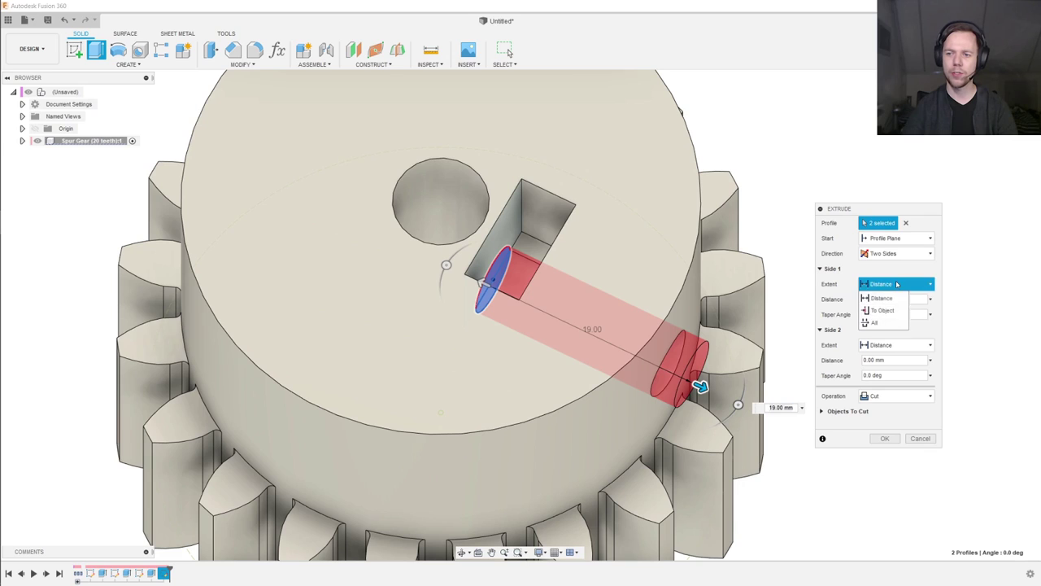
left_click(875, 323)
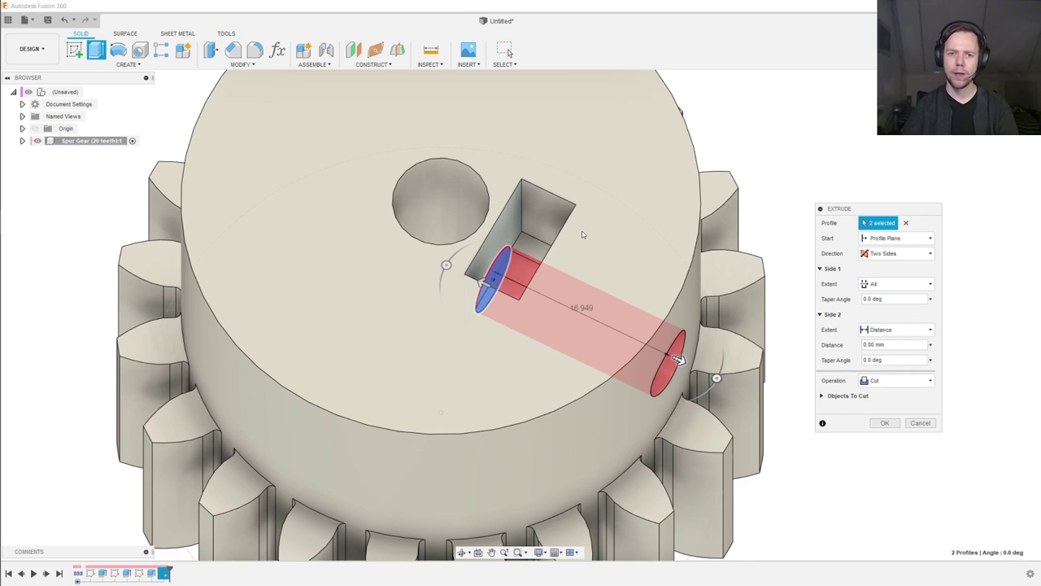
Step: Try a 5 mm distance for side 2 of the cut toward the shaft hole and inspect its reach
left_click_drag(525, 328, 472, 304)
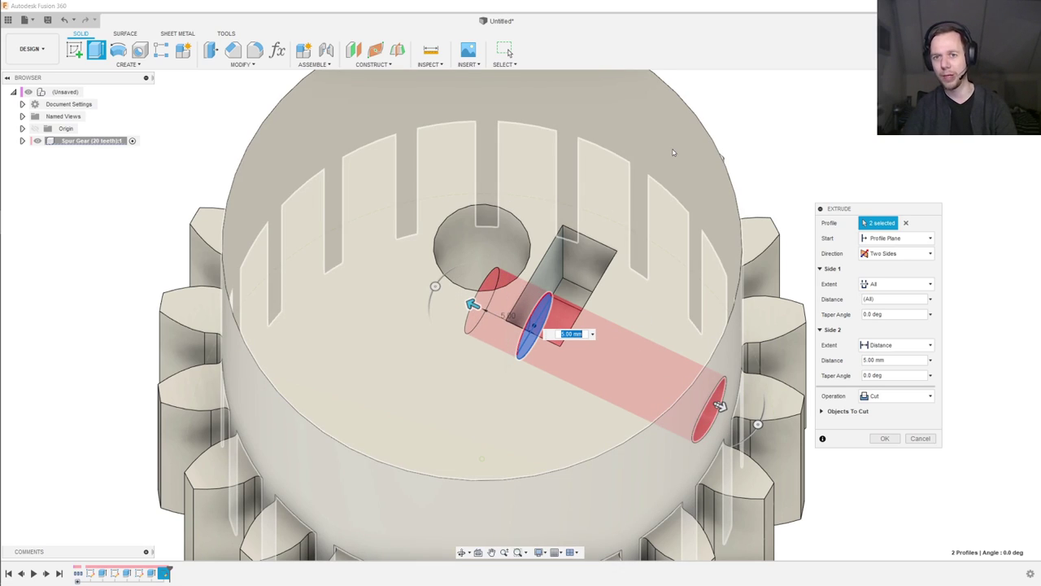
middle_click_drag(746, 141, 737, 149, "shift")
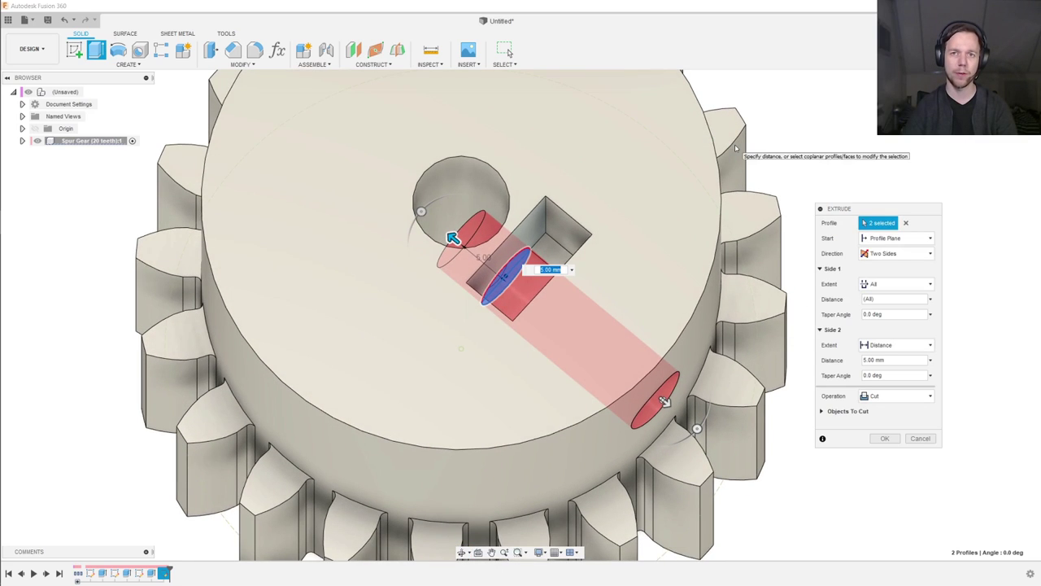
middle_click_drag(796, 177, 657, 241, "shift")
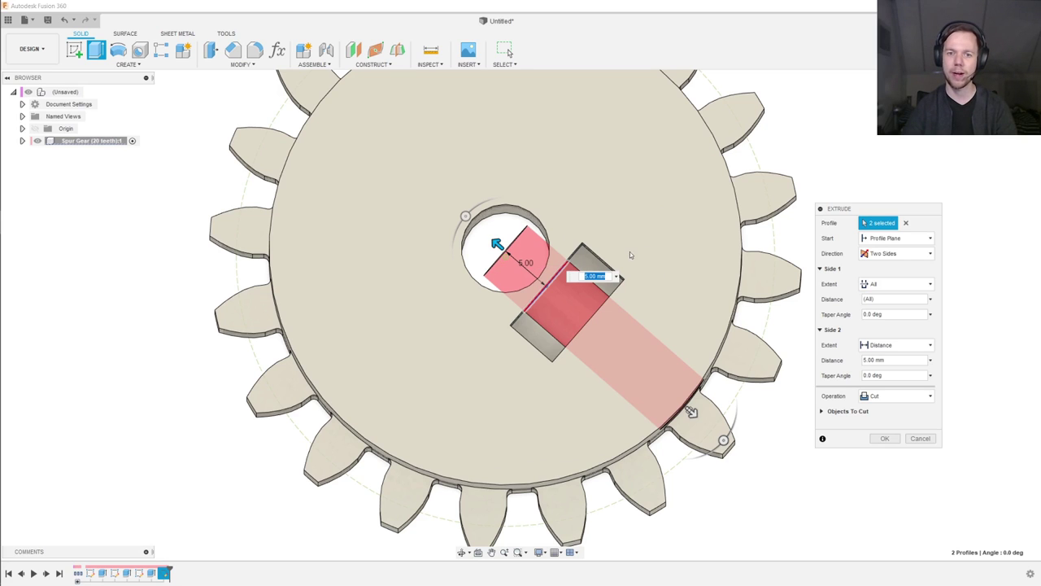
middle_click_drag(692, 237, 728, 216, "shift")
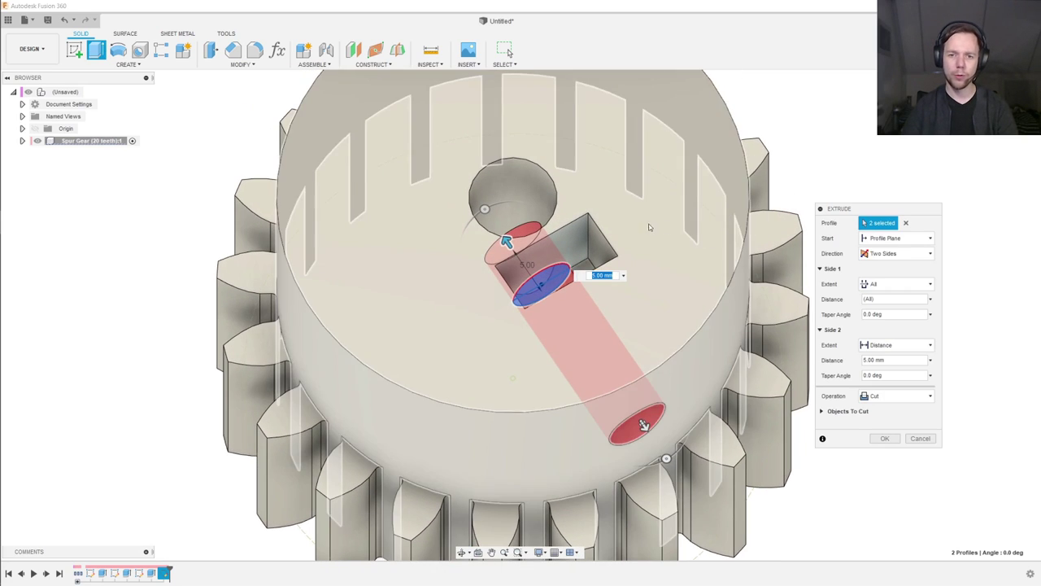
middle_click_drag(649, 227, 699, 174, "shift")
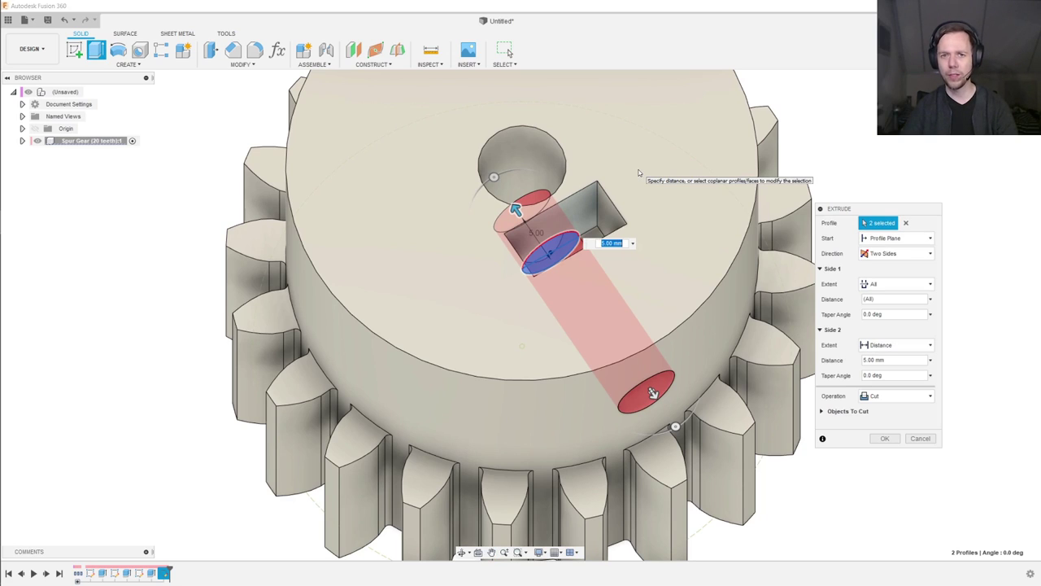
Step: Set side 2's extent to the vertical origin plane through the shaft hole's axis using To Object and complete the cut
left_click(914, 344)
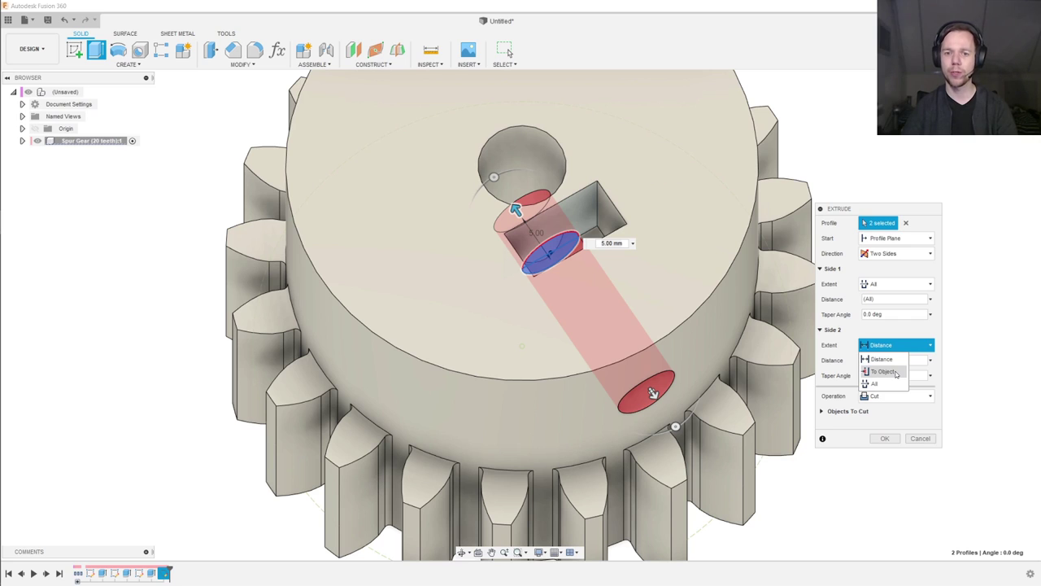
left_click(895, 371)
middle_click_drag(689, 316, 663, 311, "shift")
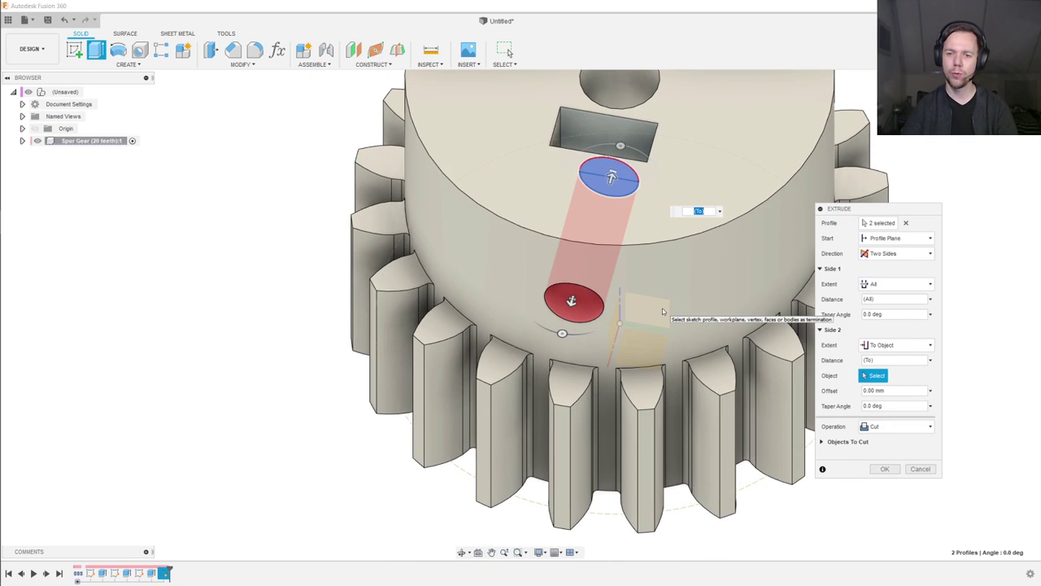
left_click(662, 311)
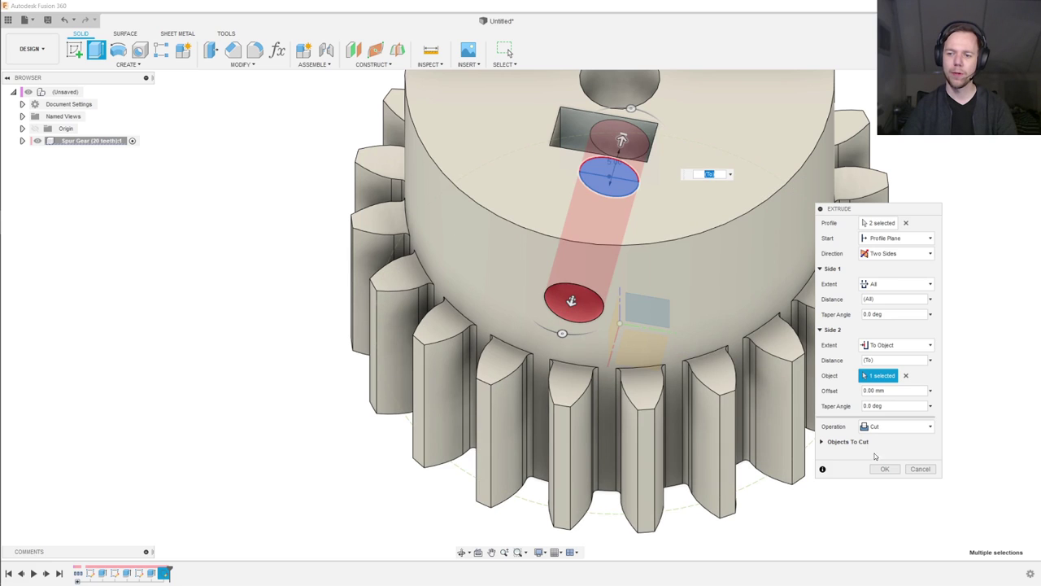
left_click(884, 468)
Step: Inspect the finished screw hole and start a sketch on the rectangular pocket's inner wall nearest the shaft hole
middle_click_drag(684, 223, 671, 275, "shift")
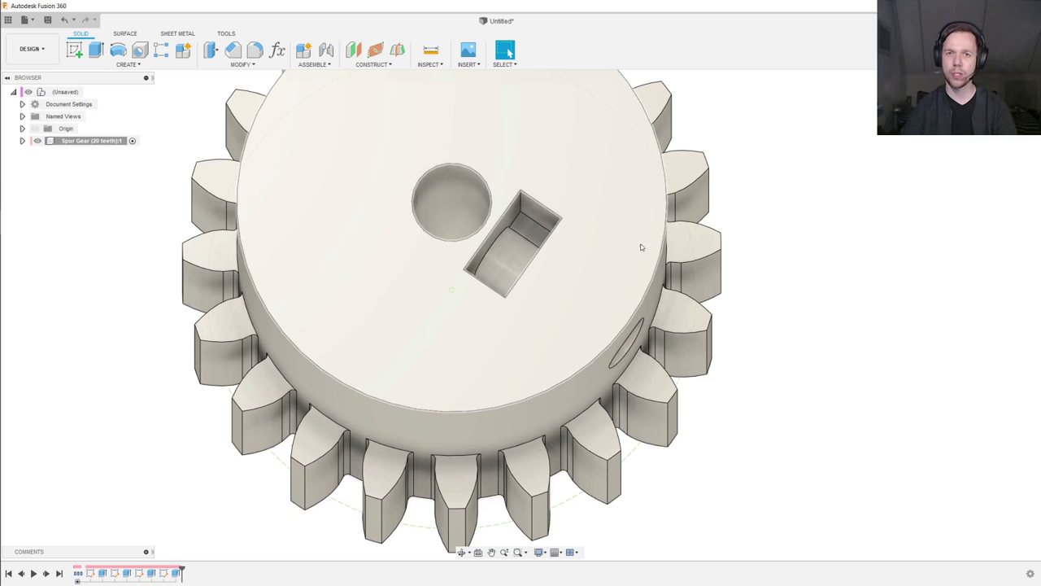
middle_click_drag(628, 234, 607, 254)
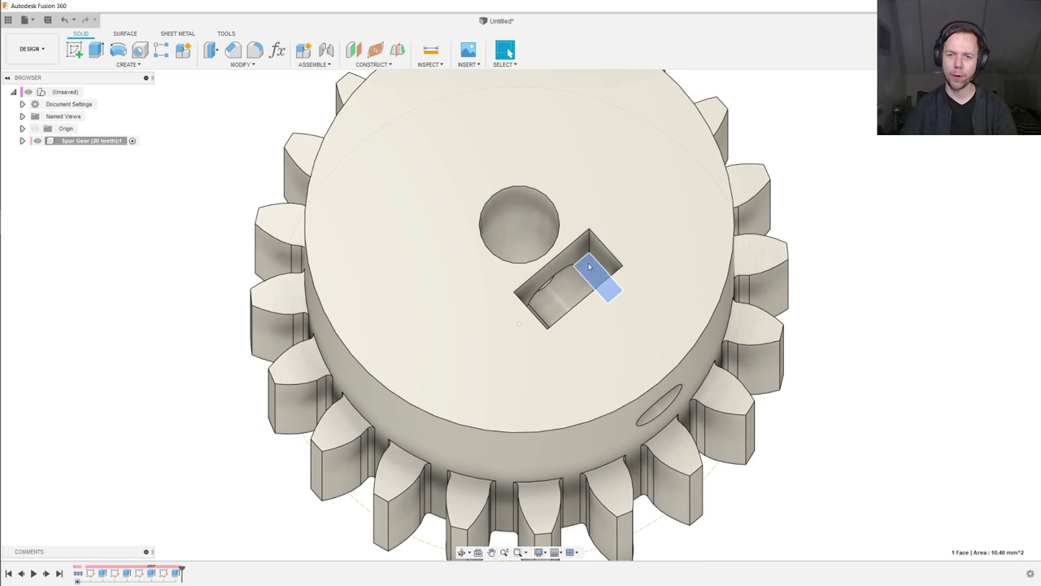
middle_click_drag(863, 153, 863, 168)
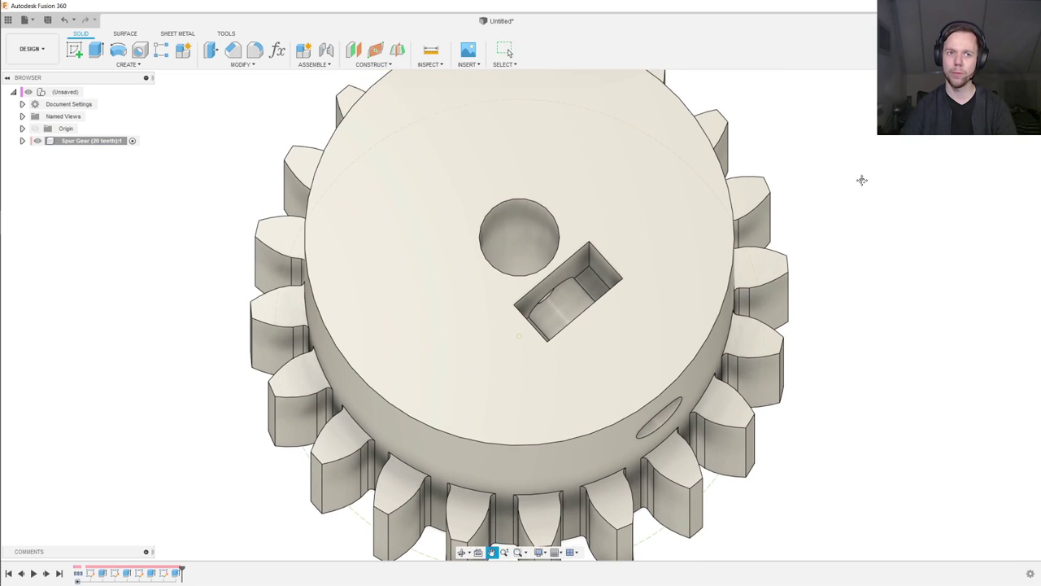
left_click(582, 268)
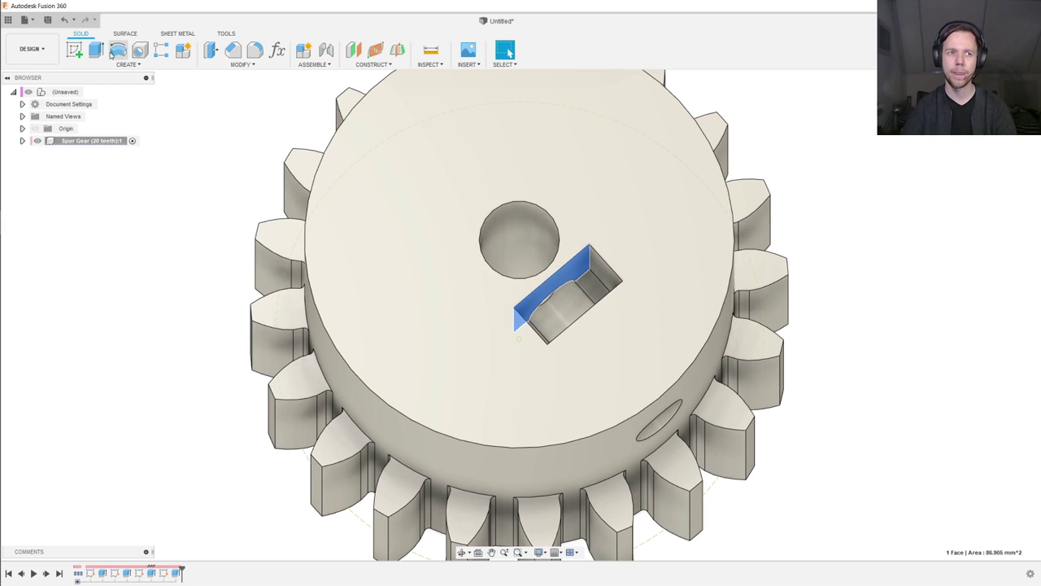
left_click(74, 50)
mouse_move(416, 195)
middle_mouse_down("shift")
mouse_move(535, 170)
mouse_move(620, 333)
mouse_move(595, 200)
mouse_move(340, 119)
middle_mouse_up("shift")
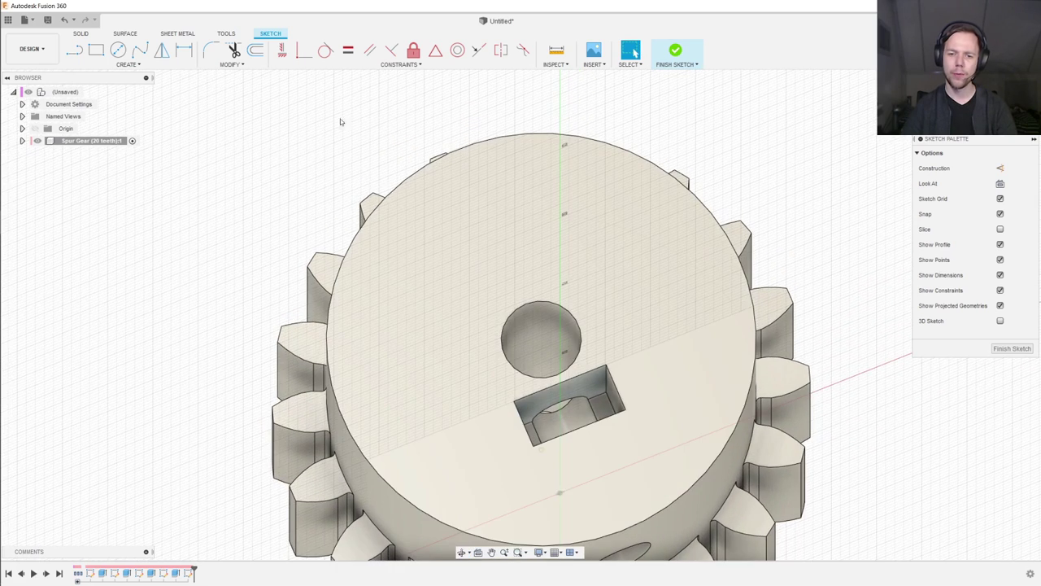
Step: Sketch a six-sided circumscribed polygon centred on the screw hole's axis, about 4.6 mm from centre to side
left_click(124, 64)
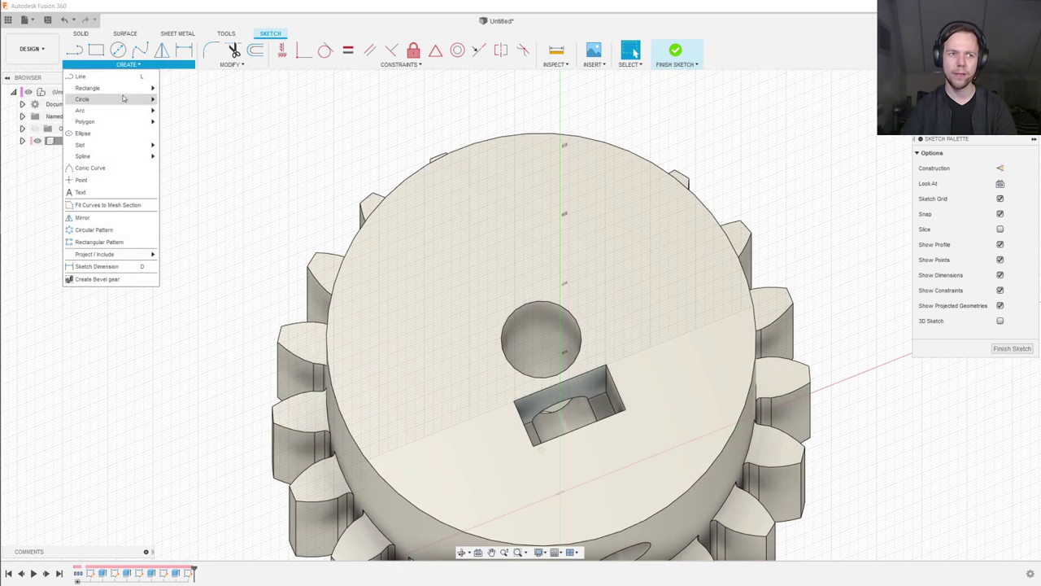
mouse_move(125, 122)
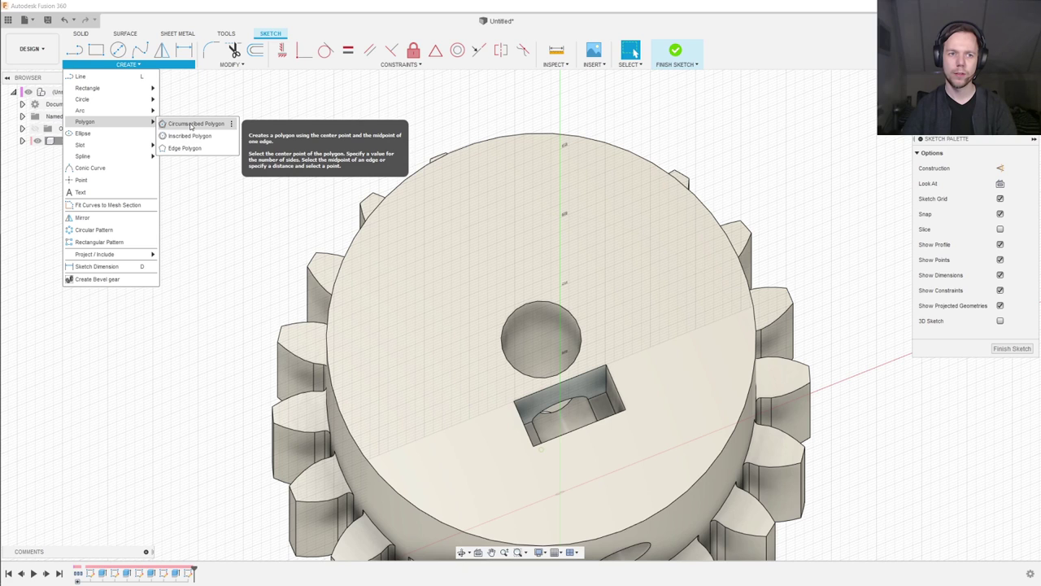
left_click(191, 125)
scroll(561, 398, "up", 4)
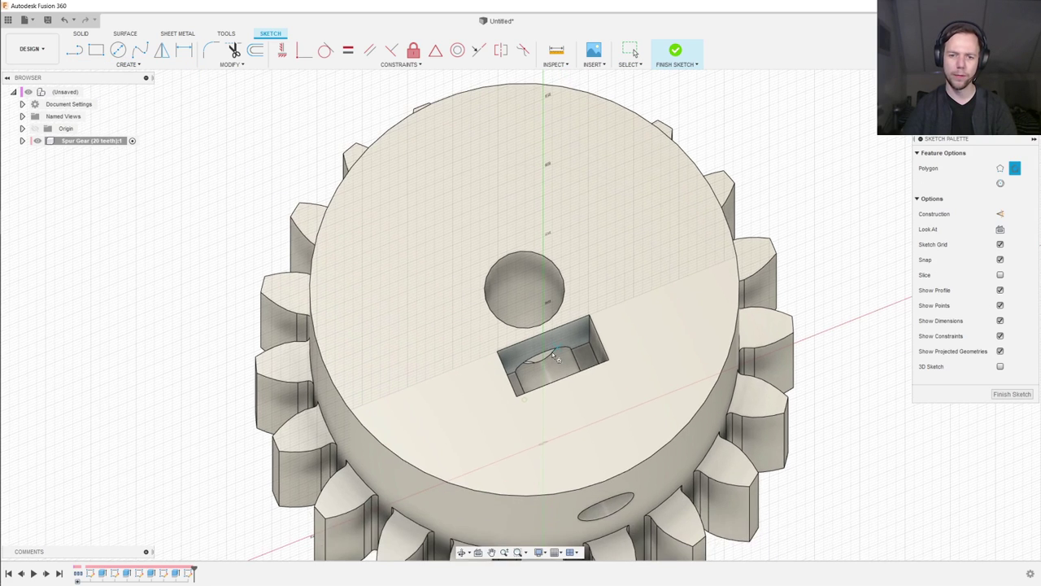
middle_click_drag(552, 385, 502, 324, "shift")
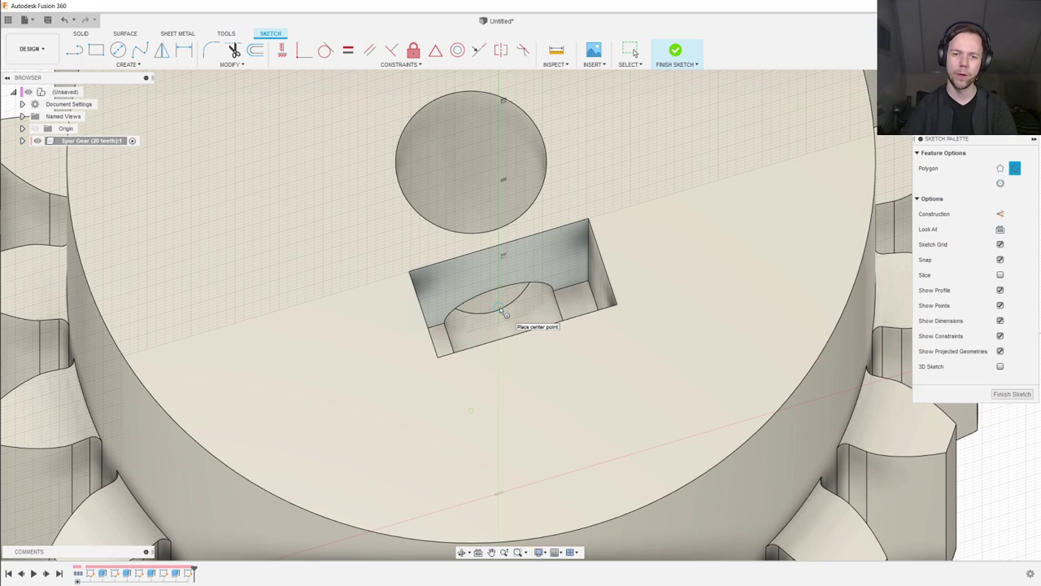
left_click(501, 310)
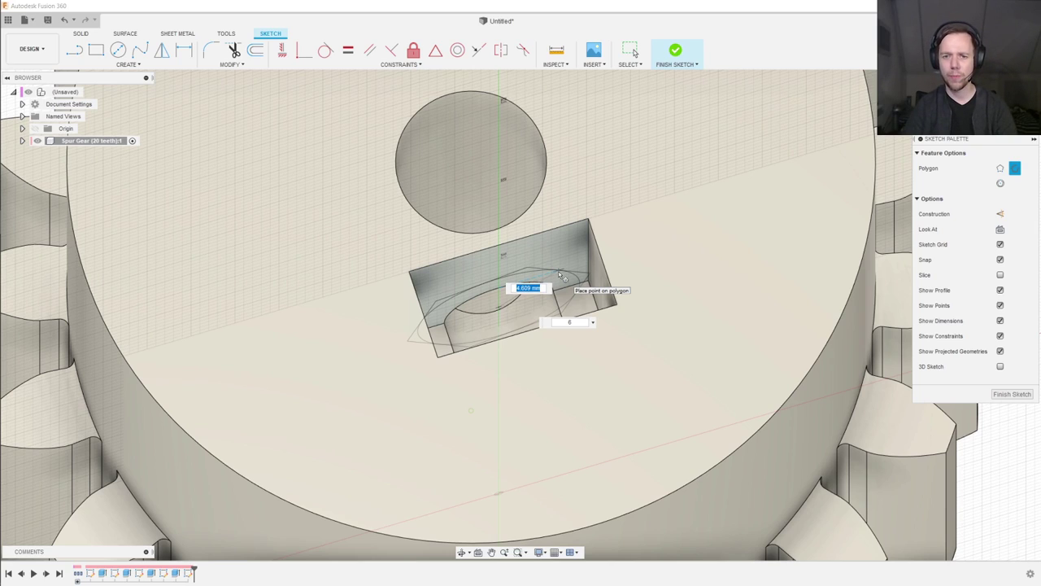
key("Tab")
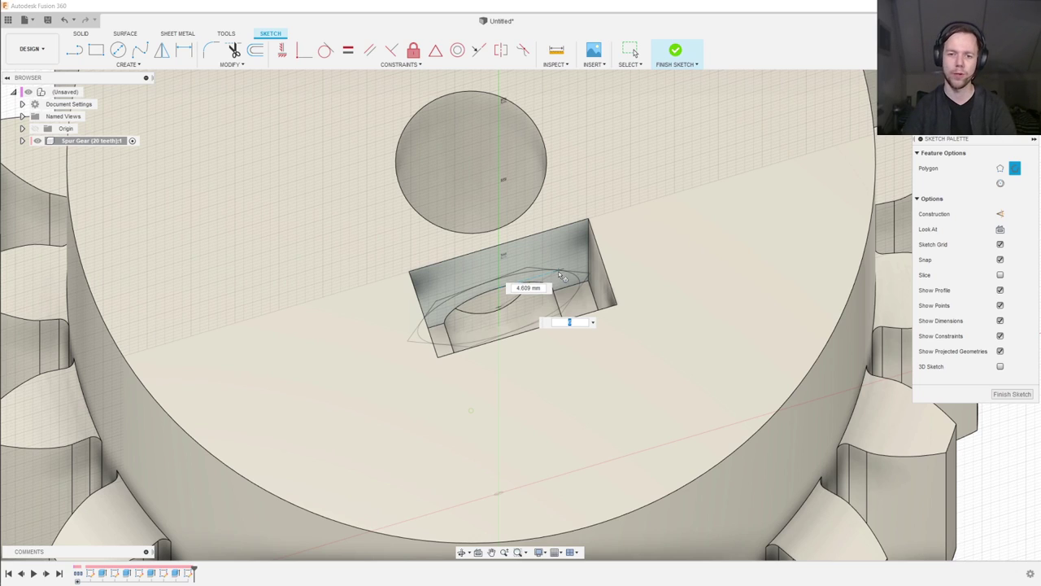
key("Tab")
key("Return")
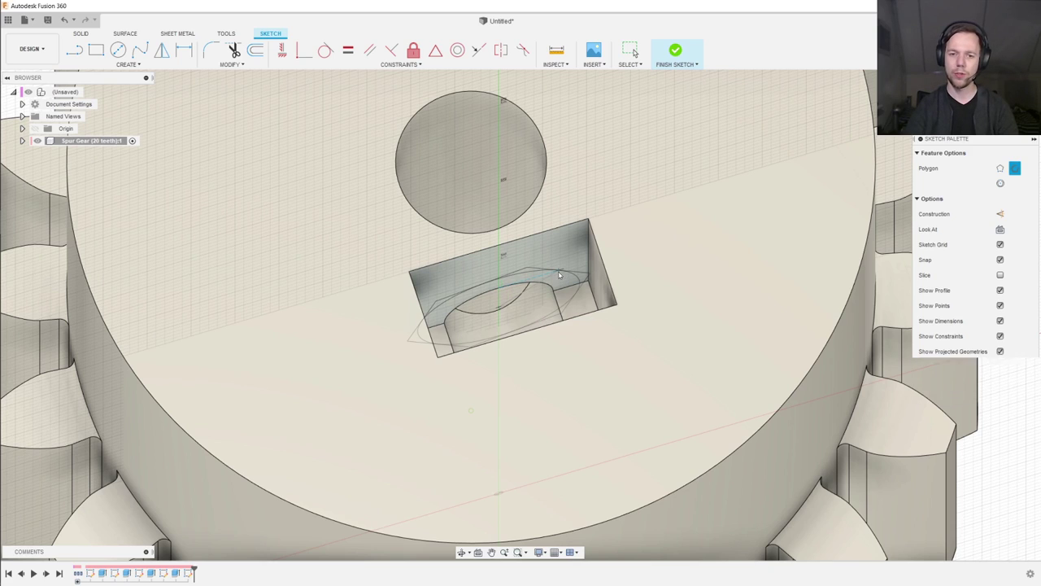
key("Escape")
Step: Constrain the midpoint of one hexagon side to the pocket wall's lower corner with MidPoint and finish the sketch
left_click(568, 276)
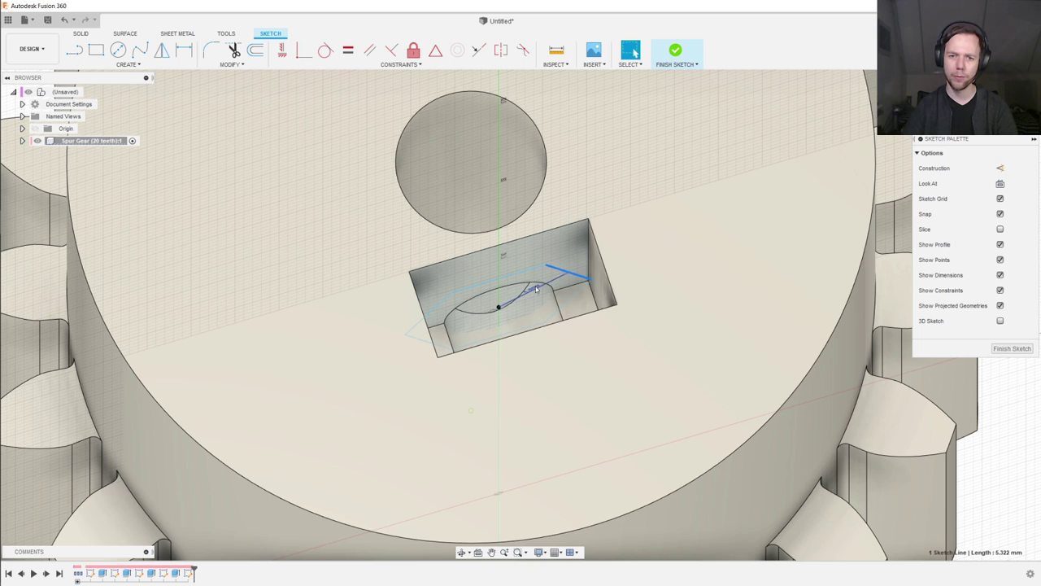
mouse_move(574, 370)
middle_mouse_down()
mouse_move(570, 289)
mouse_move(567, 318)
middle_mouse_up()
key("Escape")
scroll(567, 309, "up", 3)
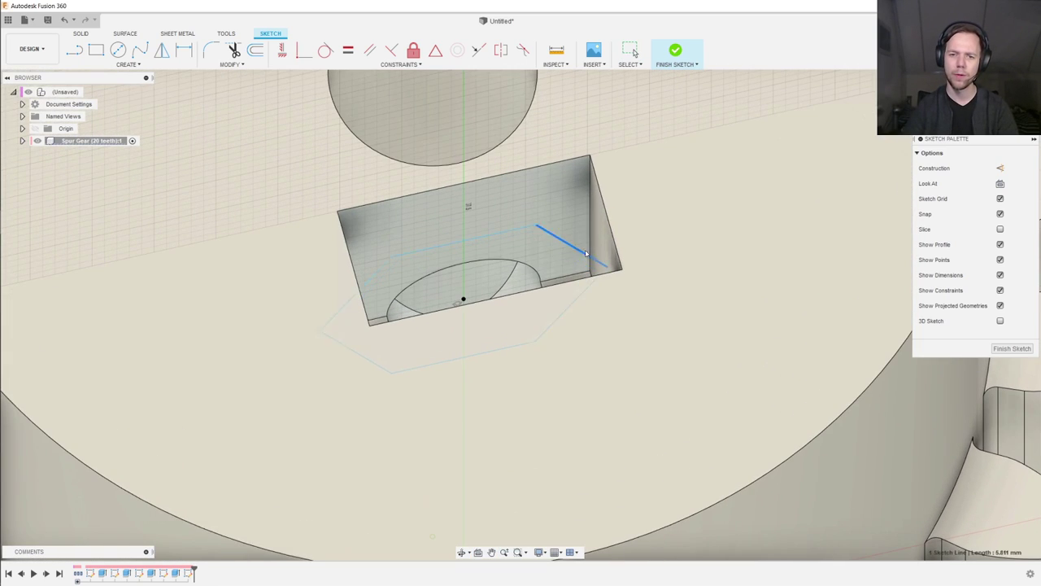
left_click(589, 271)
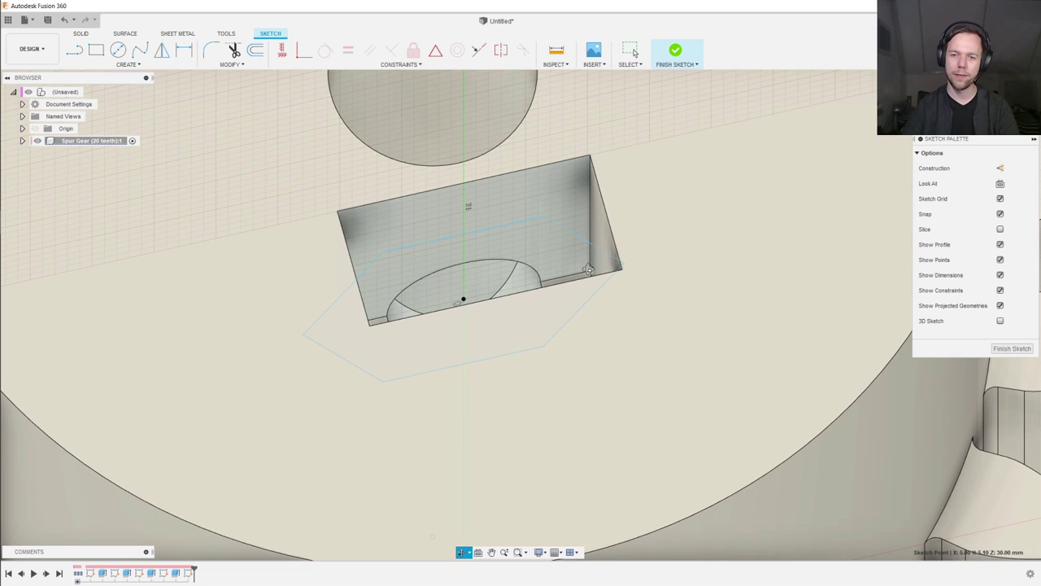
middle_click_drag(590, 271, 589, 317, "shift")
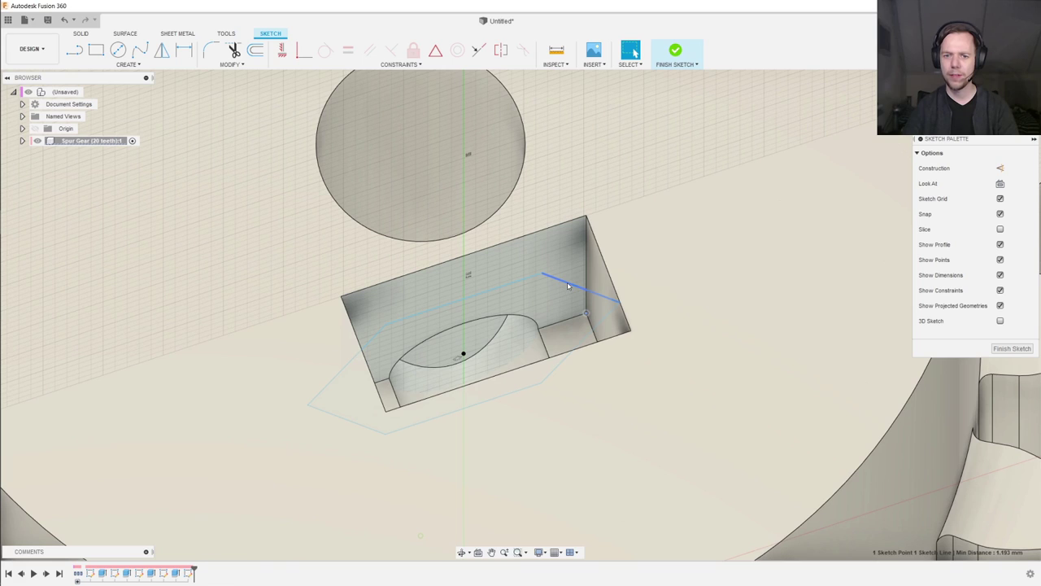
left_click(568, 285, "shift")
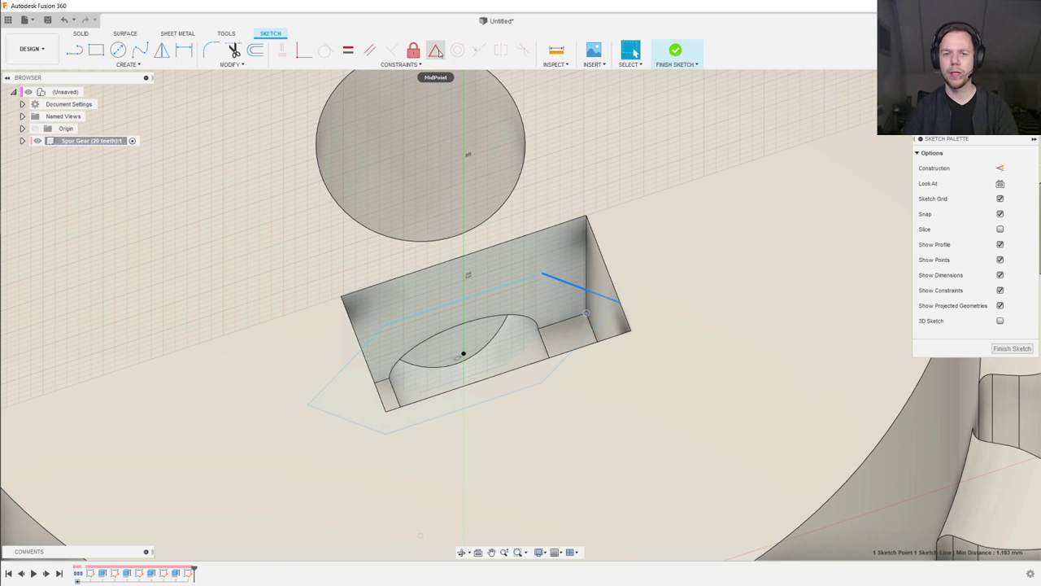
left_click(437, 52)
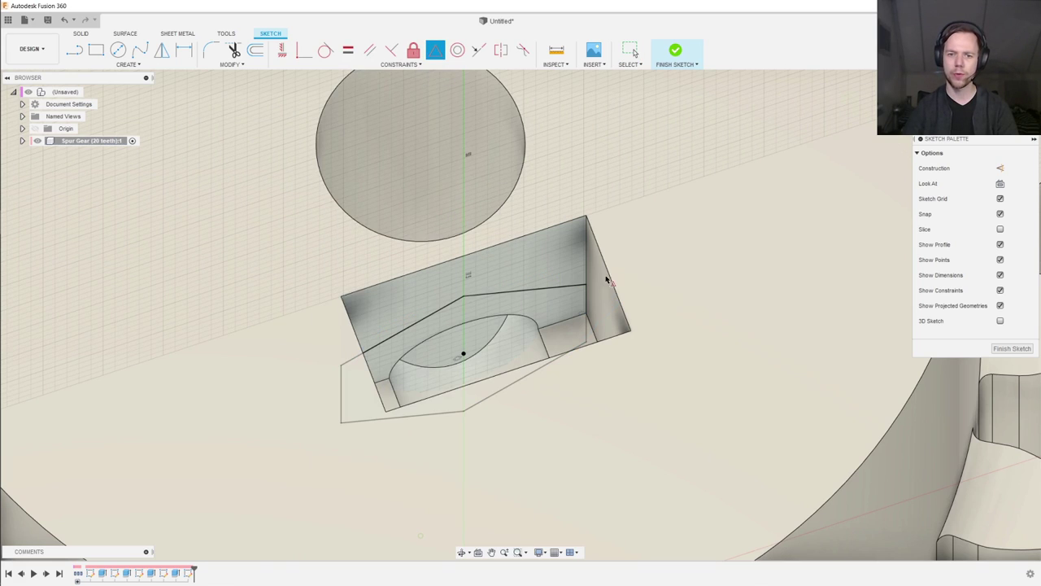
scroll(610, 281, "down", 2)
left_click(1012, 348)
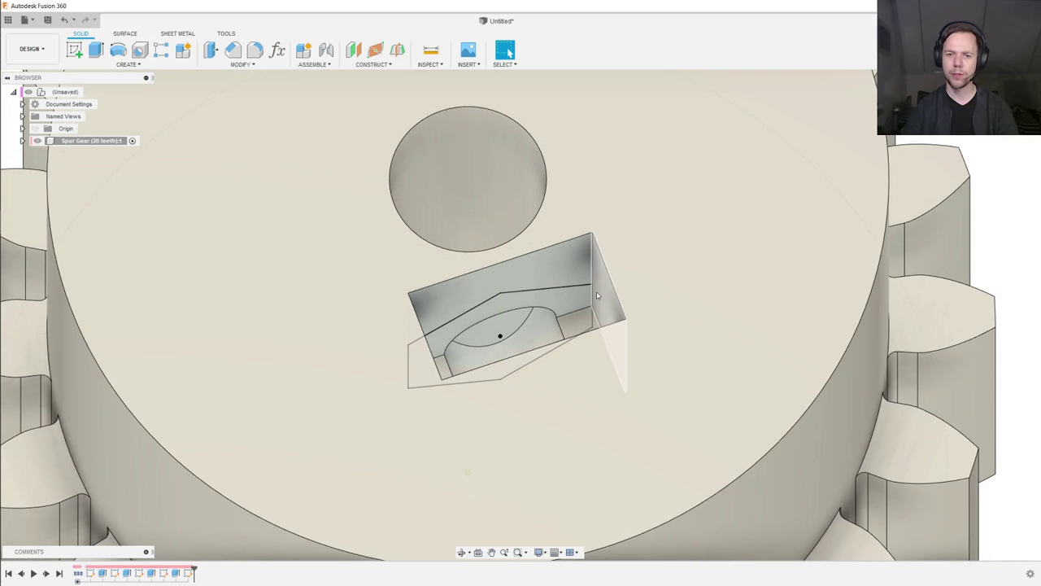
Step: Cut the hexagon profile through the pocket using Extrude, with the extent set to the pocket's opposite wall via To Object
key("e")
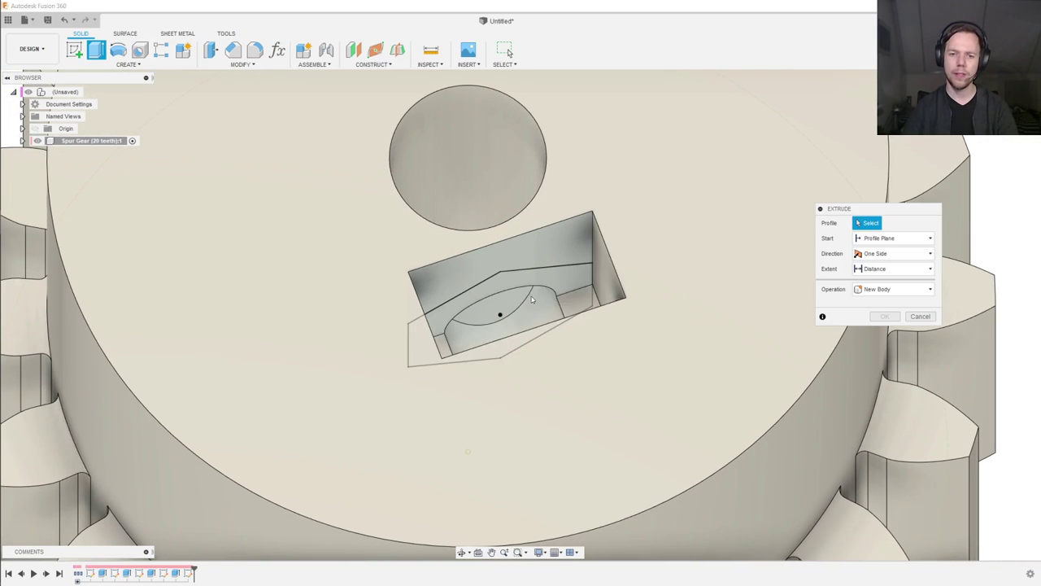
left_click(536, 306)
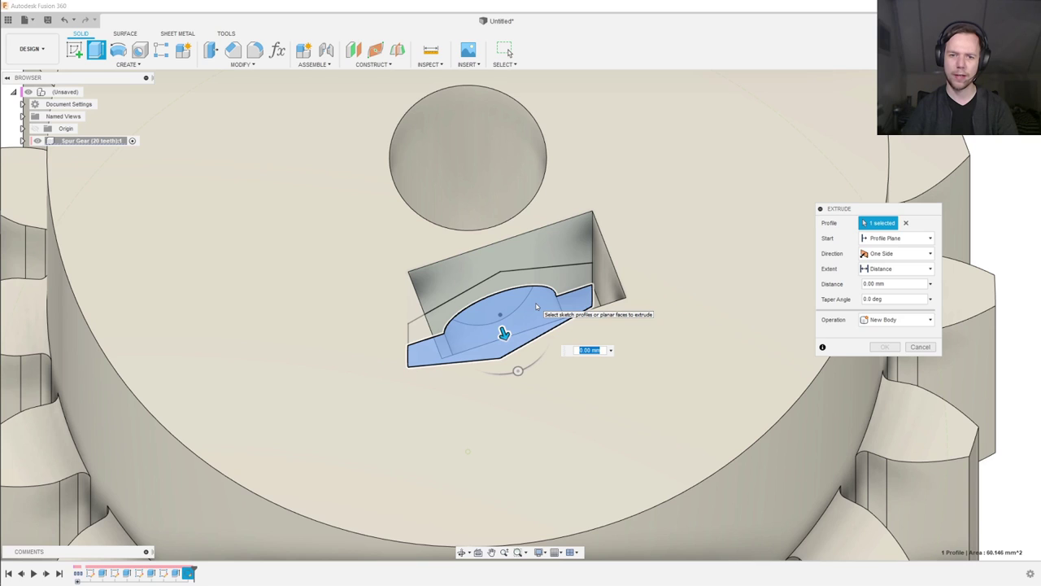
middle_click_drag(537, 305, 569, 317, "shift")
type("2")
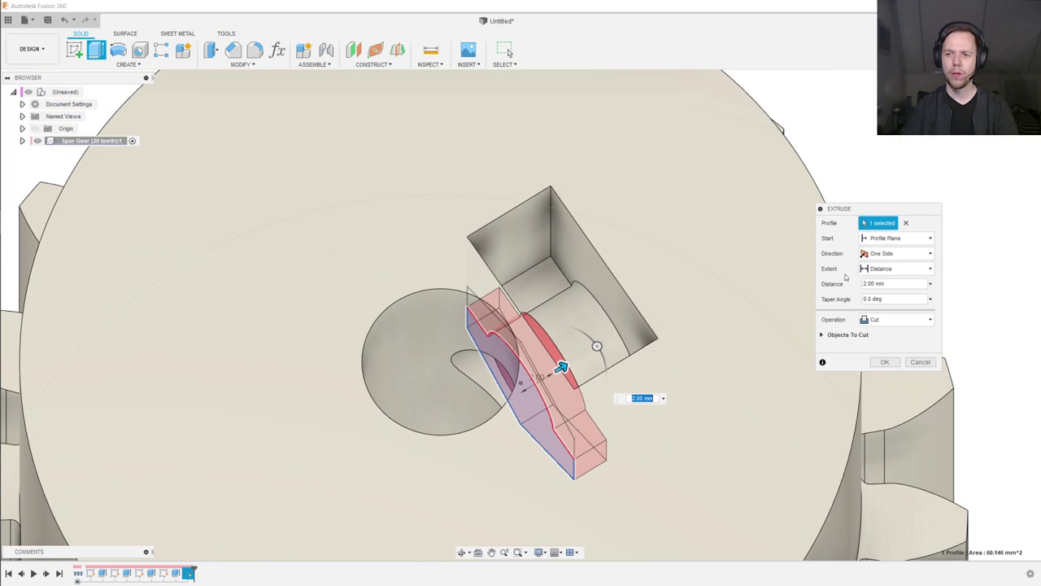
left_click(889, 268)
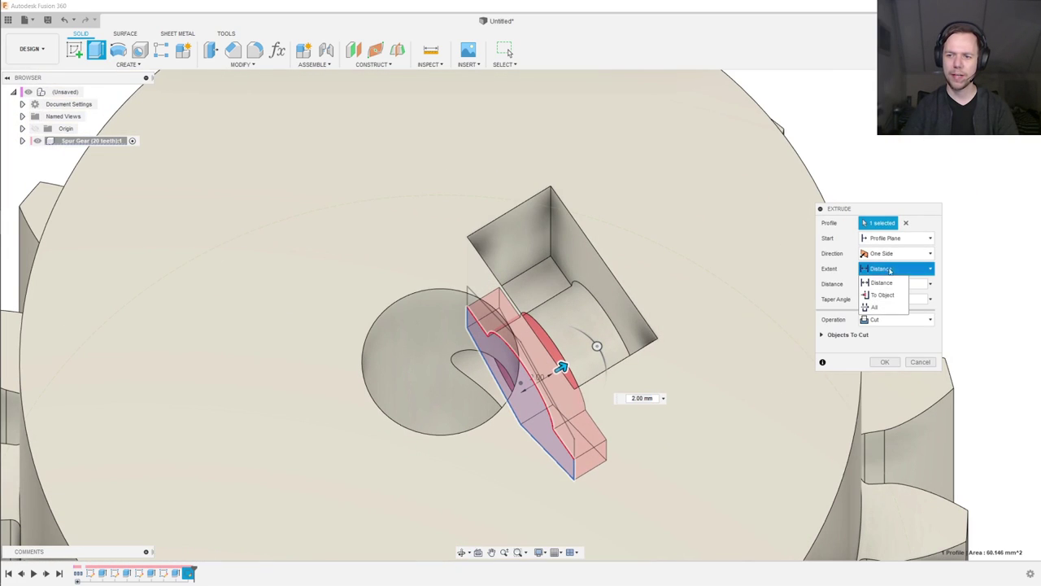
left_click(885, 295)
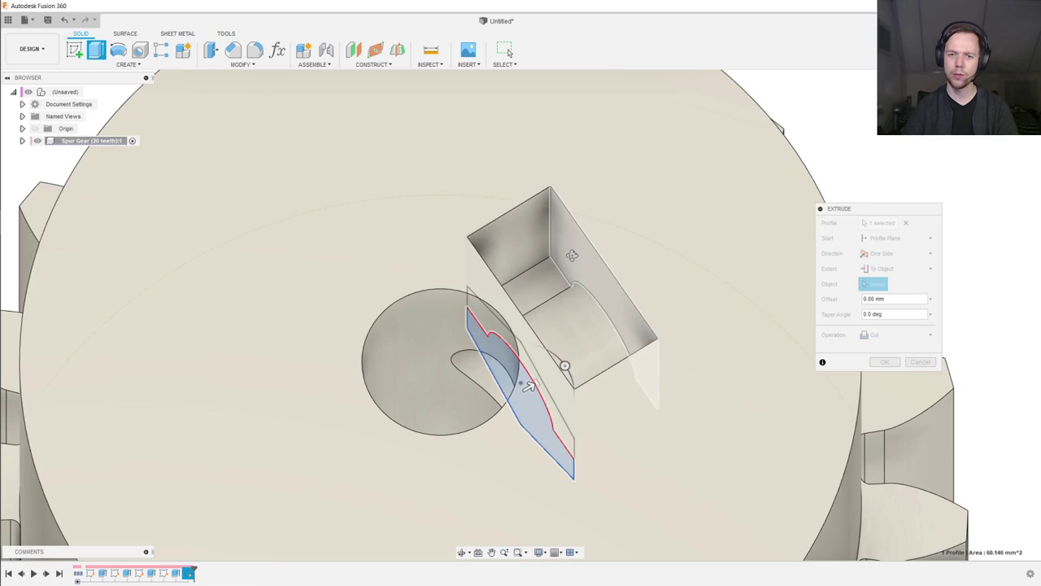
left_click(593, 243)
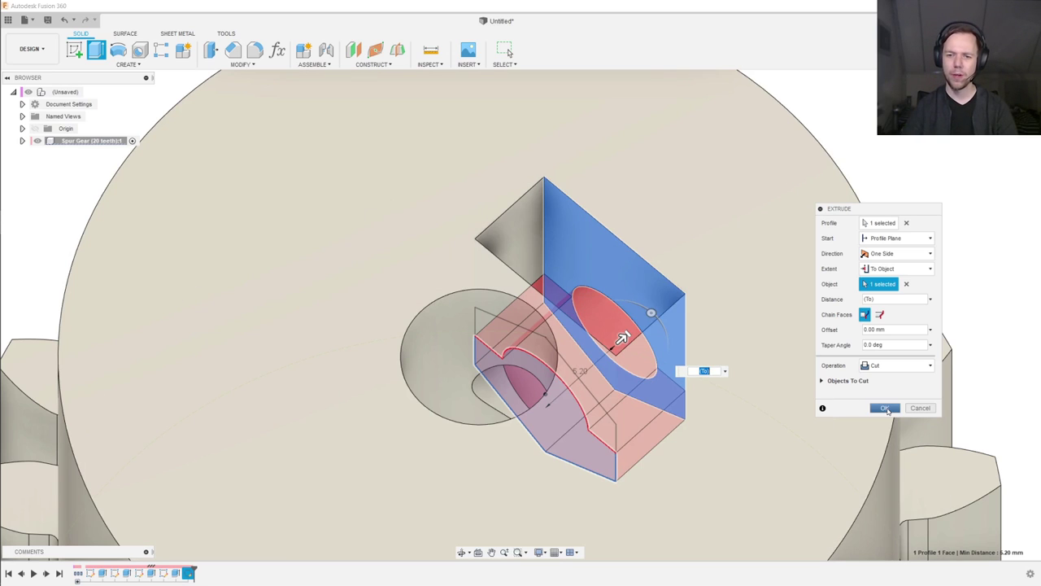
left_click(885, 409)
Step: Inspect the finished nut pocket and screw hole in the gear hub from several angles
scroll(818, 362, "down", 2)
middle_click_drag(819, 362, 607, 374, "shift")
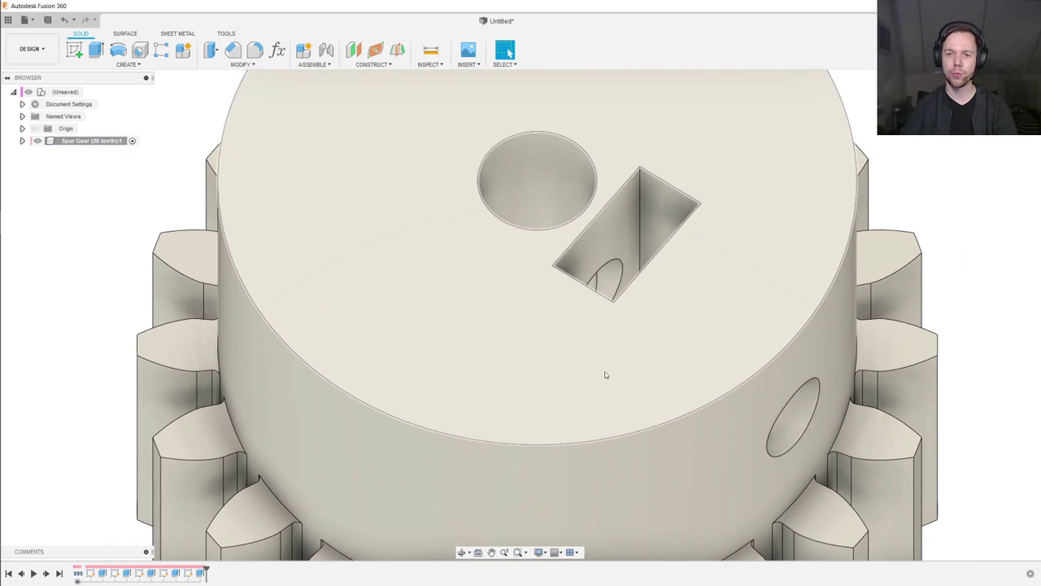
scroll(614, 357, "down", 2)
scroll(615, 357, "up", 2)
scroll(570, 268, "down", 2)
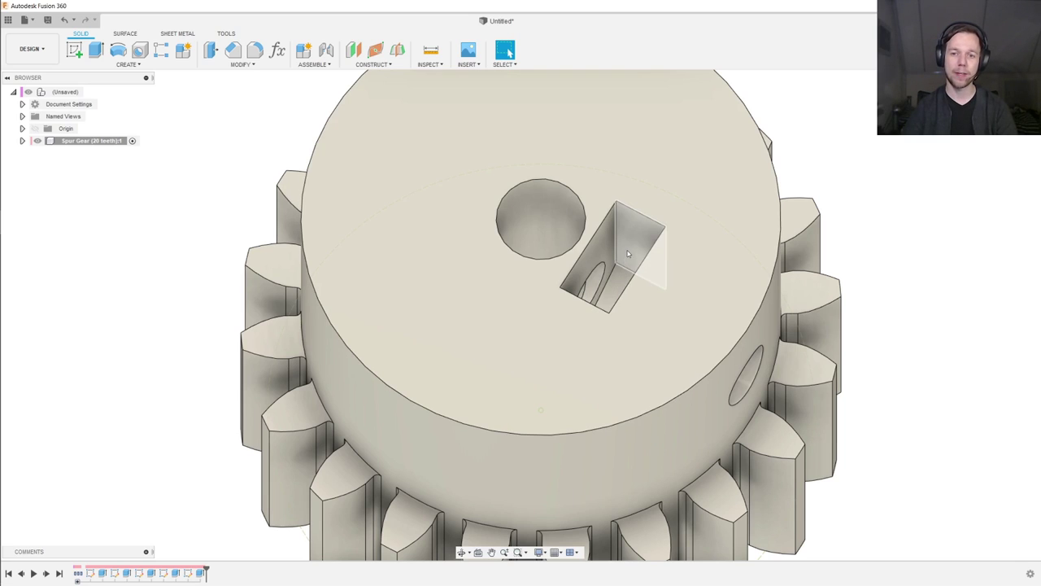
mouse_move(627, 254)
middle_mouse_down("shift")
mouse_move(597, 319)
mouse_move(578, 323)
mouse_move(600, 308)
middle_mouse_up("shift")
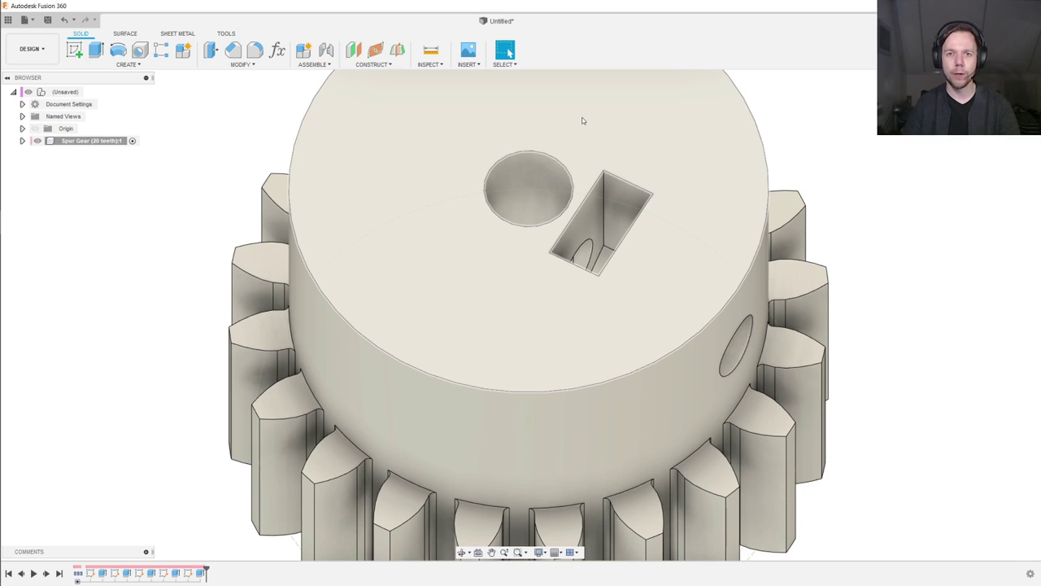
Step: Save the design as videogear in the Testproject location
left_click(47, 20)
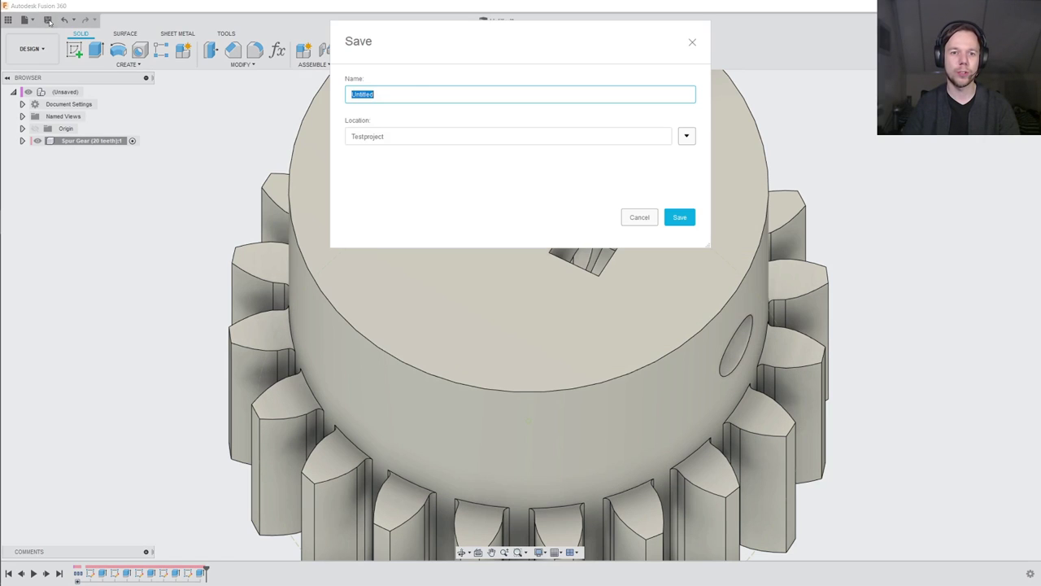
type("v")
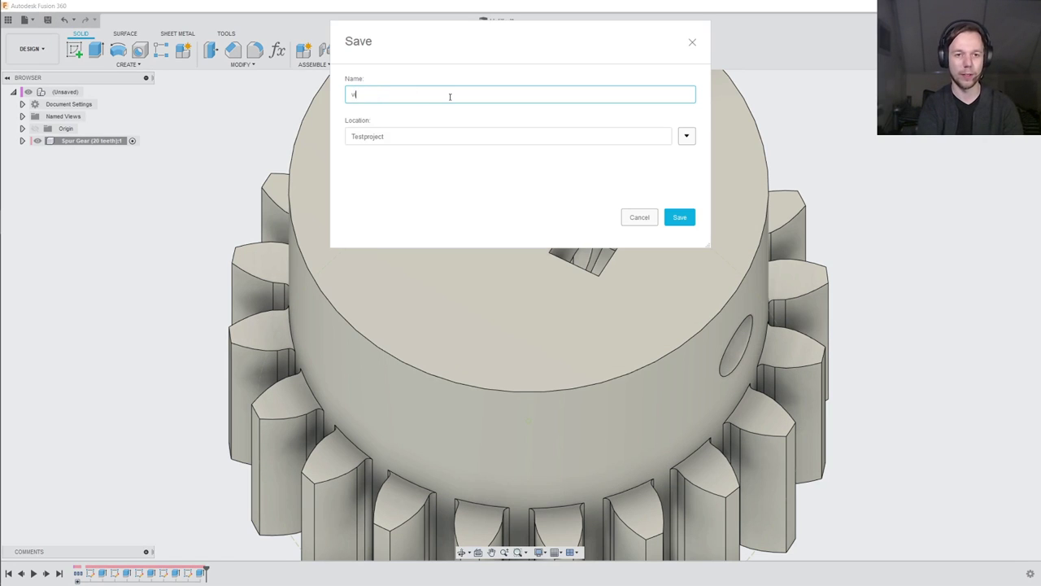
type("ideogear")
key("Return")
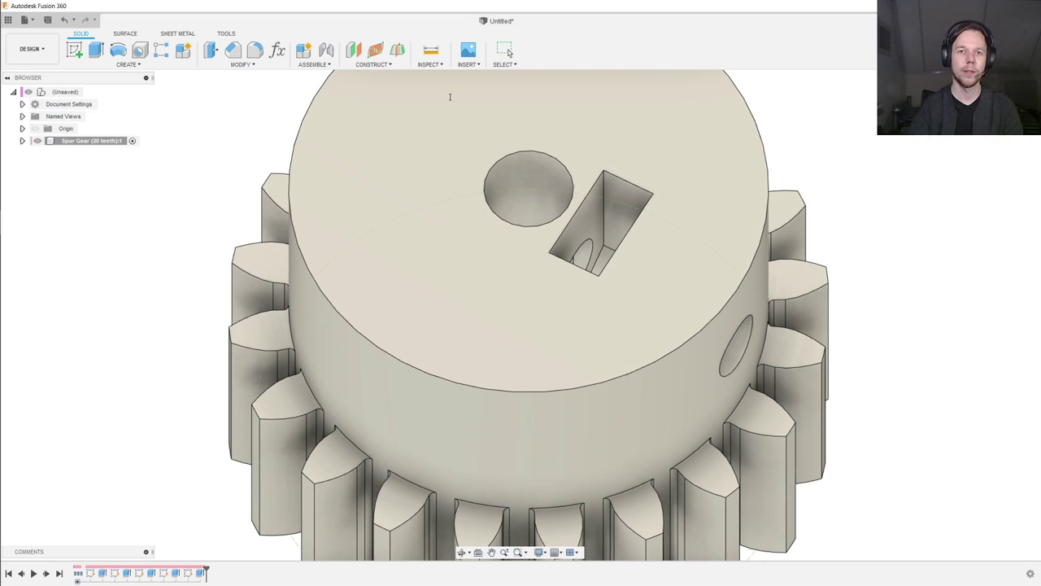
Step: Export the design videogear v1 as an STL file to the temp folder and dismiss the job status
left_click(27, 19)
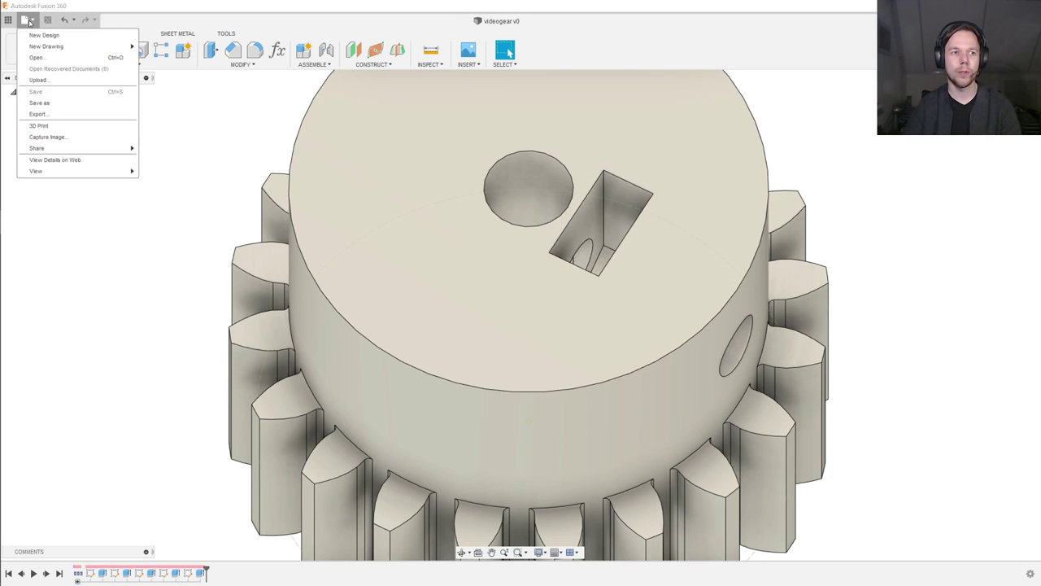
left_click(57, 115)
left_click(455, 132)
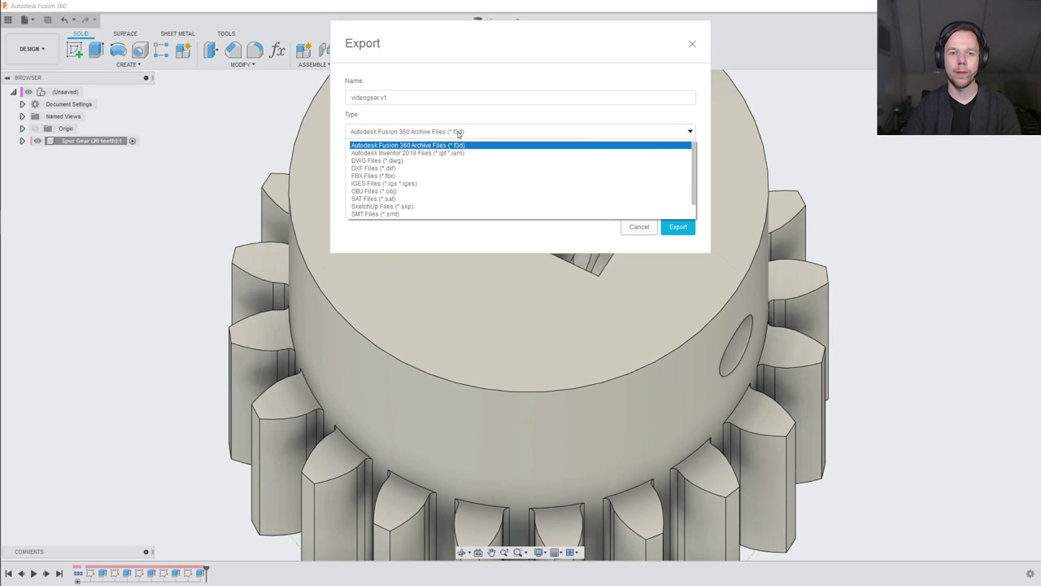
scroll(468, 178, "down", 1)
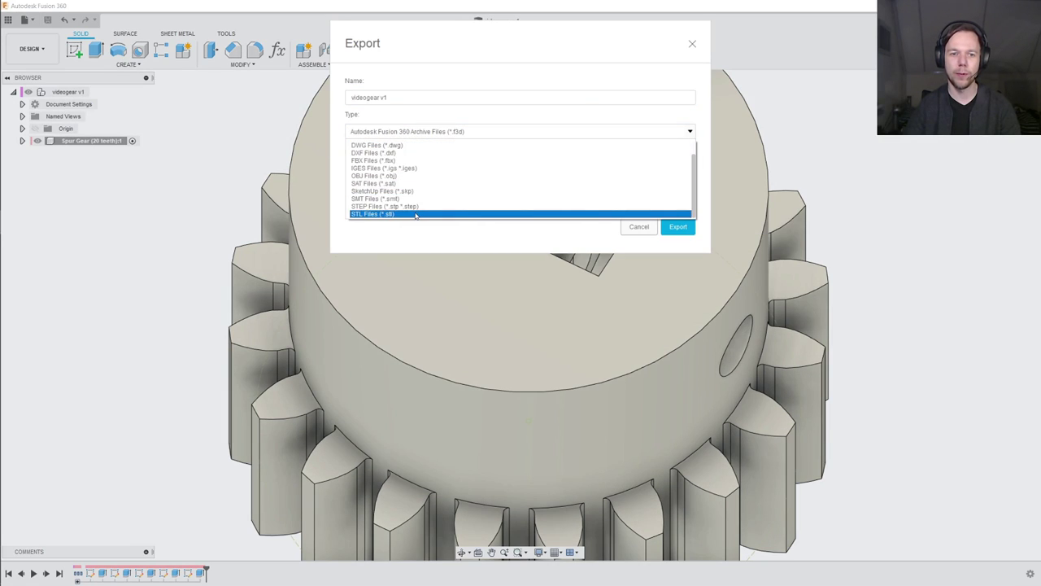
key("Escape")
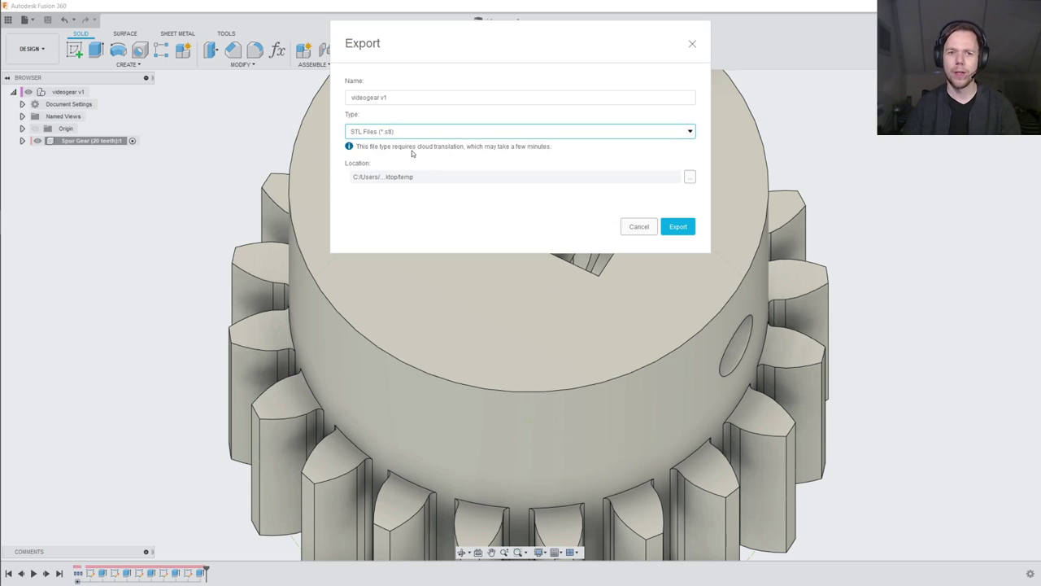
left_click(686, 228)
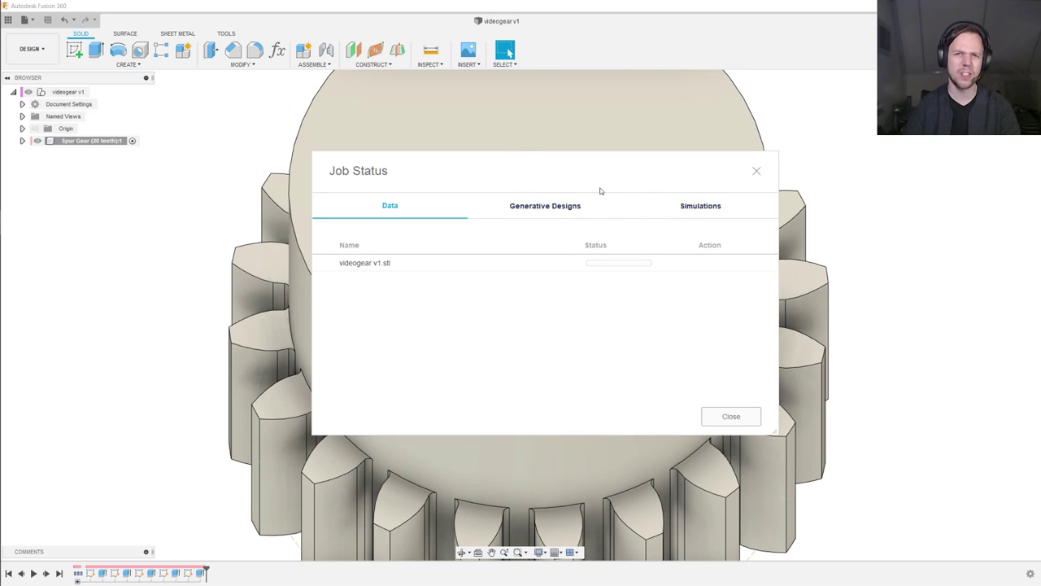
left_click(730, 416)
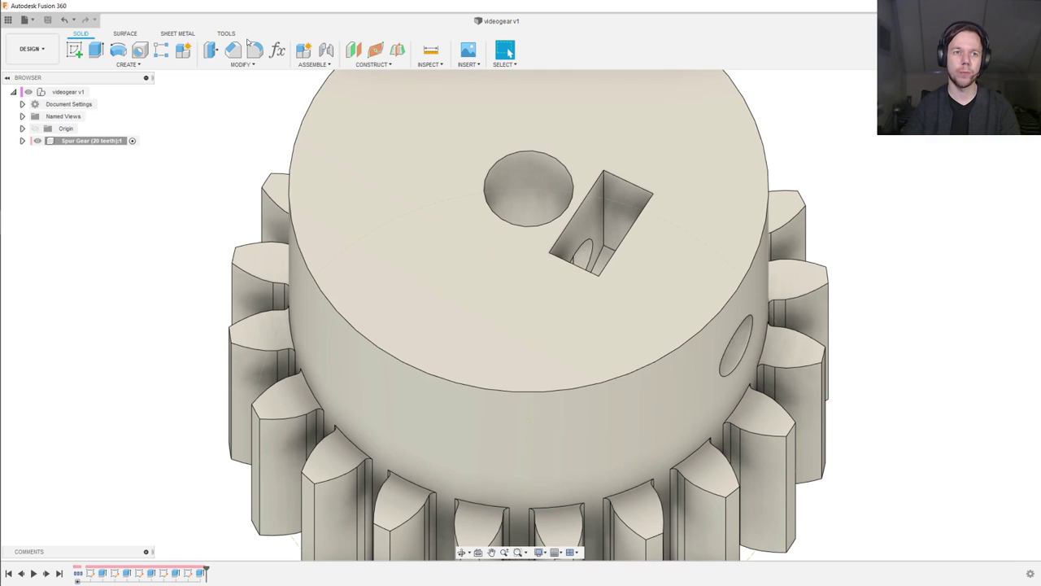
Step: Save the spur gear component as Spur Gear (20 teeth).stl through 3D Print with Send to 3D Print Utility off, and view the job status
left_click(227, 33)
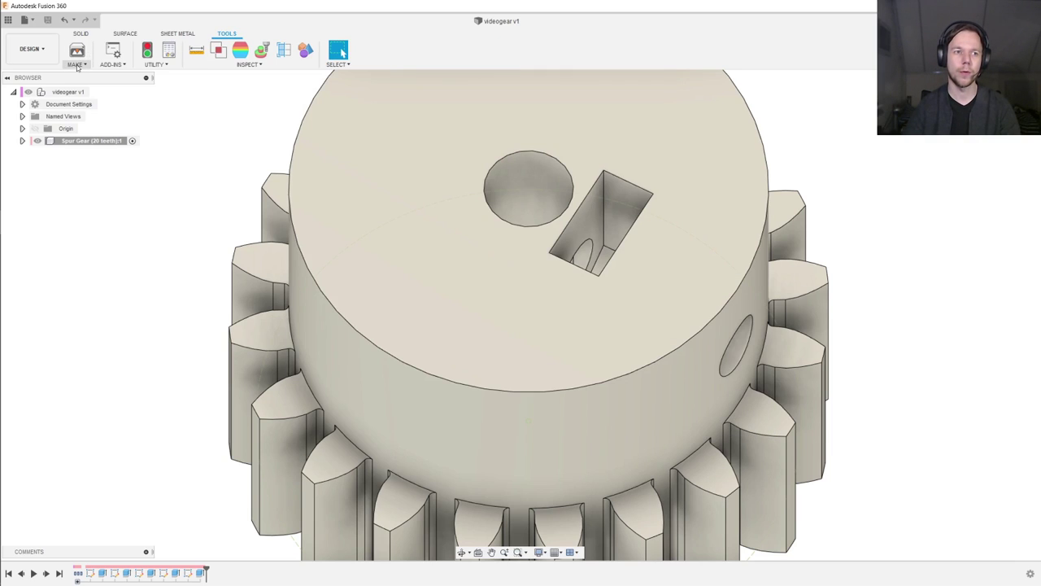
left_click(82, 63)
left_click(96, 76)
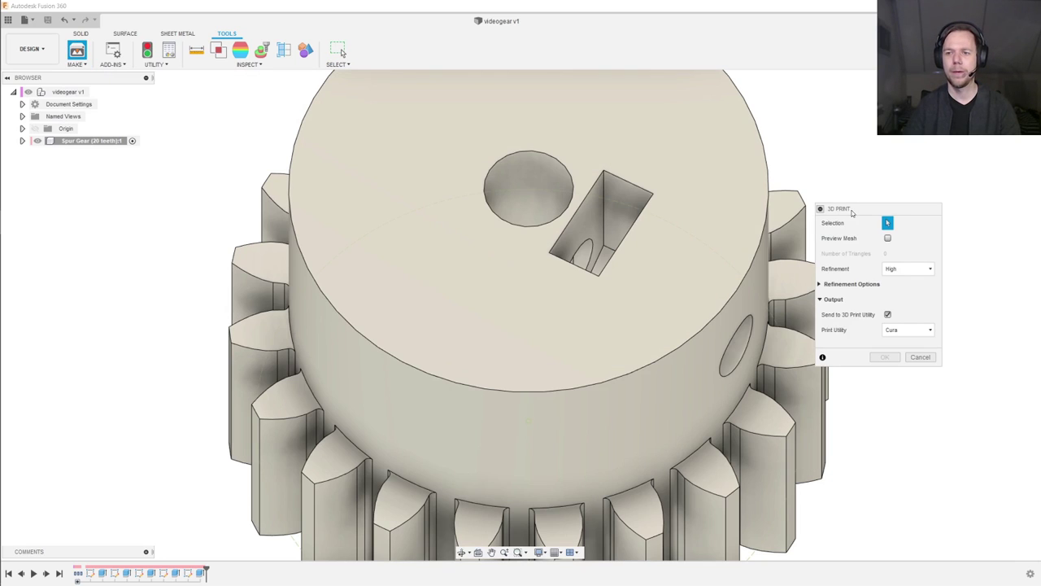
left_click_drag(853, 210, 886, 241)
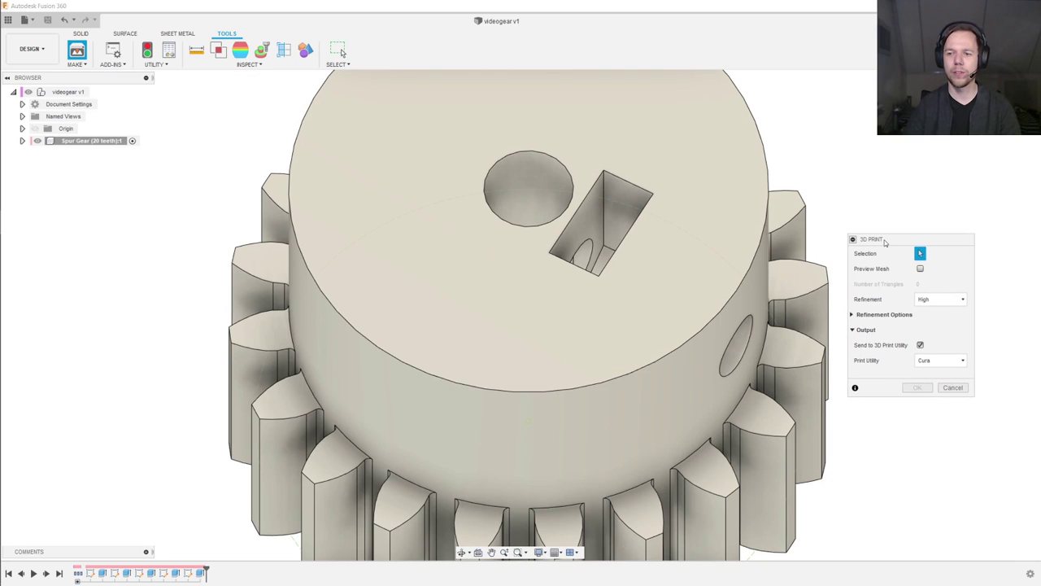
left_click(920, 345)
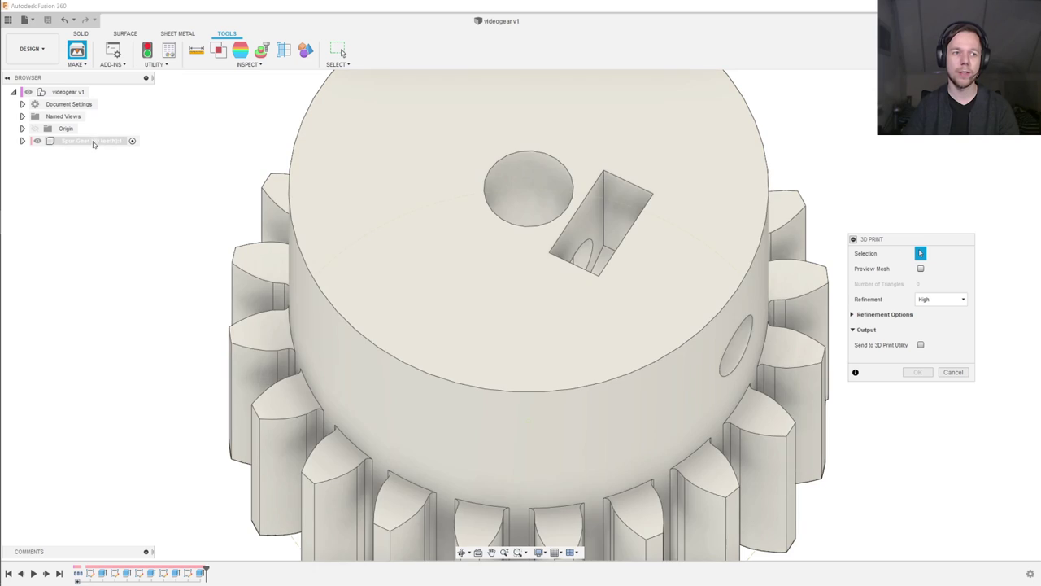
left_click(92, 143)
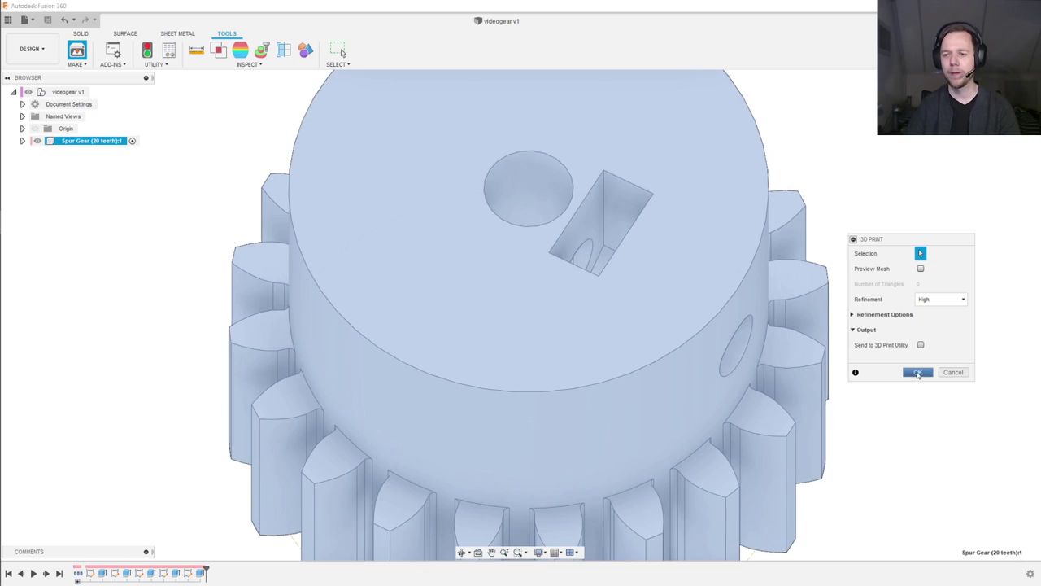
left_click(918, 372)
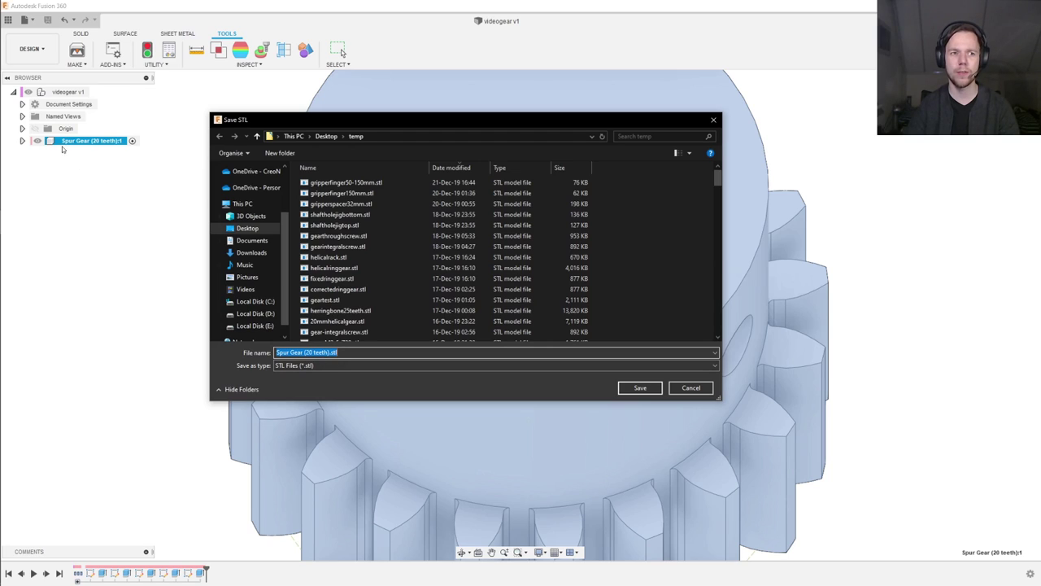
left_click(640, 388)
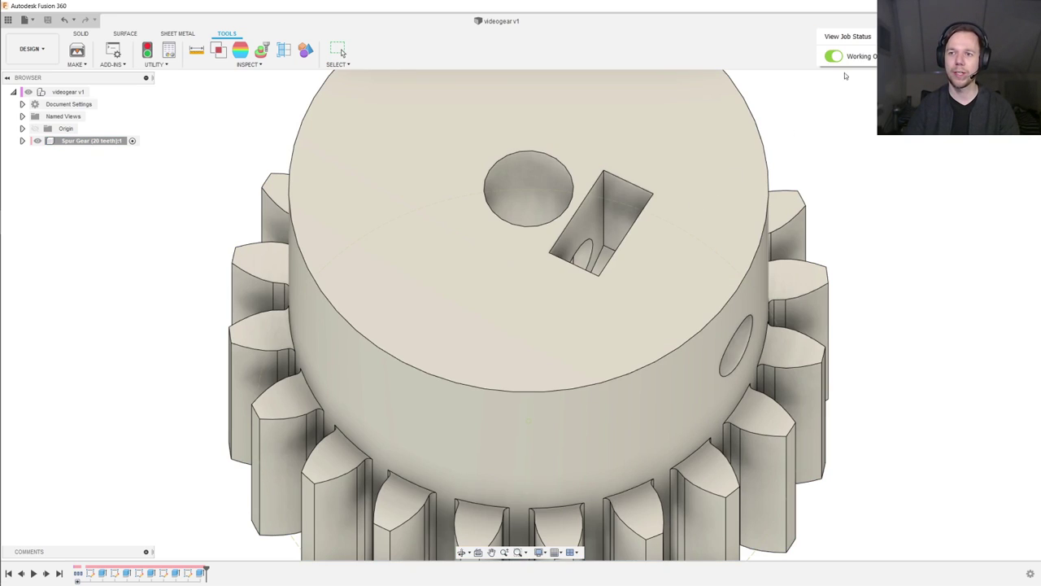
left_click(848, 37)
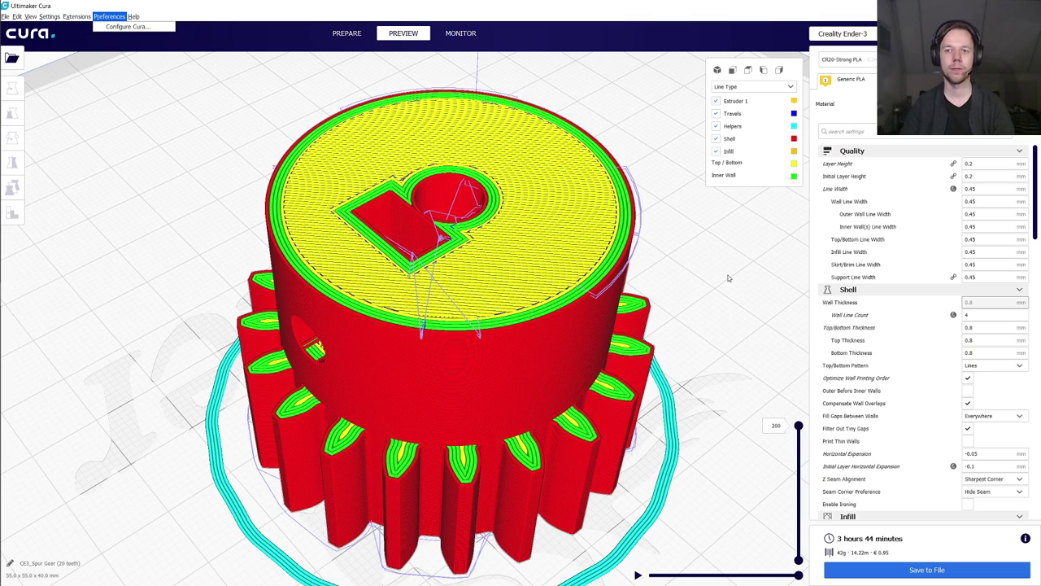
Step: In Cura, lower the sliced gear's preview to layer 56 and examine its walls and infill
left_click(728, 277)
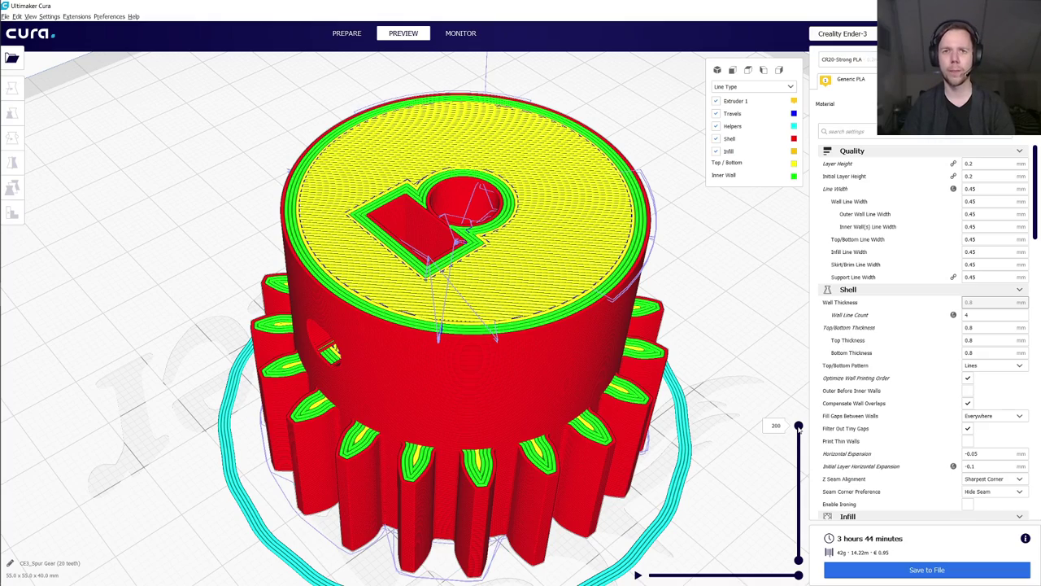
mouse_move(800, 429)
left_mouse_down()
mouse_move(811, 561)
mouse_move(816, 431)
left_mouse_up()
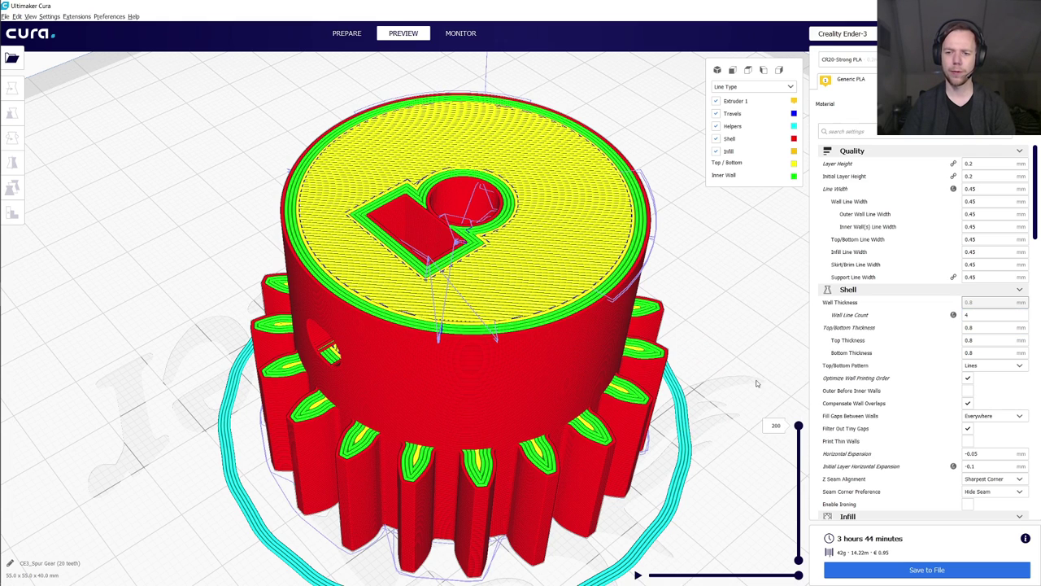
left_click_drag(799, 426, 799, 514)
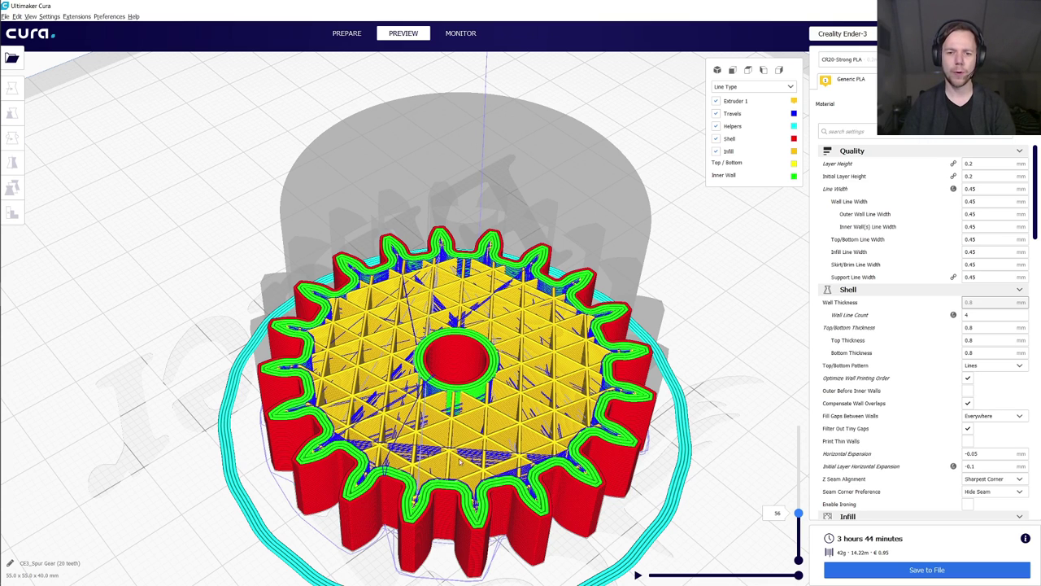
scroll(466, 459, "up", 3)
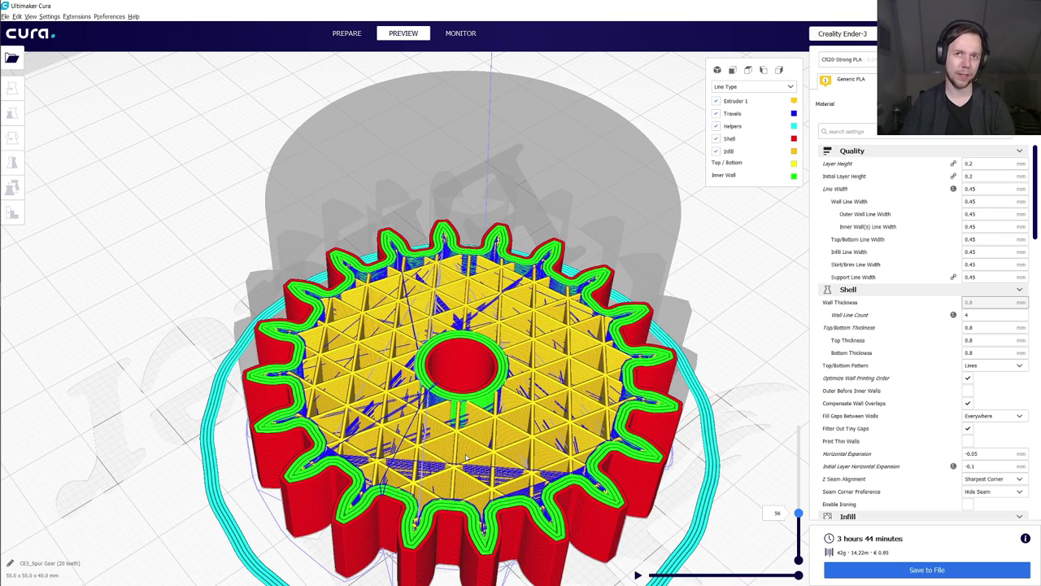
scroll(466, 459, "down", 2)
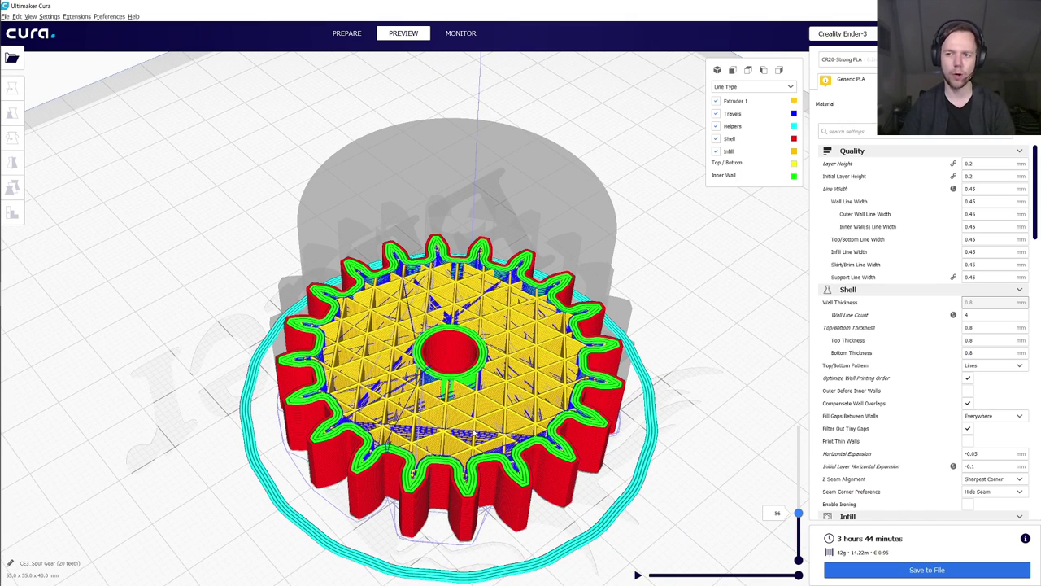
Step: Review the Wall Line Count and Line Width print settings
left_click(1001, 314)
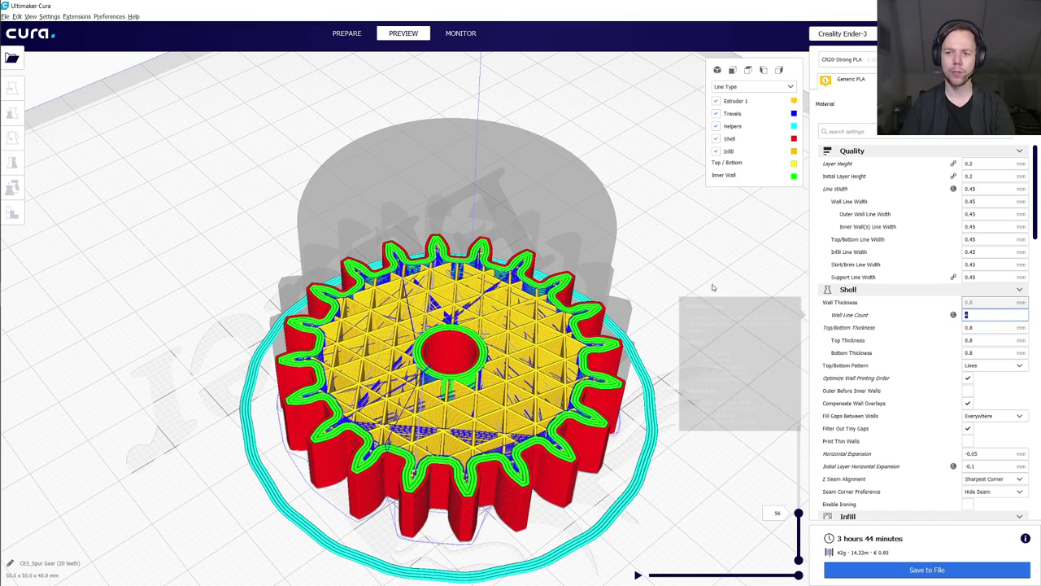
key("ctrl+a")
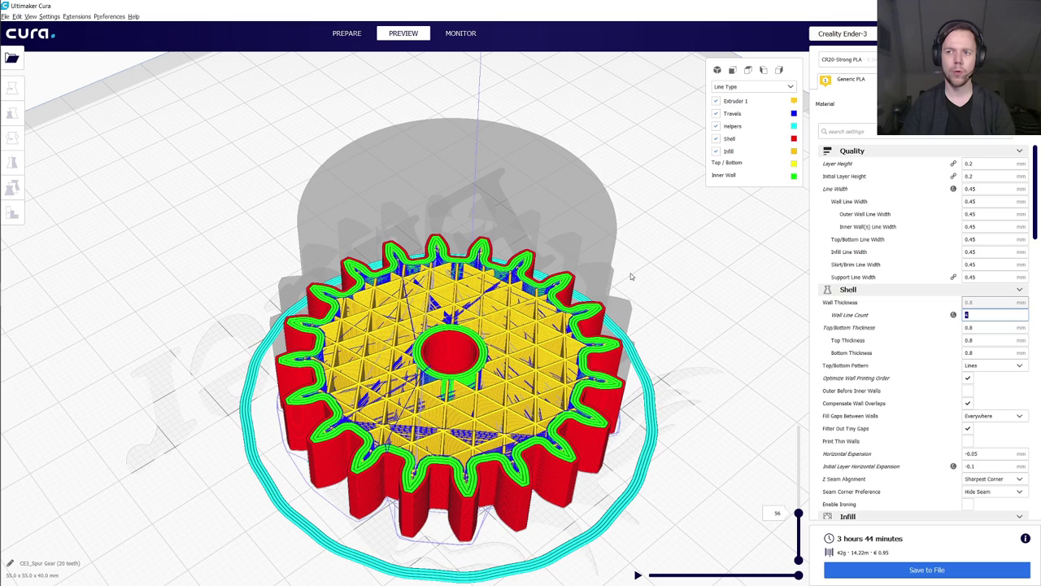
left_click(630, 277)
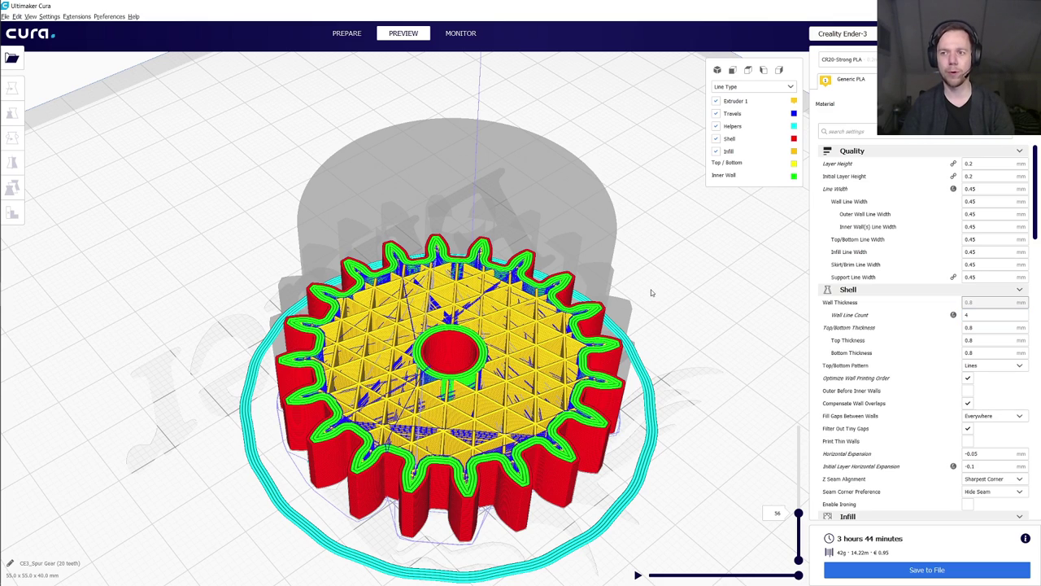
left_click(995, 189)
key("ctrl+a")
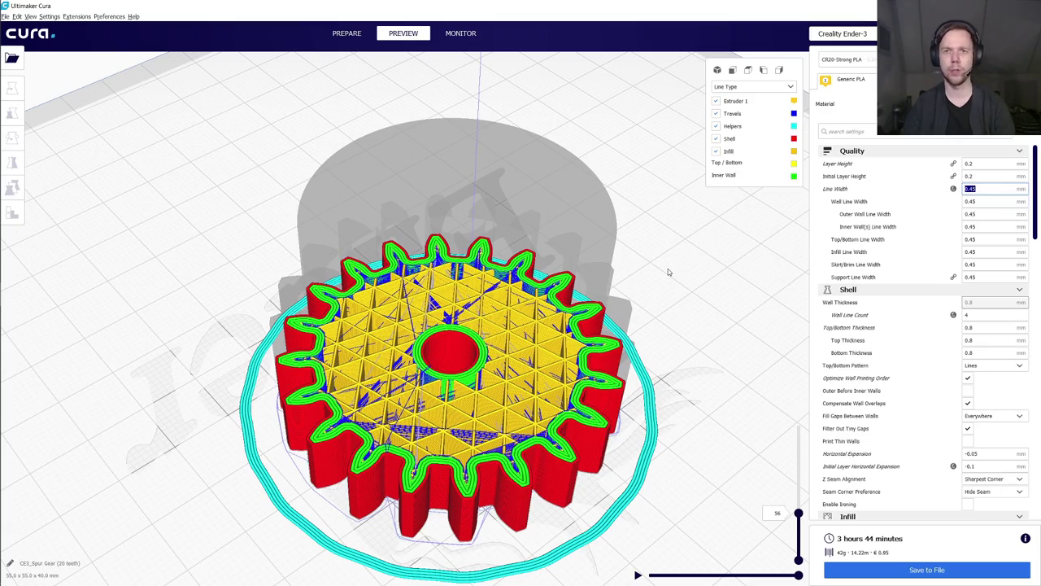
left_click(668, 269)
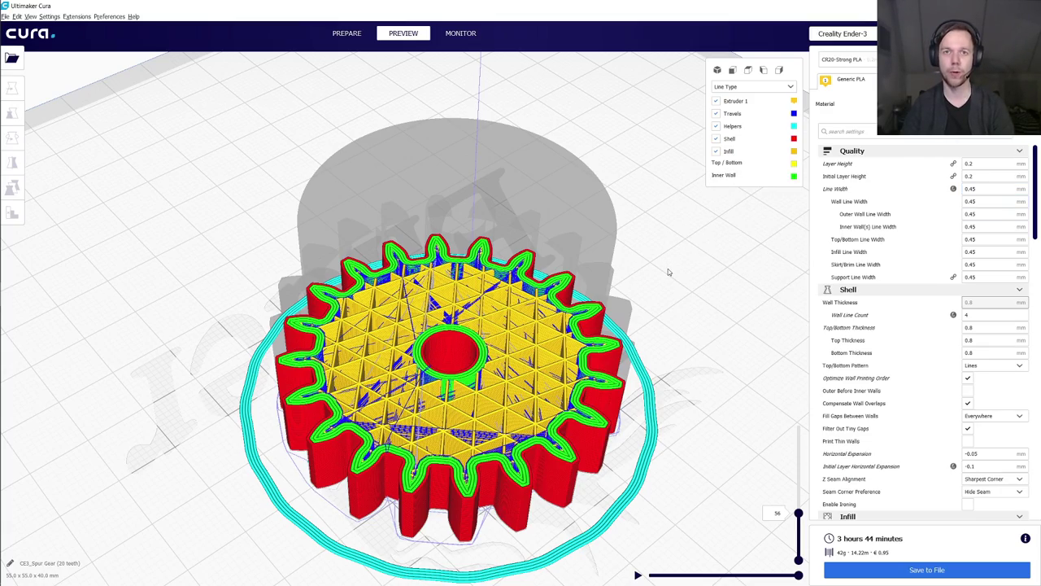
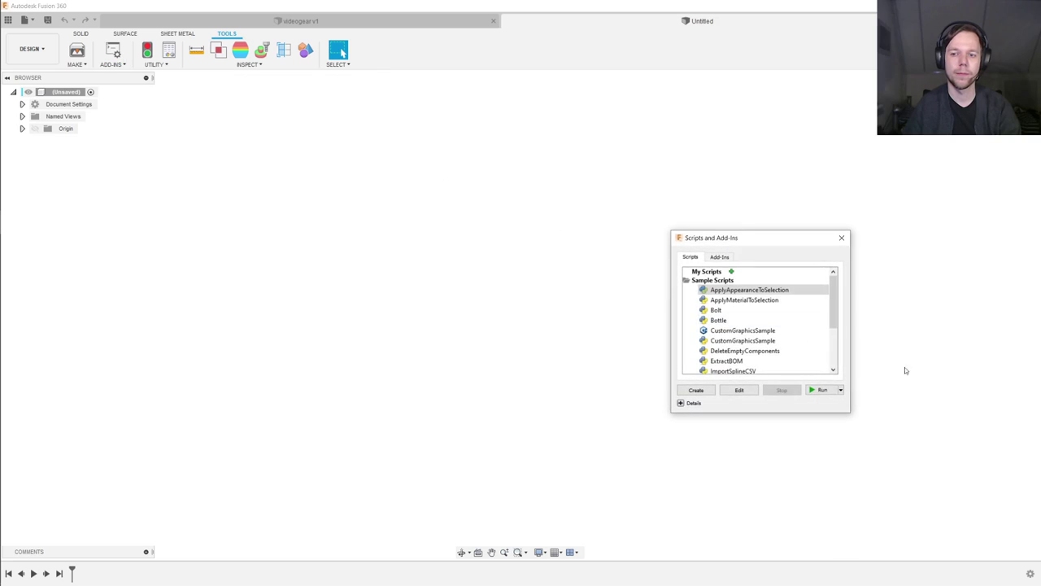
Step: In Fusion 360, run the Python SpurGear sample script and set the gear's module to 2.5 and its number of teeth to 20
scroll(761, 344, "down", 5)
left_click(740, 344)
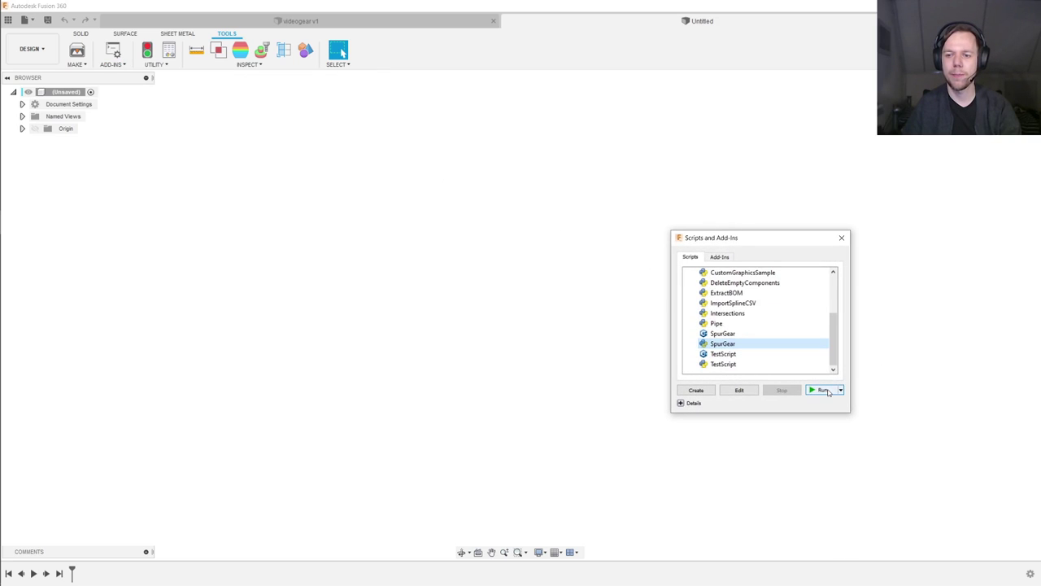
left_click(810, 390)
left_click(832, 366)
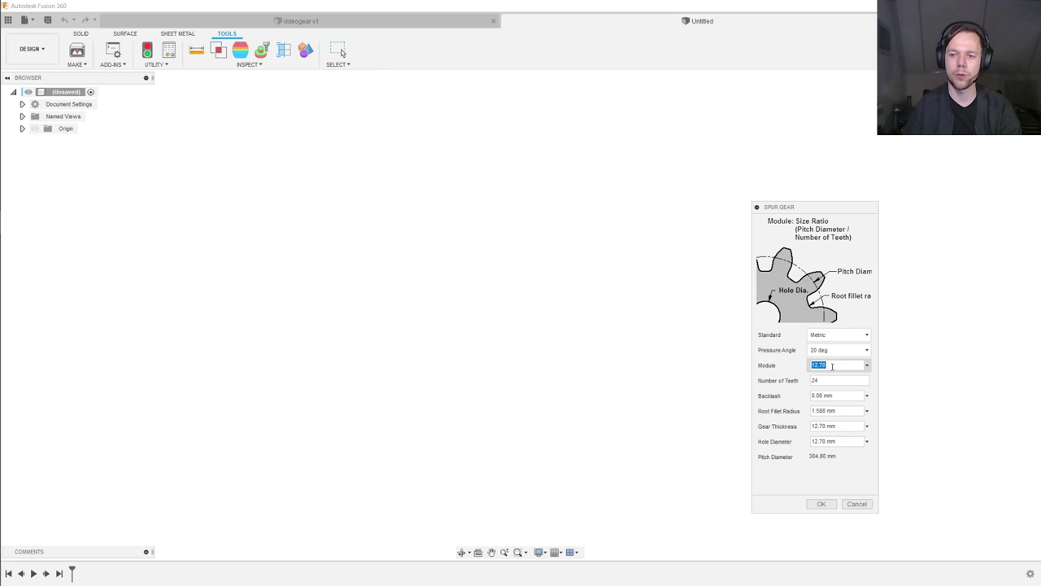
key("Tab")
type("20")
key("Tab")
key("Tab")
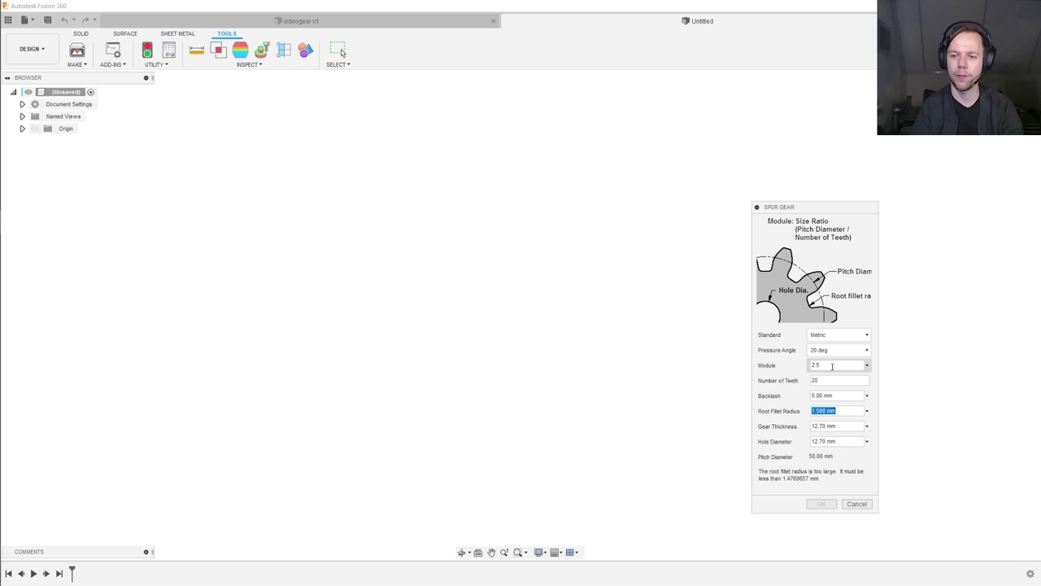
Step: Set the root fillet radius to 0.5 mm, gear thickness to 20 mm and hole diameter to 0, and create the spur gear
type("0.5")
key("Tab")
key("Tab")
key("Tab")
key("Tab")
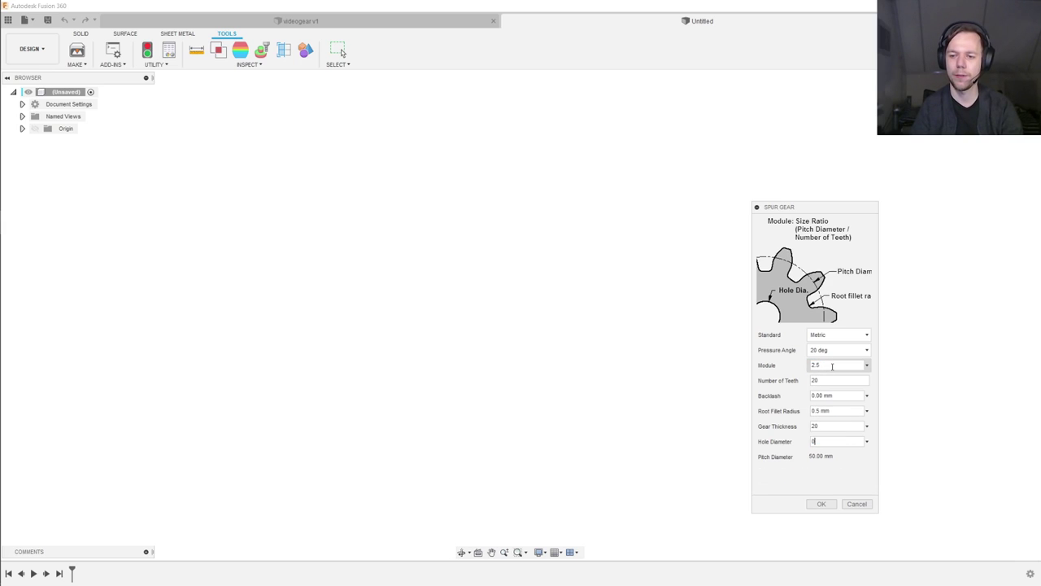
key("Return")
scroll(555, 189, "up", 5)
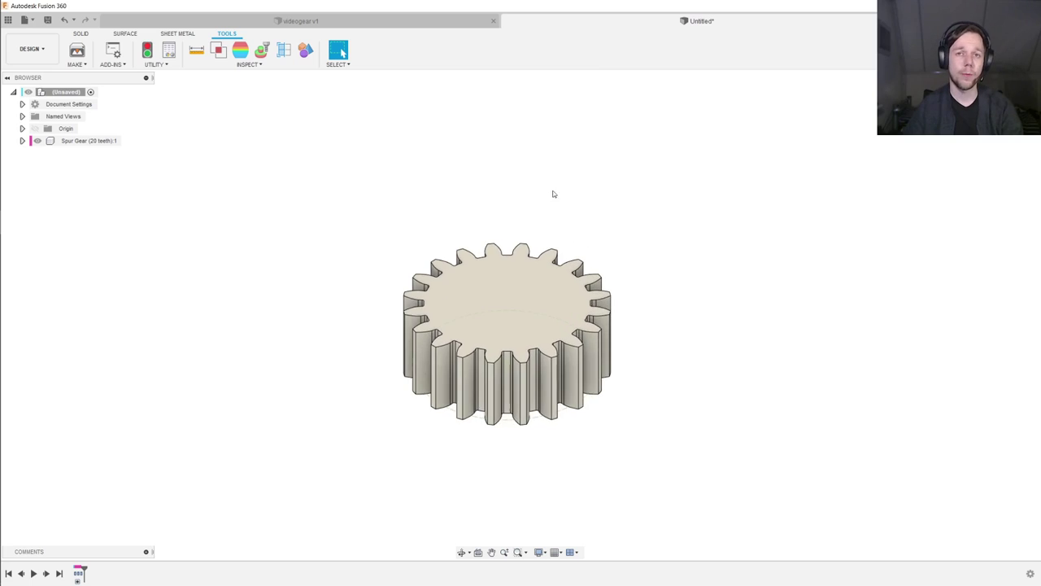
Step: Sketch an 8.2 mm diameter circle at the centre of the gear's top face and finish the sketch
left_click(110, 142)
left_click(81, 34)
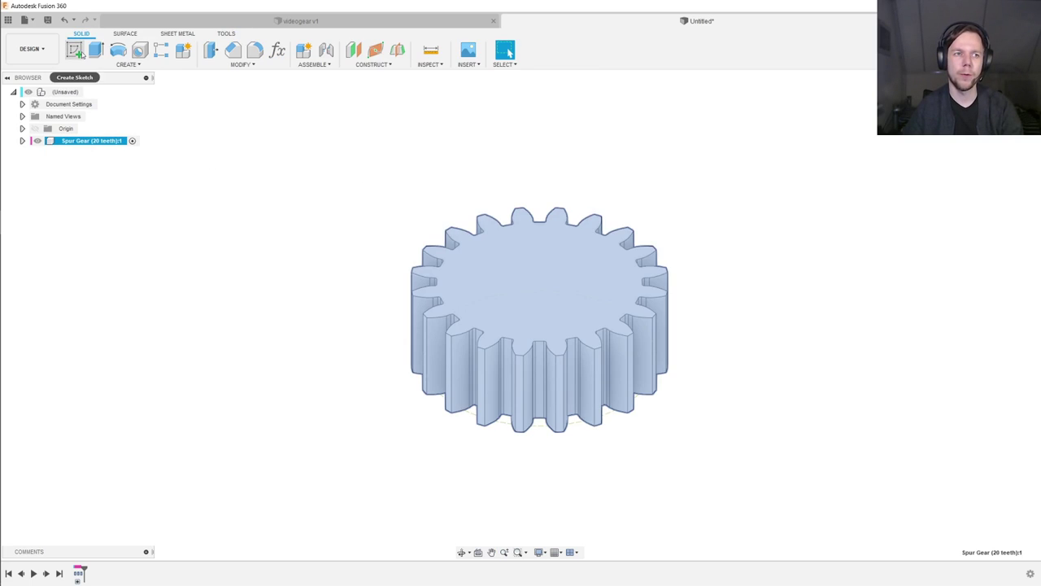
left_click(75, 50)
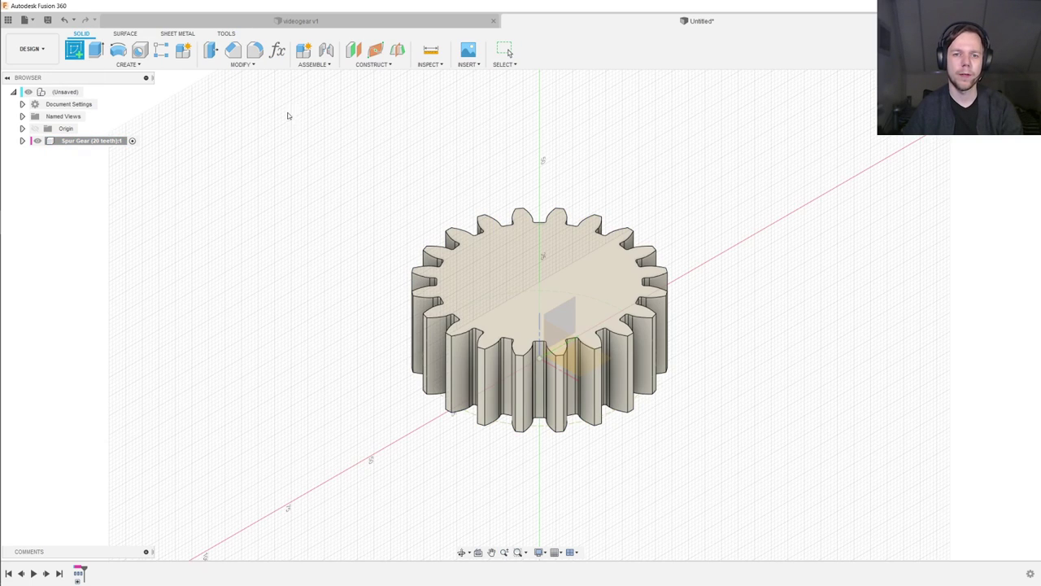
left_click(602, 281)
key("c")
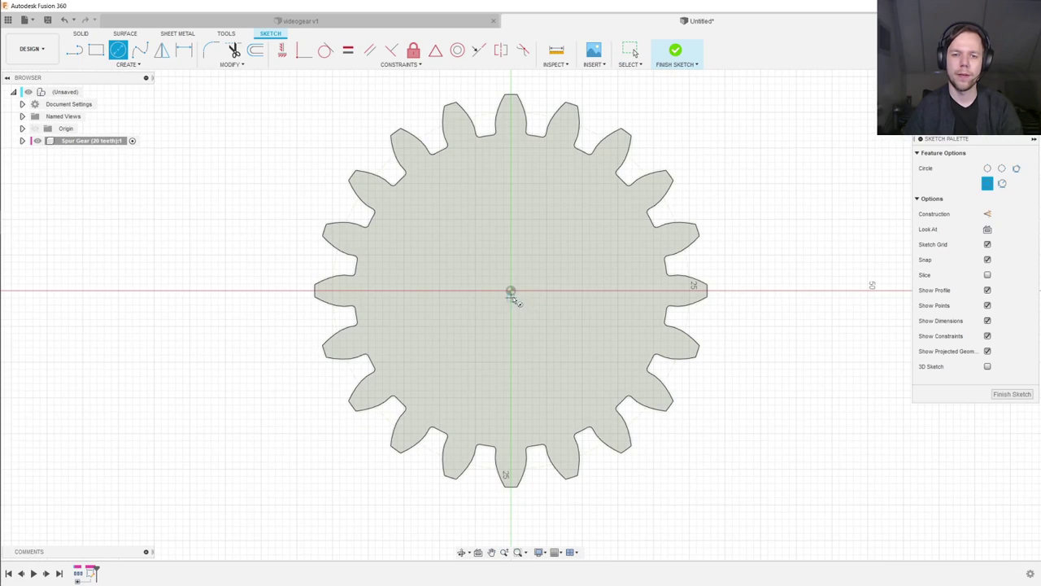
left_click(511, 292)
type("8.2")
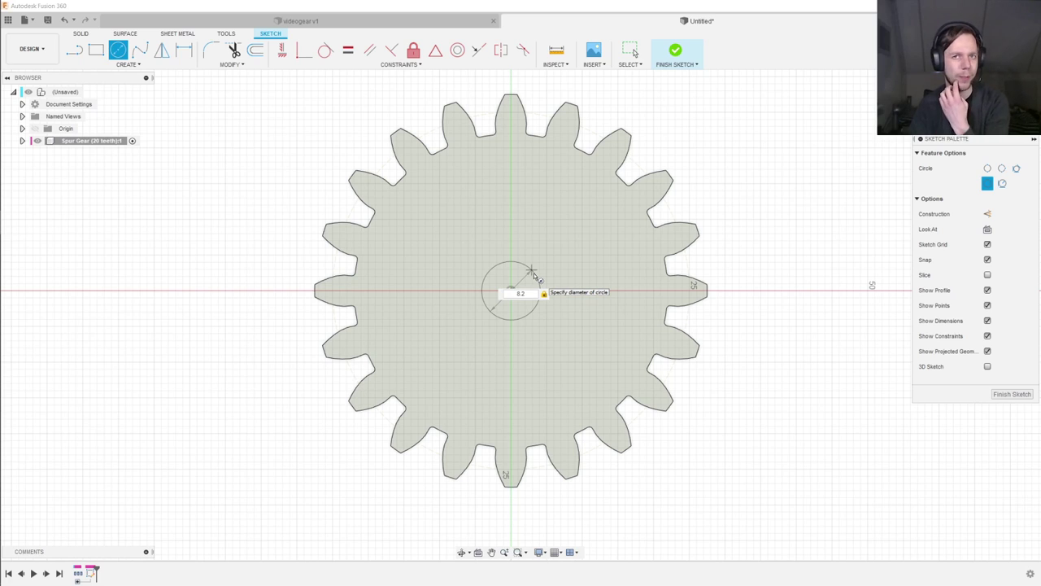
key("Return")
key("Escape")
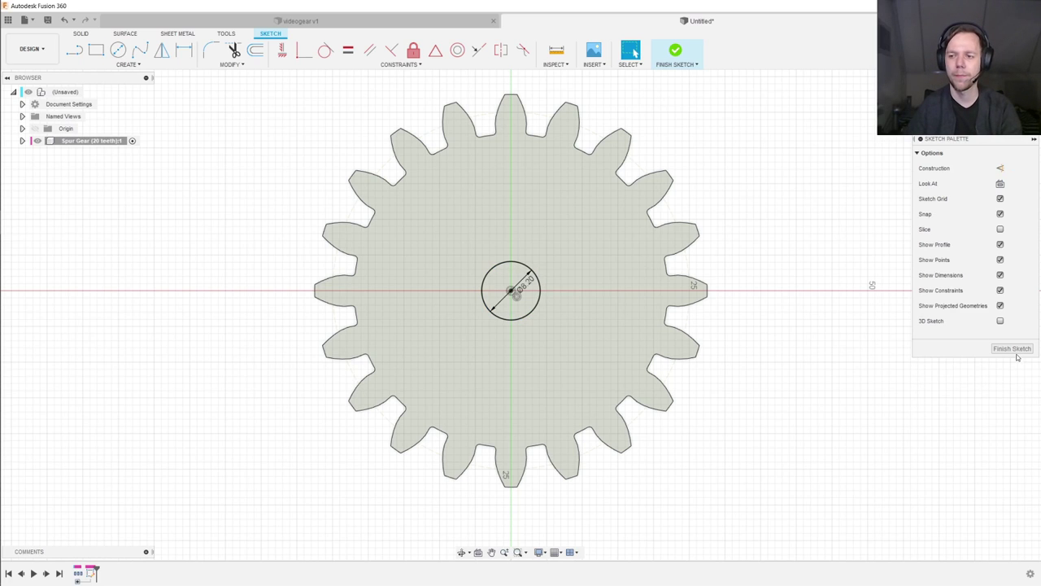
left_click(1017, 352)
Step: Extrude the centre circle as a cut with extent All through the gear to make the shaft hole
key("e")
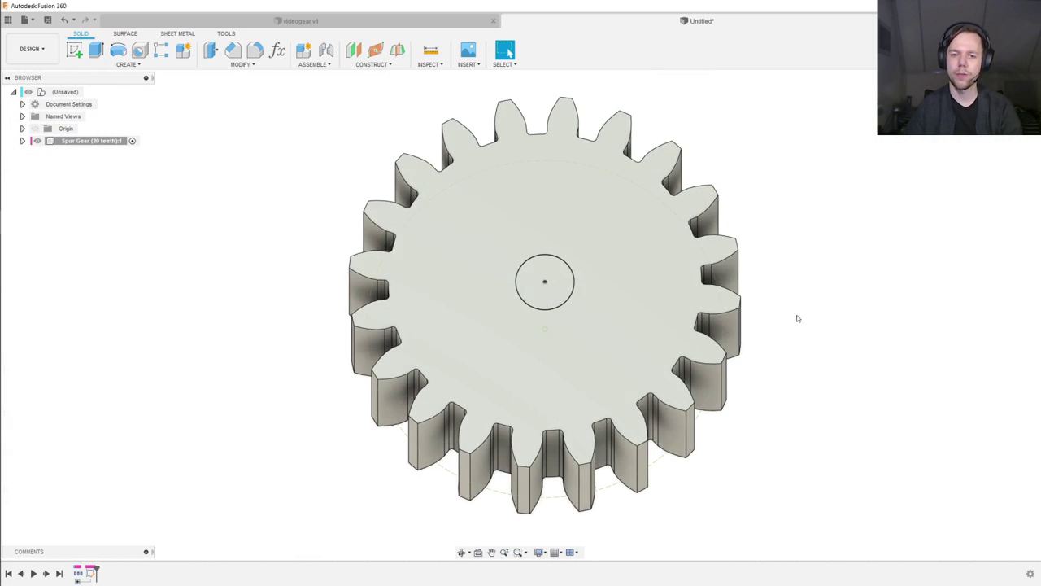
left_click(535, 270)
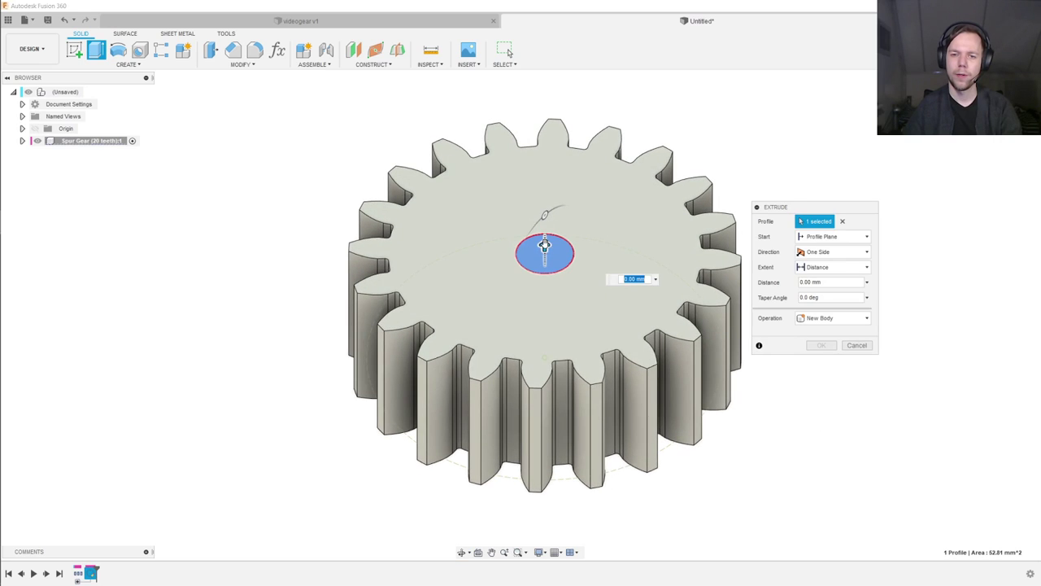
left_click(829, 251)
left_click(829, 267)
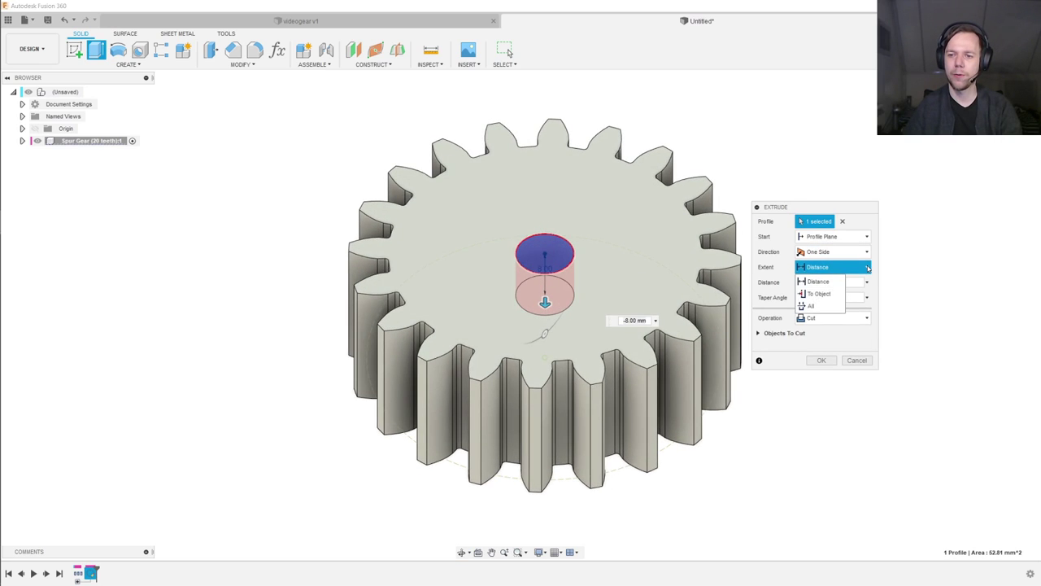
left_click(814, 306)
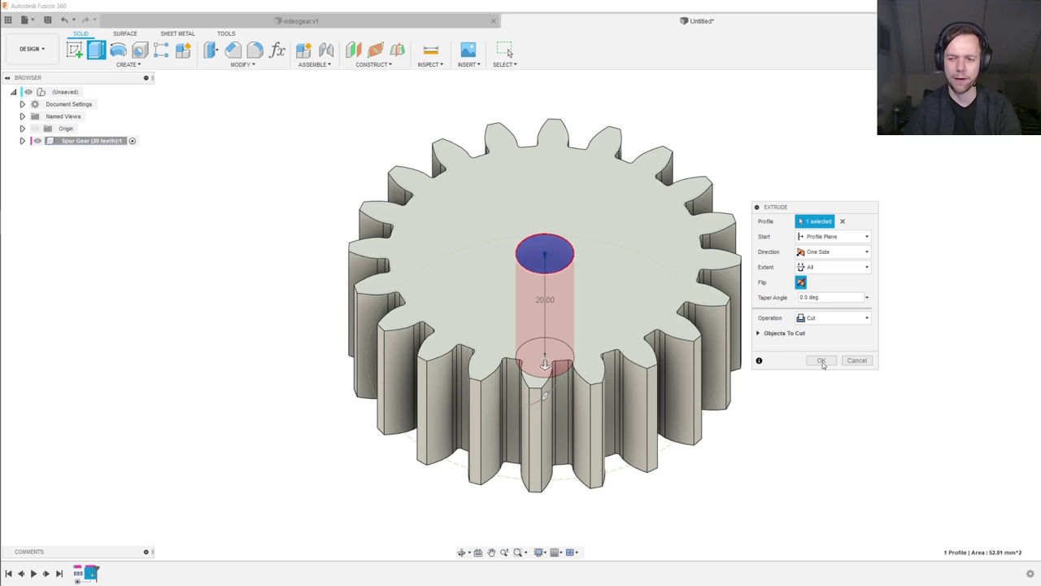
left_click(823, 364)
Step: Start a sketch on the gear's flat face and draw a horizontal construction line from the centre to beyond the teeth
middle_click_drag(821, 339, 843, 385, "shift")
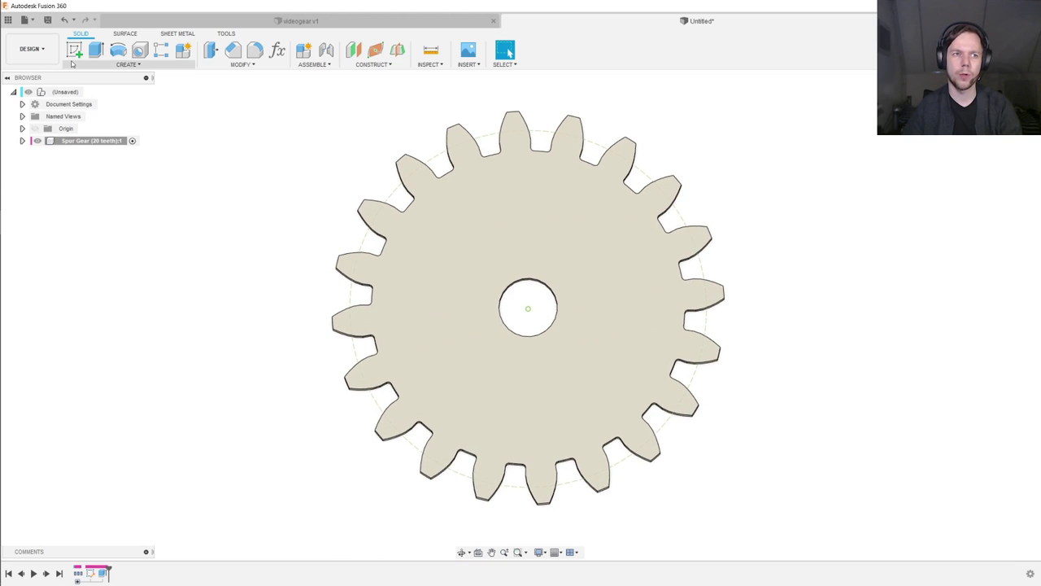
left_click(74, 49)
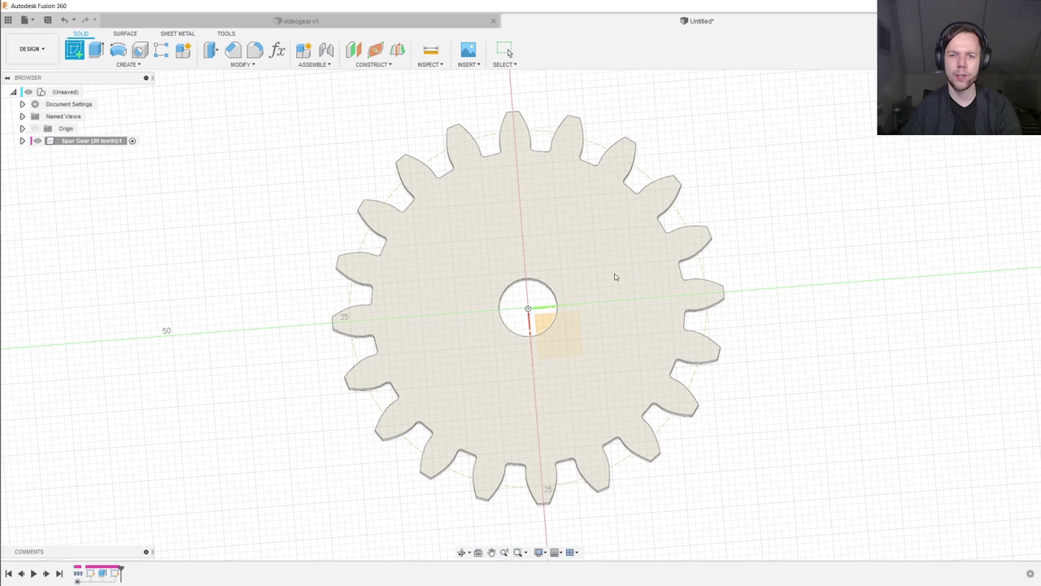
left_click(614, 281)
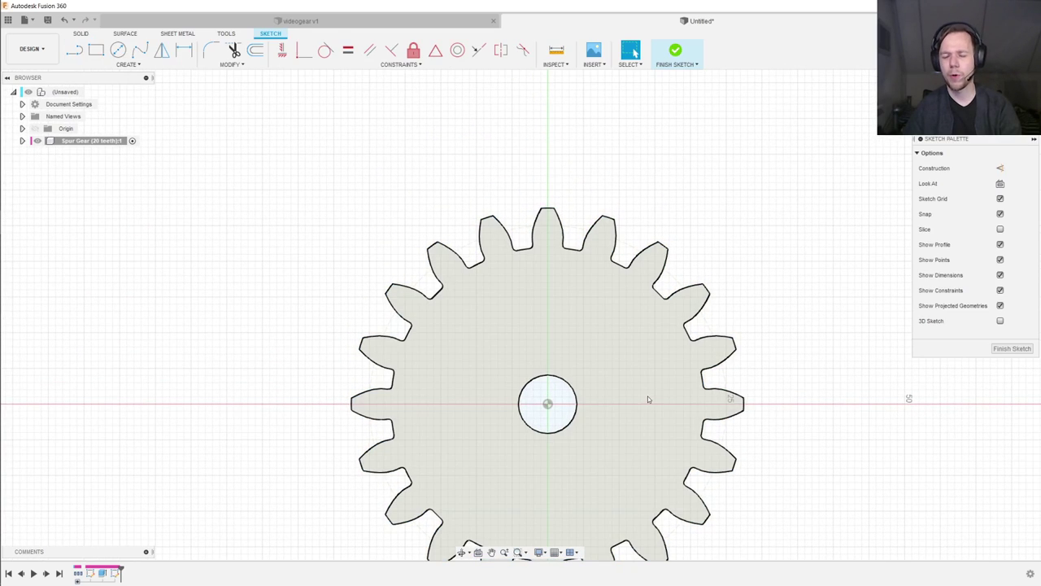
mouse_move(642, 360)
middle_mouse_down()
mouse_move(618, 295)
mouse_move(598, 292)
middle_mouse_up()
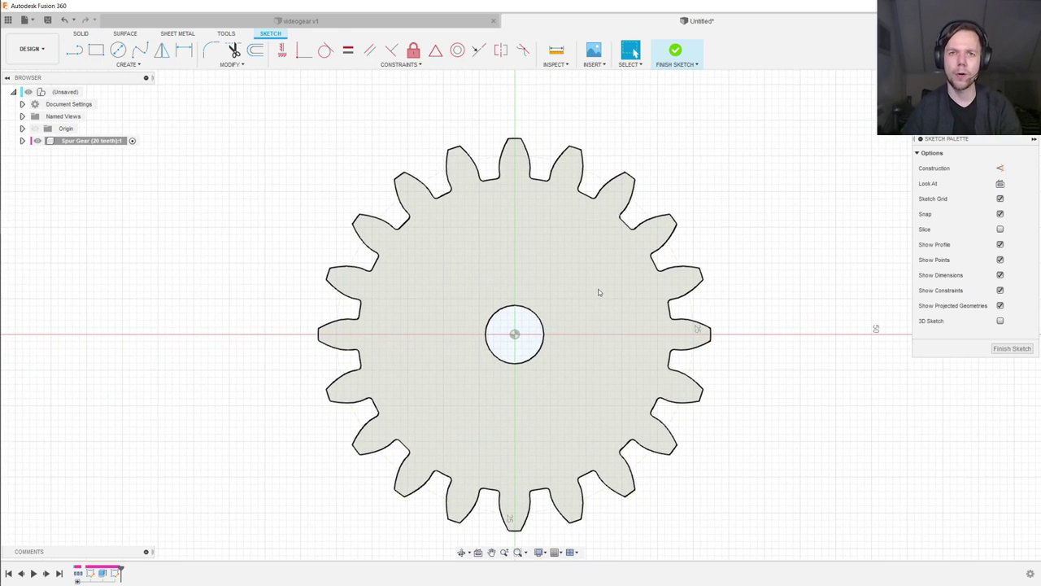
scroll(586, 349, "up", 2)
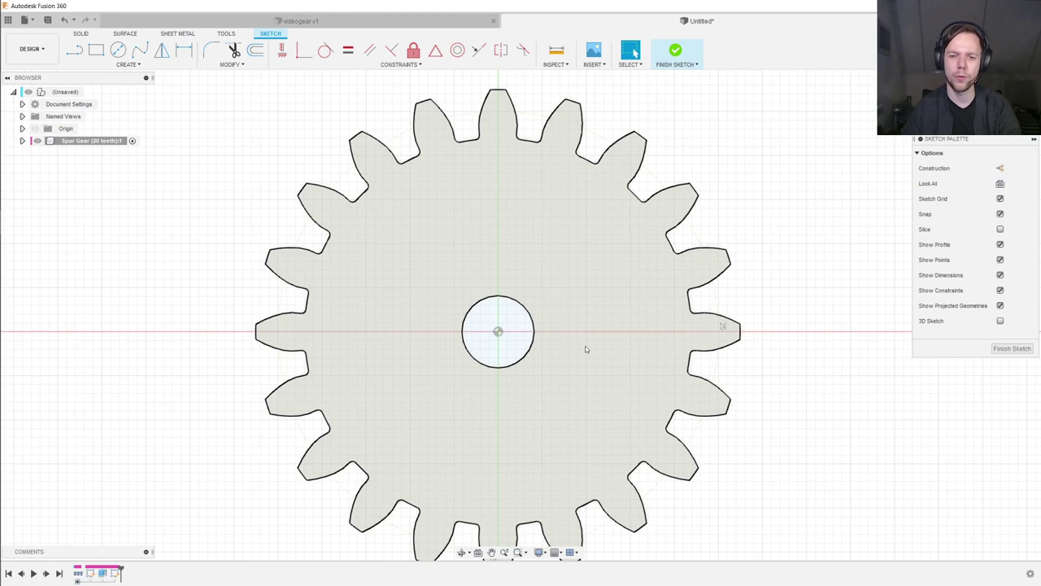
middle_click_drag(586, 349, 568, 317)
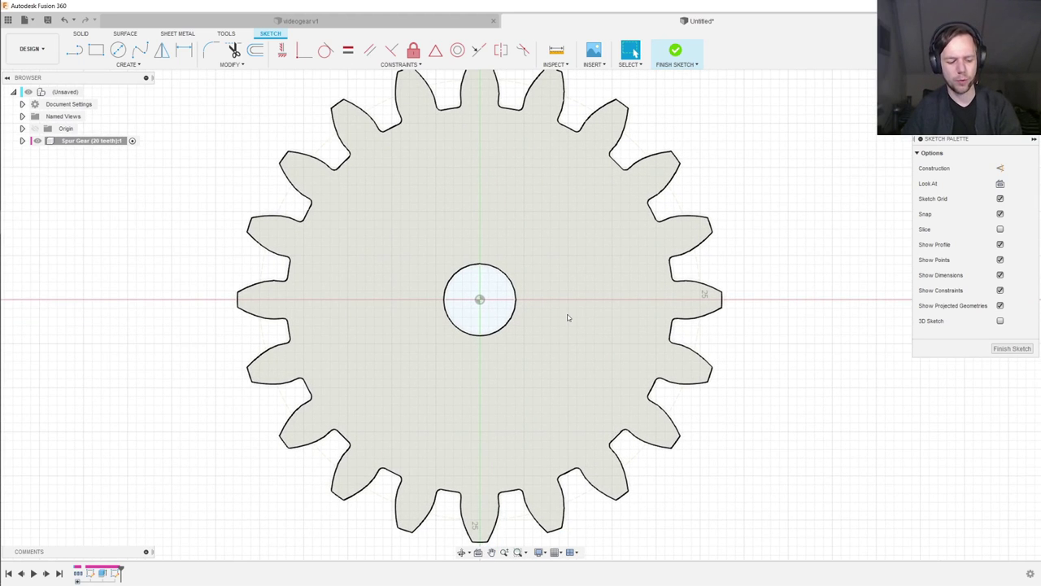
key("x")
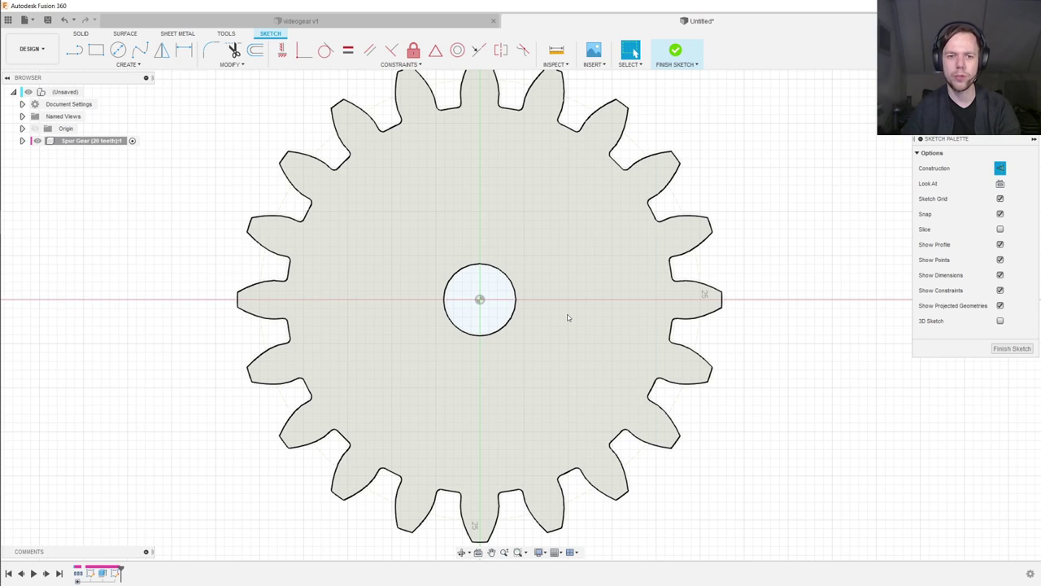
key("l")
left_click(480, 299)
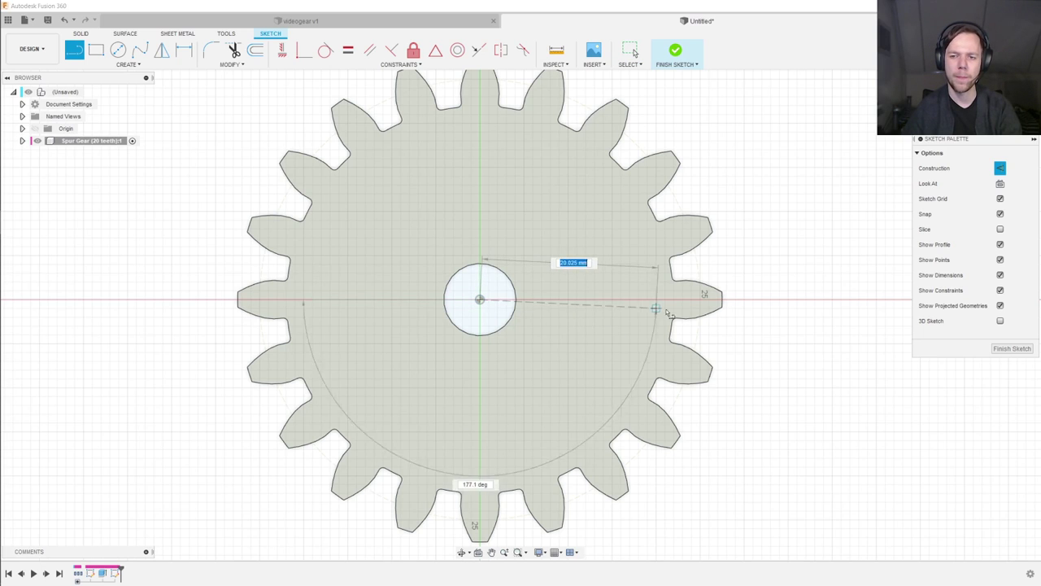
left_click(831, 300)
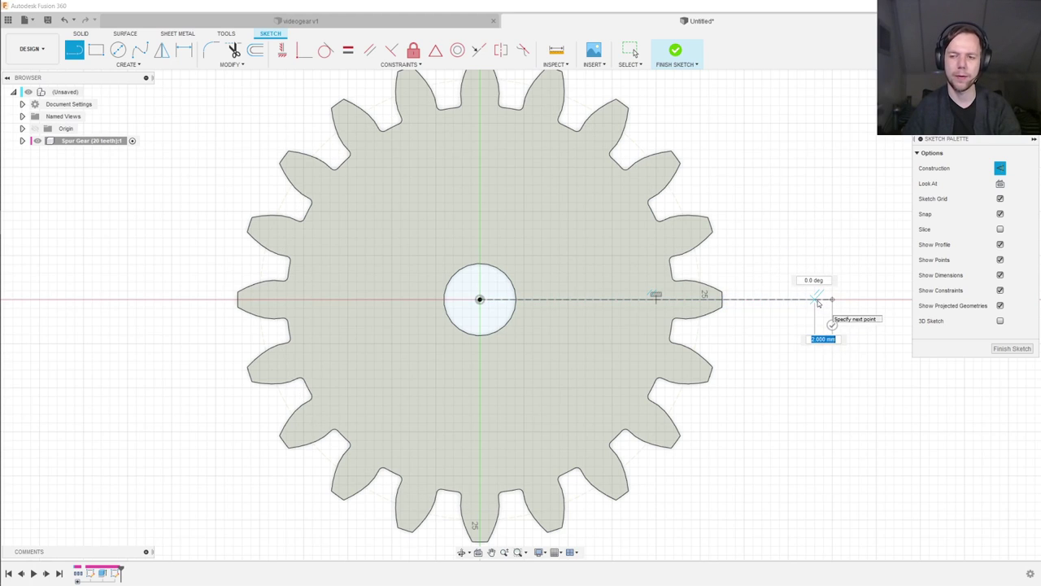
key("Escape")
Step: Draw a 5 mm construction line from the gear's centre, sloping about 30° below the horizontal construction line
key("l")
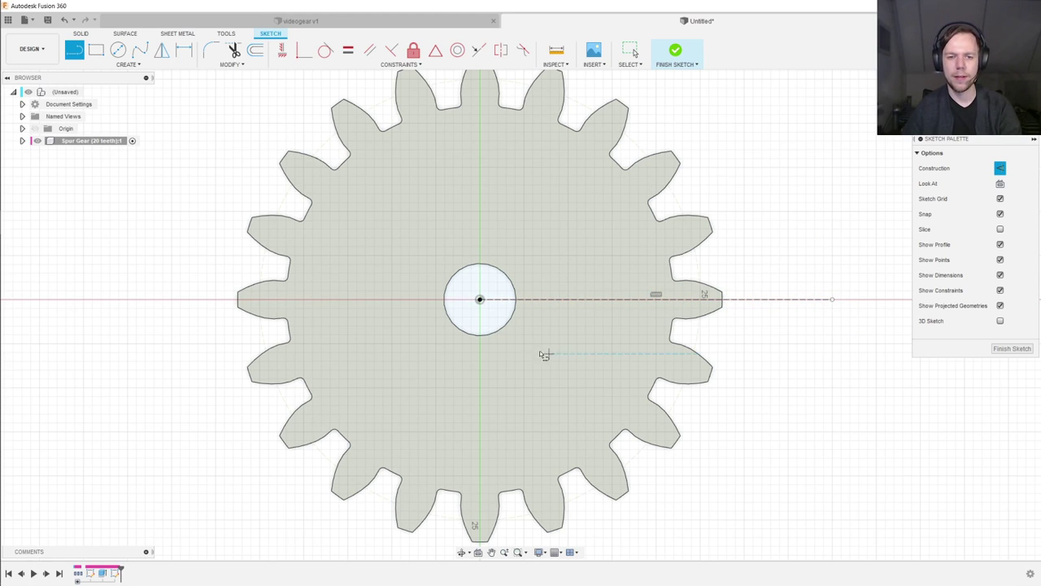
left_click(480, 300)
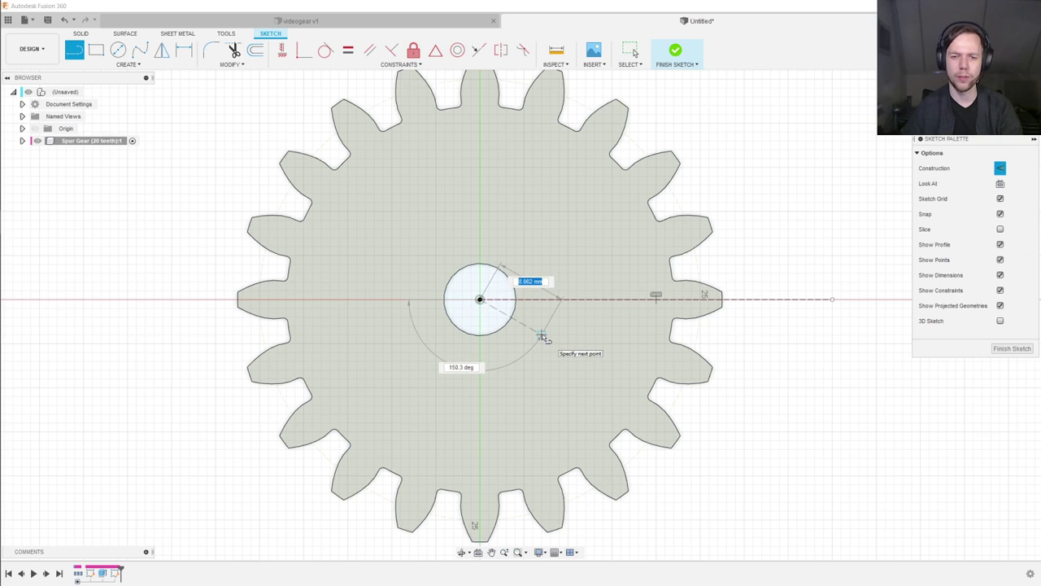
type("5")
key("Return")
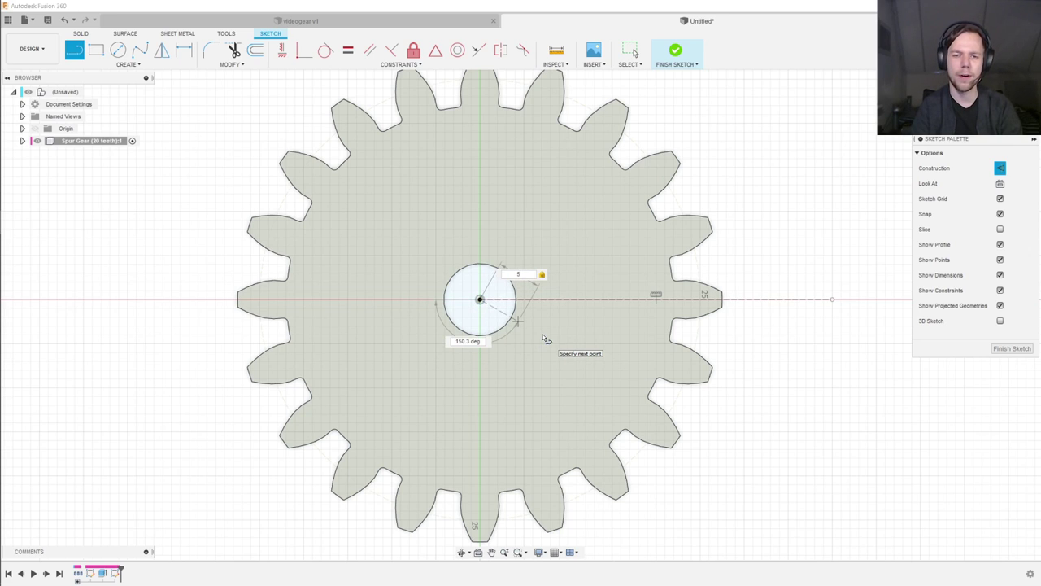
key("Escape")
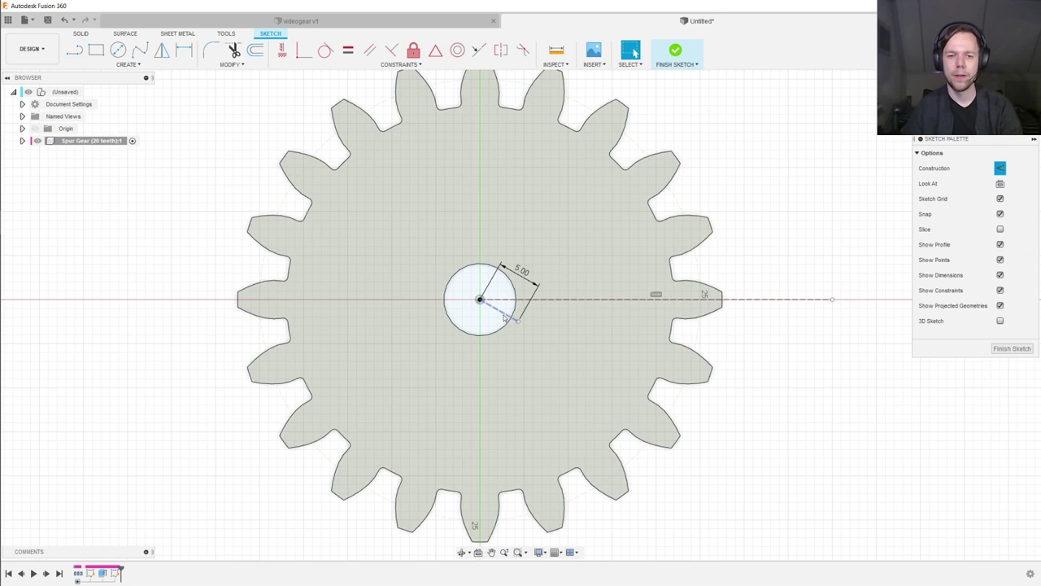
Step: Dimension the angle between the two construction lines as (360/20)/2 degrees
left_click(504, 312)
left_click(554, 299, "shift")
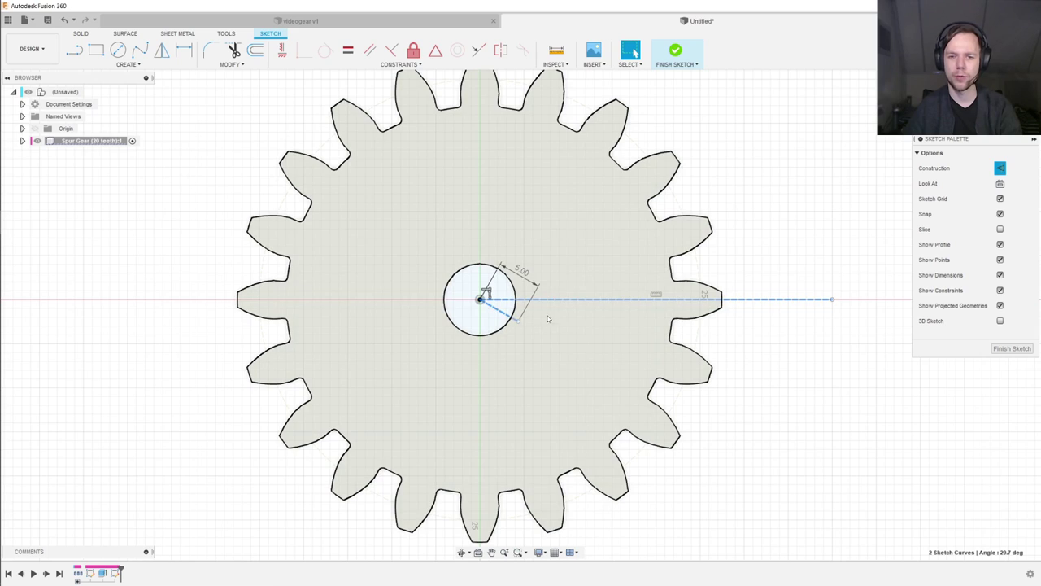
key("d")
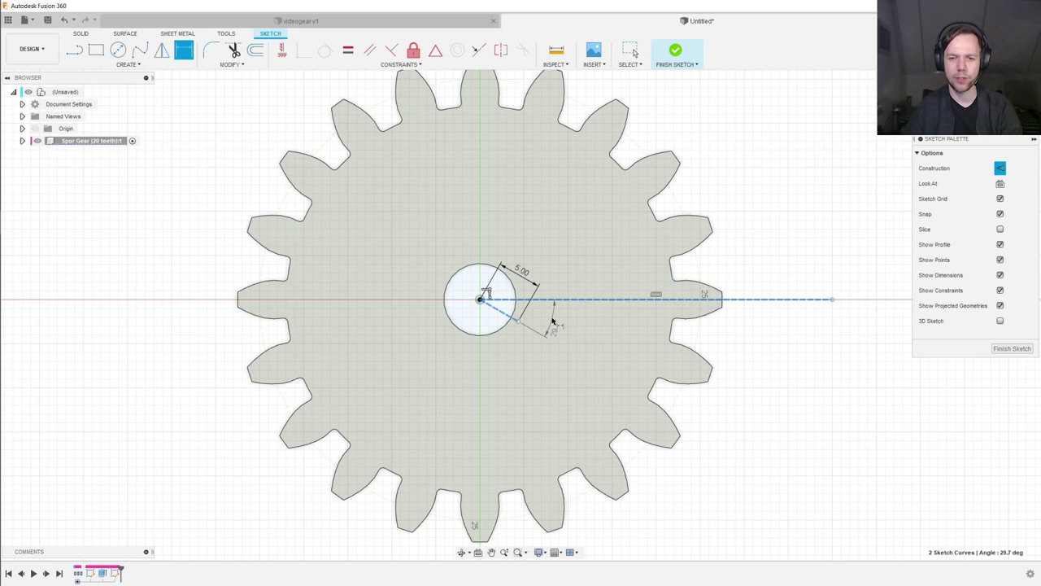
left_click(555, 324)
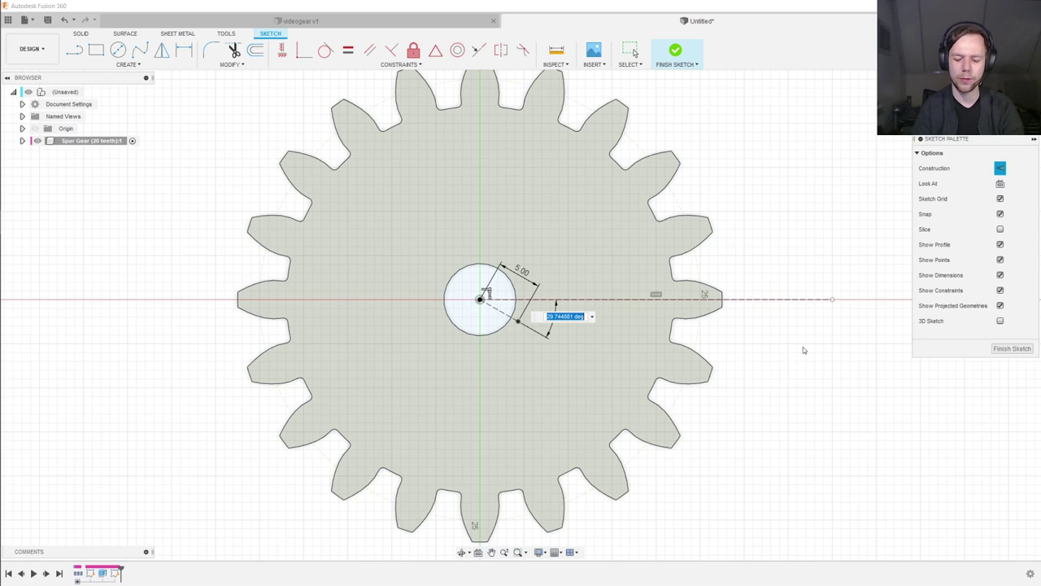
type("360/20)/2")
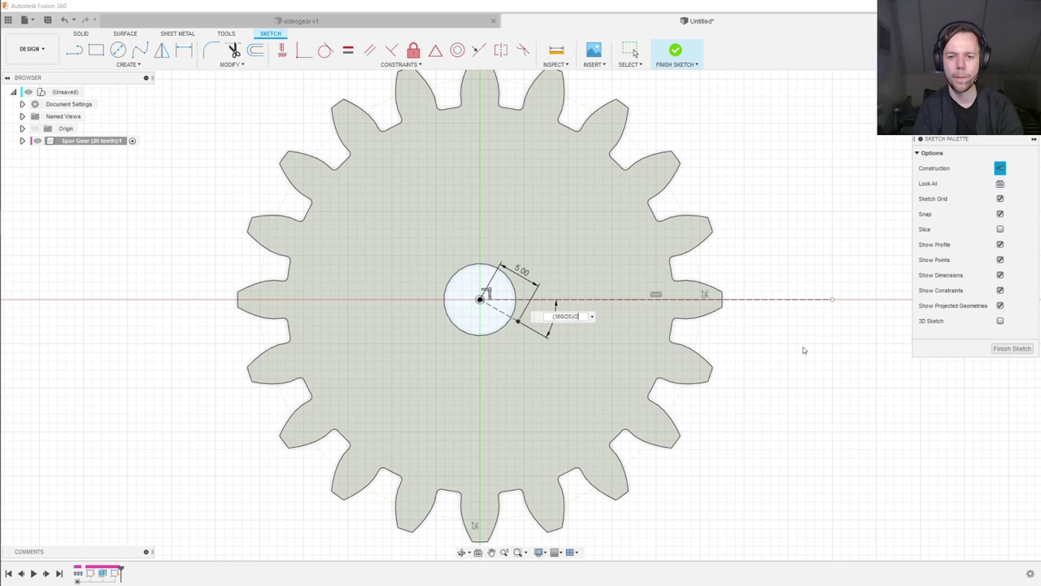
key("Return")
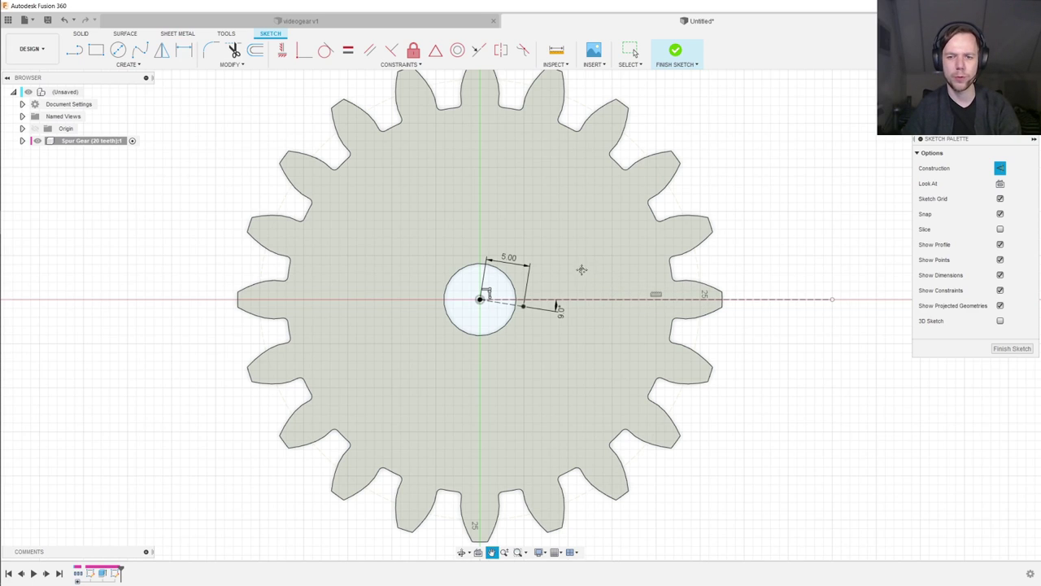
middle_click_drag(580, 269, 551, 281)
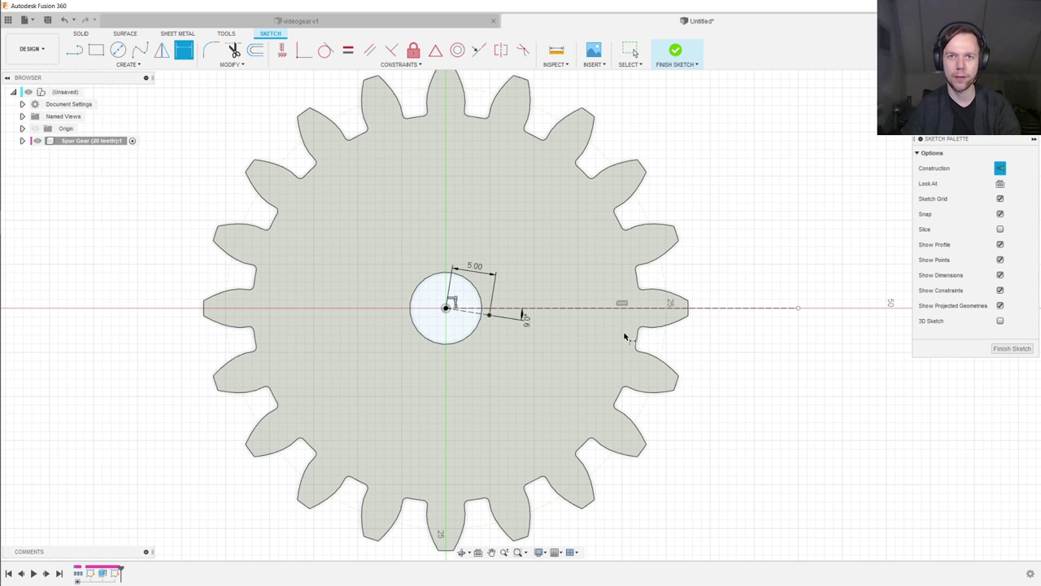
Step: Leave the dimension command and turn off construction mode for the next sketch lines
middle_click_drag(580, 322, 627, 293)
key("Escape")
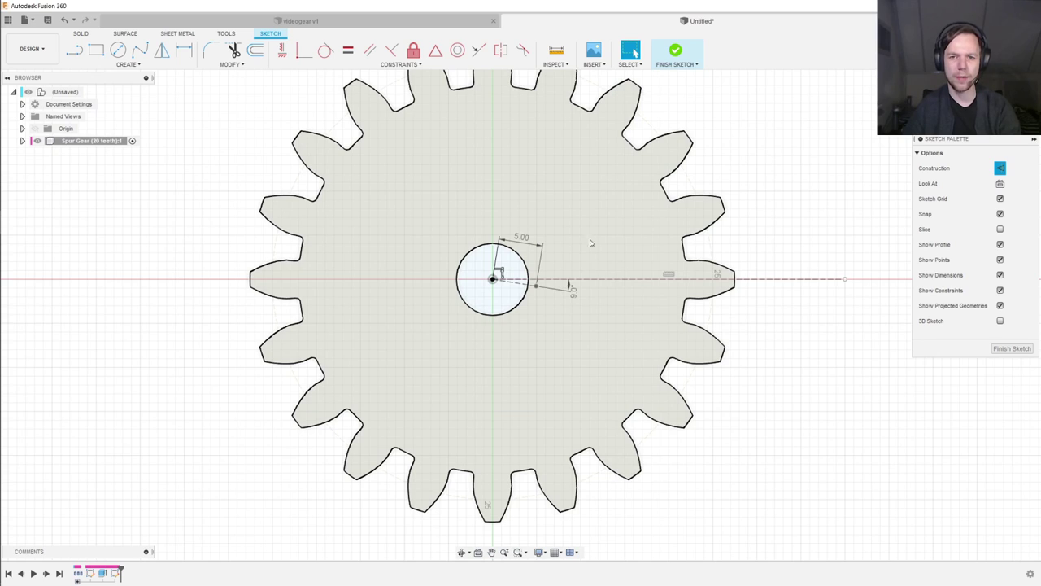
key("x")
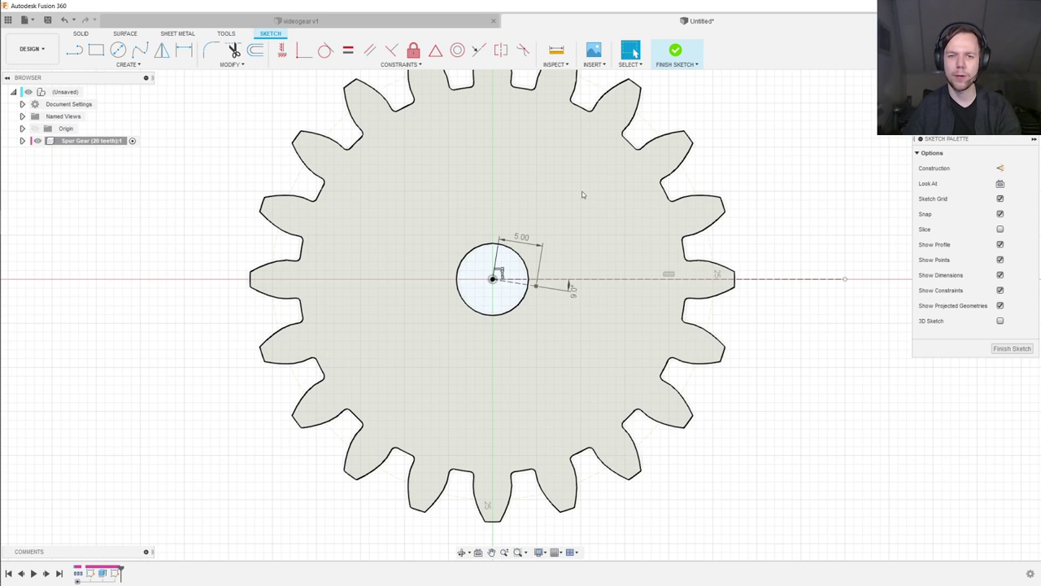
key("r")
left_click(536, 128)
left_click(590, 209)
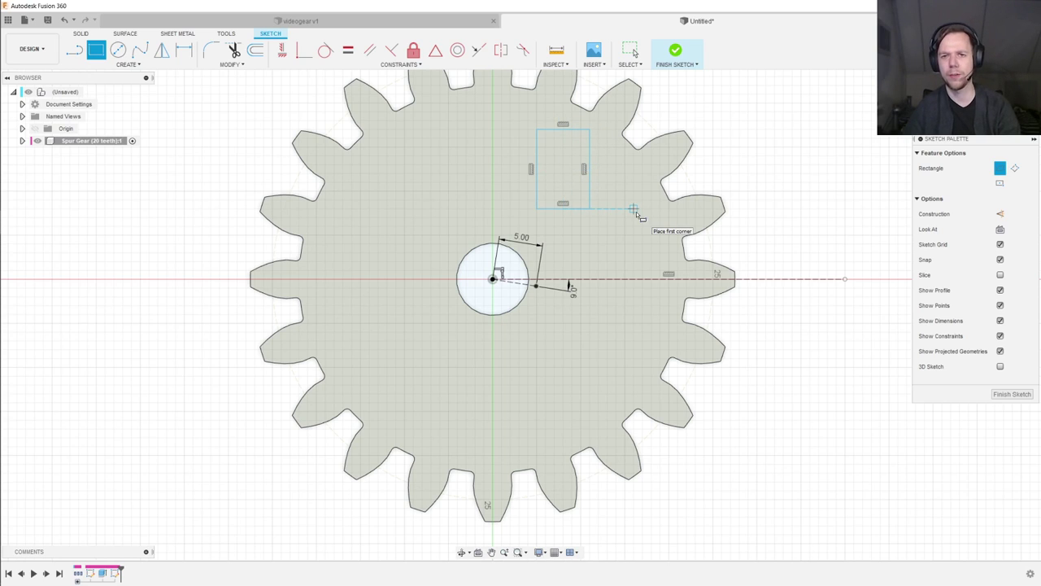
key("Escape")
key("ctrl+z")
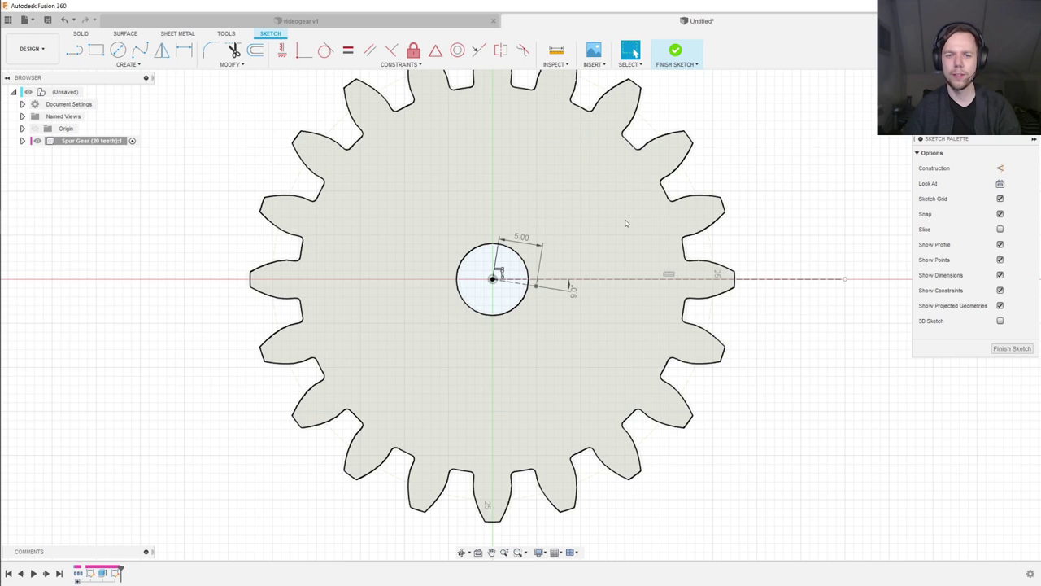
Step: Draw a tilted, closed four-sided outline of lines between the shaft hole and the teeth, its shortest side about 7 mm
middle_click_drag(604, 242, 533, 235)
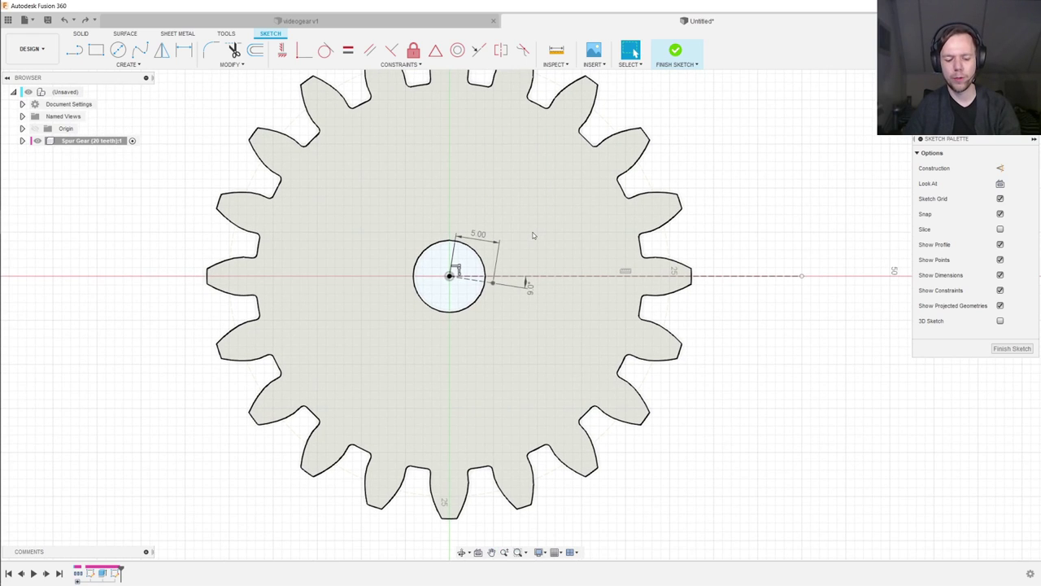
key("l")
left_click(569, 245)
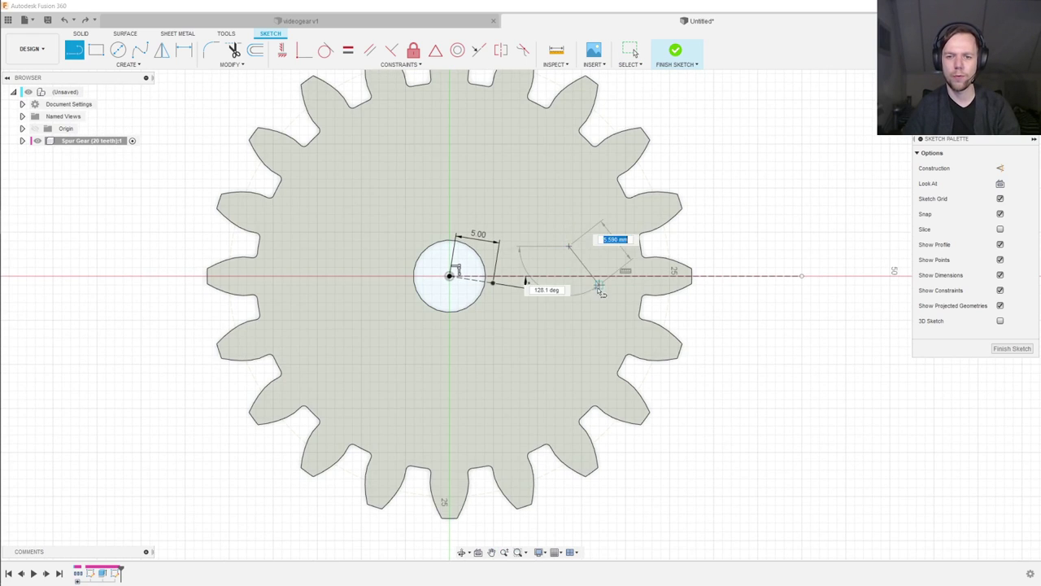
left_click(616, 313)
left_click(546, 372)
left_click(502, 328)
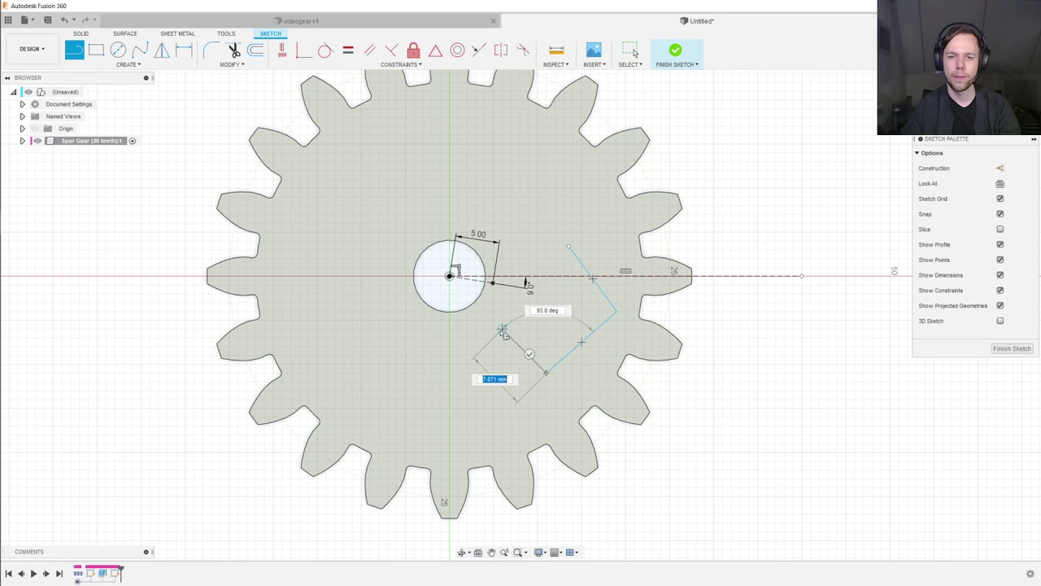
left_click(571, 246)
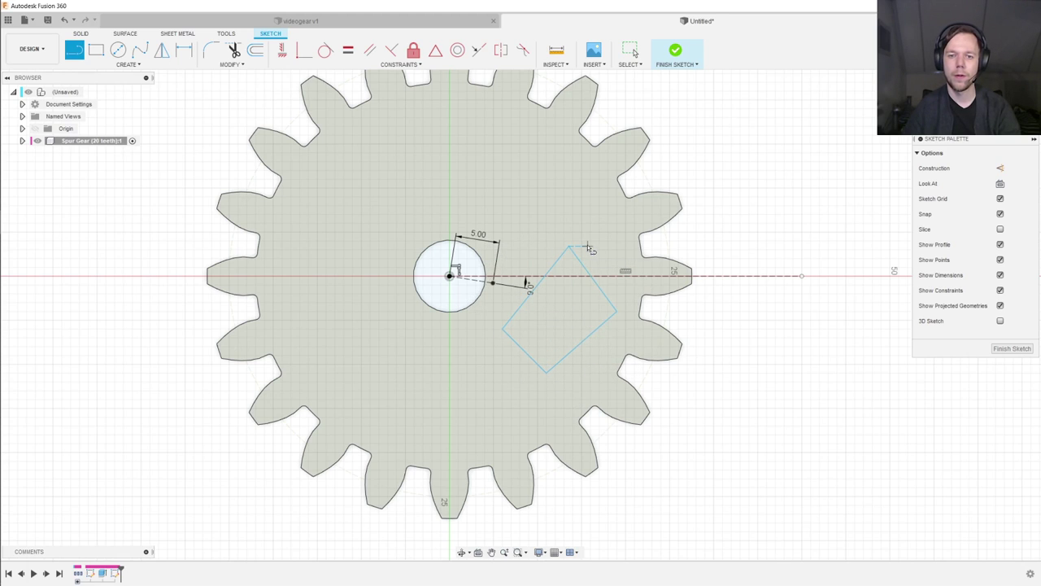
key("Escape")
Step: Apply perpendicular constraints at three corners of the four-sided outline to make it a rectangle
left_click(579, 260)
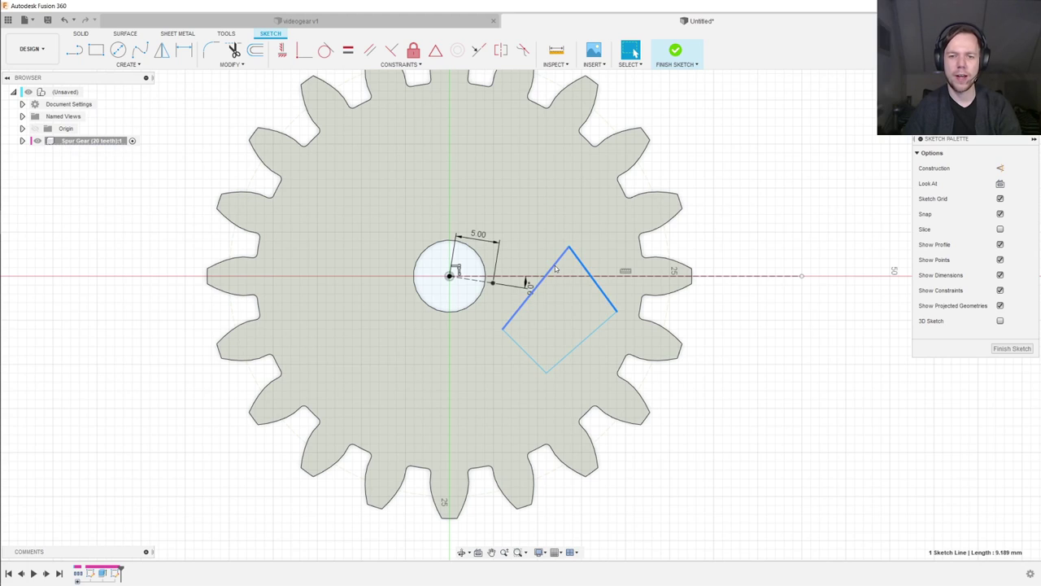
left_click(535, 287, "shift")
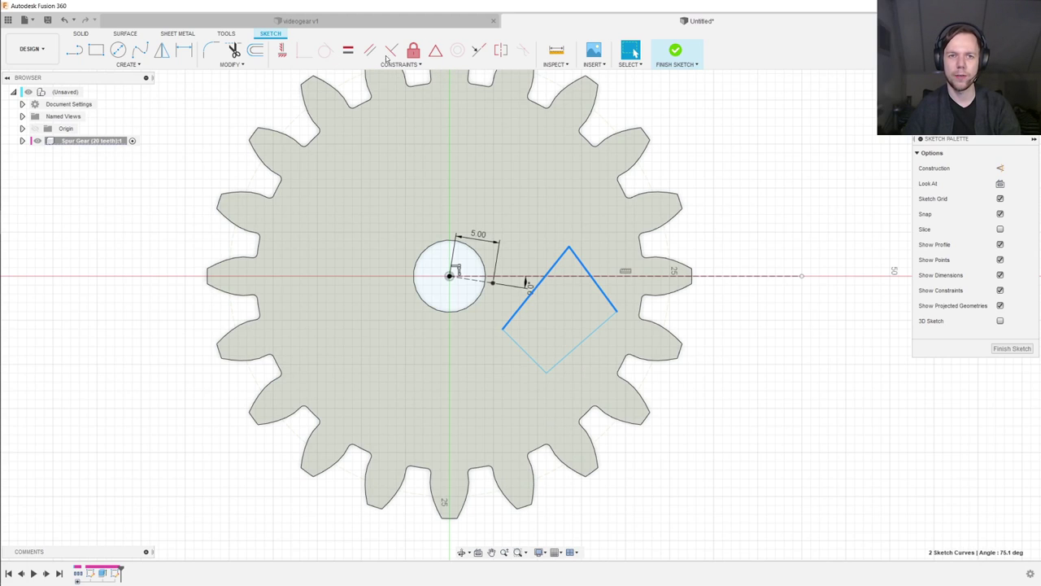
left_click(391, 51)
left_click(599, 287)
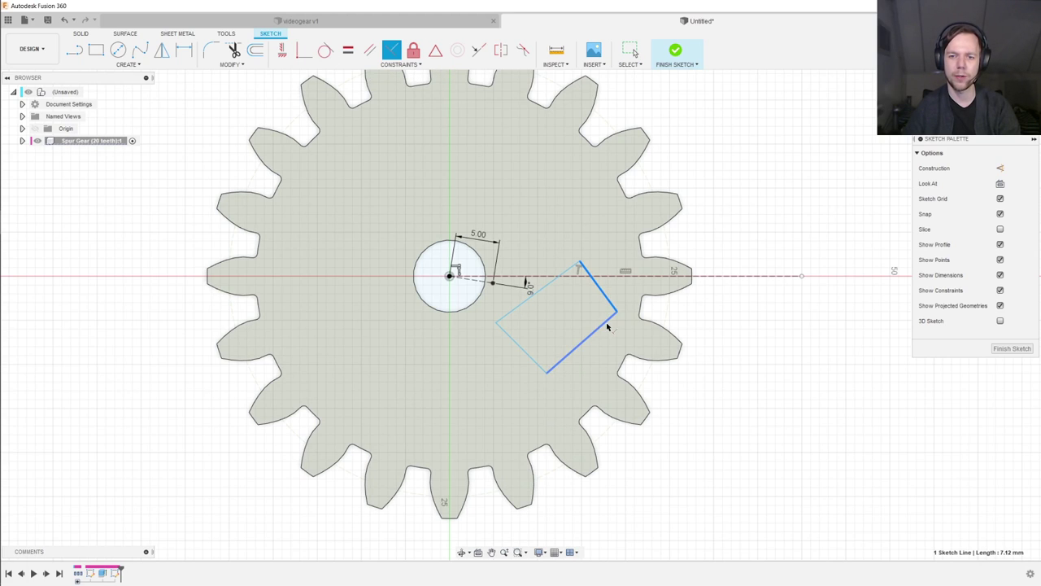
left_click(607, 318)
left_click(517, 347)
left_click(580, 342)
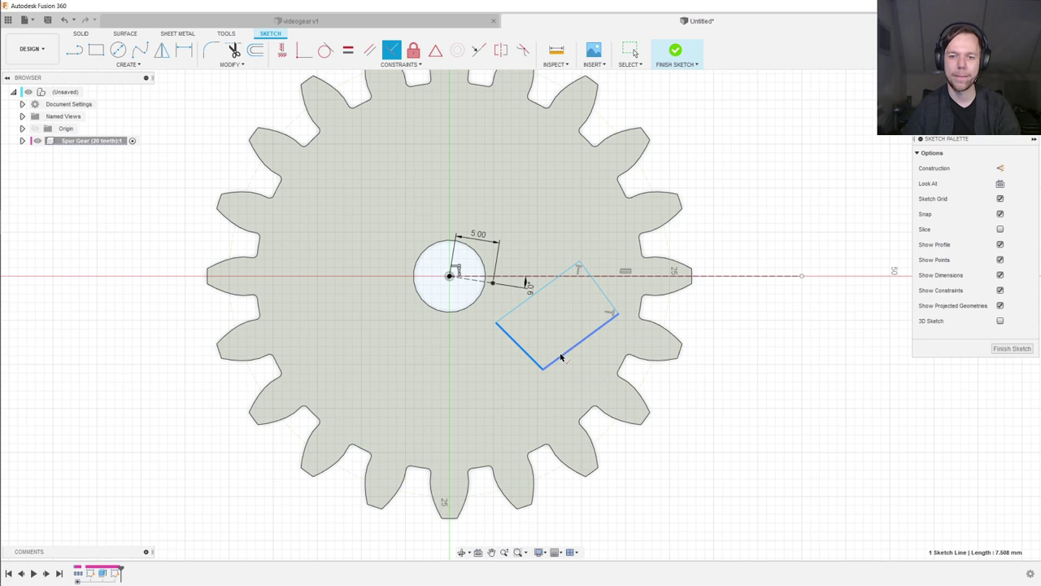
key("Escape")
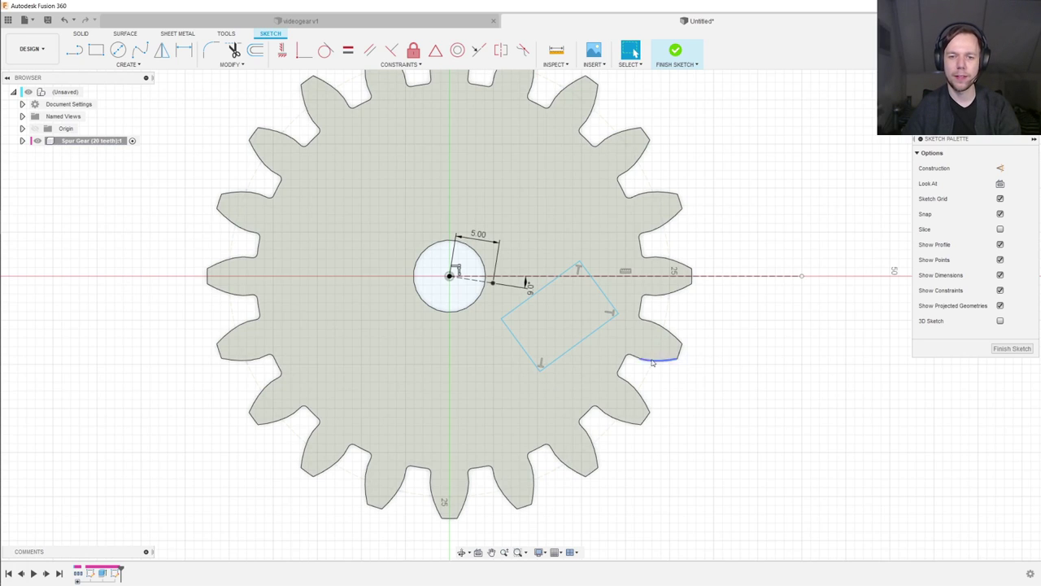
Step: Dimension the tilted rectangle's long side as 10.2 mm and its short side as 5.2 mm
key("d")
left_click(586, 342)
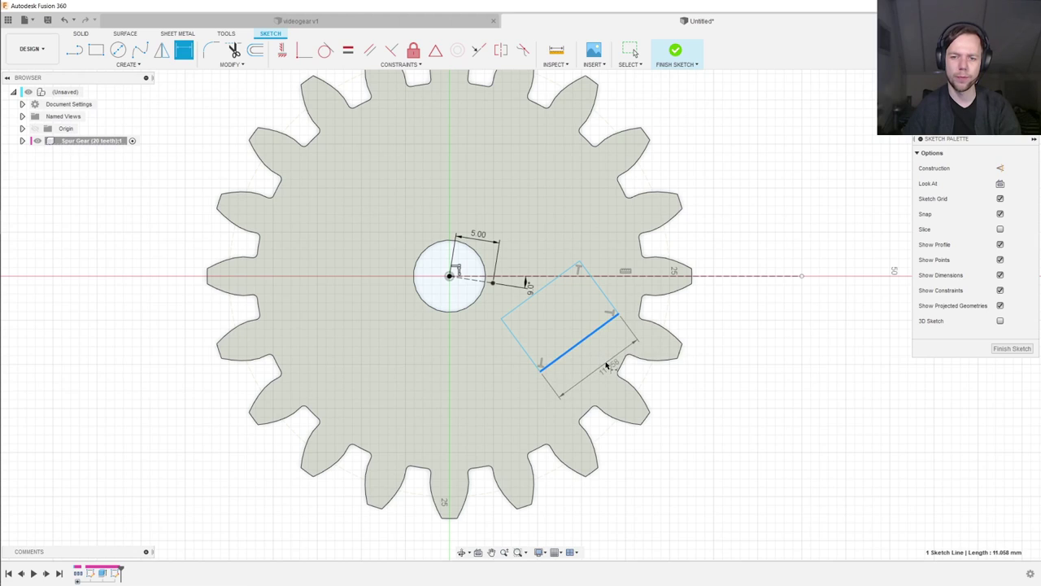
left_click(615, 362)
type("10.2")
key("Return")
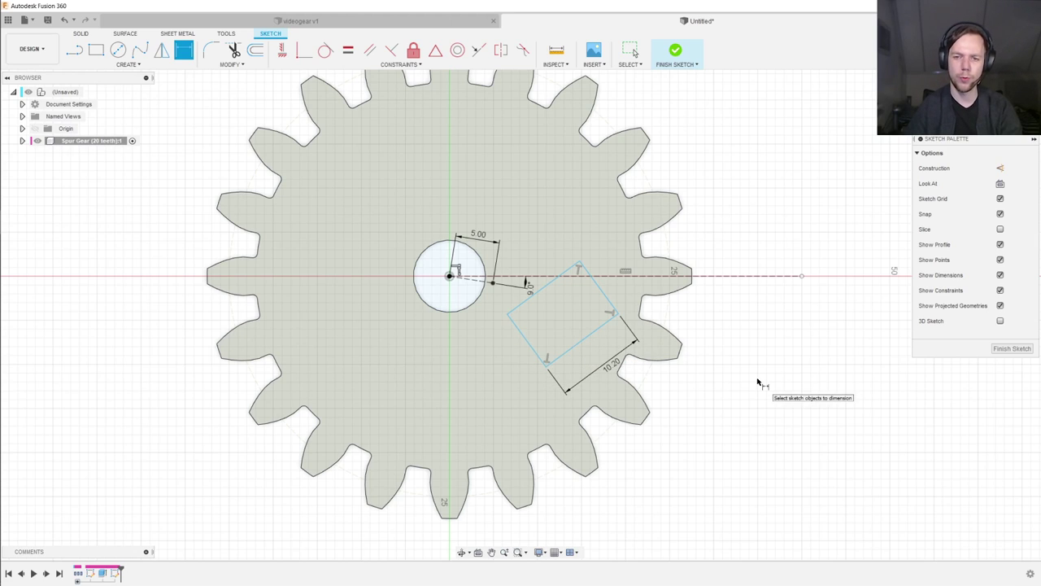
left_click(599, 287)
left_click(615, 265)
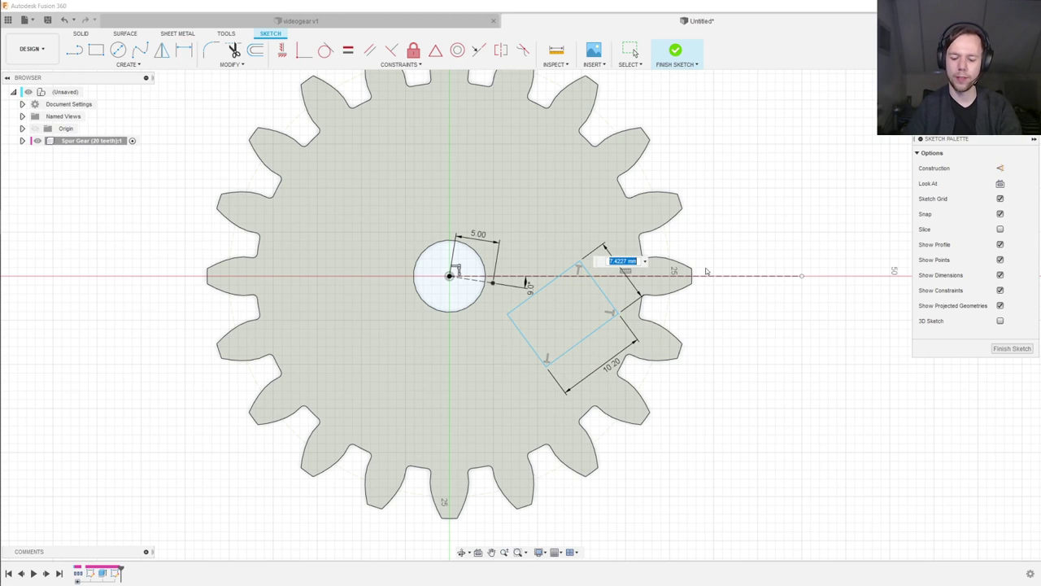
type("5.2")
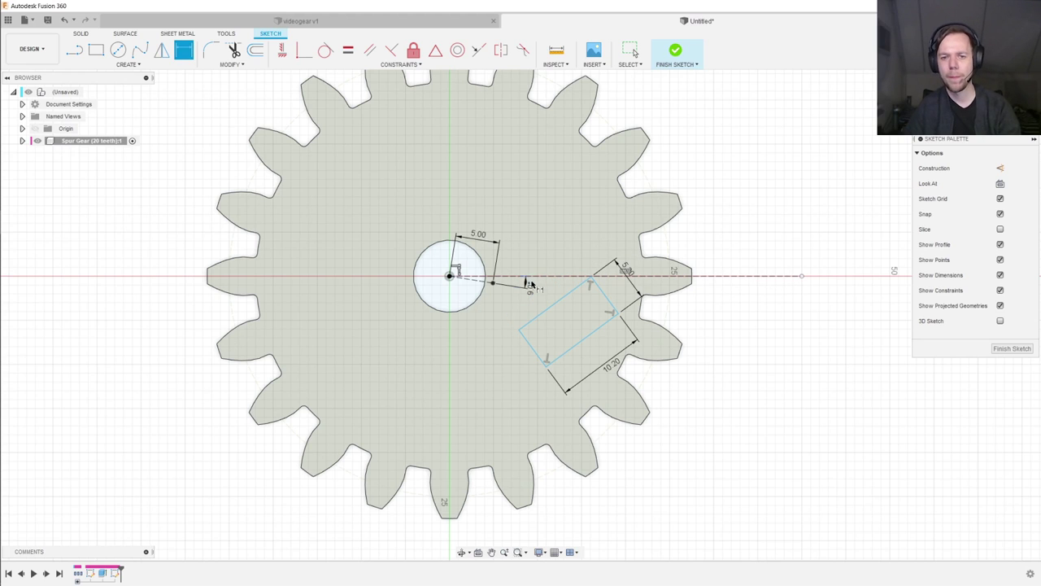
key("Return")
key("Escape")
Step: Constrain the midpoint of the rectangle's long side facing the shaft hole to the end of the 5 mm construction line
scroll(533, 301, "up", 1)
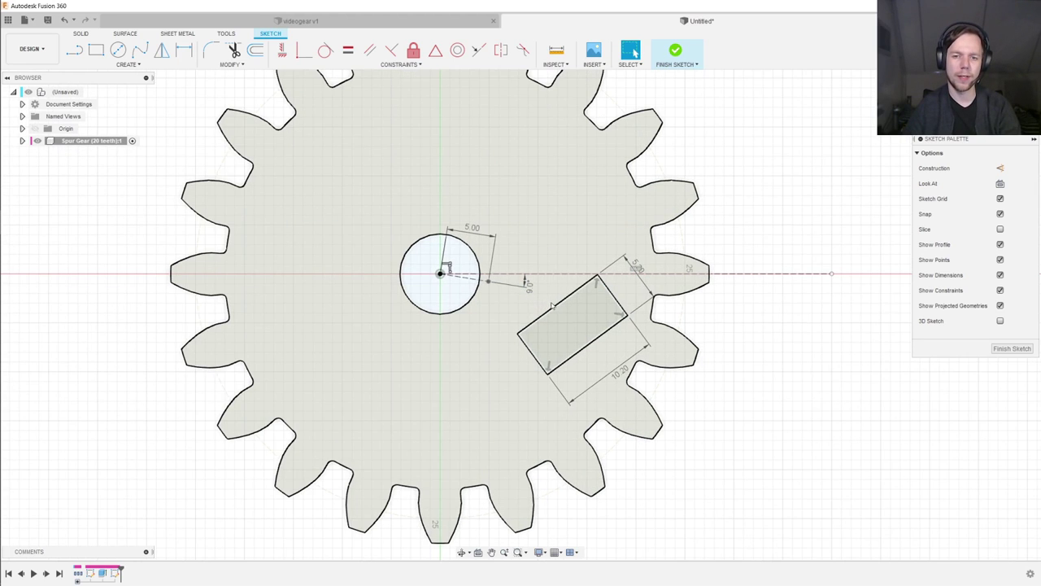
left_click(542, 313)
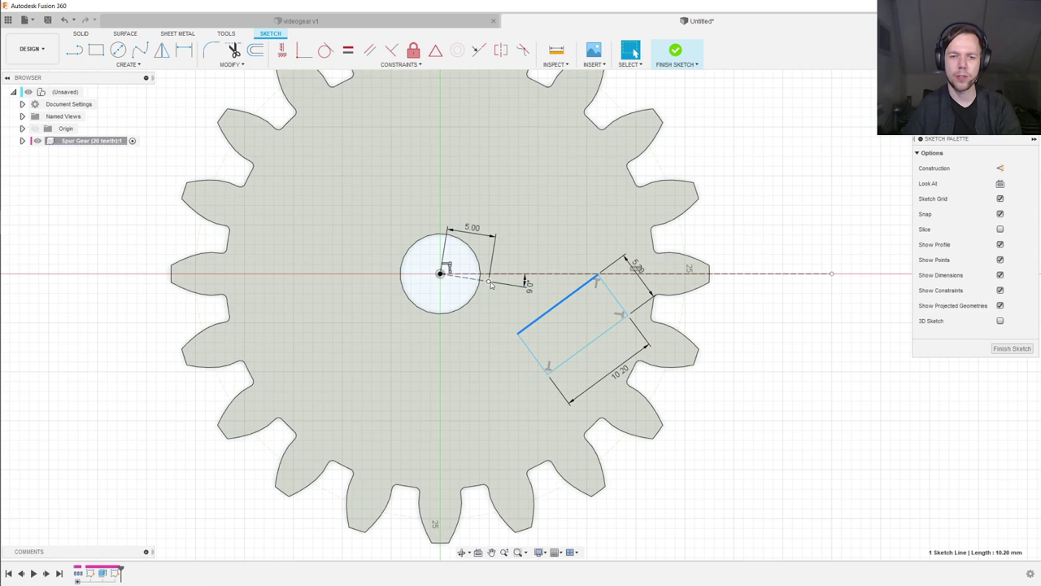
left_click(489, 283, "shift")
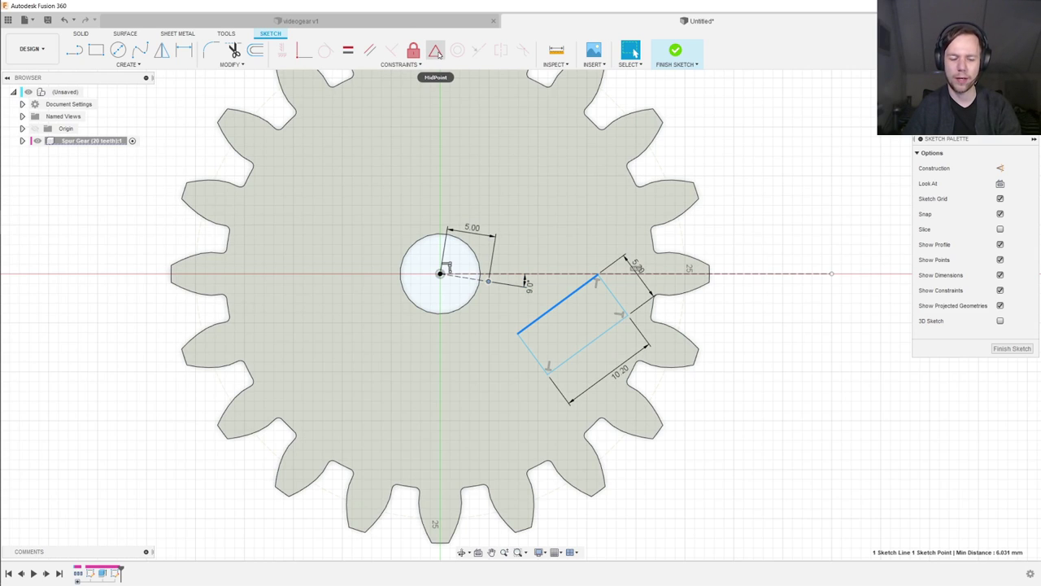
left_click(435, 51)
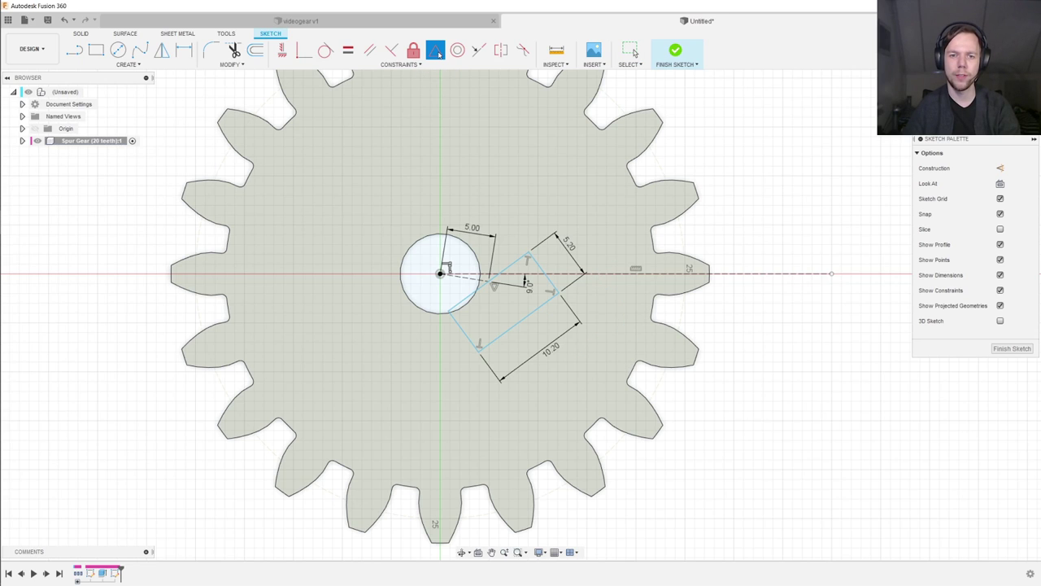
key("Escape")
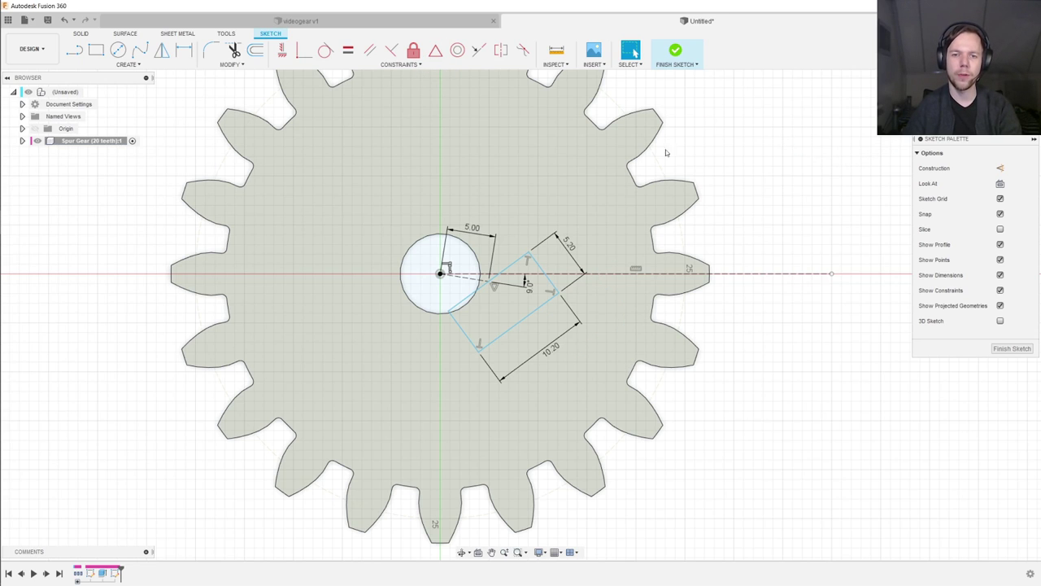
Step: Make the rectangle's 5.2 mm side parallel to the 5 mm construction line and finish the sketch
scroll(631, 172, "up", 2)
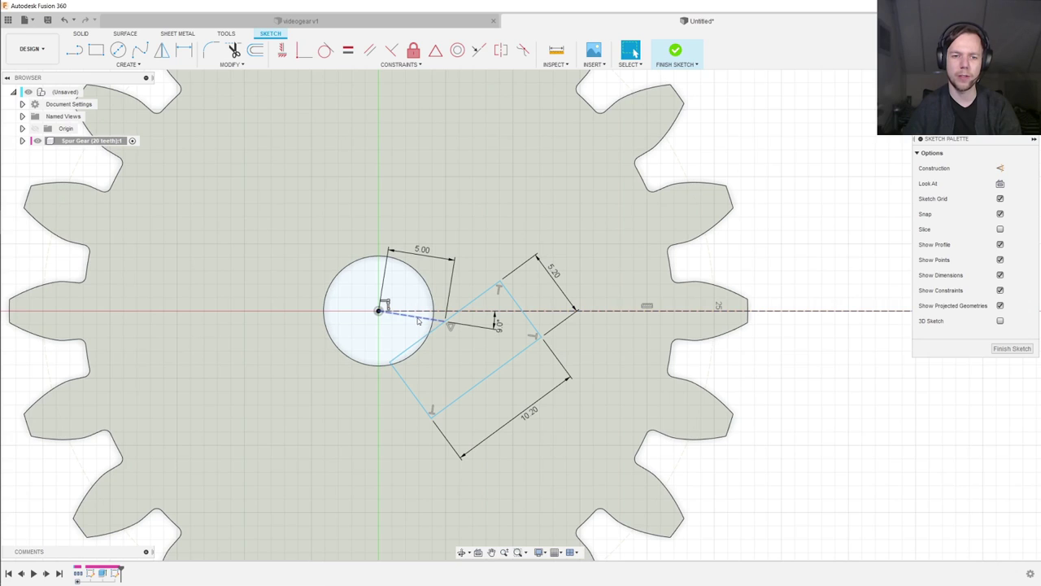
left_click(418, 321)
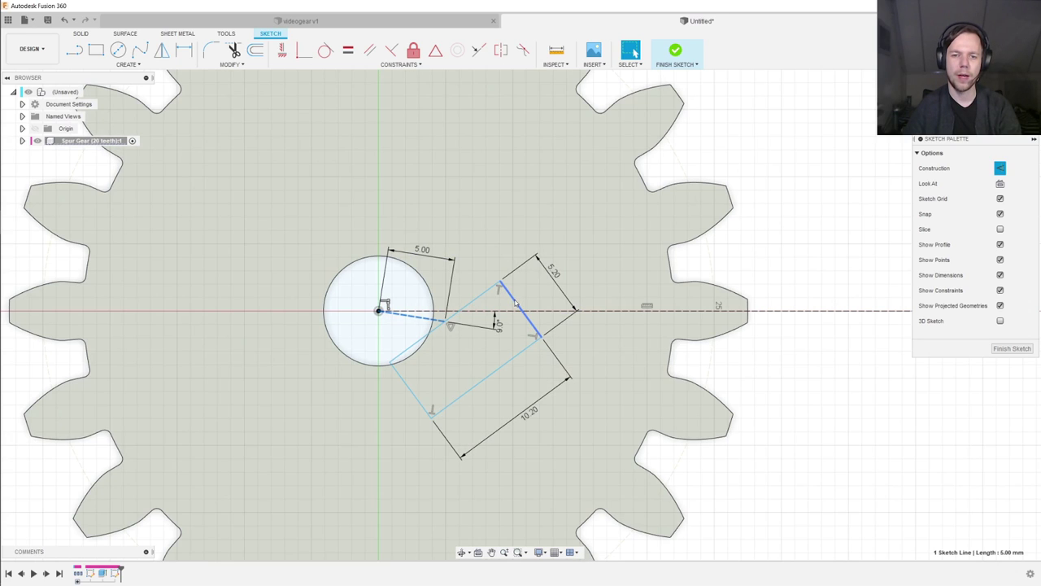
left_click(514, 299, "ctrl")
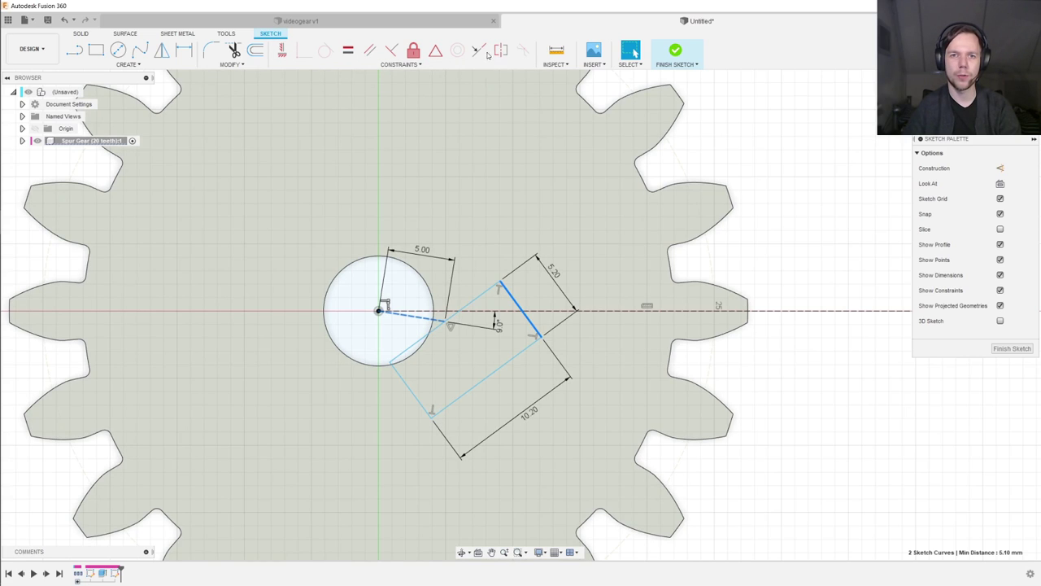
left_click(369, 51)
left_click(1012, 348)
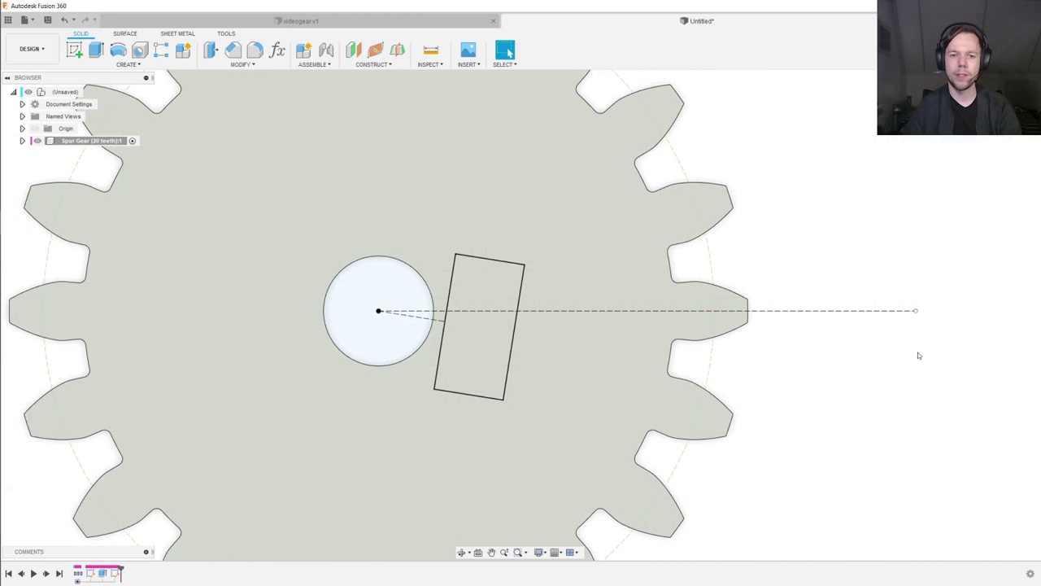
Step: Extrude the rectangle as a cut with a distance of -10 mm into the gear to form a pocket
key("e")
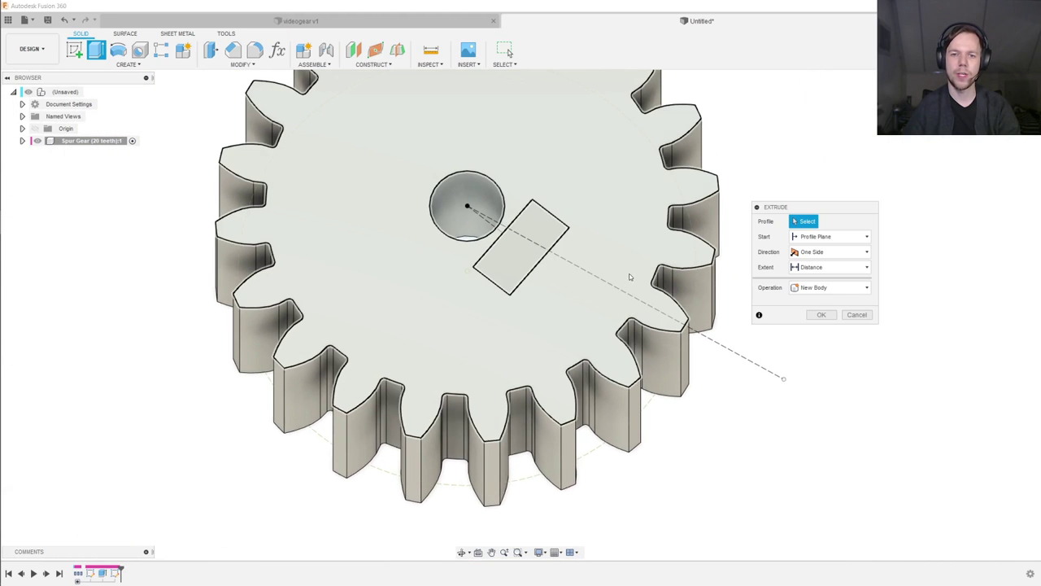
left_click(514, 262)
left_click_drag(519, 258, 522, 275)
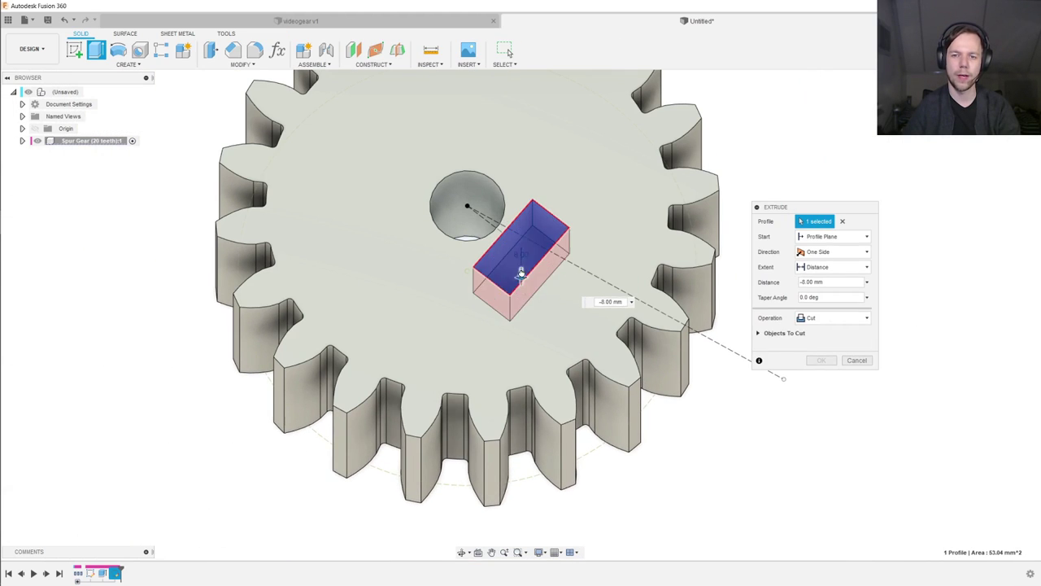
key("BackSpace")
type("-1")
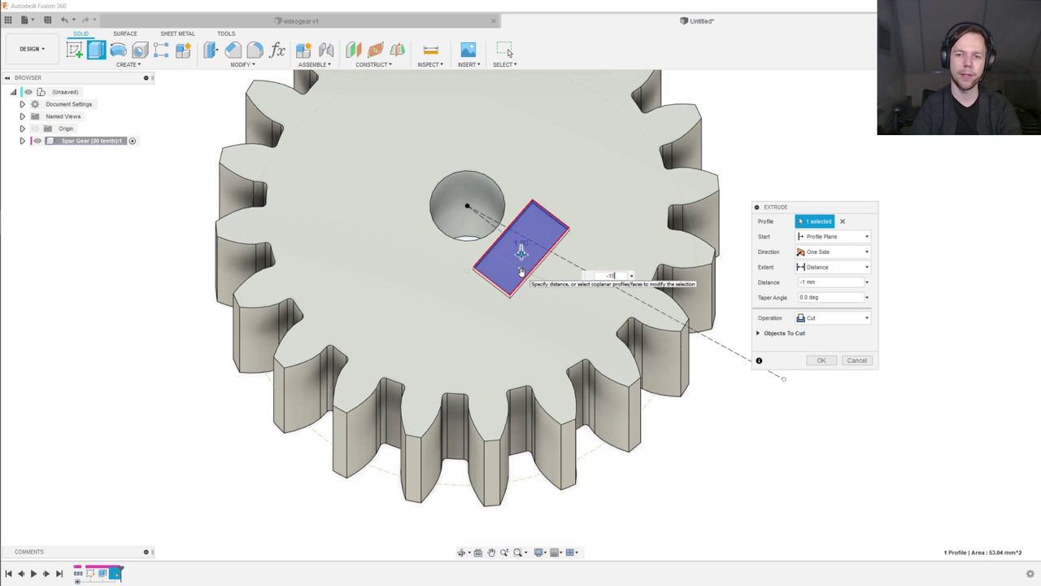
type("0")
key("Return")
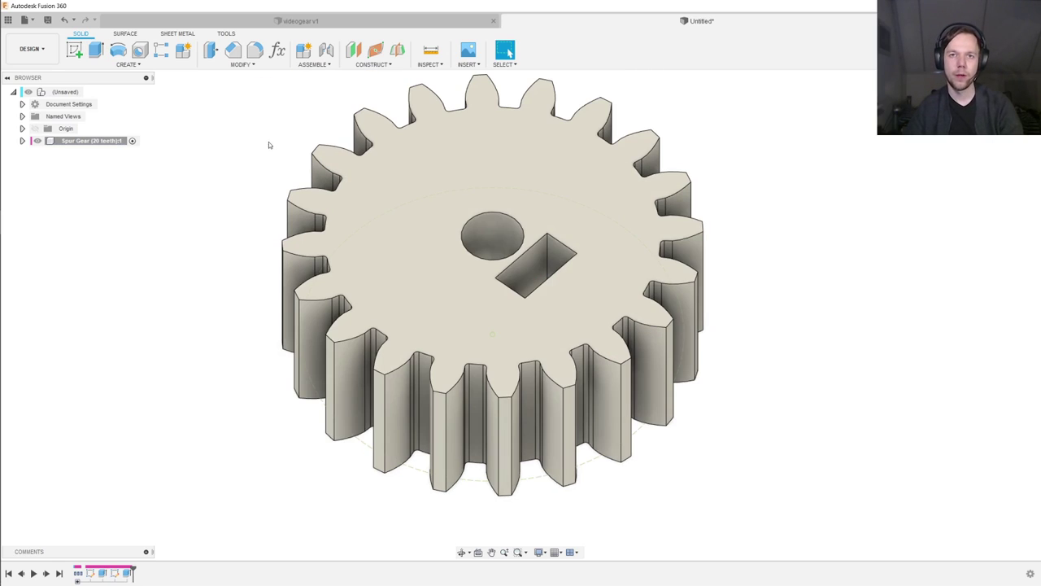
Step: Sketch a circle about 6 mm in diameter on the pocket wall nearest the shaft hole, centred on the wall's bottom edge
left_click(75, 52)
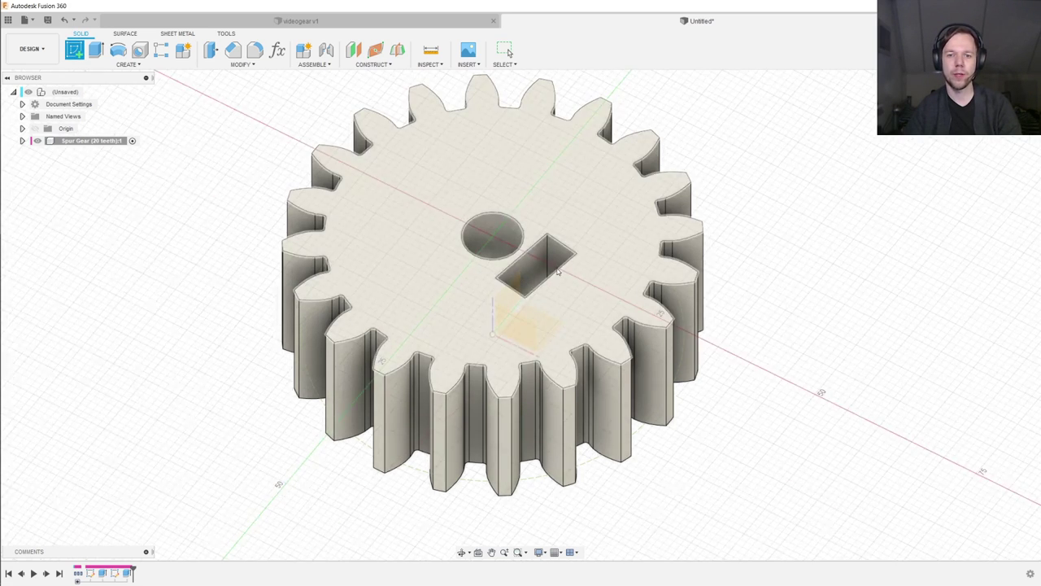
left_click(542, 257)
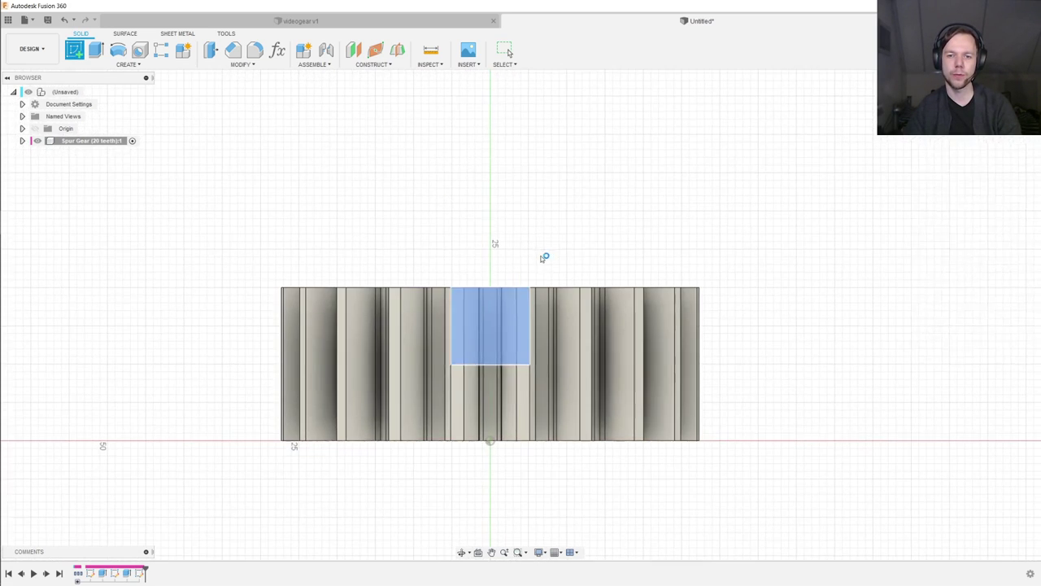
mouse_move(469, 200)
middle_mouse_down("shift")
mouse_move(496, 278)
mouse_move(477, 290)
mouse_move(466, 329)
middle_mouse_up("shift")
key("c")
scroll(465, 328, "up", 3)
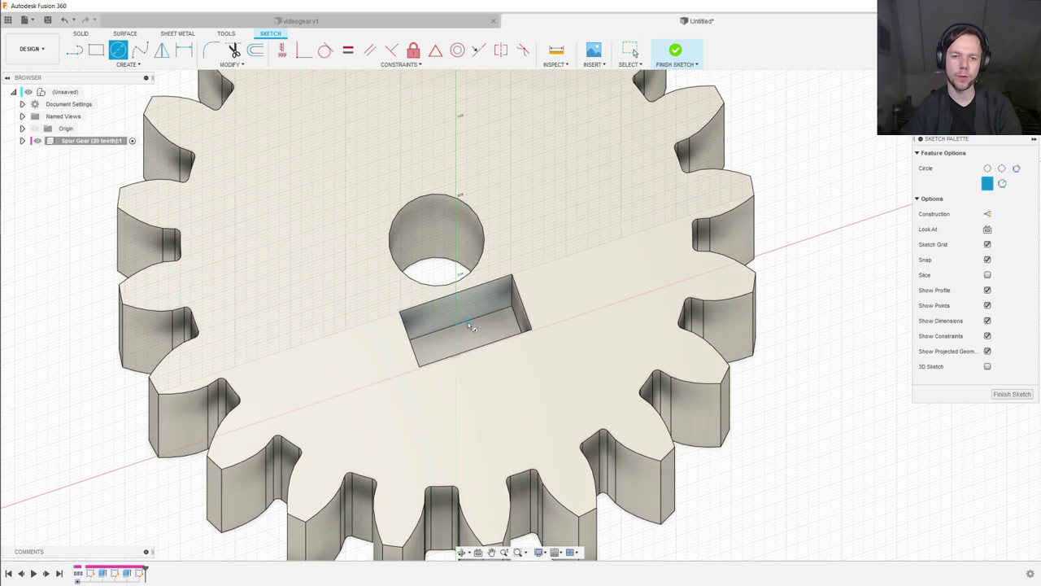
left_click(460, 328)
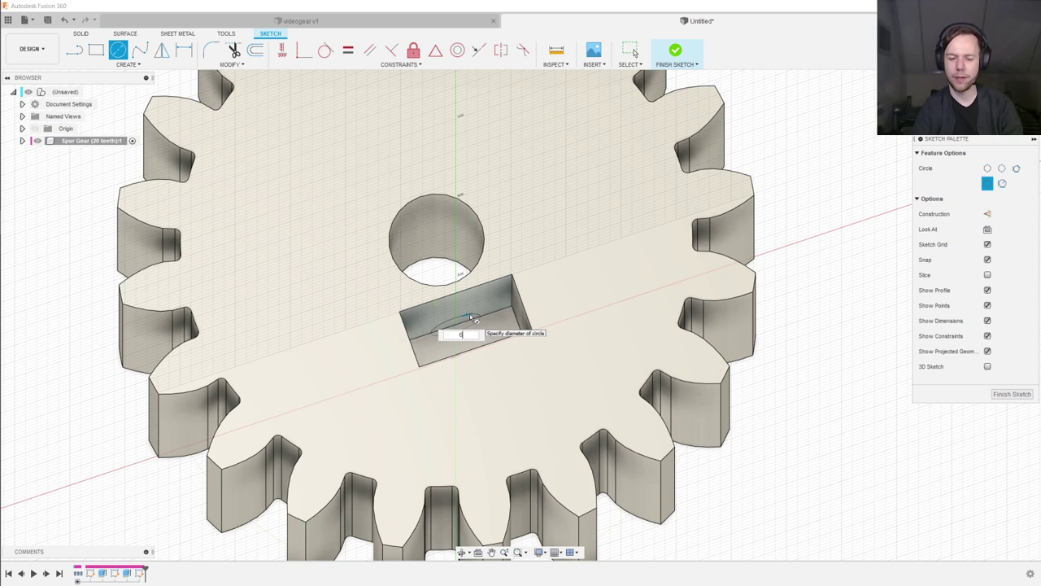
key("Return")
key("Escape")
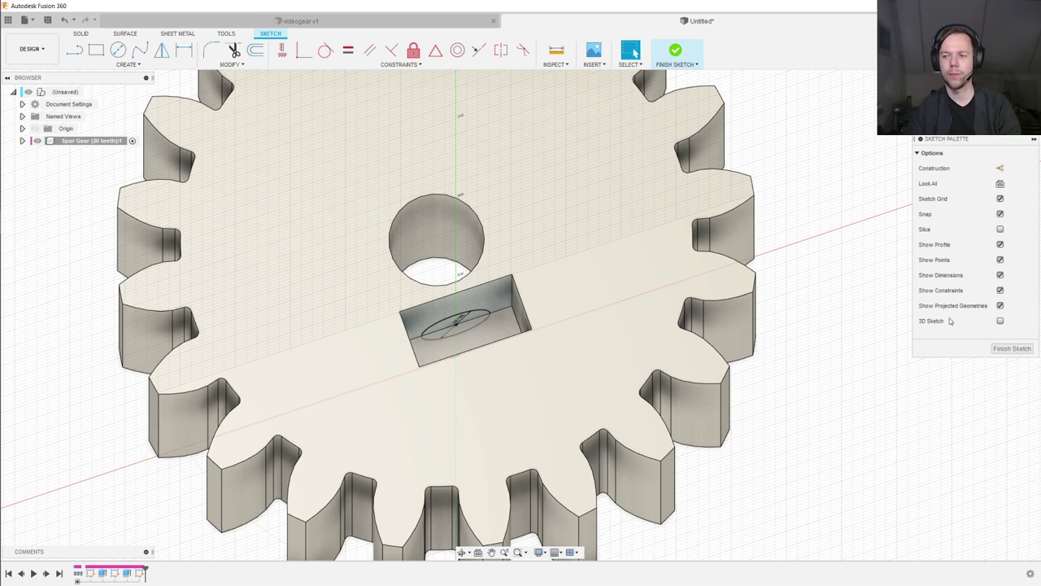
Step: Finish the sketch and cut the circle in both directions: through all outward past the teeth and by a distance into the shaft hole
left_click(1011, 348)
key("e")
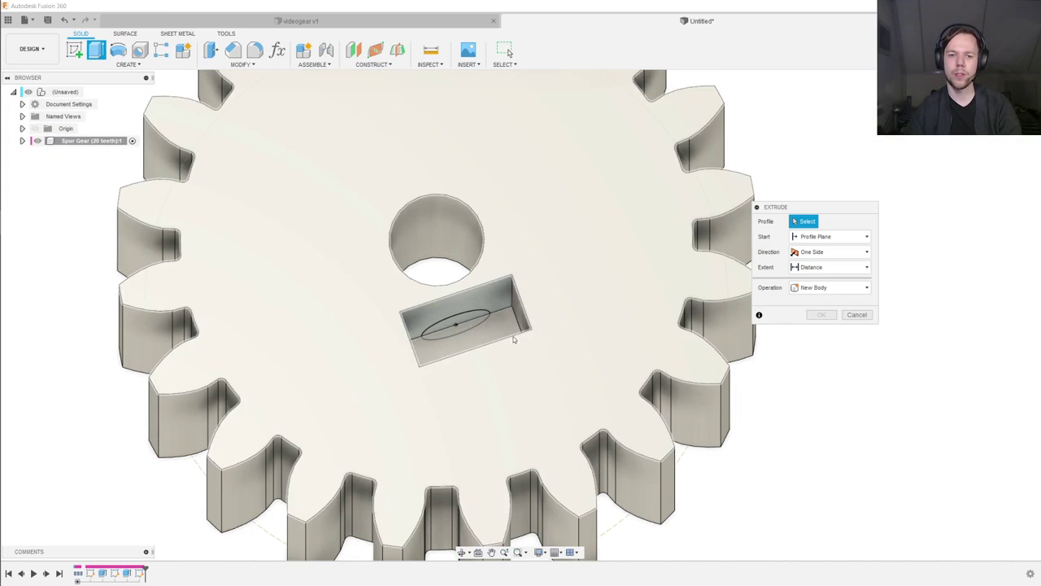
left_click(468, 327)
left_click(460, 334)
middle_click_drag(458, 339, 470, 341, "shift")
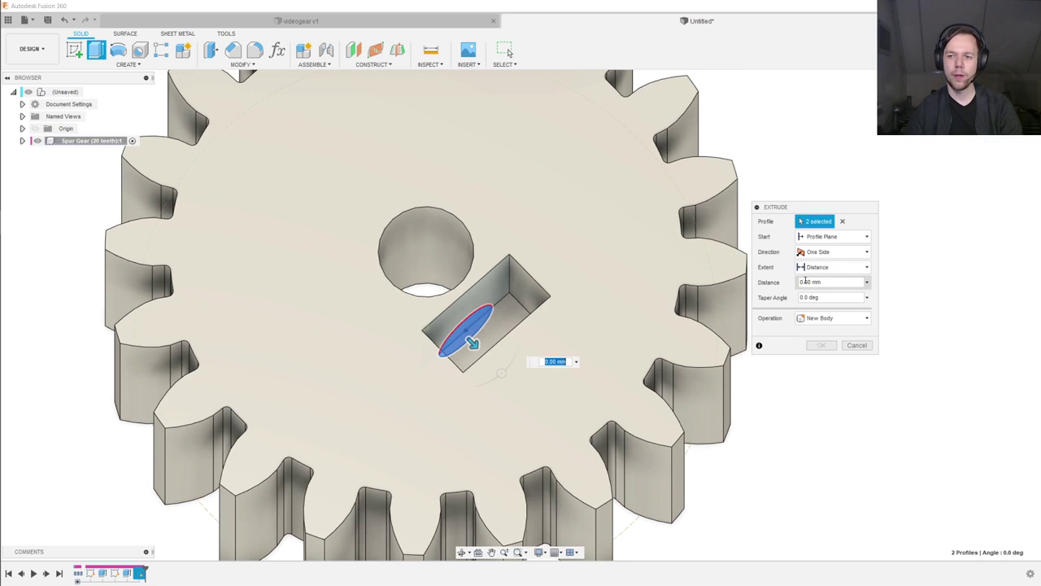
left_click(838, 255)
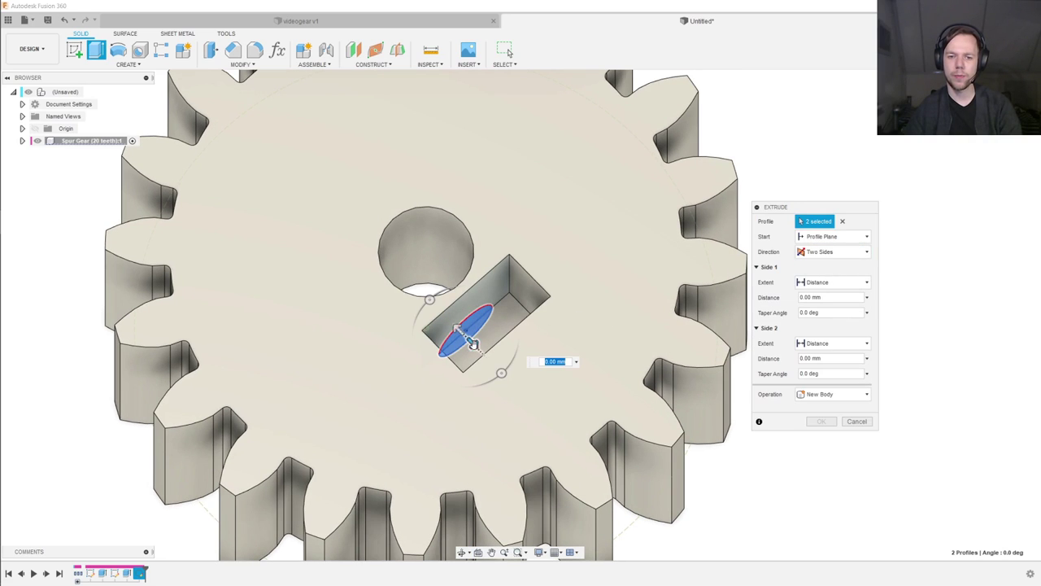
left_click_drag(474, 344, 536, 408)
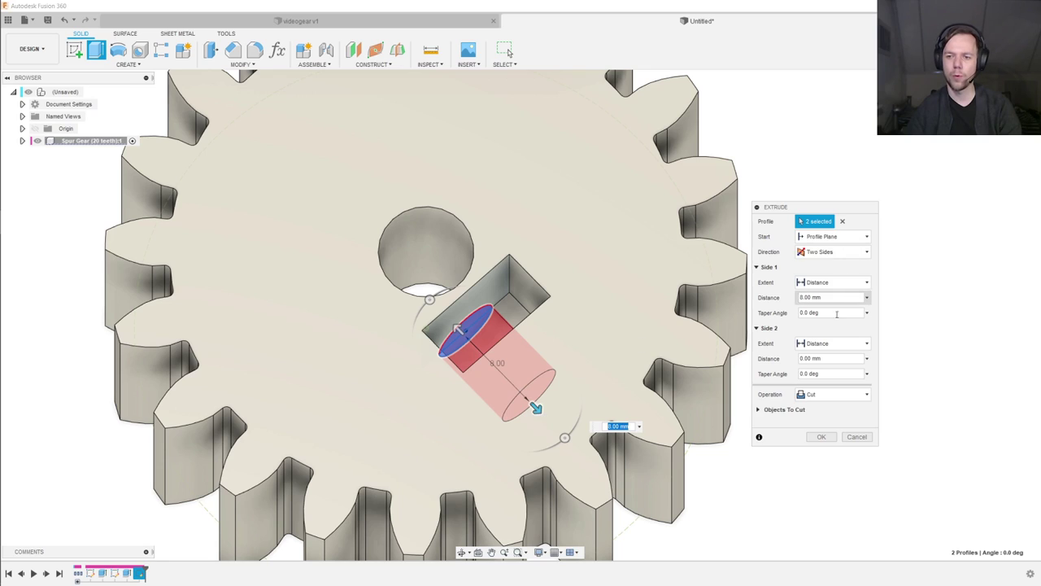
left_click(833, 282)
left_click(817, 317)
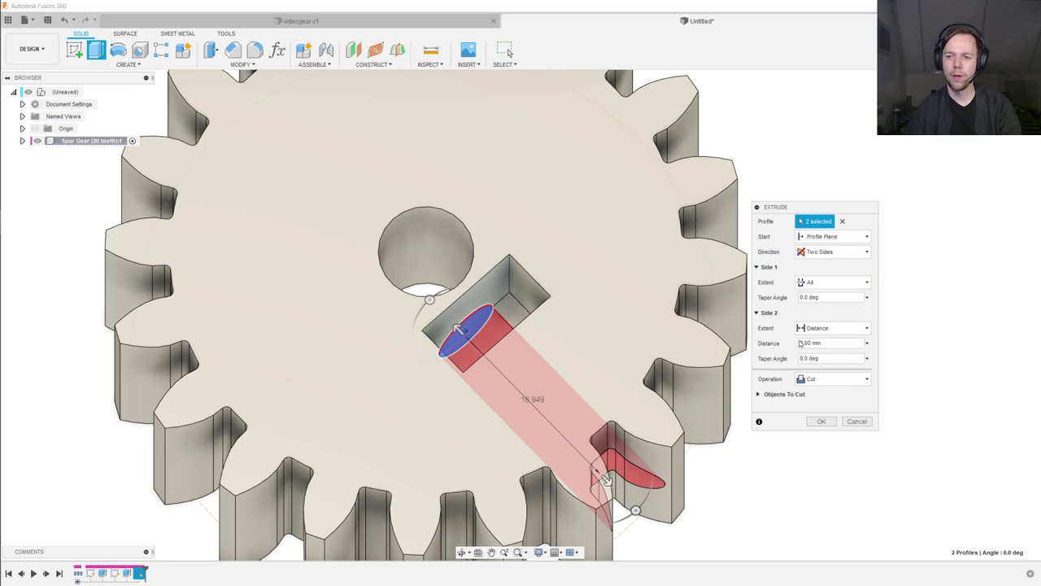
left_click_drag(459, 329, 417, 289)
middle_click_drag(808, 493, 642, 399, "shift")
left_click(823, 420)
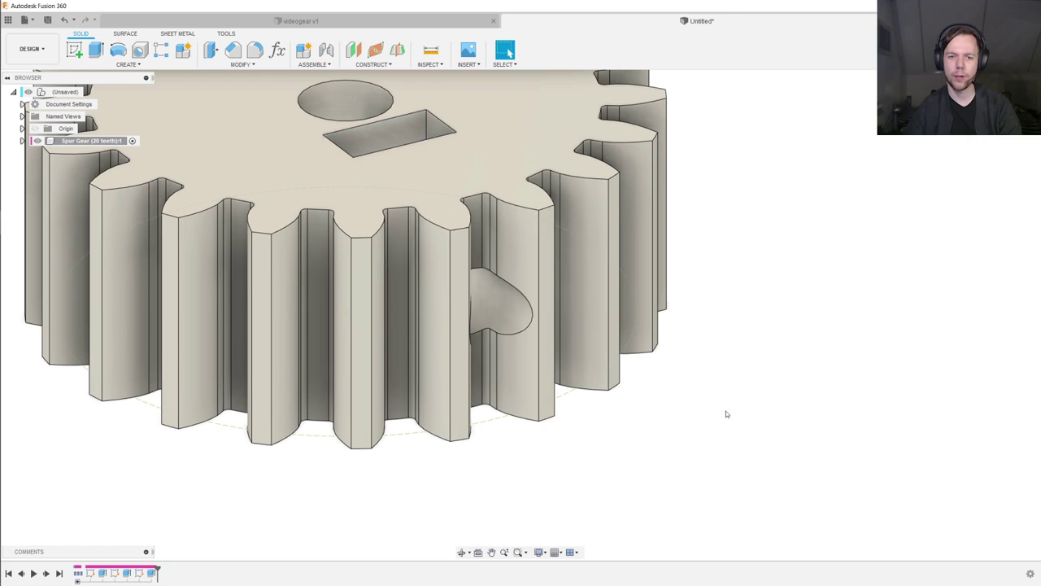
Step: Sketch a circumscribed hexagon about 4 mm in radius on the pocket wall nearest the shaft hole, centred on the connecting hole
middle_click_drag(724, 414, 610, 377, "shift")
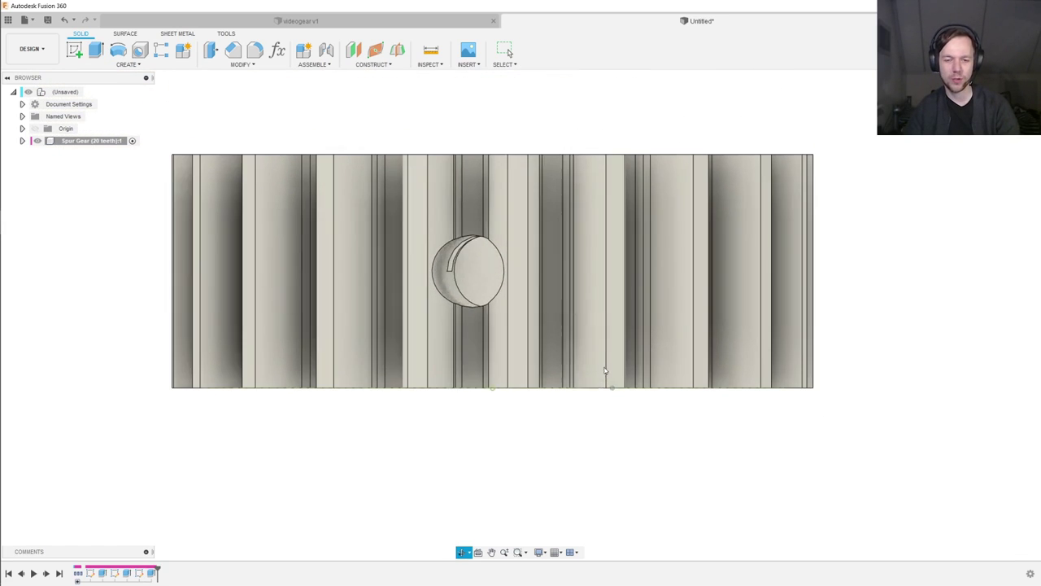
middle_click_drag(488, 273, 606, 281, "shift")
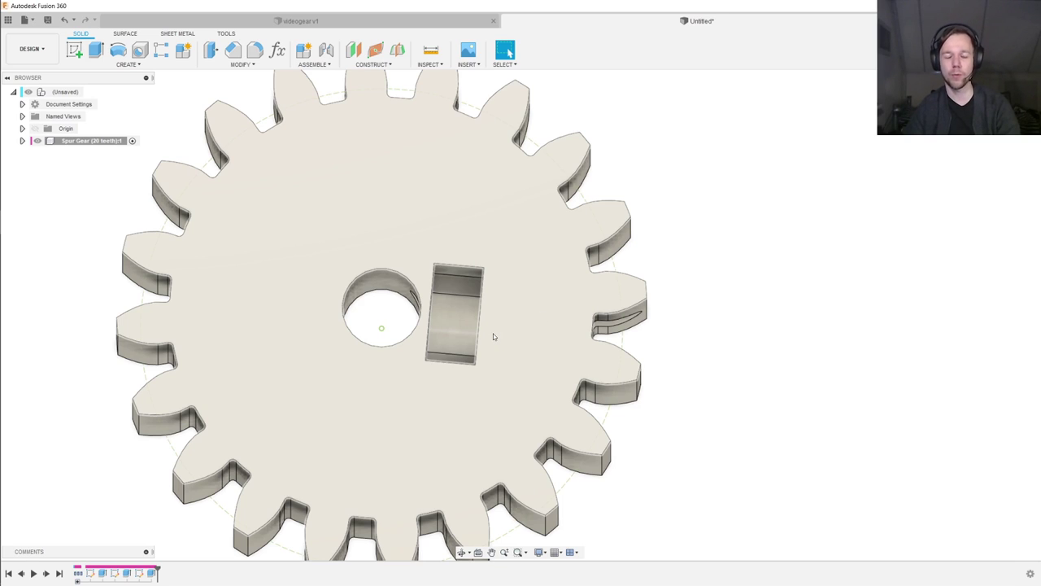
middle_click_drag(493, 336, 487, 292, "shift")
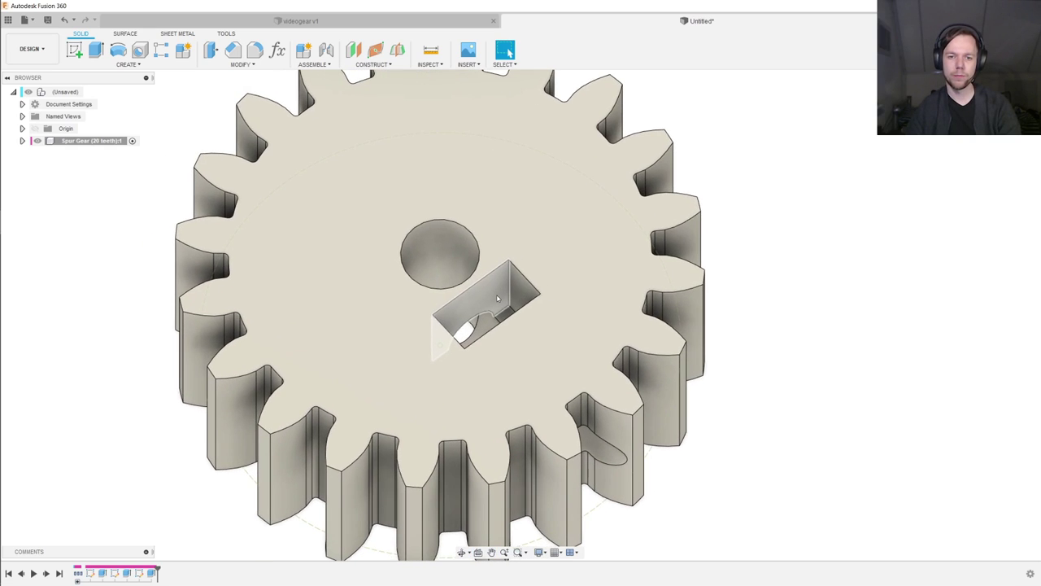
left_click(479, 307)
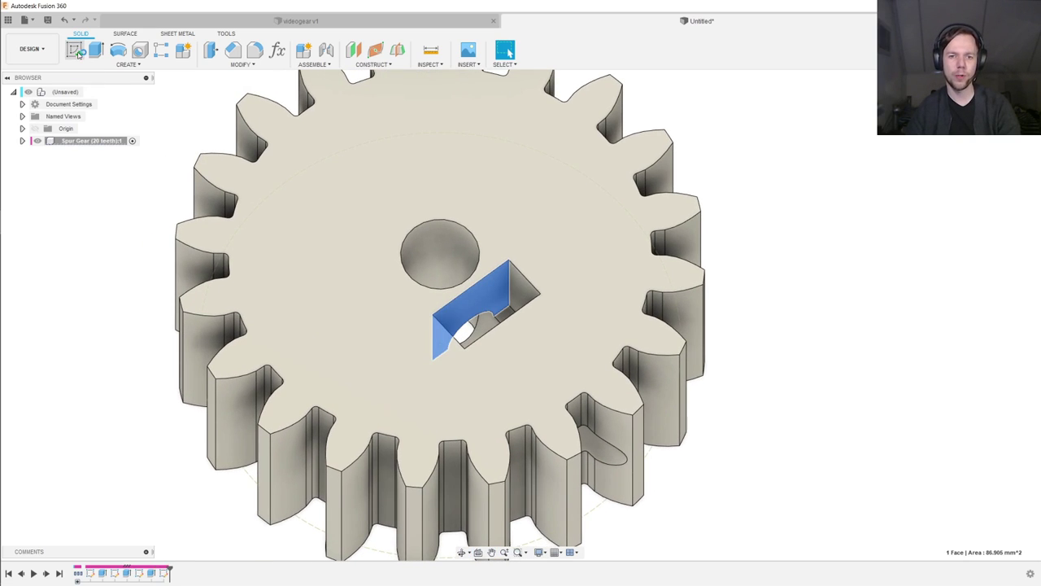
left_click(75, 51)
mouse_move(553, 260)
middle_mouse_down("shift")
mouse_move(538, 343)
mouse_move(521, 325)
middle_mouse_up("shift")
left_click(127, 64)
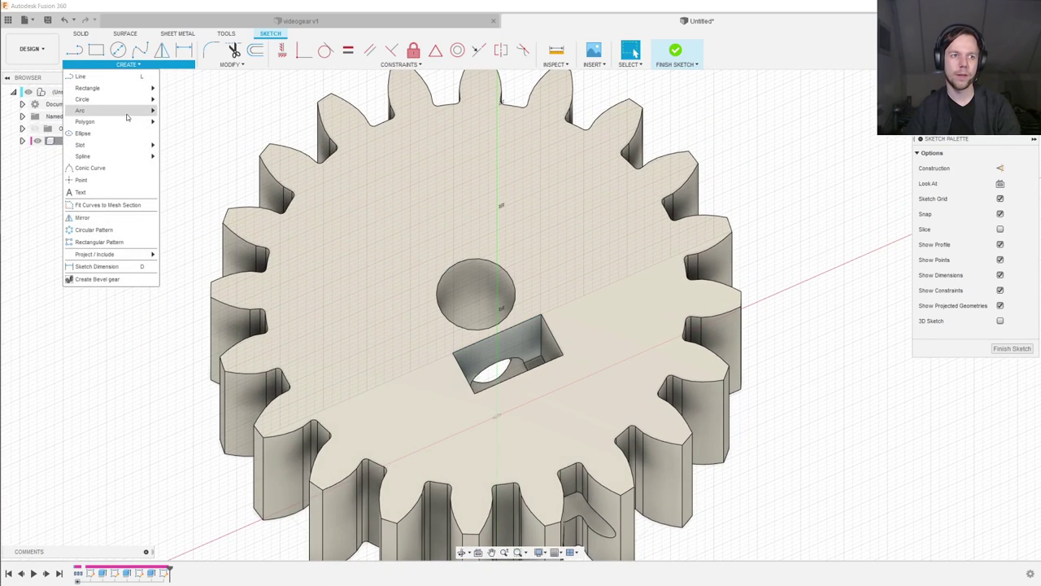
mouse_move(134, 121)
left_click(188, 122)
scroll(586, 390, "up", 3)
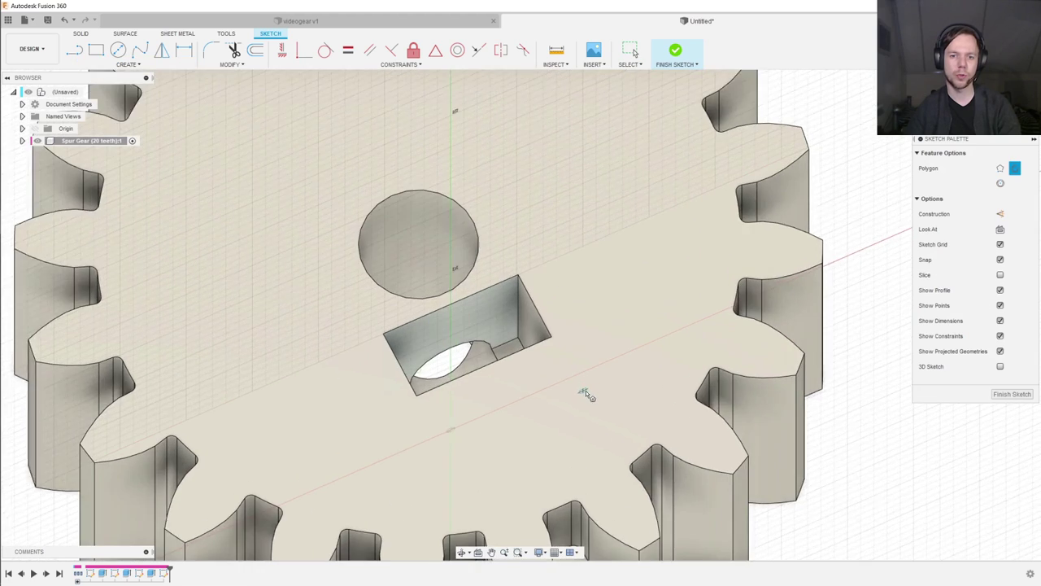
scroll(488, 358, "up", 2)
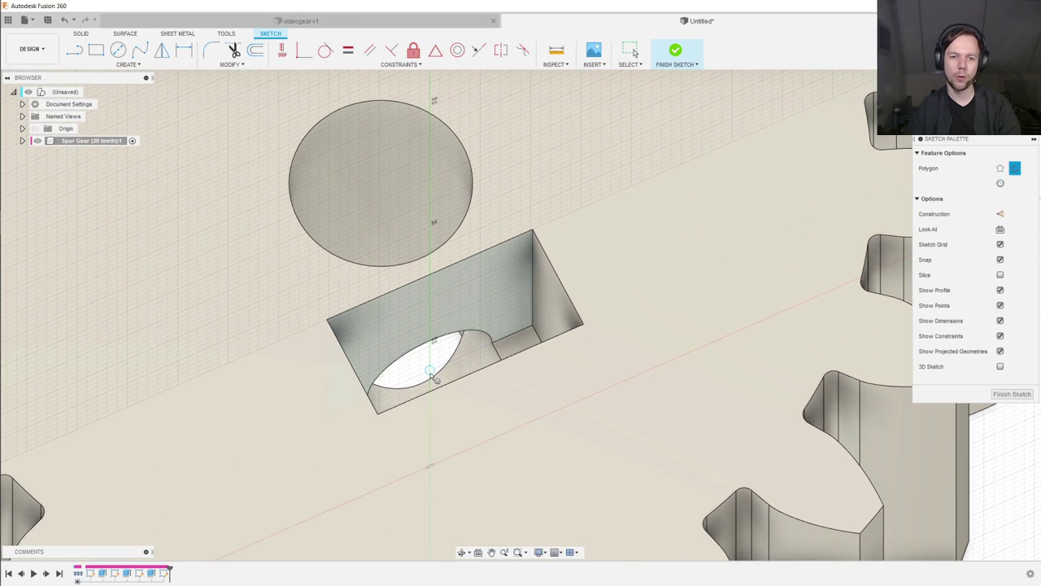
left_click(430, 372)
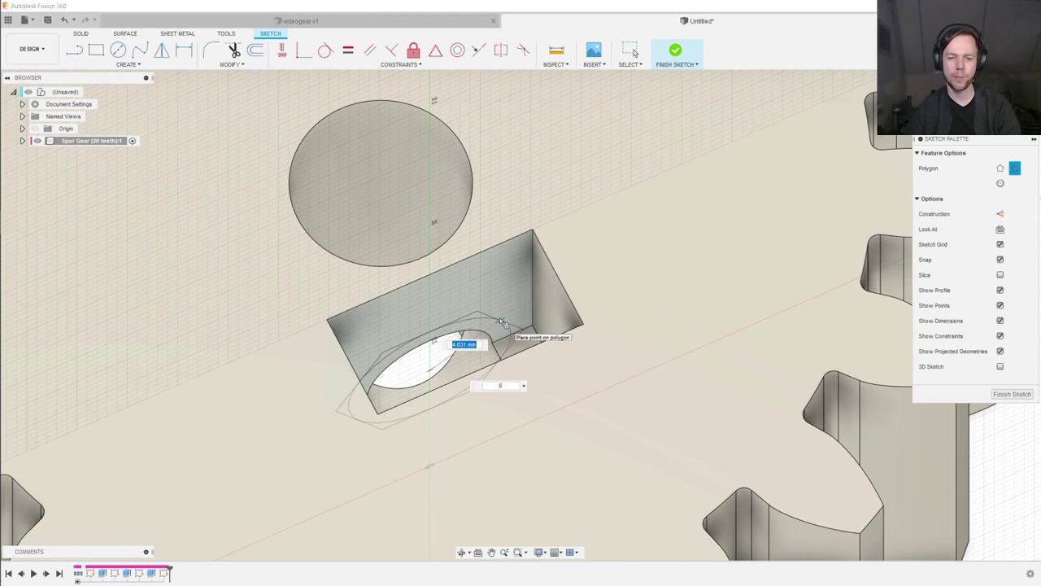
left_click(501, 321)
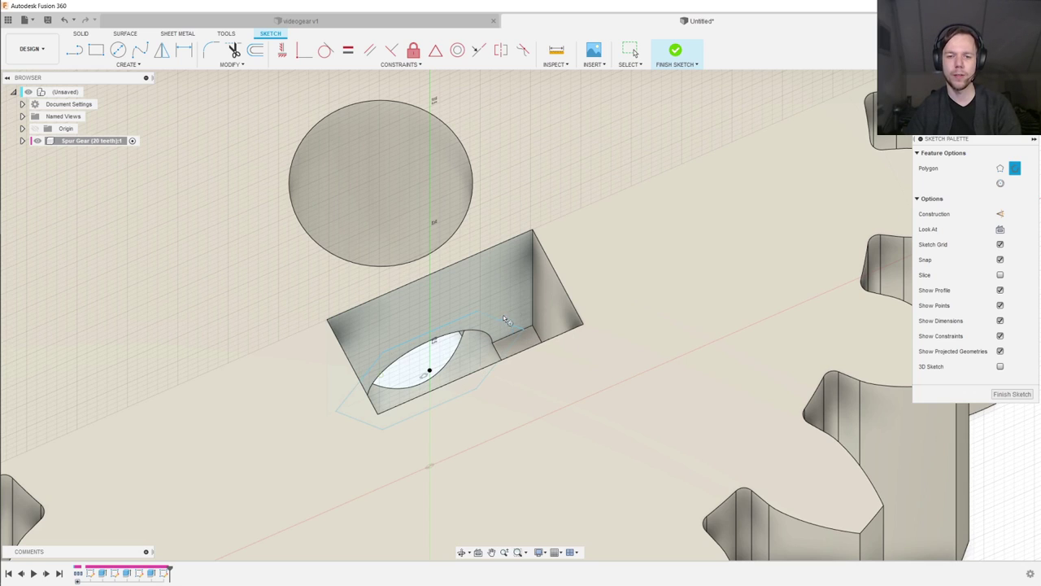
Step: Constrain the midpoint of the hexagon's nearest side to the pocket wall's bottom corner and finish the sketch
key("Escape")
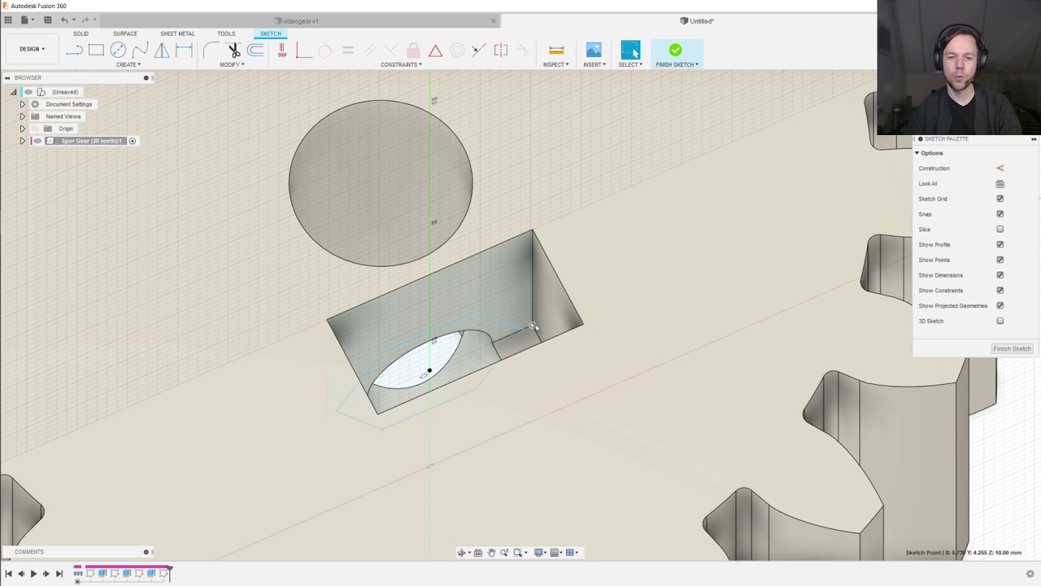
left_click(506, 325)
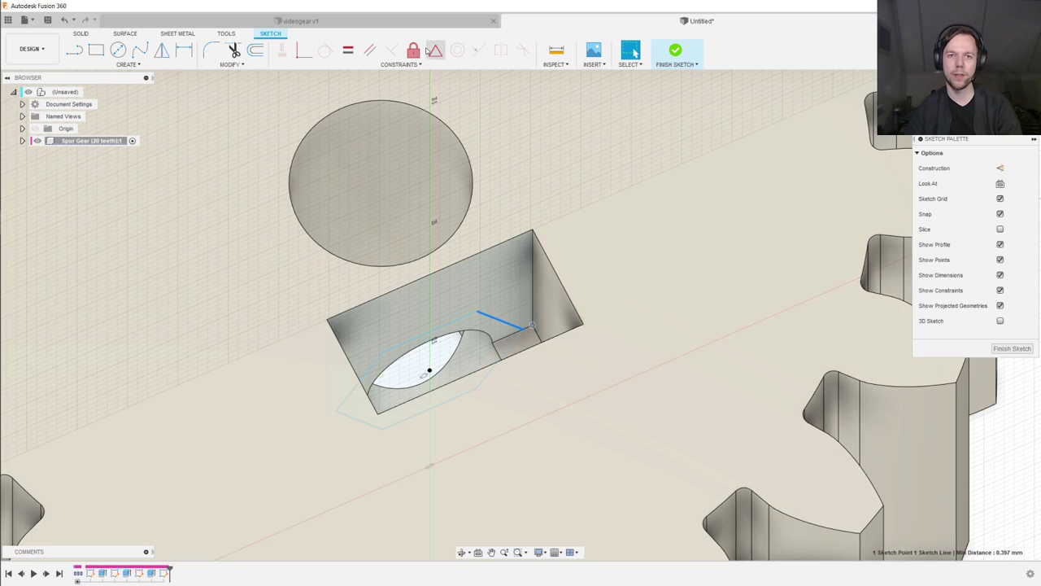
left_click(434, 54)
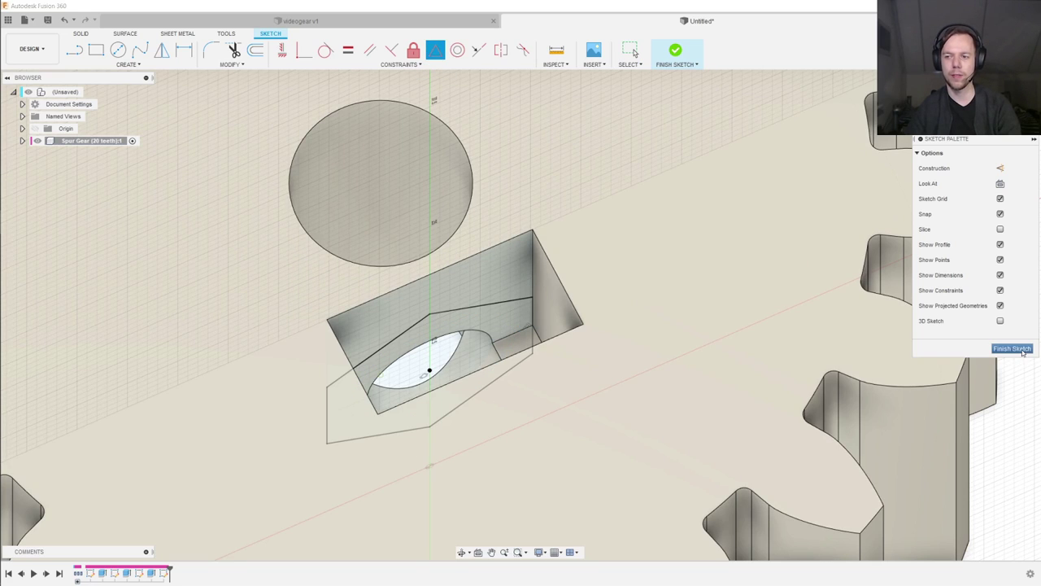
left_click(1012, 348)
Step: Extrude the lower hexagon profile as a cut with extent To Object, up to the opposite long wall of the pocket
key("e")
left_click(431, 384)
middle_click_drag(432, 384, 489, 348, "shift")
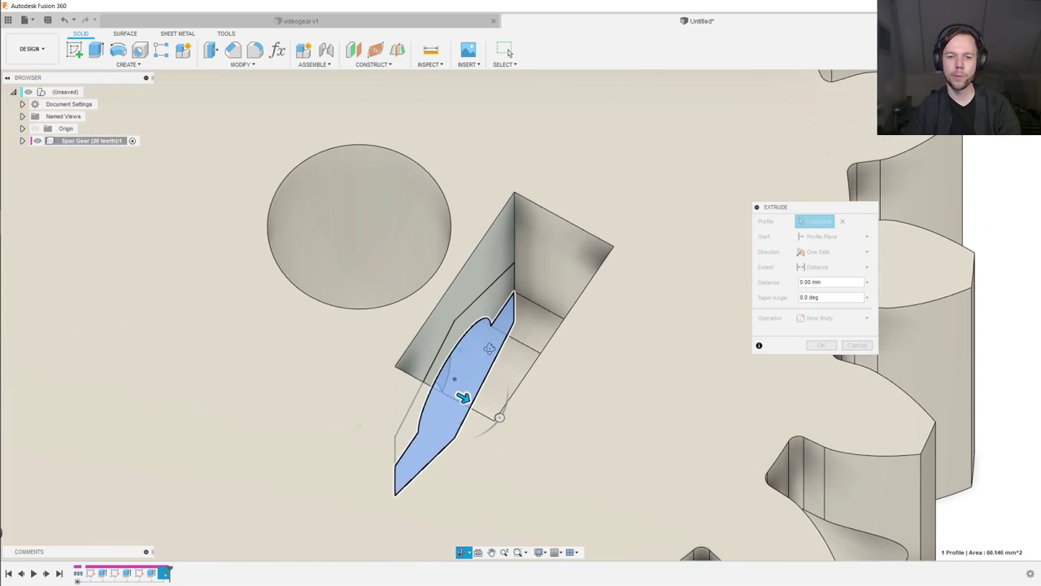
left_click_drag(463, 397, 523, 423)
middle_click_drag(523, 423, 625, 290, "shift")
left_click(863, 267)
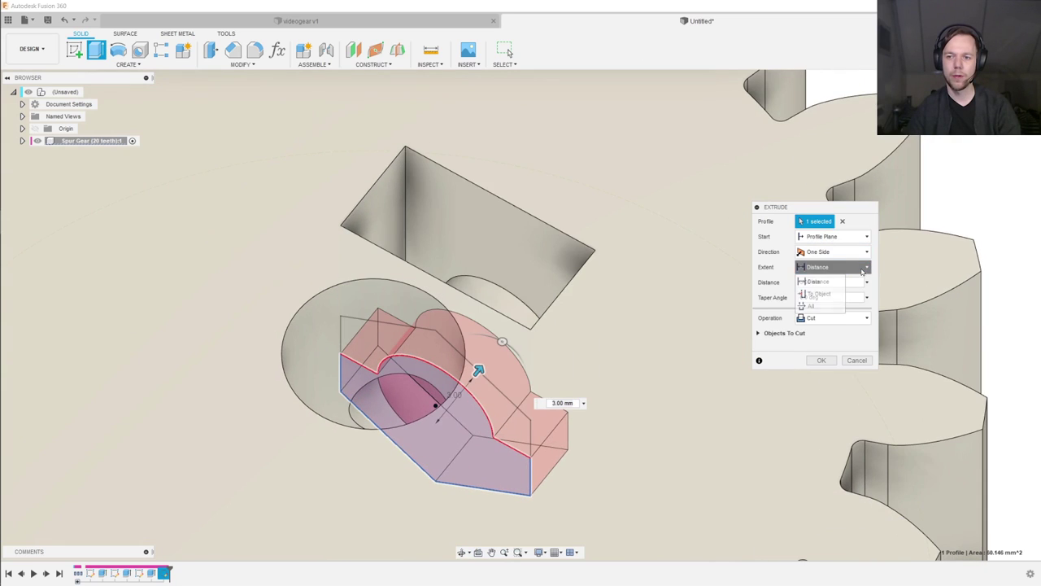
left_click(820, 292)
left_click(499, 227)
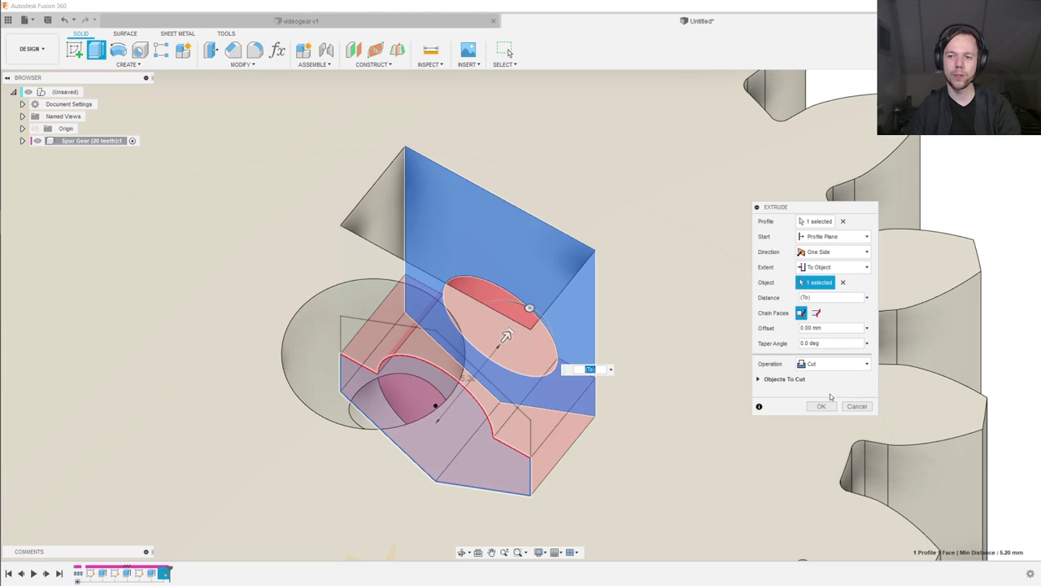
left_click(823, 405)
scroll(797, 388, "down", 10)
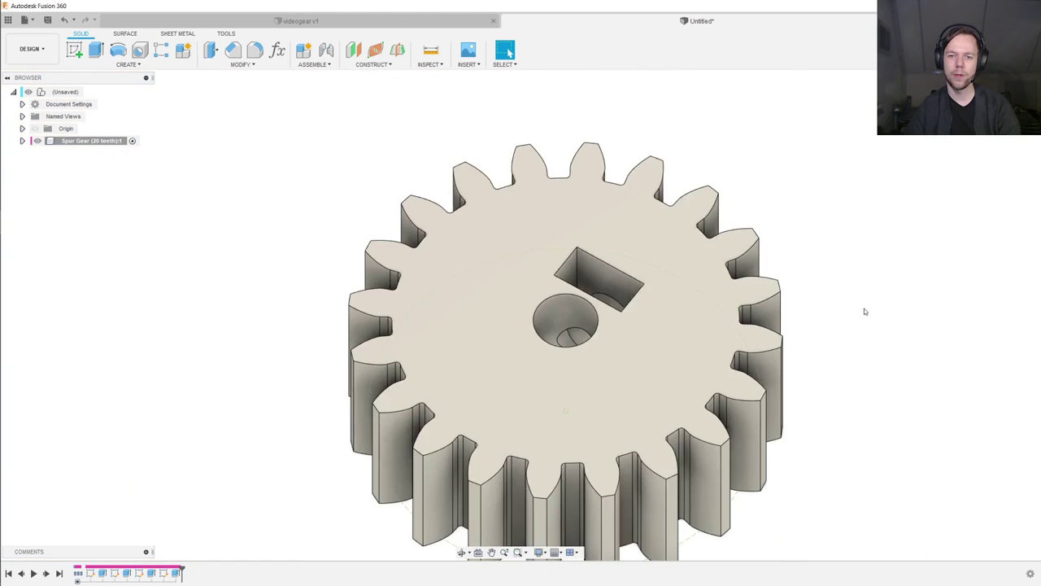
middle_click_drag(754, 339, 662, 327, "shift")
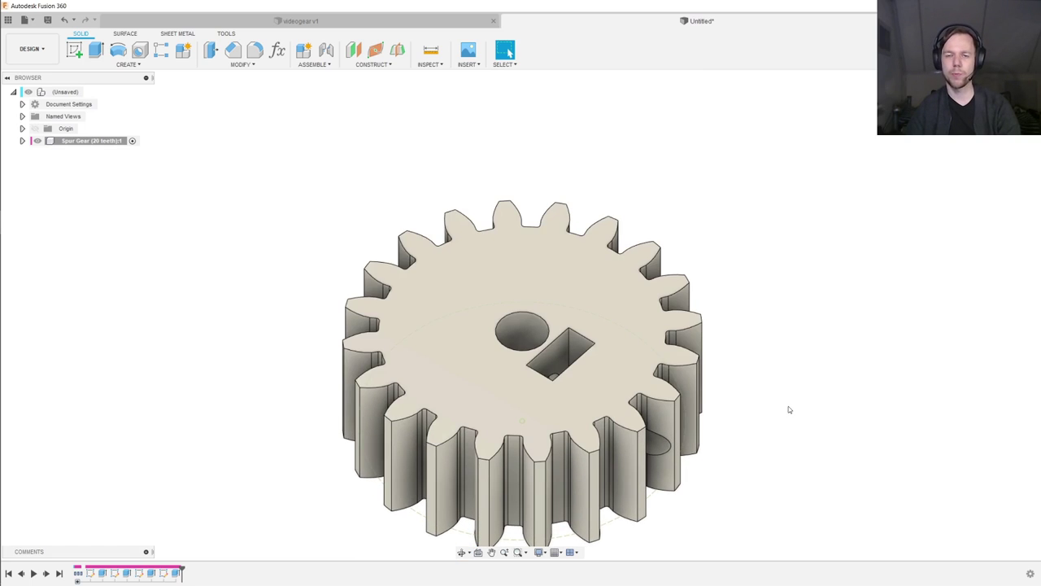
middle_click_drag(788, 409, 777, 360)
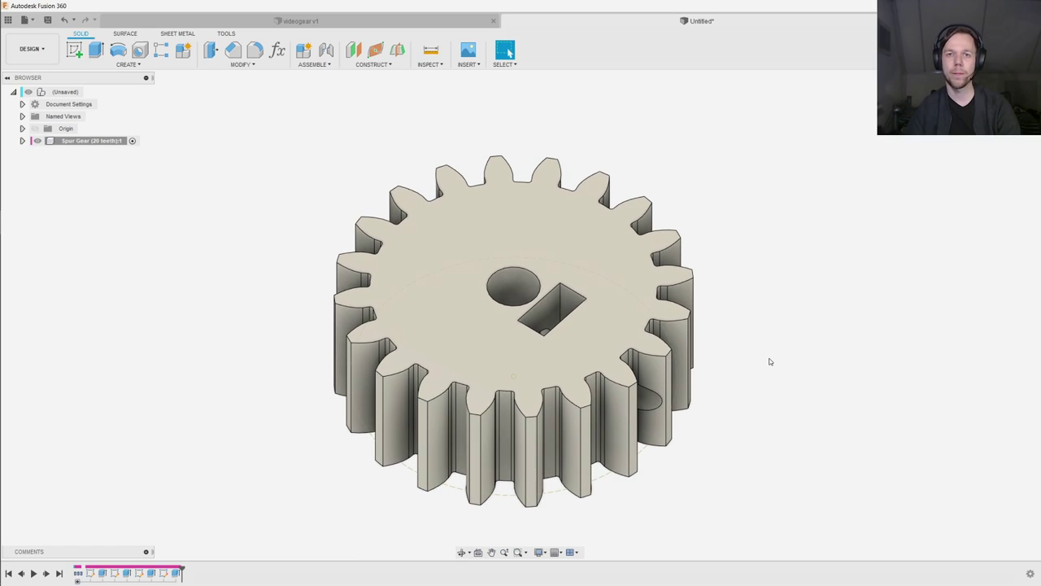
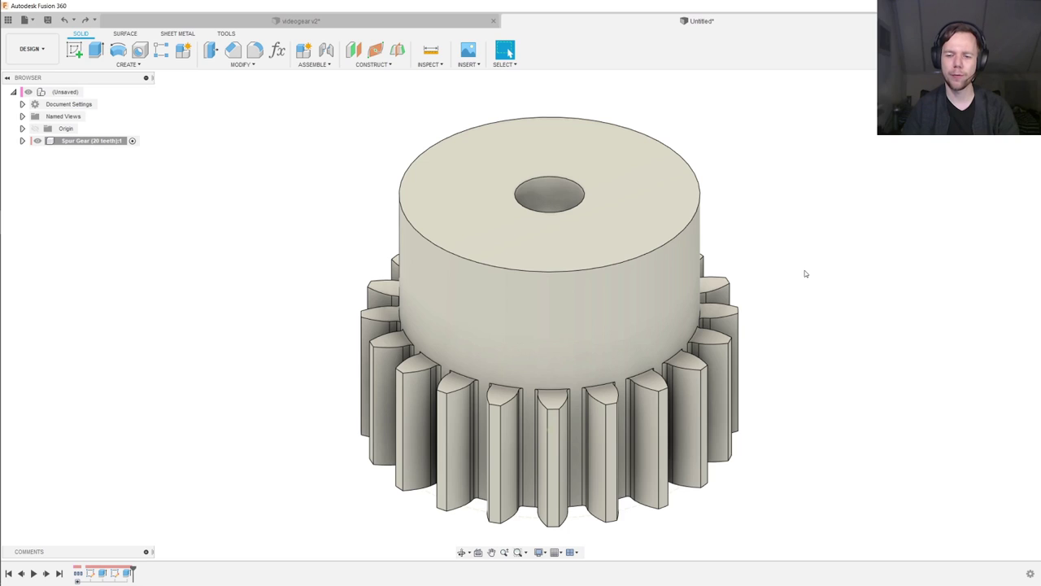
left_click(717, 361)
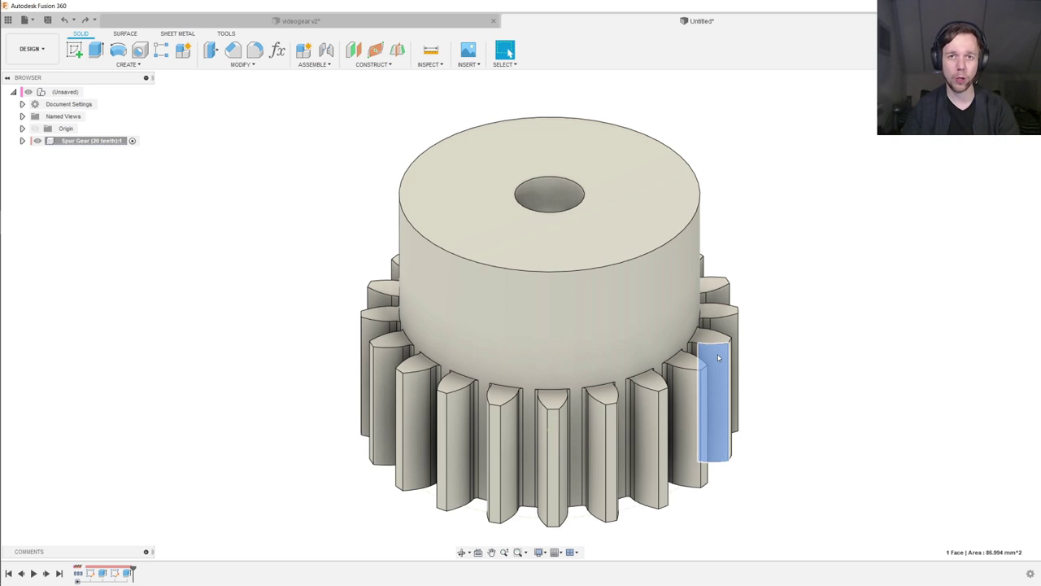
left_click(636, 274)
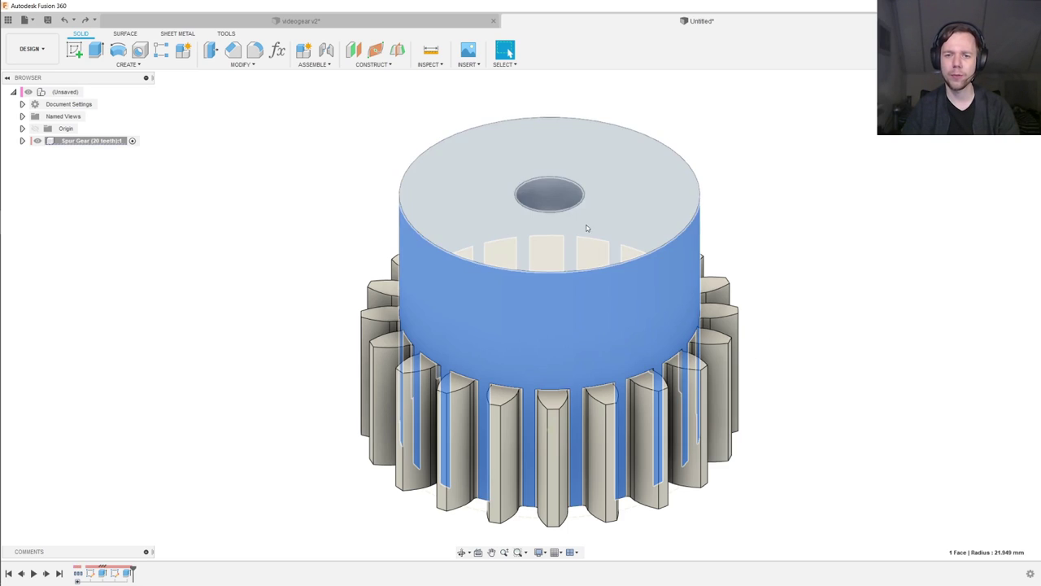
left_click(573, 185)
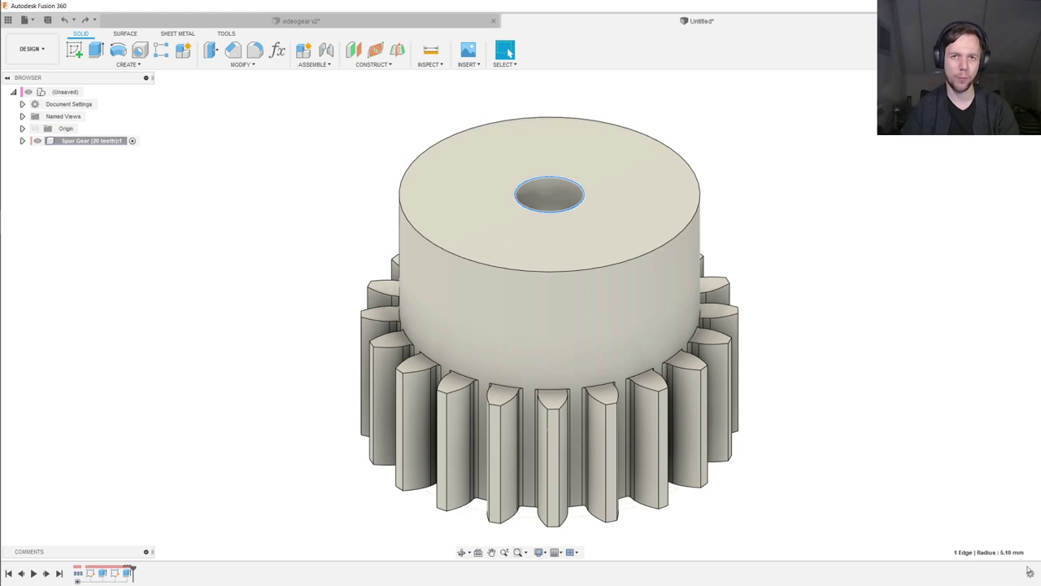
key("Escape")
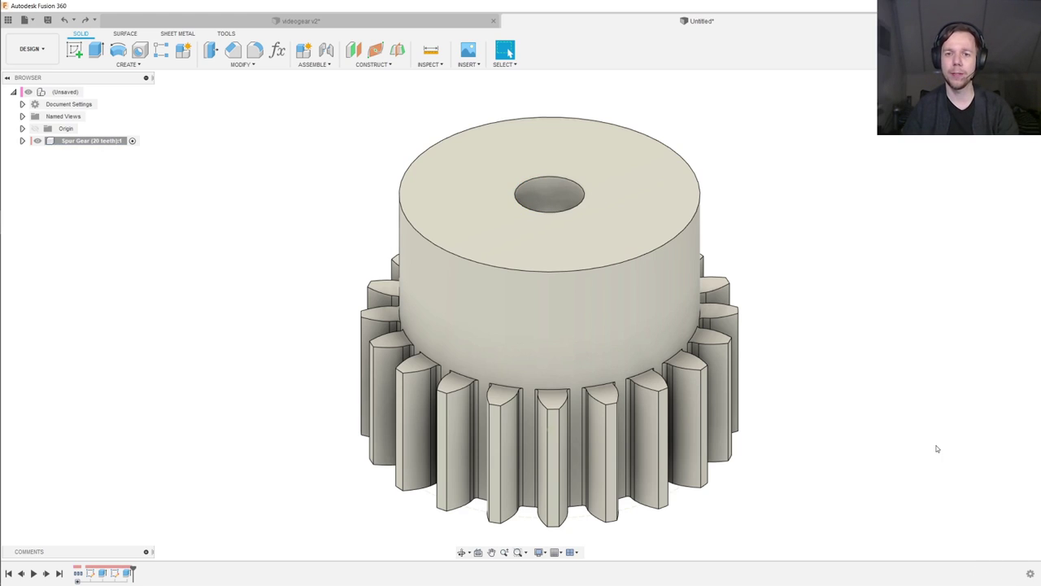
Step: Start a sketch on the vertical origin plane through the gear axis and project the outer face of the large cylindrical hub
left_click(75, 50)
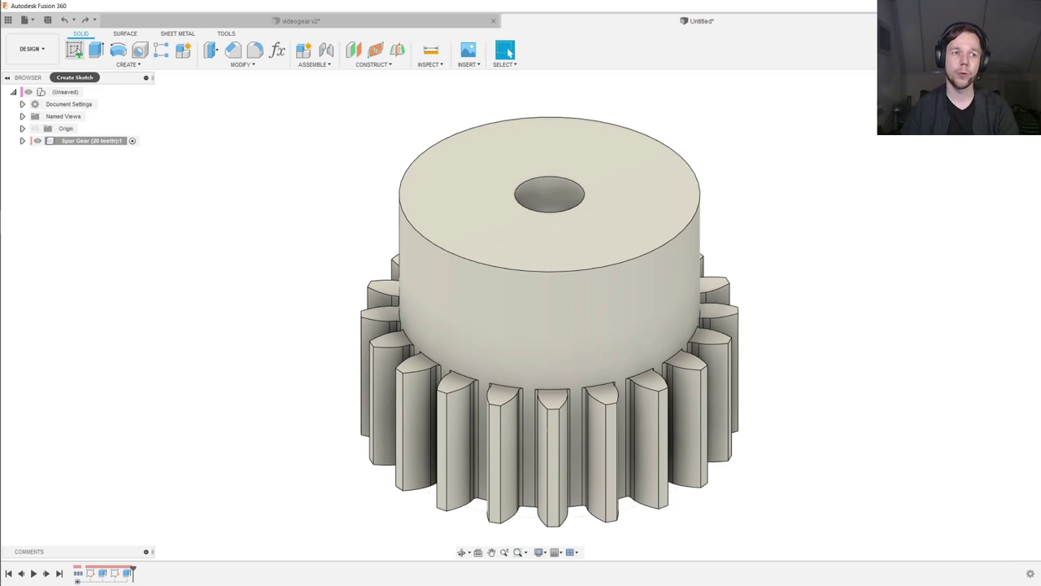
left_click(571, 416)
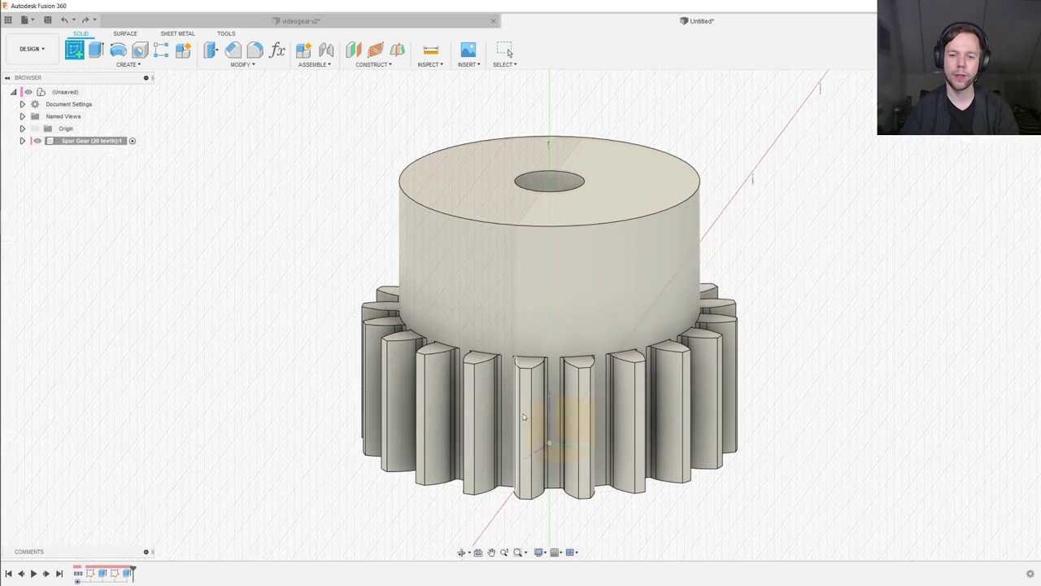
left_click(571, 416)
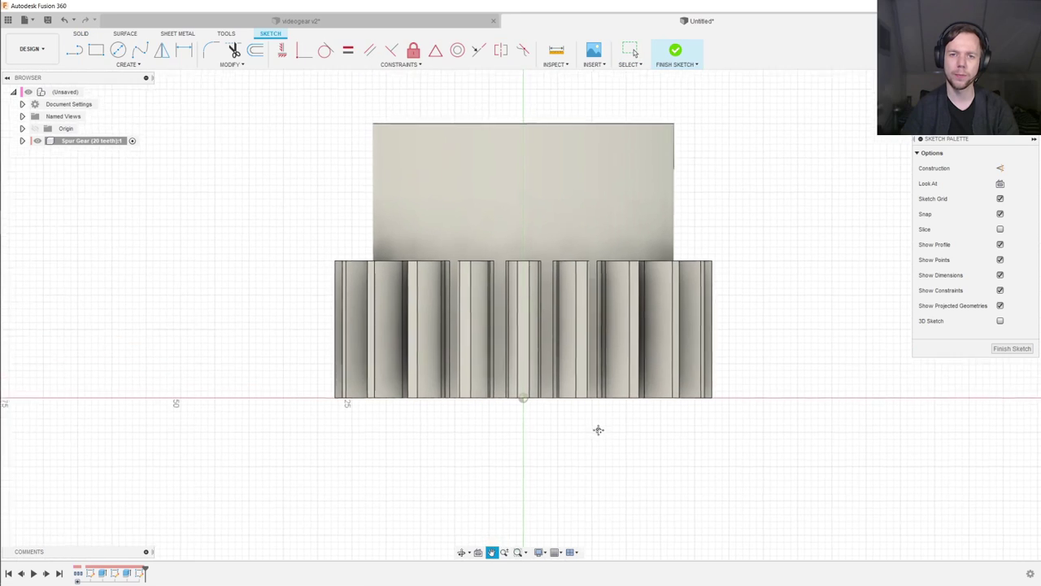
key("p")
left_click(630, 245)
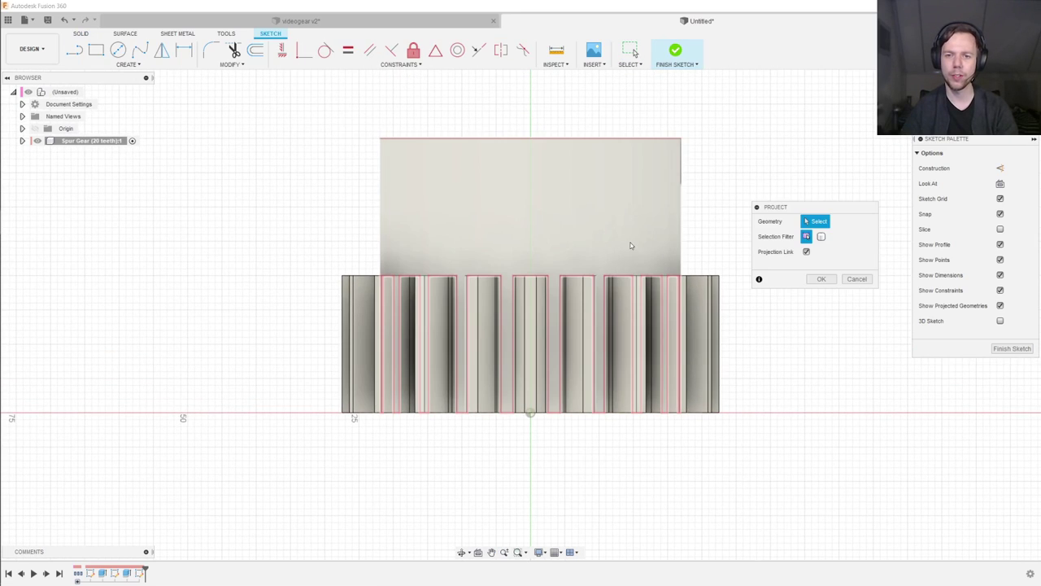
left_click(618, 197)
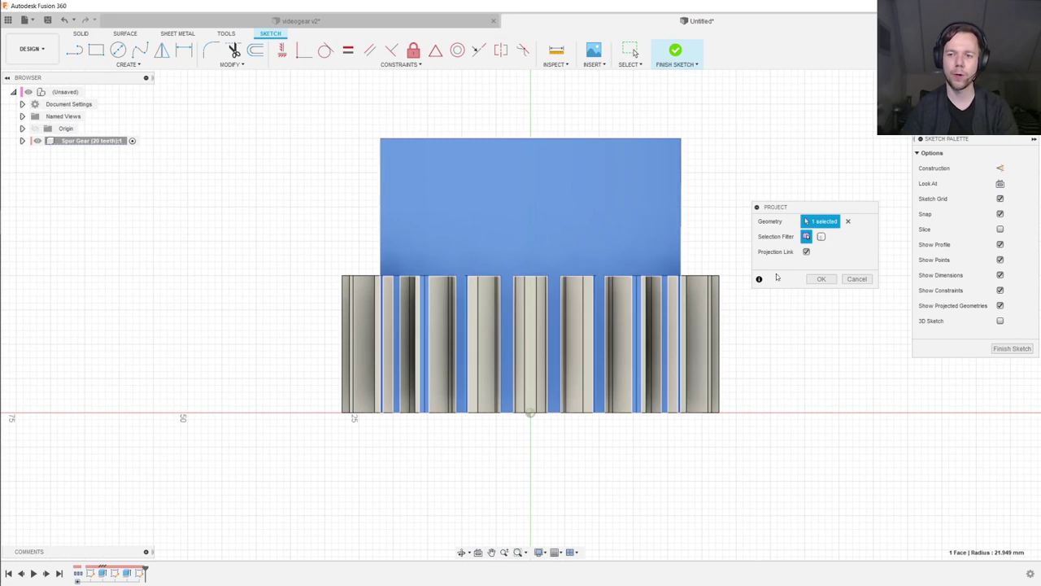
left_click(821, 279)
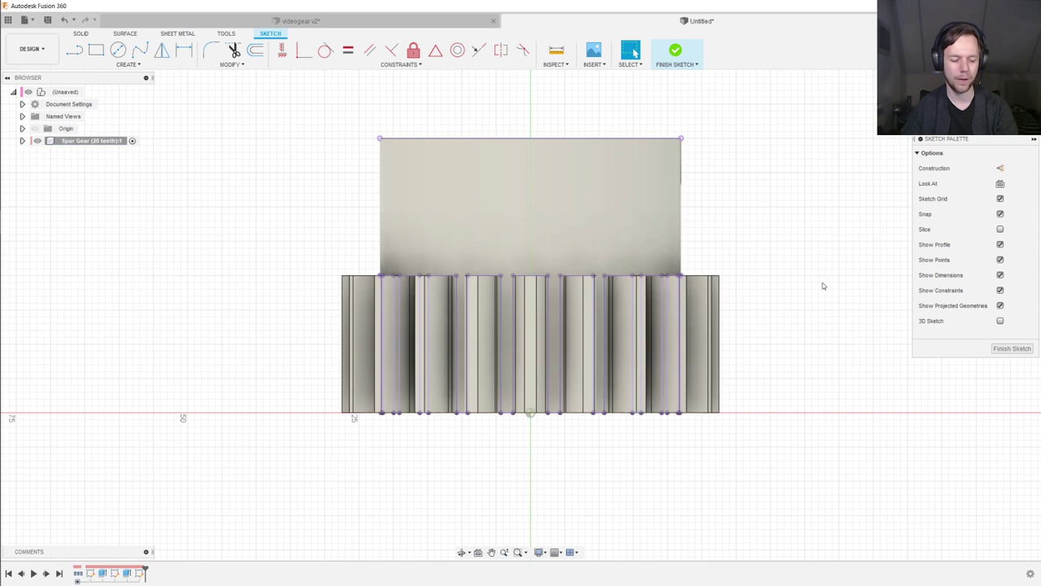
Step: Draw a vertical construction line from the midpoint of the hub's base to the midpoint of its top edge
key("x")
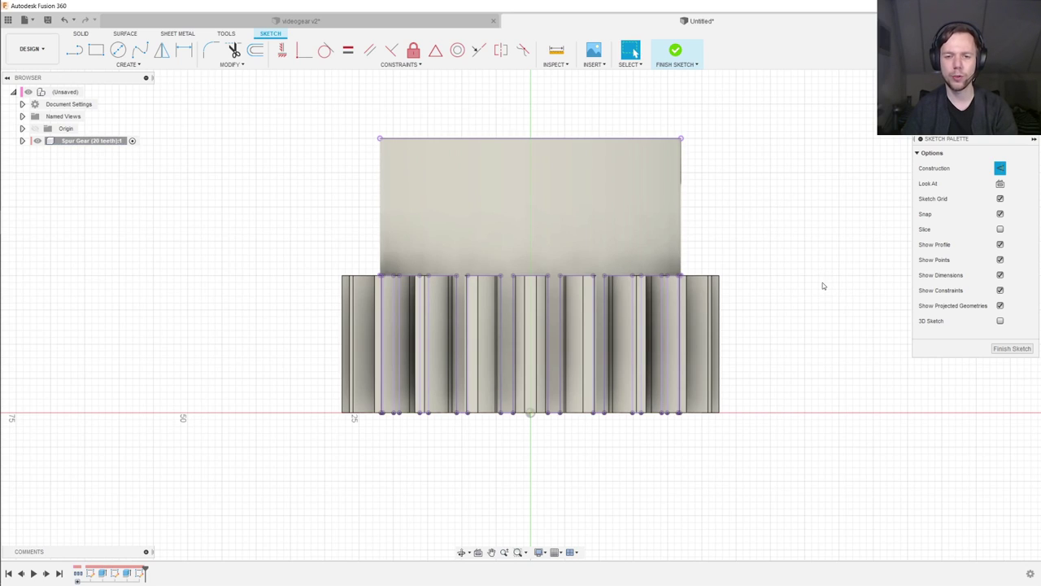
key("l")
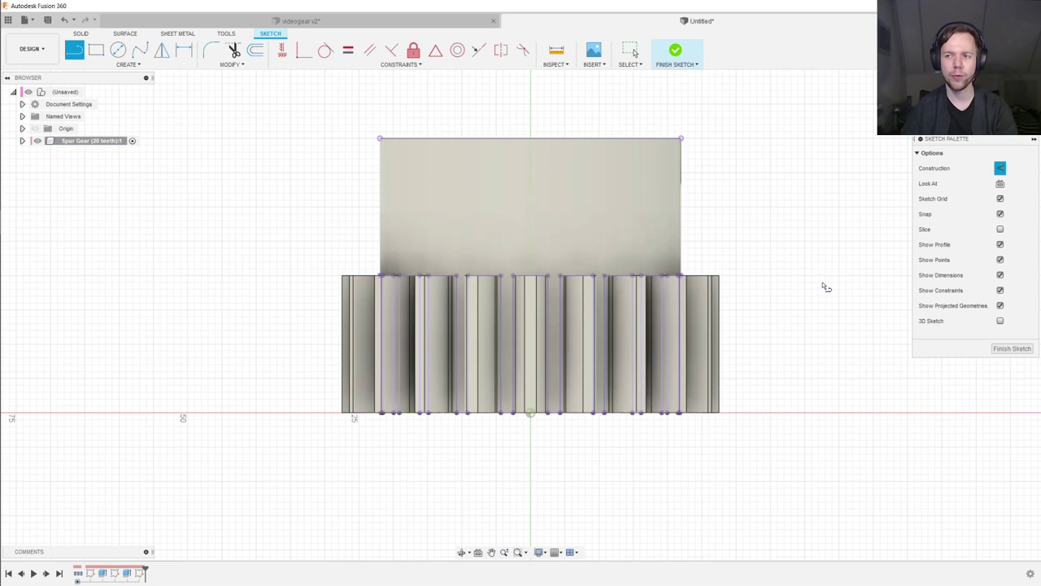
left_click(531, 275)
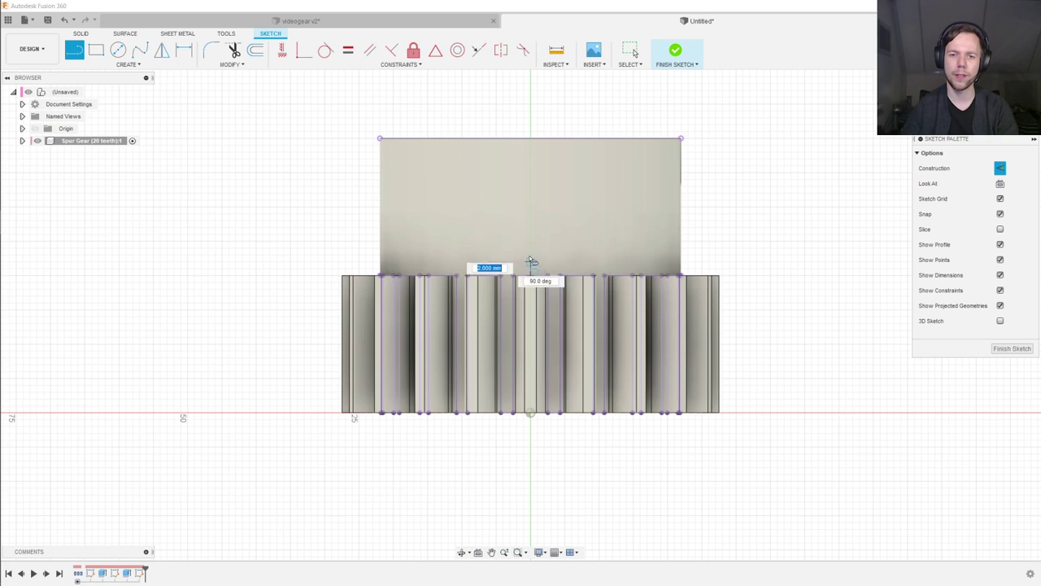
double_click(529, 137)
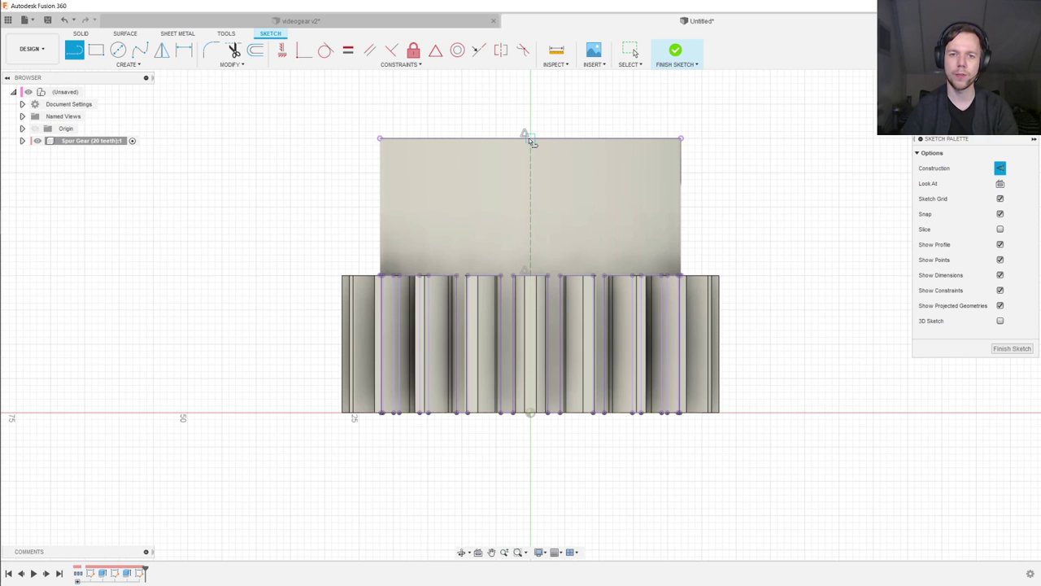
Step: Sketch a normal 4.2 mm diameter circle at the midpoint of the construction line and finish the sketch
middle_click_drag(588, 222, 588, 290)
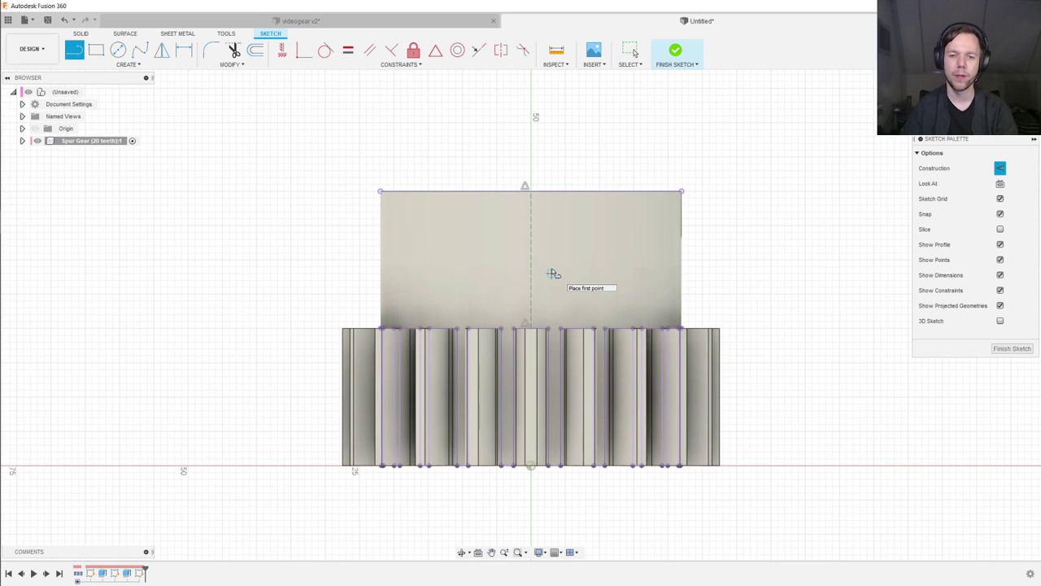
key("x")
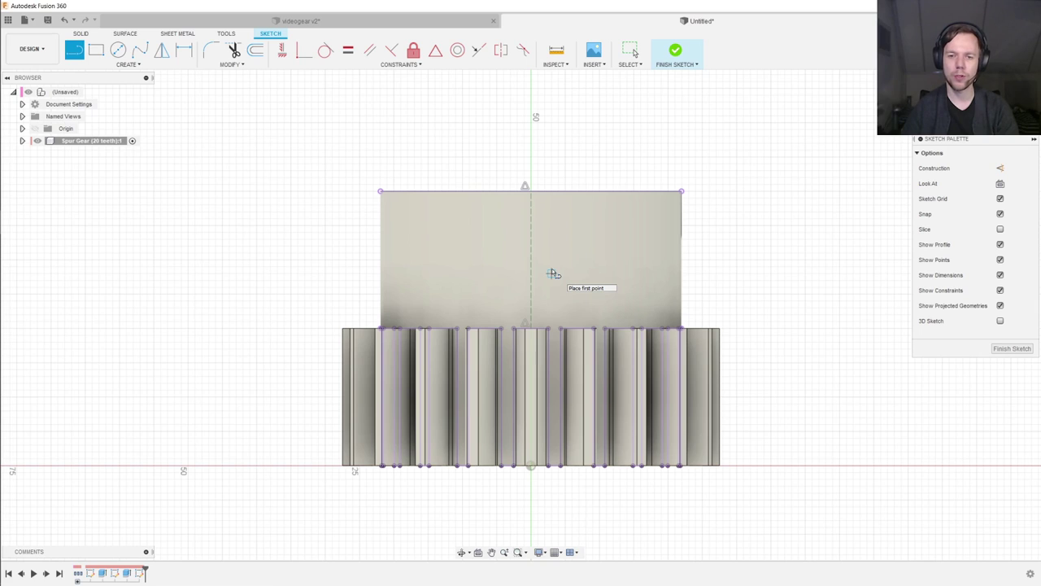
key("c")
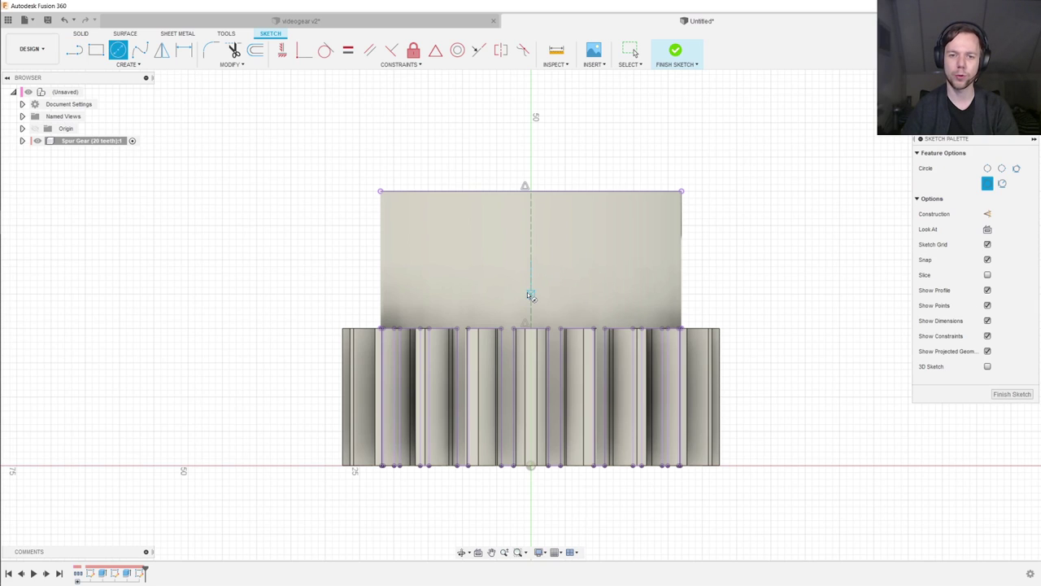
scroll(531, 294, "up", 2)
scroll(531, 294, "up", 1)
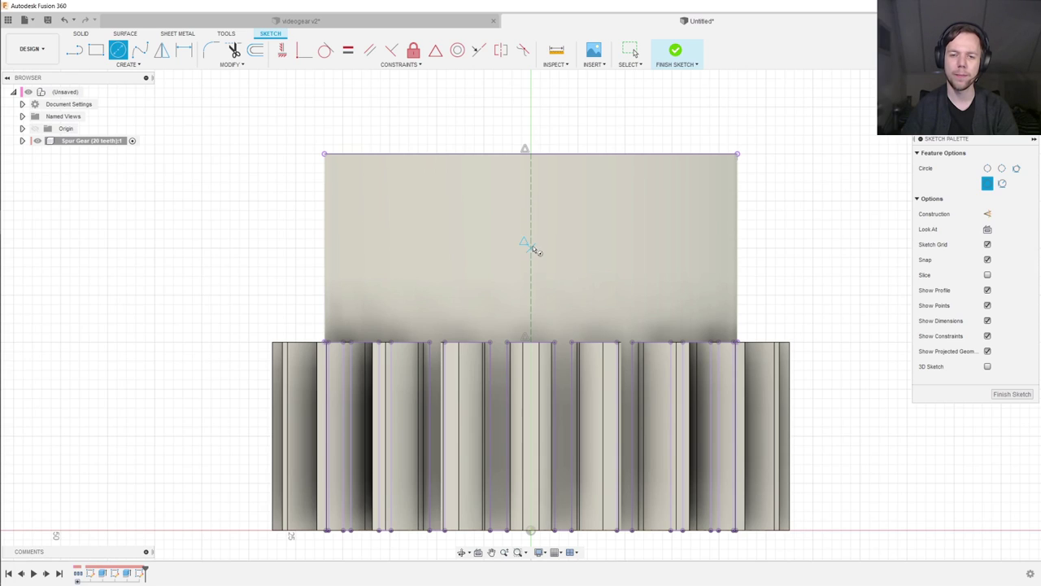
left_click(530, 247)
type("4")
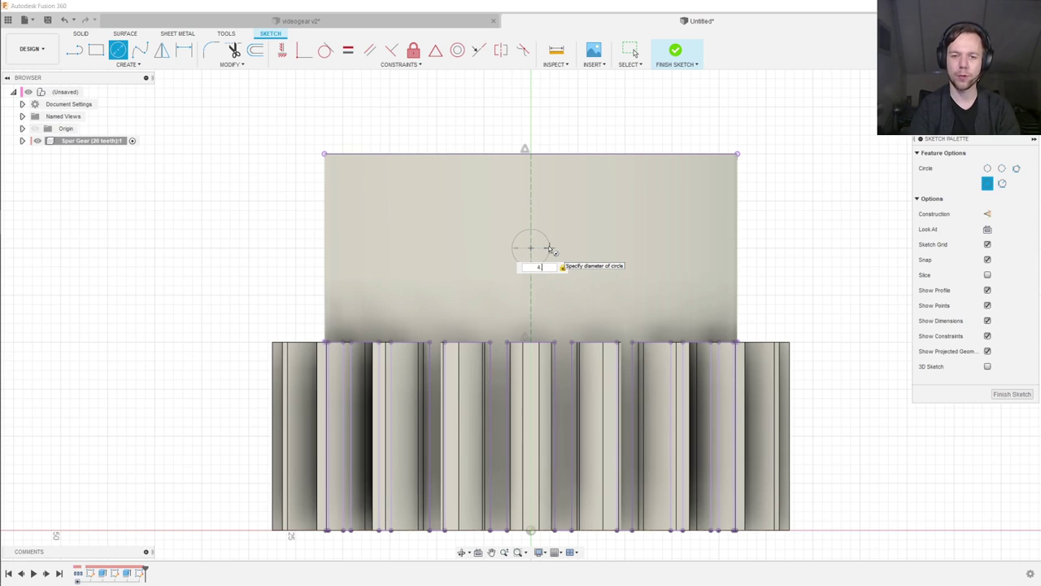
type(".2")
key("Return")
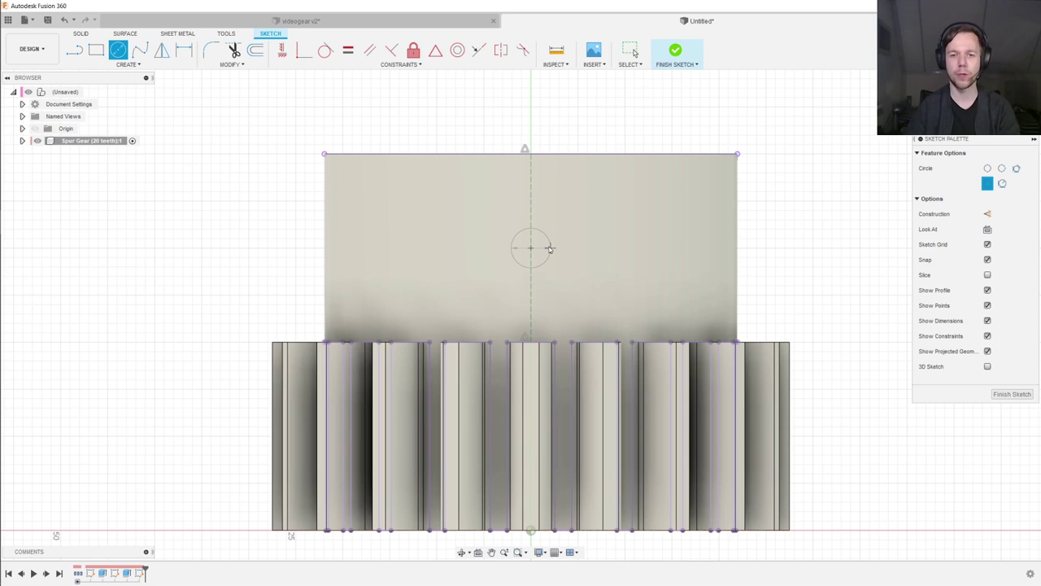
key("Escape")
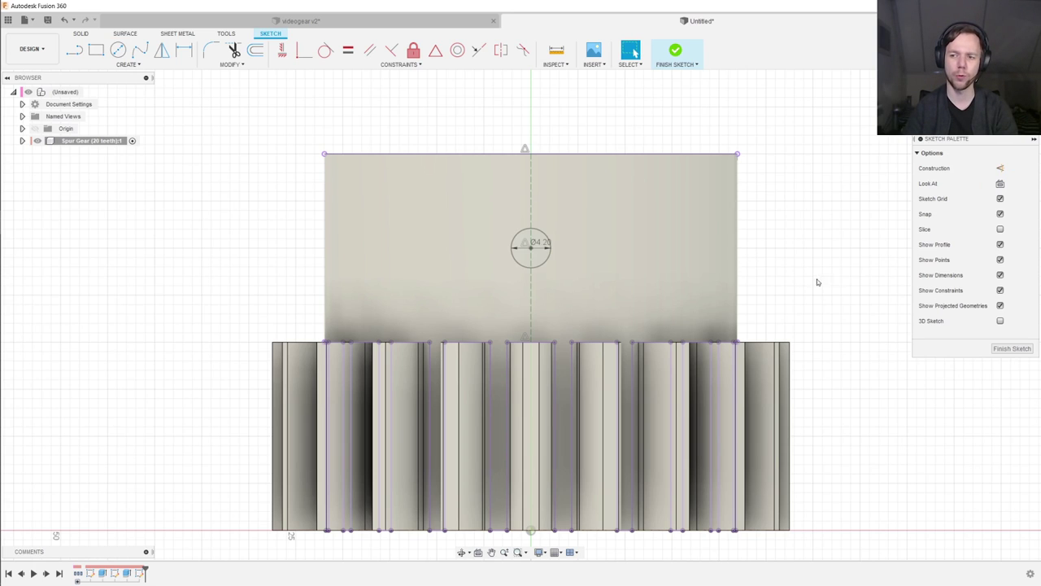
left_click(1000, 347)
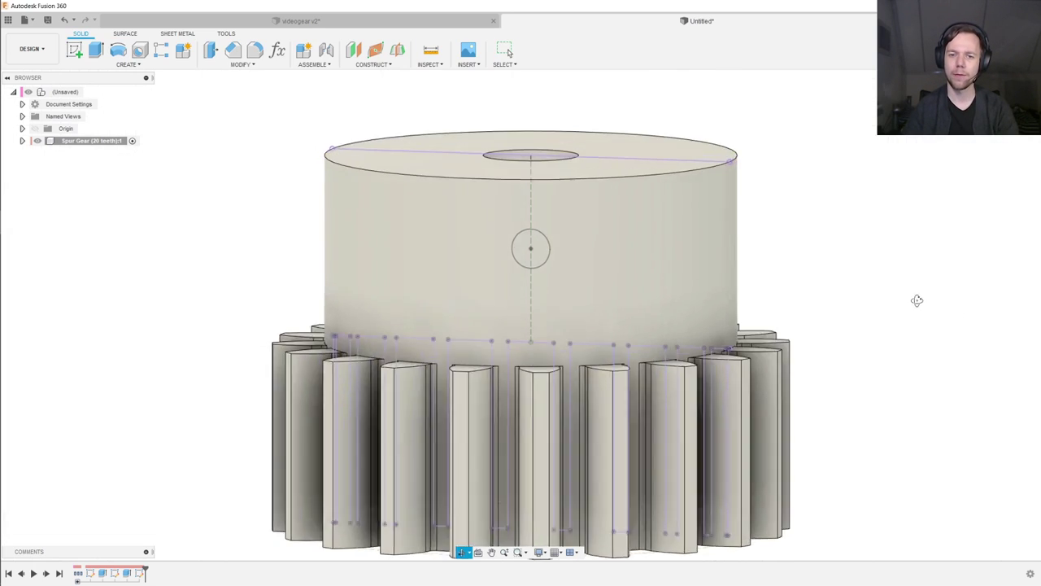
Step: Extrude the circle as a two-sided cut through the hub with the extent of both sides set to All
key("e")
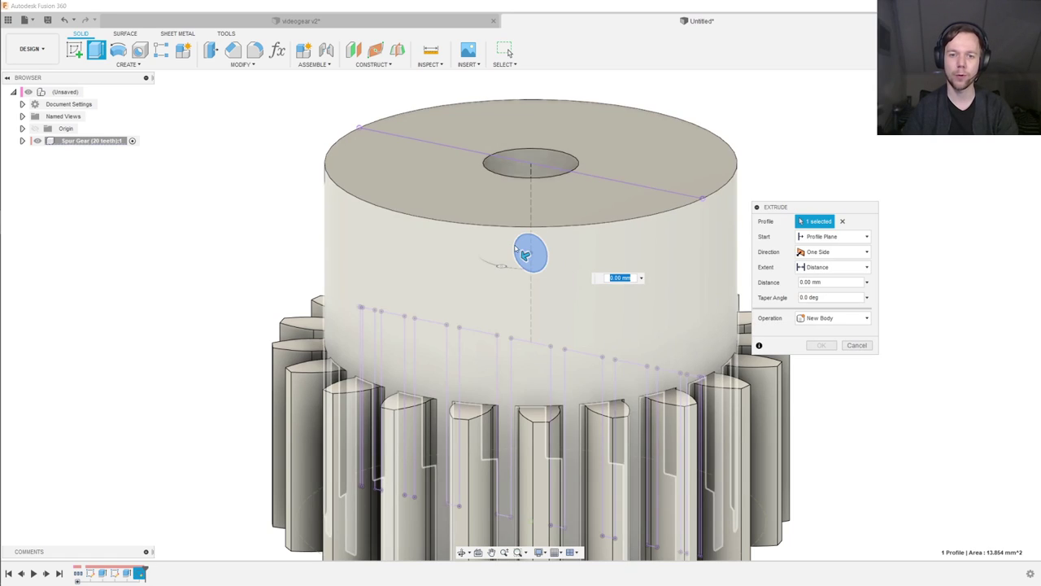
left_click(834, 251)
left_click(823, 278)
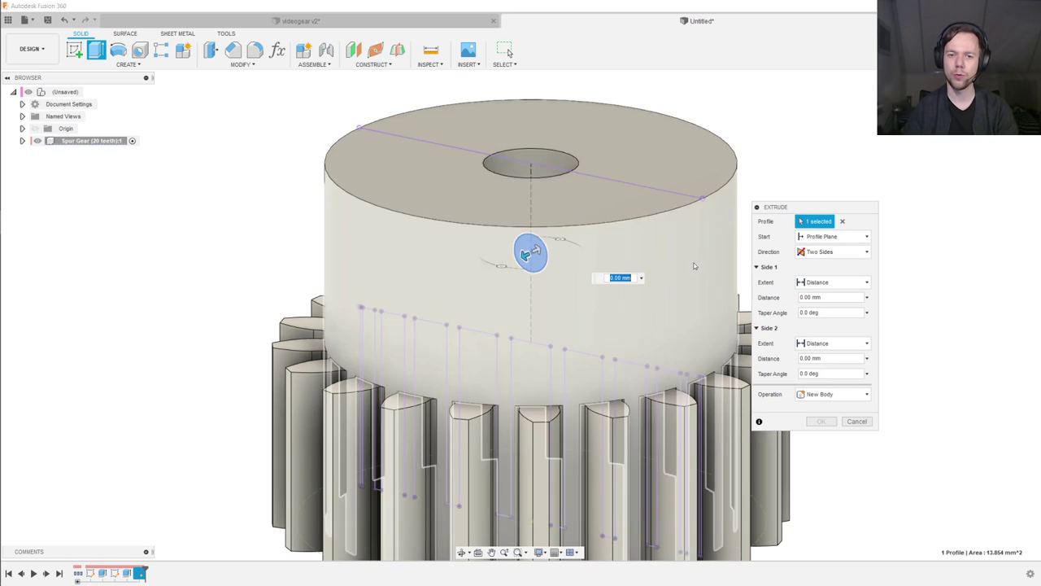
type("6")
key("Tab")
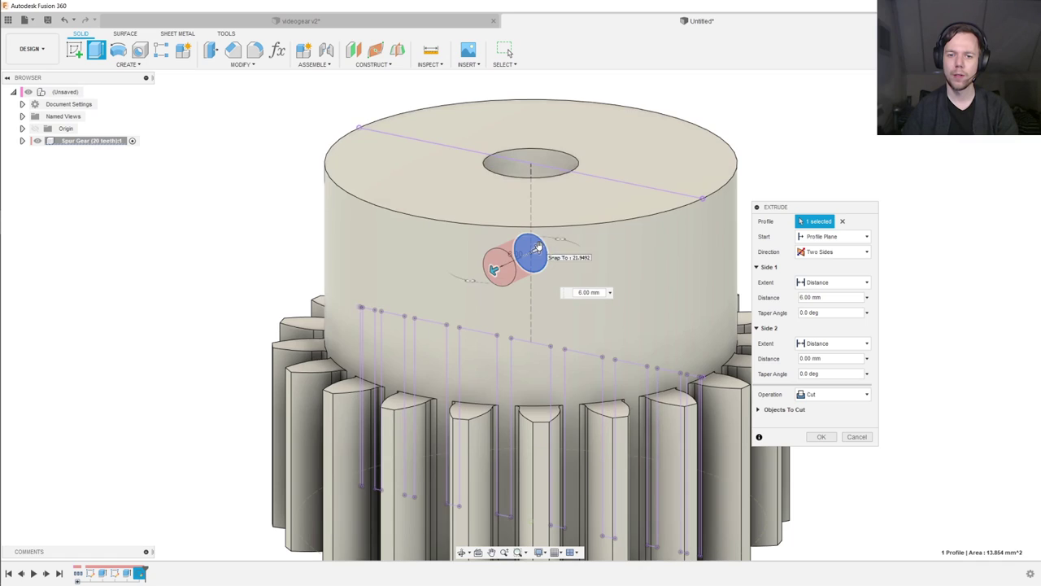
type("5")
left_click(833, 282)
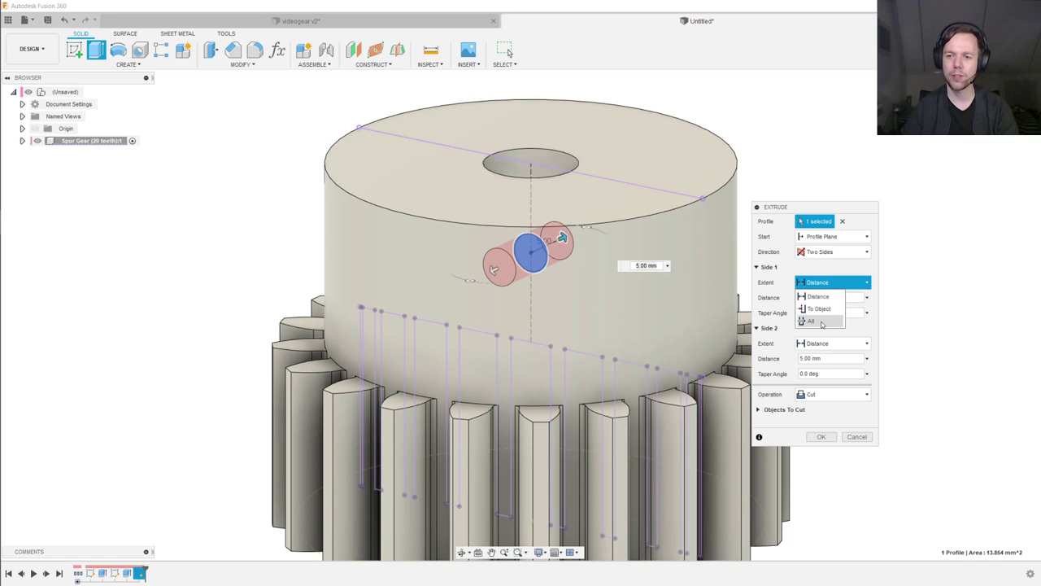
left_click(822, 323)
left_click(830, 313)
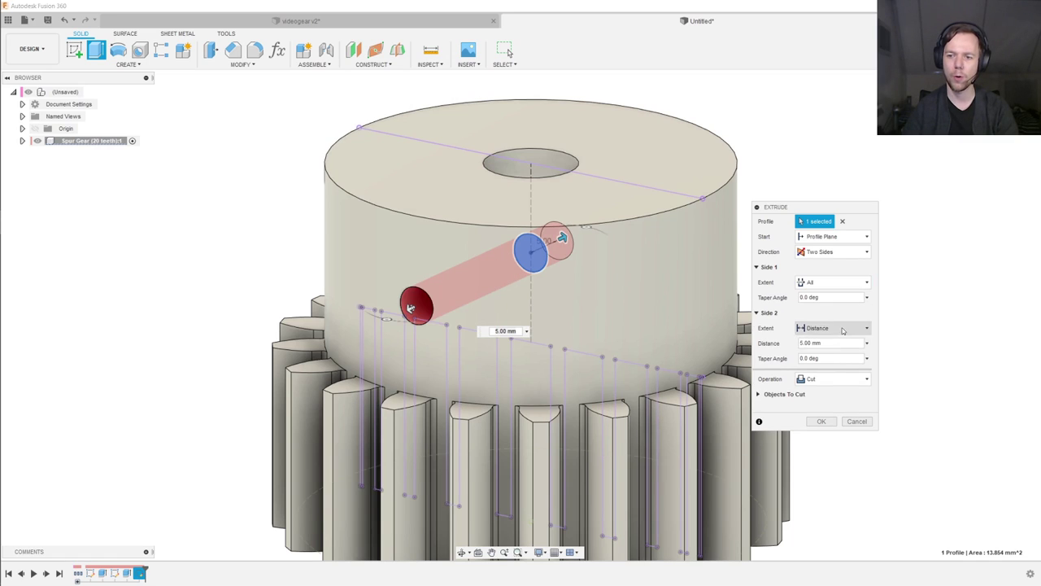
left_click(813, 351)
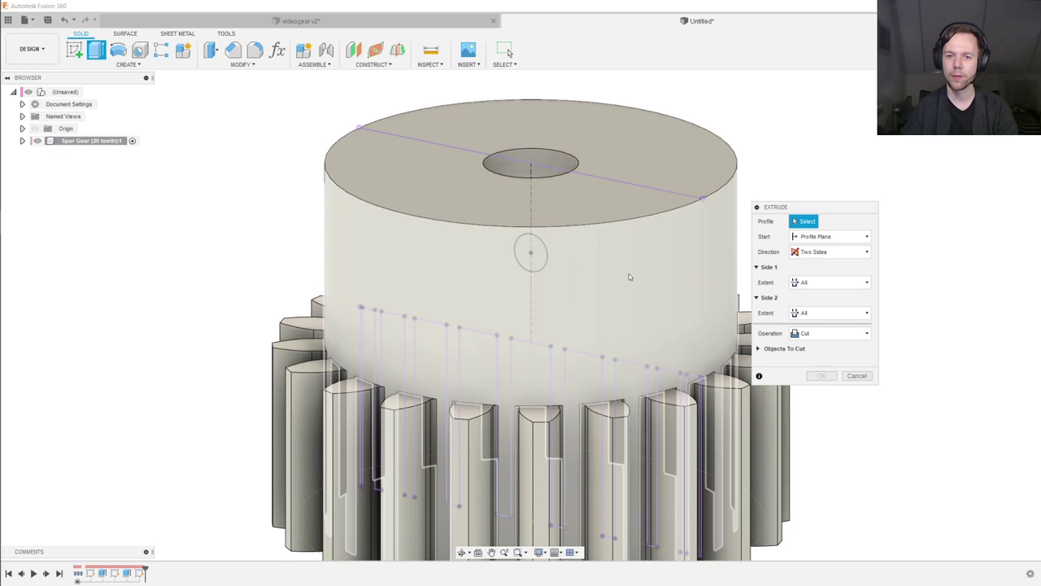
left_click(536, 258)
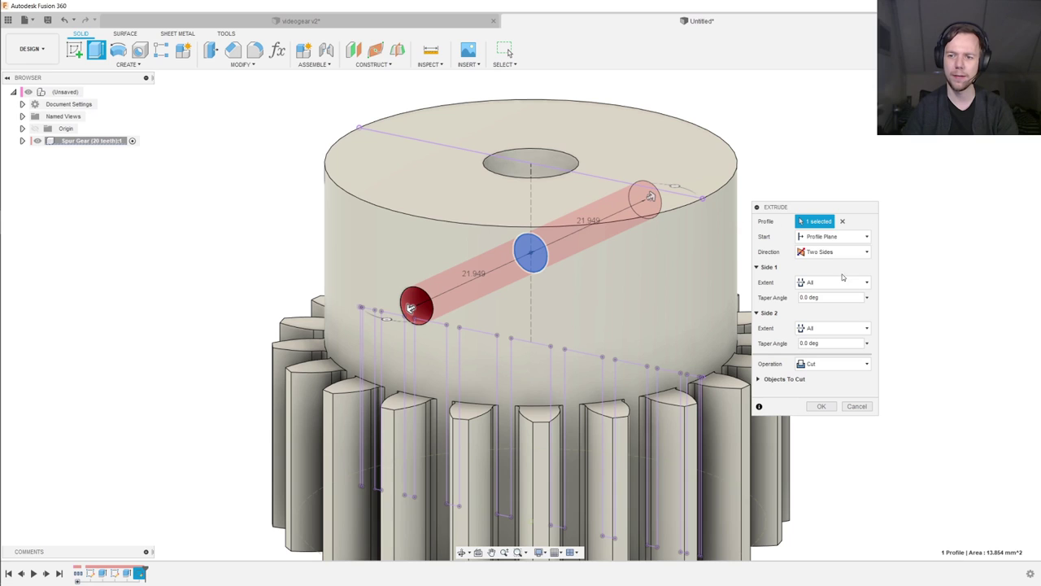
left_click(822, 406)
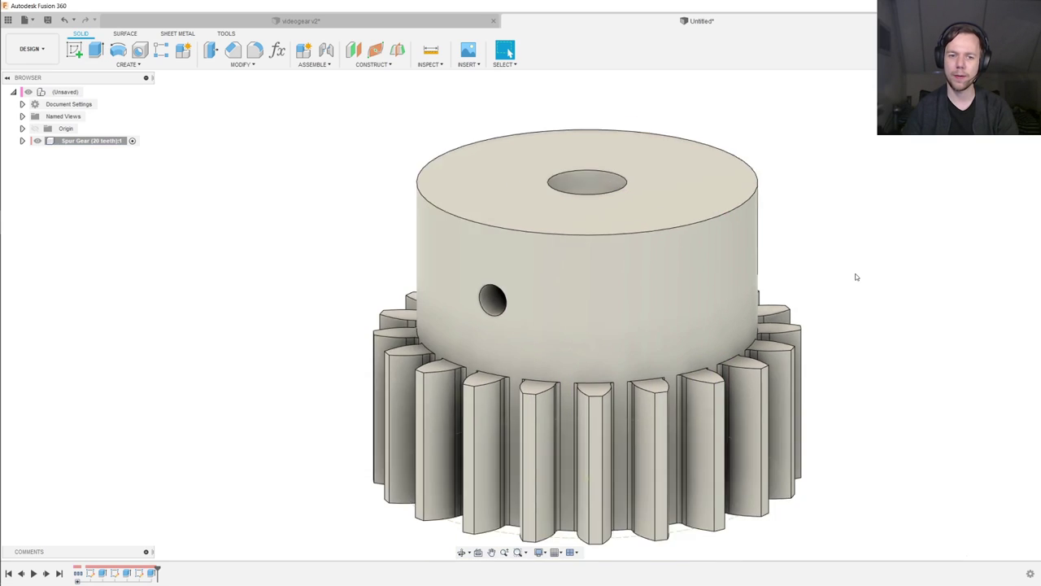
Step: Create a tangent plane on the hub's cylindrical face at 0 degrees, using the gear's vertical origin plane as reference
mouse_move(856, 277)
middle_mouse_down("shift")
mouse_move(886, 255)
mouse_move(845, 285)
middle_mouse_up("shift")
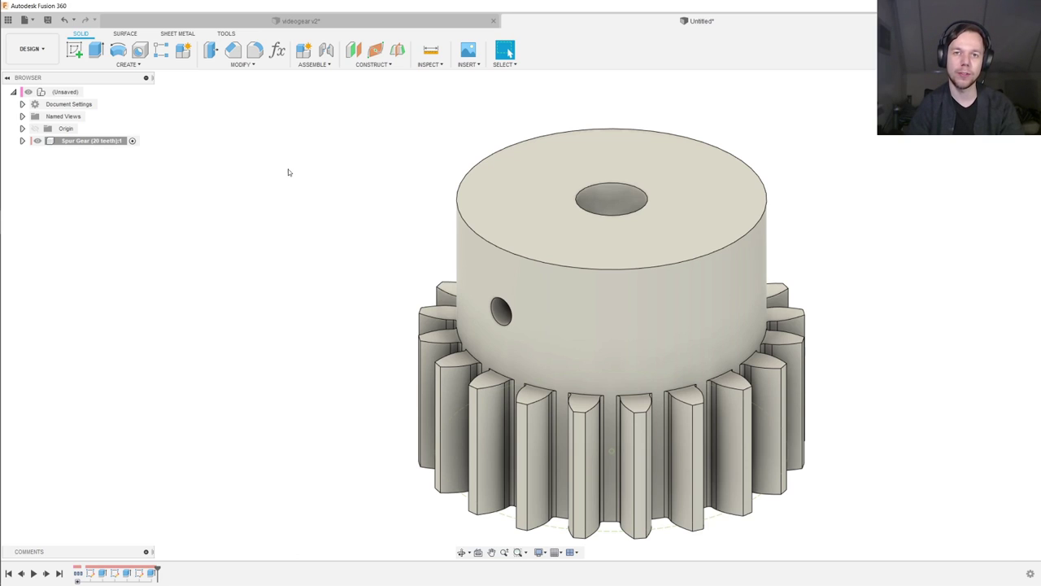
middle_click_drag(276, 167, 260, 155)
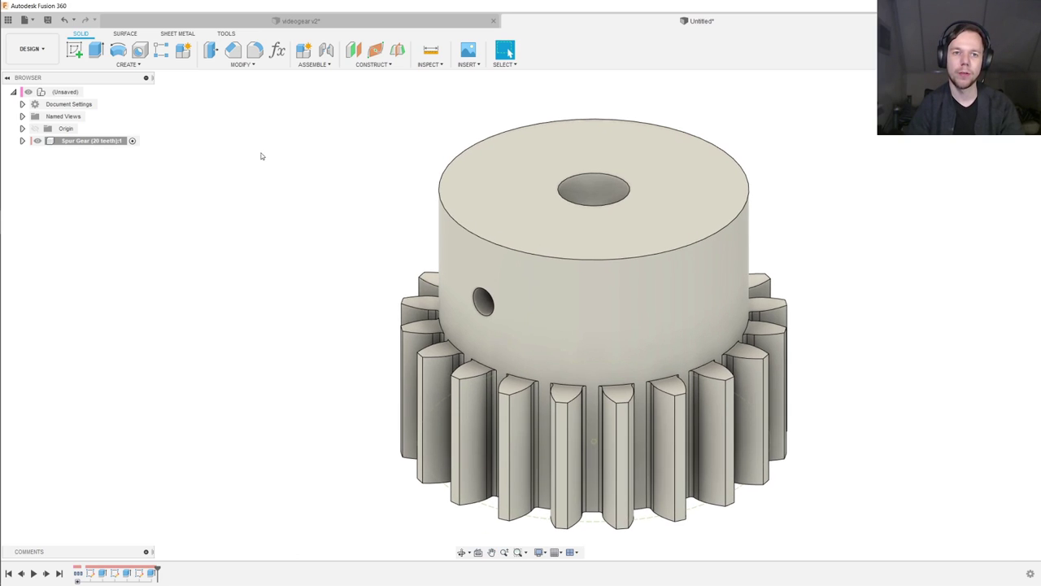
left_click(372, 64)
left_click(388, 101)
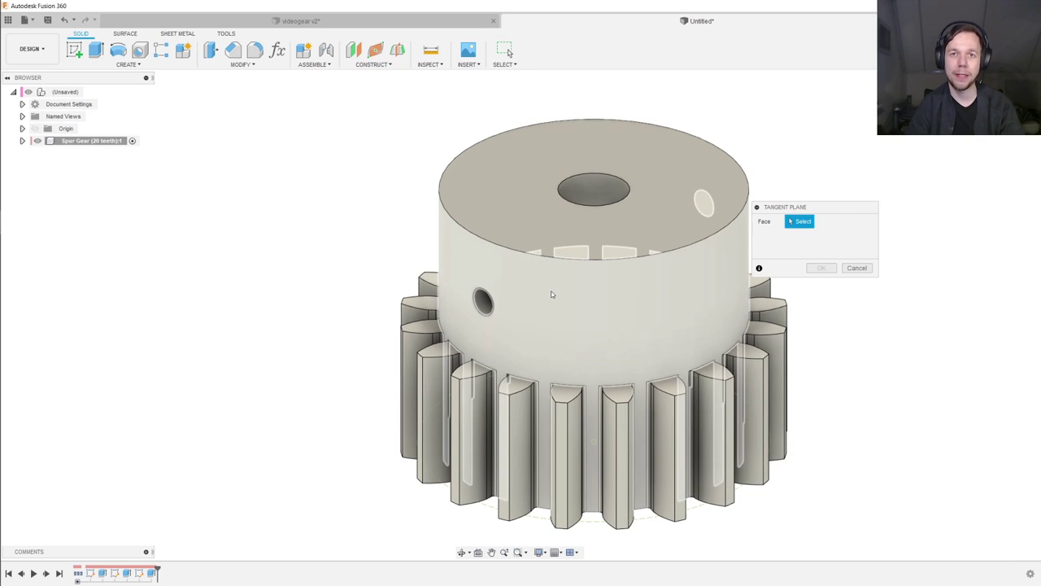
left_click(551, 296)
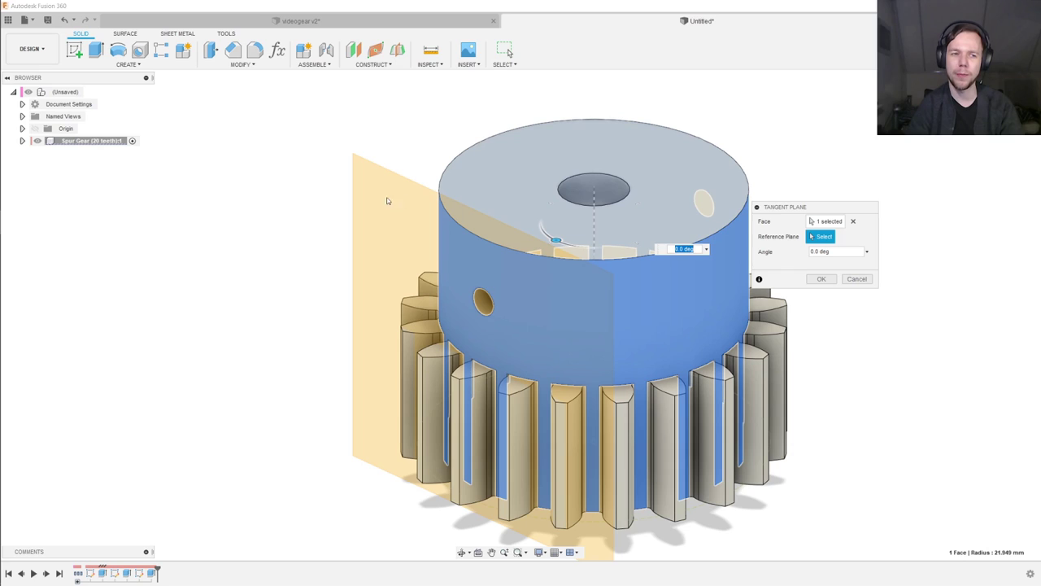
left_click(23, 141)
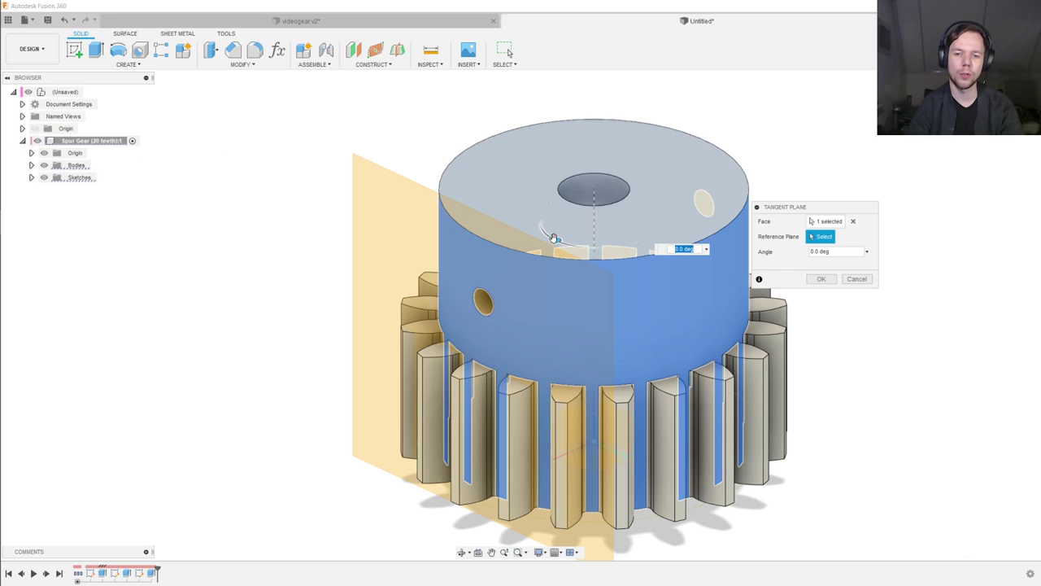
middle_click_drag(648, 270, 476, 333)
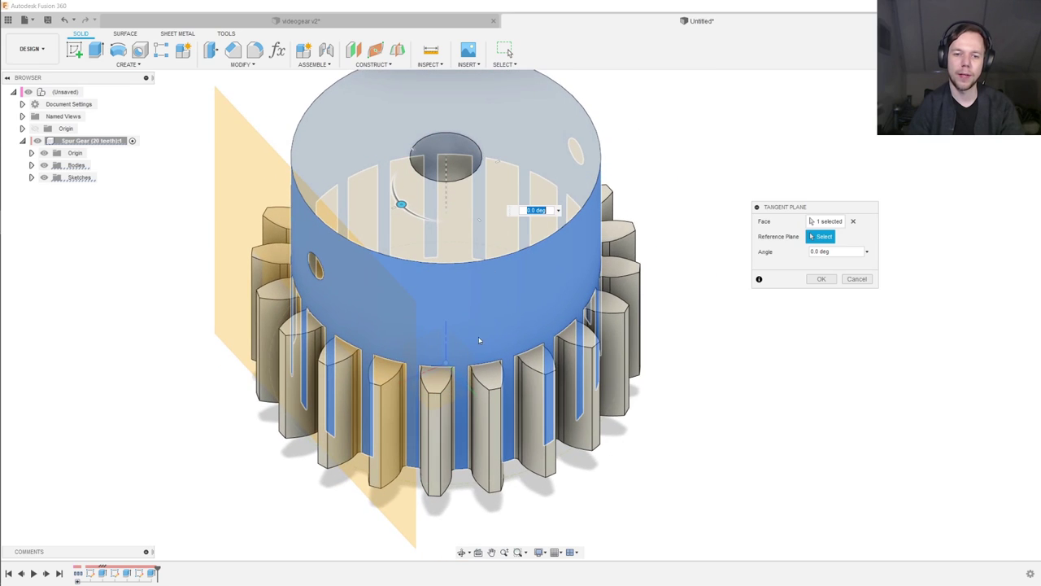
left_click(460, 352)
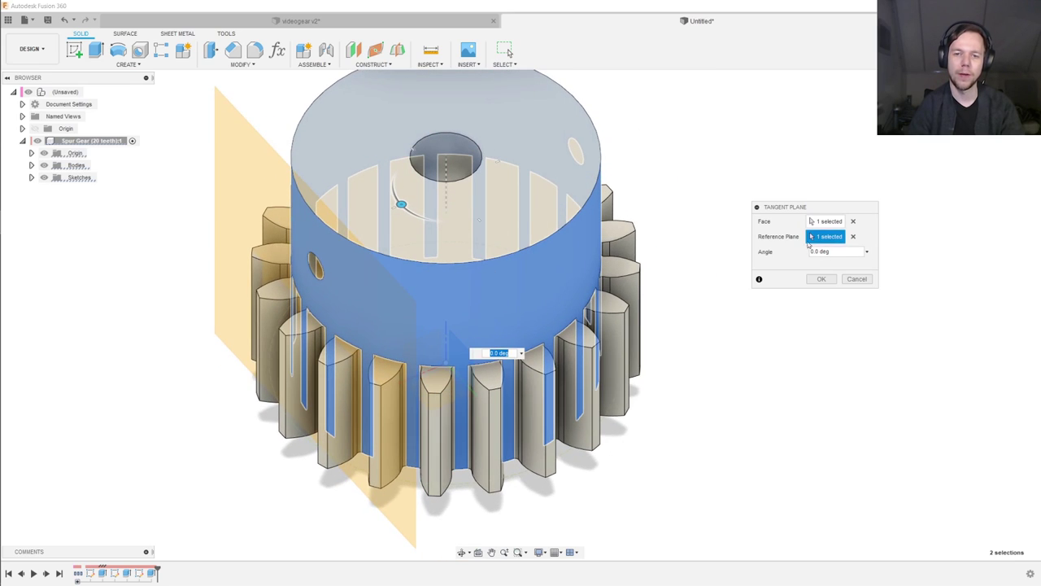
left_click(821, 278)
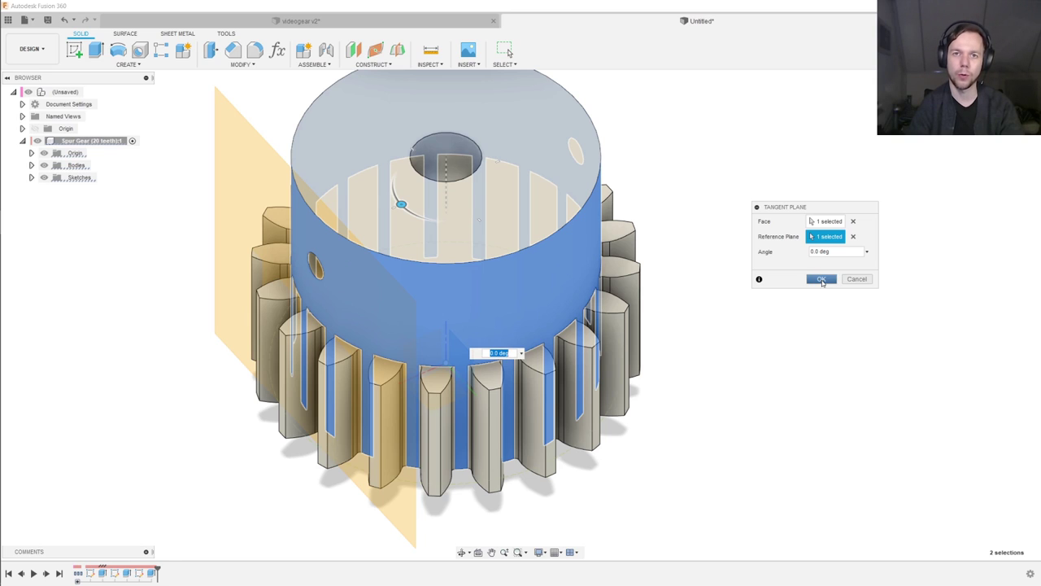
Step: Start a sketch on the new tangent plane and project the hub's cylindrical face with the screw hole's outline
middle_click_drag(821, 281, 765, 271, "shift")
left_click(257, 190)
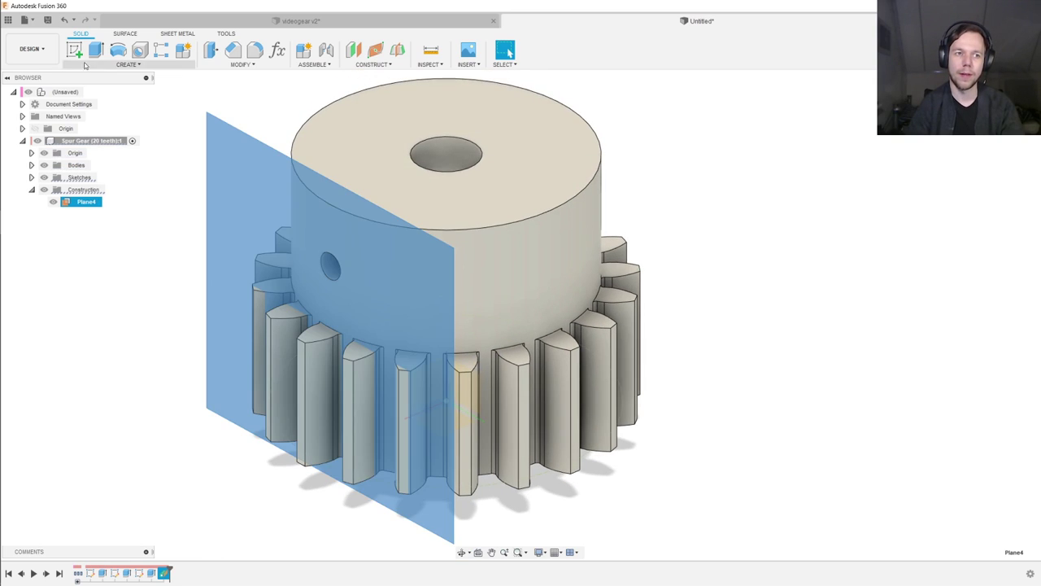
left_click(74, 51)
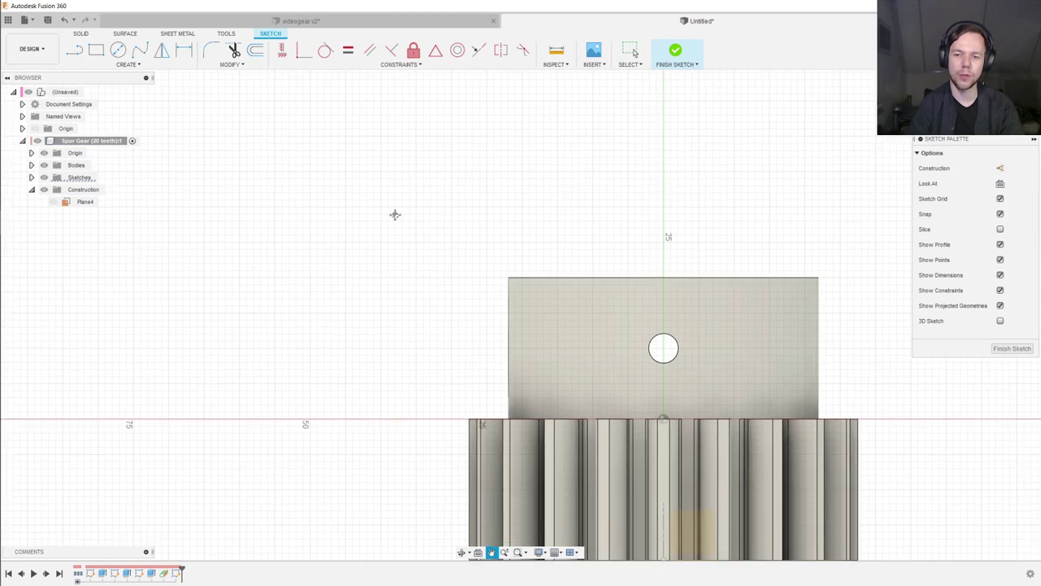
key("o")
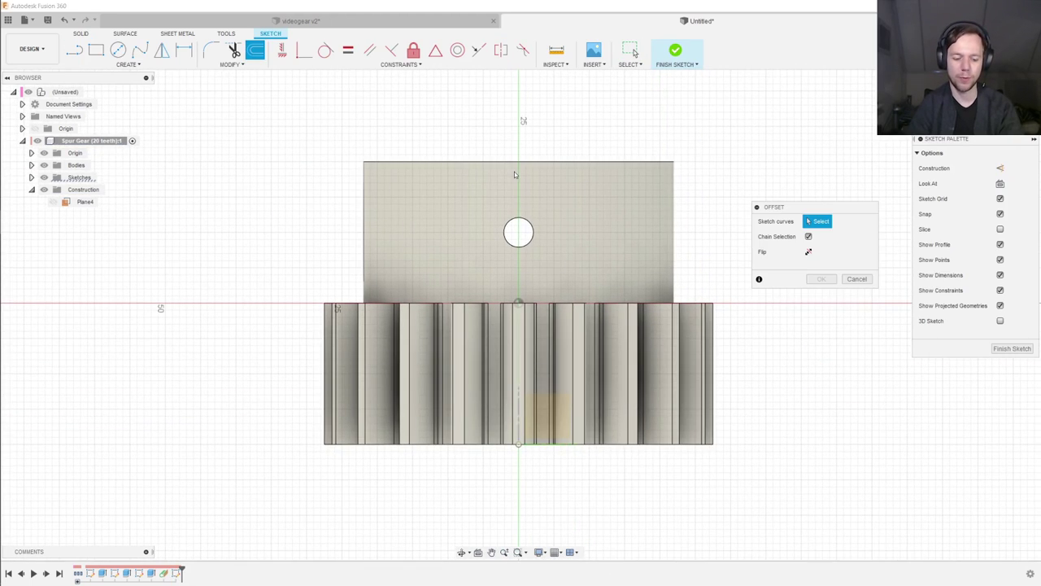
key("p")
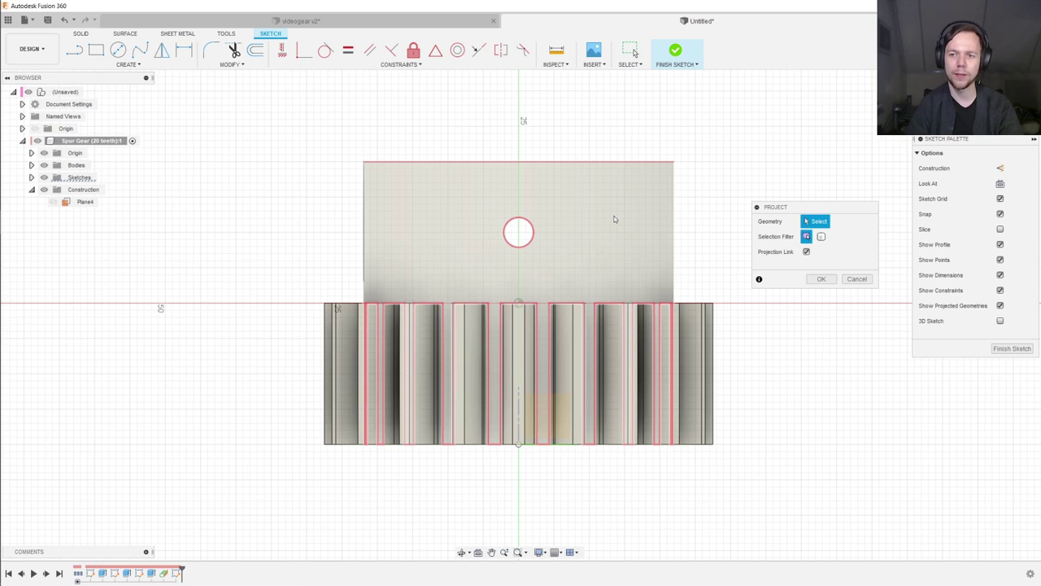
left_click(614, 219)
left_click(821, 278)
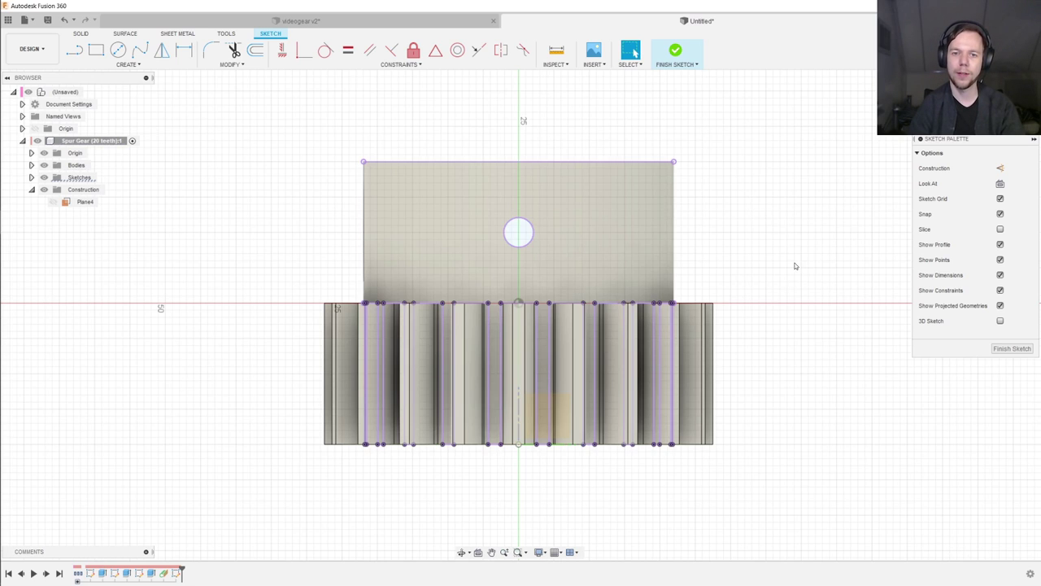
Step: Draw a vertical construction line from the midpoint of the hub's projected upper edge to the sketch origin
scroll(653, 251, "up", 1)
scroll(653, 251, "up", 2)
middle_click_drag(520, 206, 594, 214)
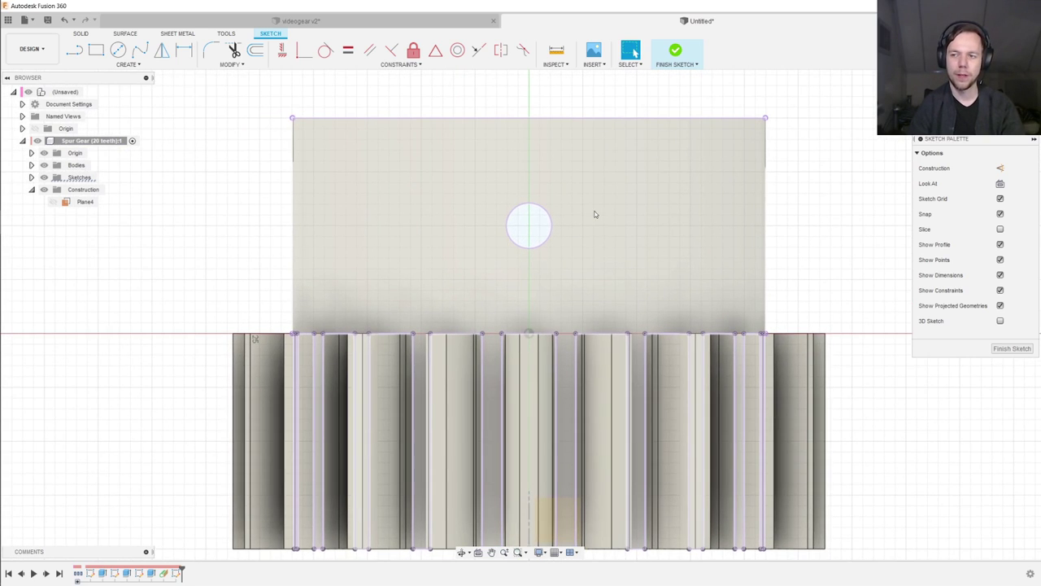
key("c")
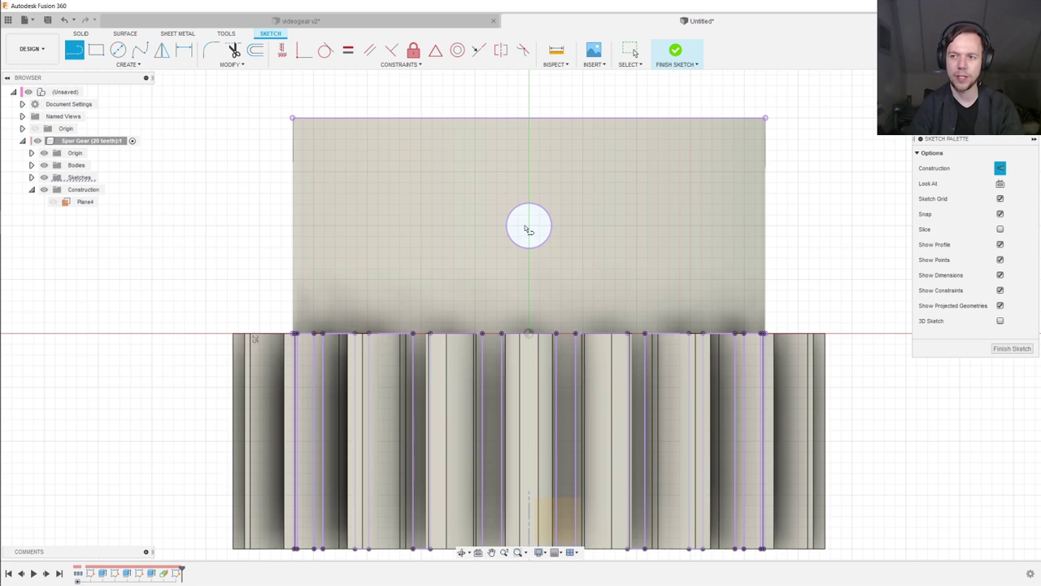
key("Escape")
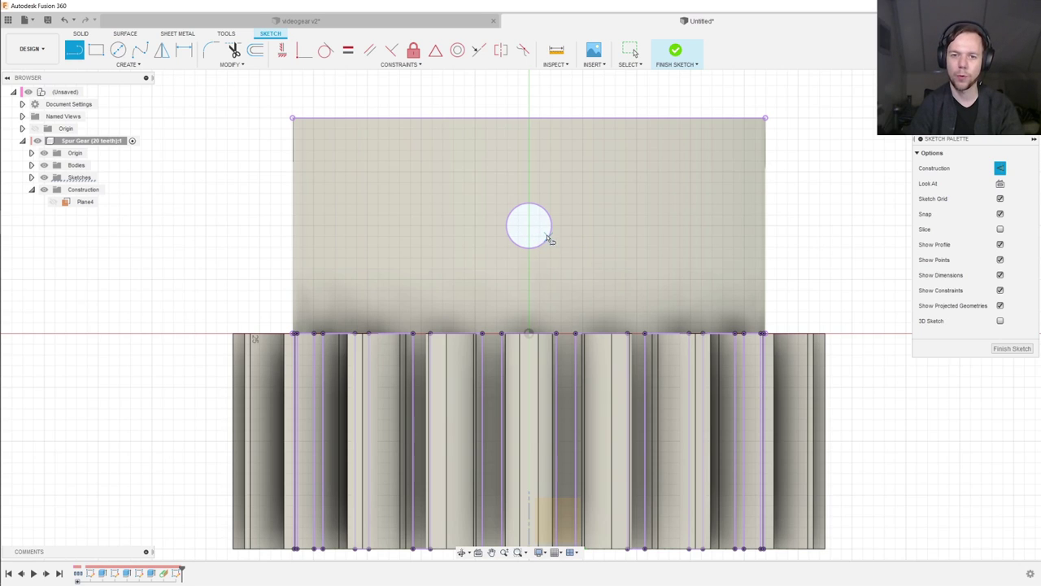
left_click(529, 118)
double_click(528, 334)
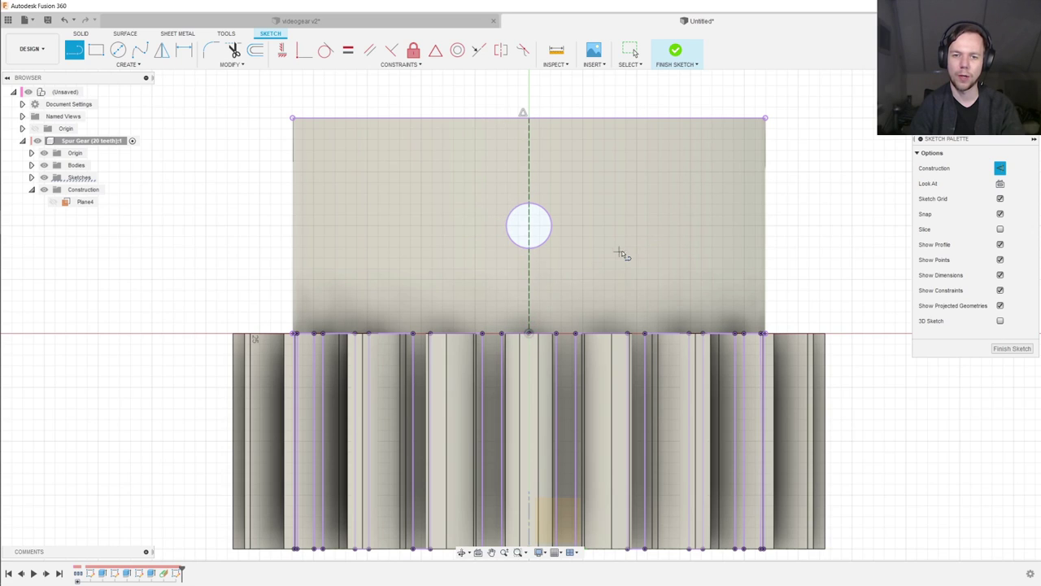
key("Escape")
key("Escape")
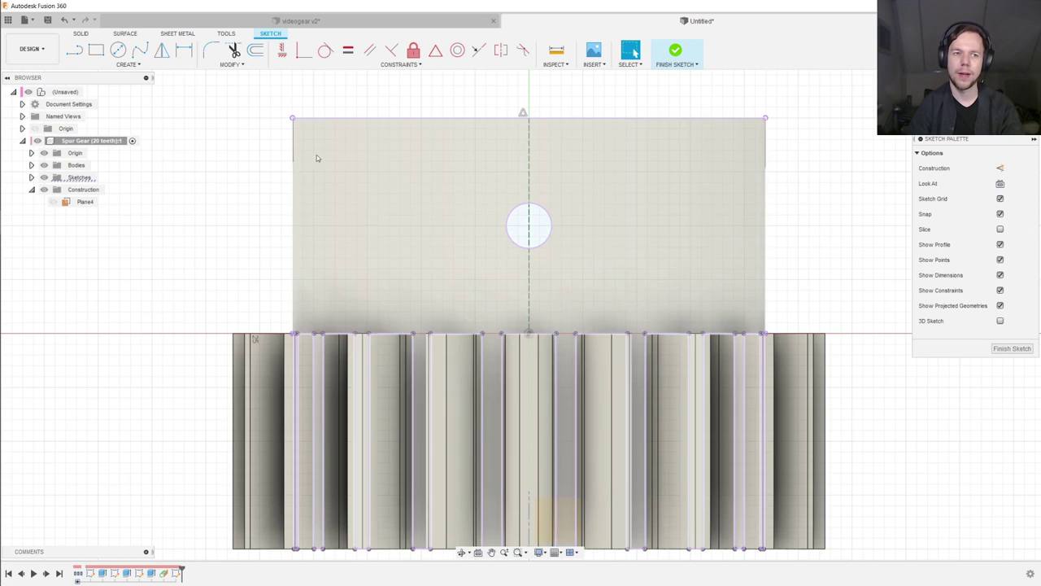
Step: Sketch a circumscribed hexagon around the screw hole, centred on the midpoint of the construction line
left_click(128, 65)
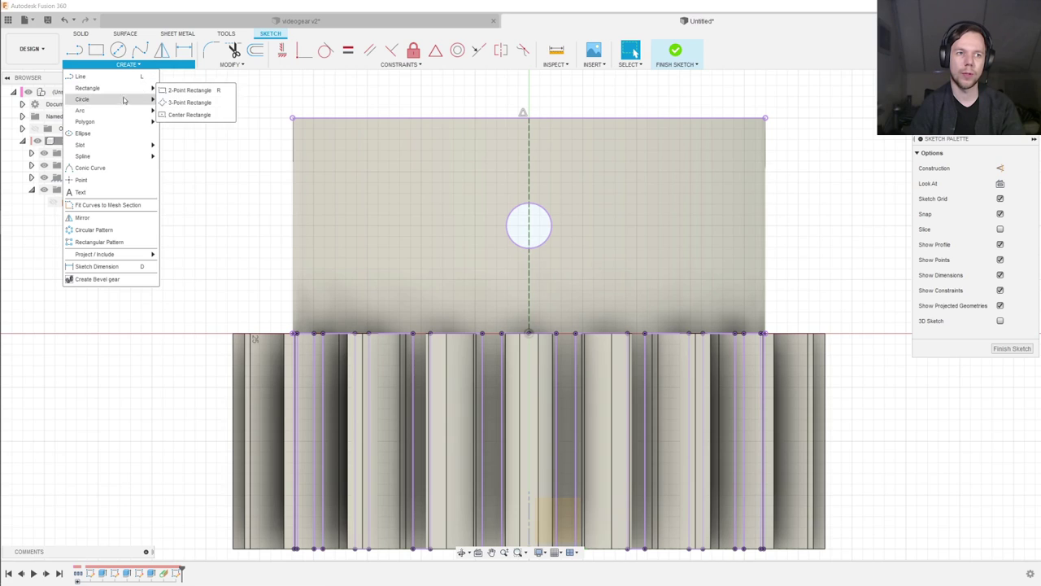
mouse_move(138, 121)
left_click(193, 124)
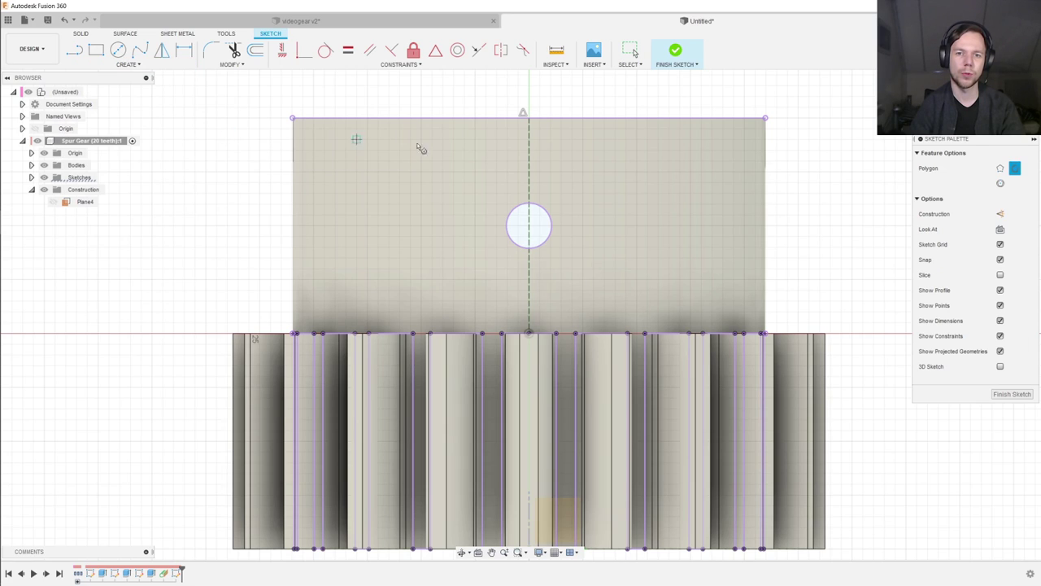
left_click(529, 225)
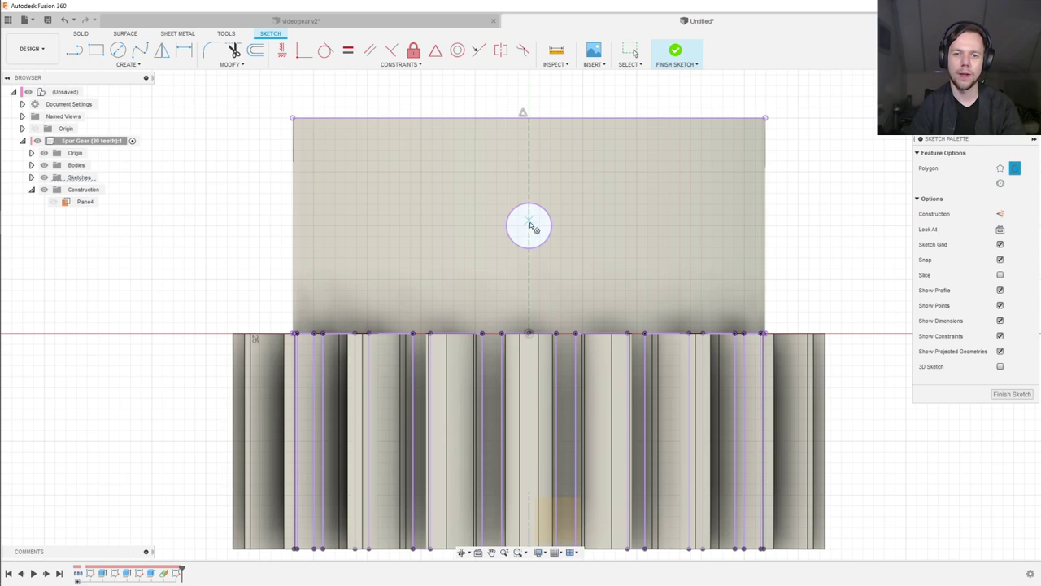
left_click(573, 227)
key("Escape")
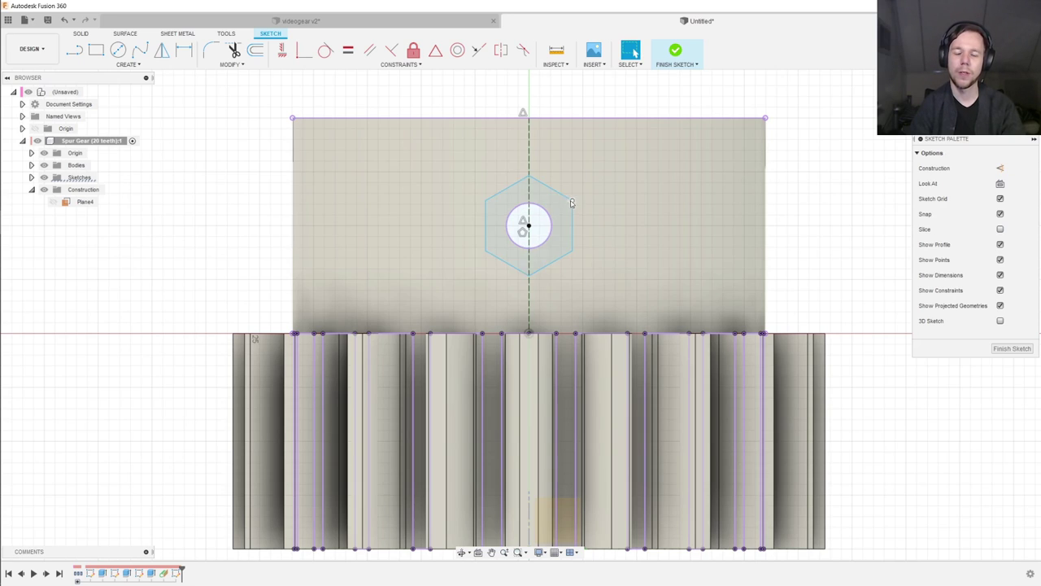
Step: Dimension the distance between the hexagon's two vertical sides as 7 mm
left_click(486, 226)
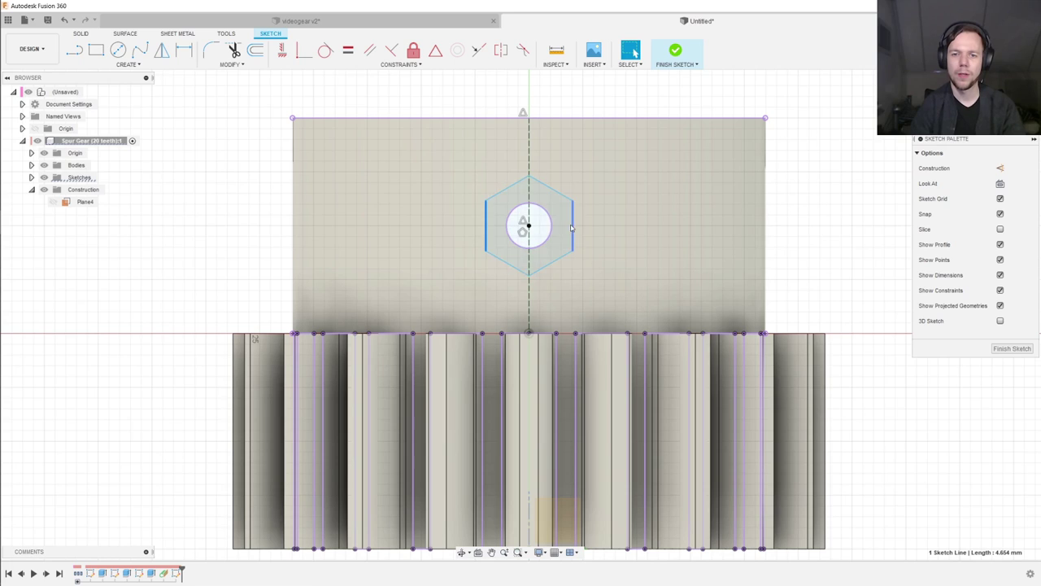
left_click(573, 227, "ctrl")
key("d")
left_click(589, 159)
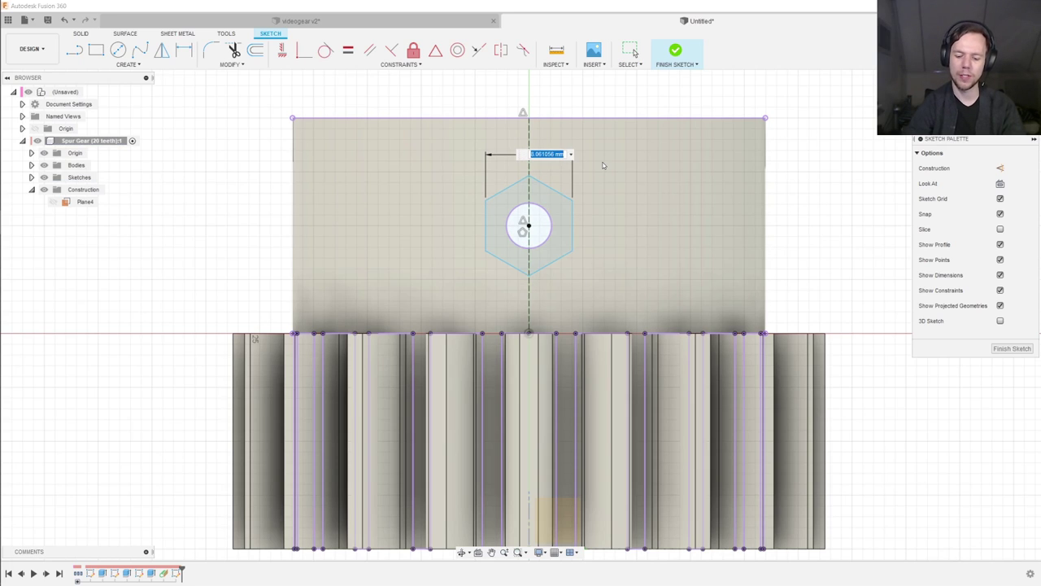
type("7")
key("Return")
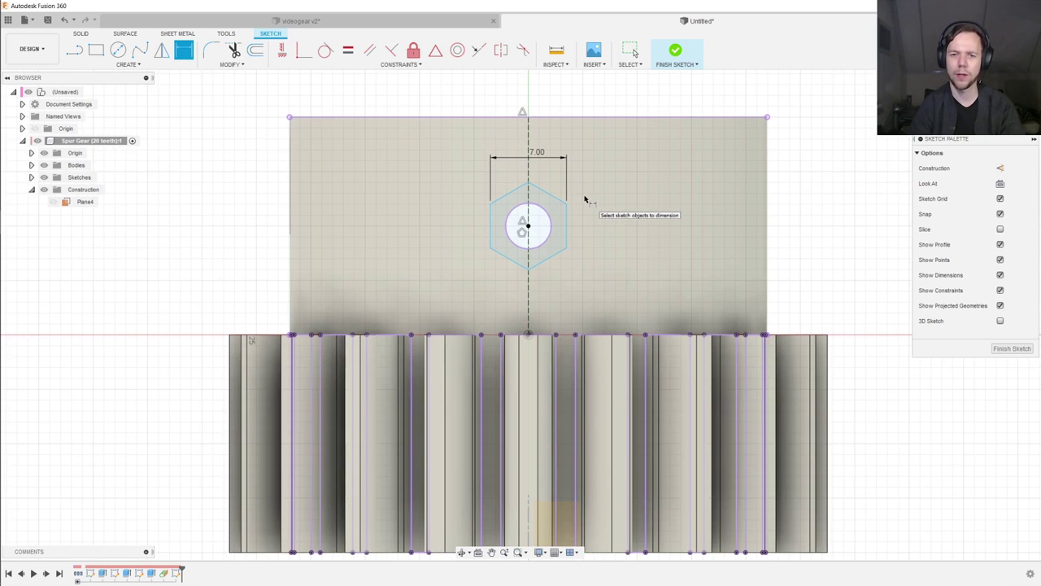
key("Escape")
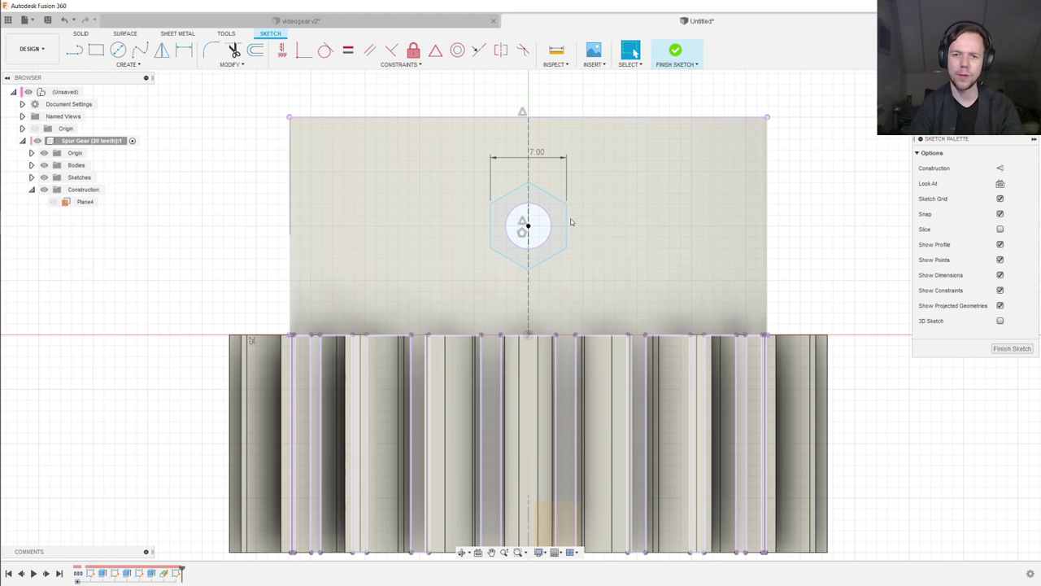
Step: Constrain one side of the hexagon to be vertical and finish the sketch
left_click(567, 224)
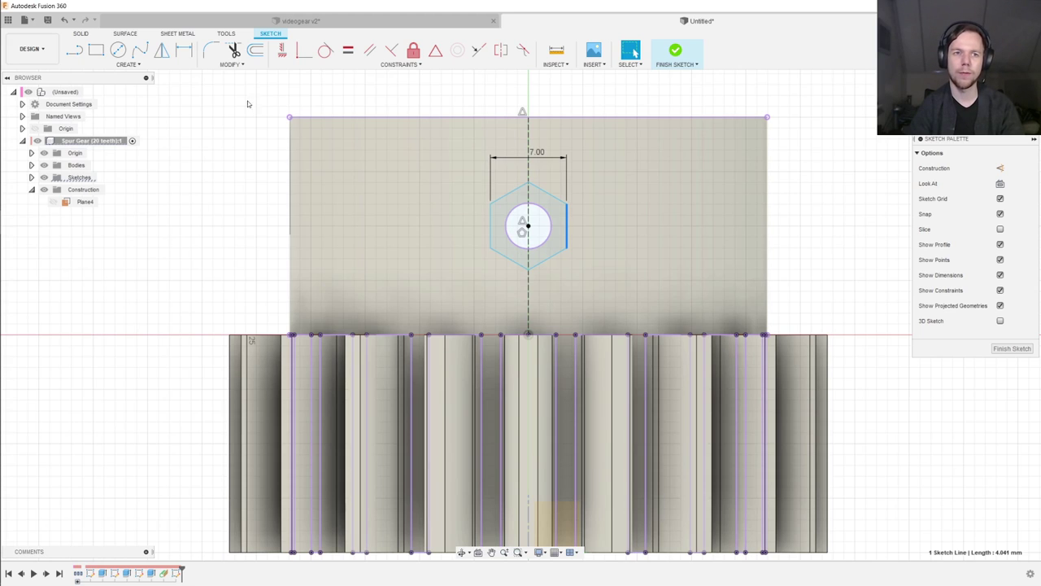
left_click(282, 52)
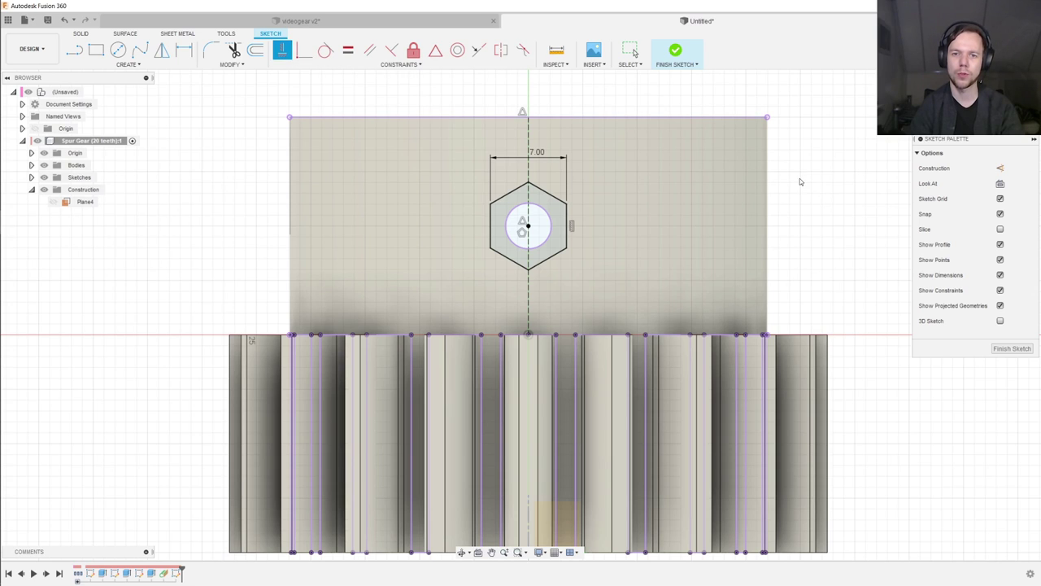
left_click(1008, 348)
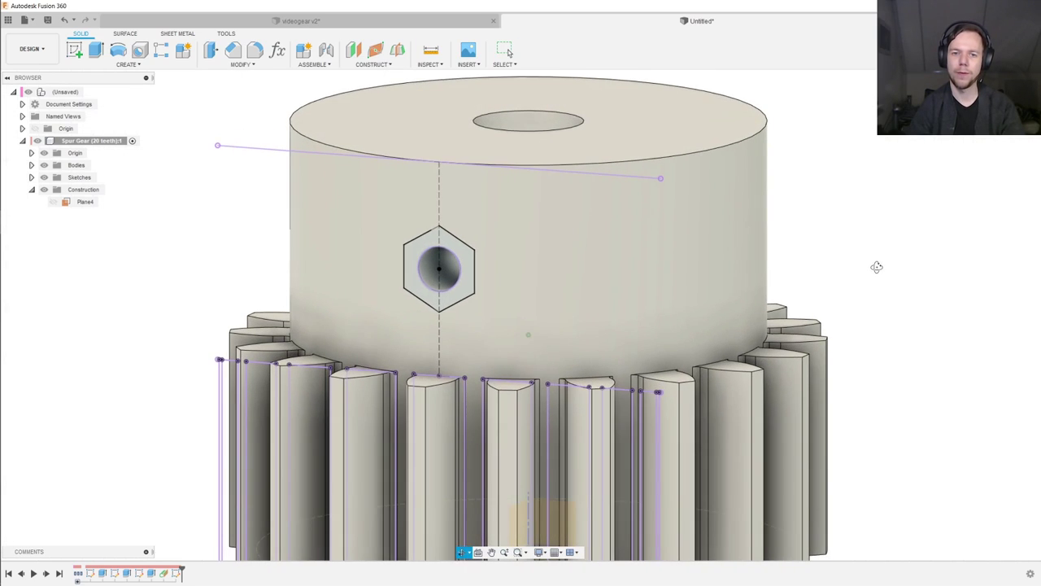
Step: Extrude the profile between the hexagon and the screw hole as a cut with a distance of -5 mm into the hub
key("Escape")
key("e")
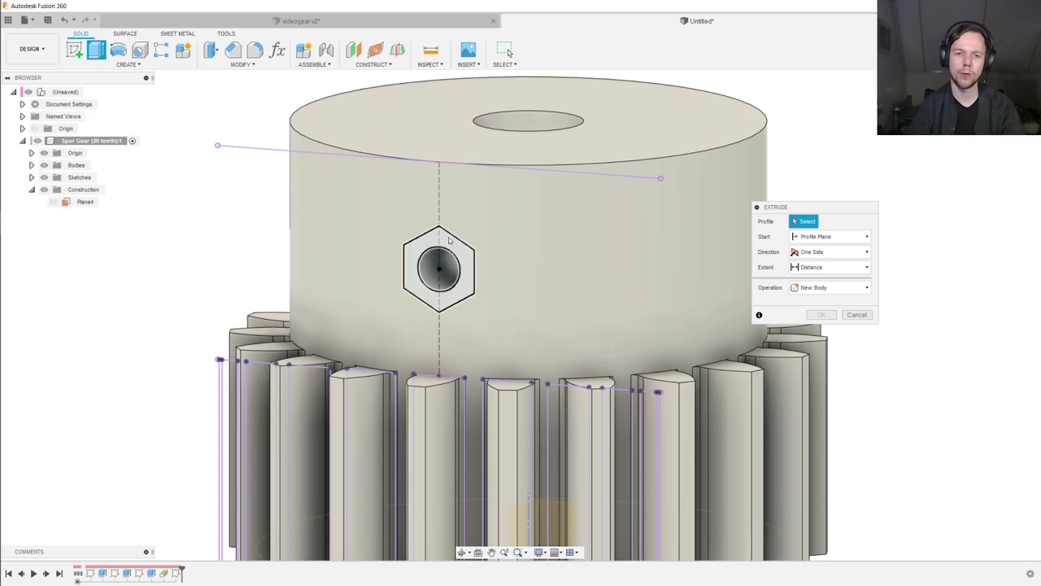
left_click(457, 286)
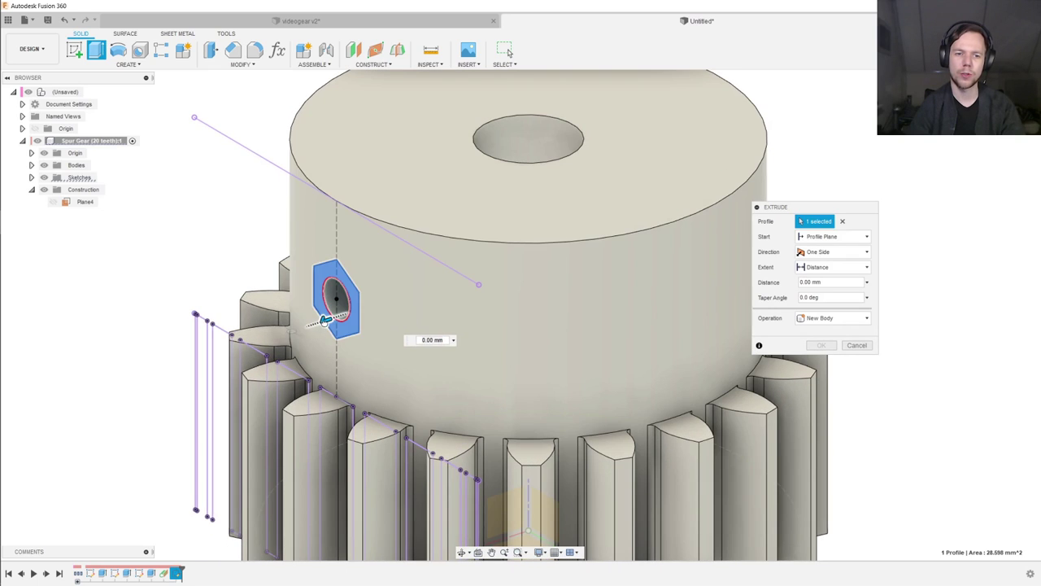
left_click_drag(323, 320, 385, 301)
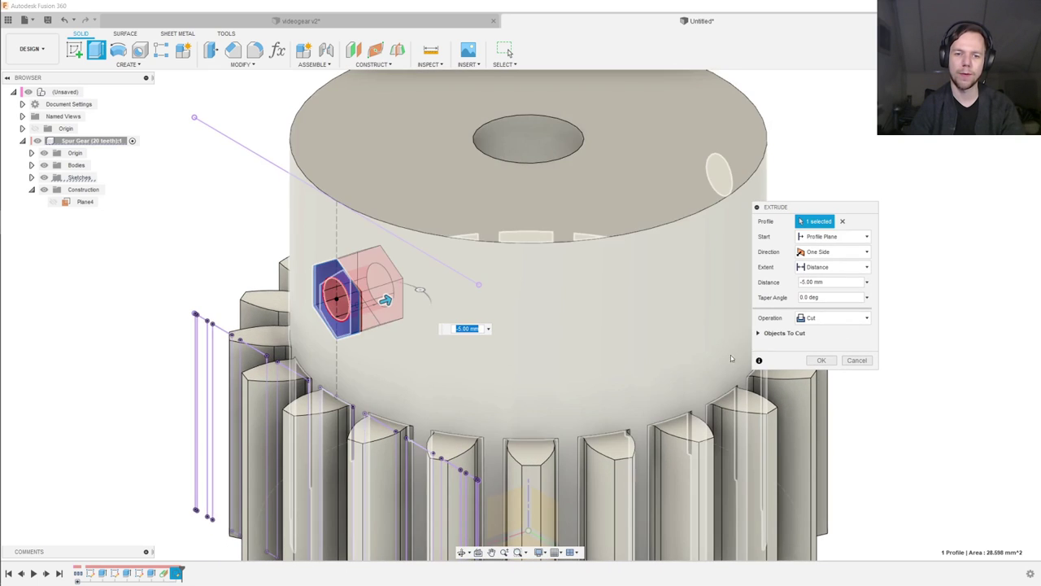
left_click(818, 361)
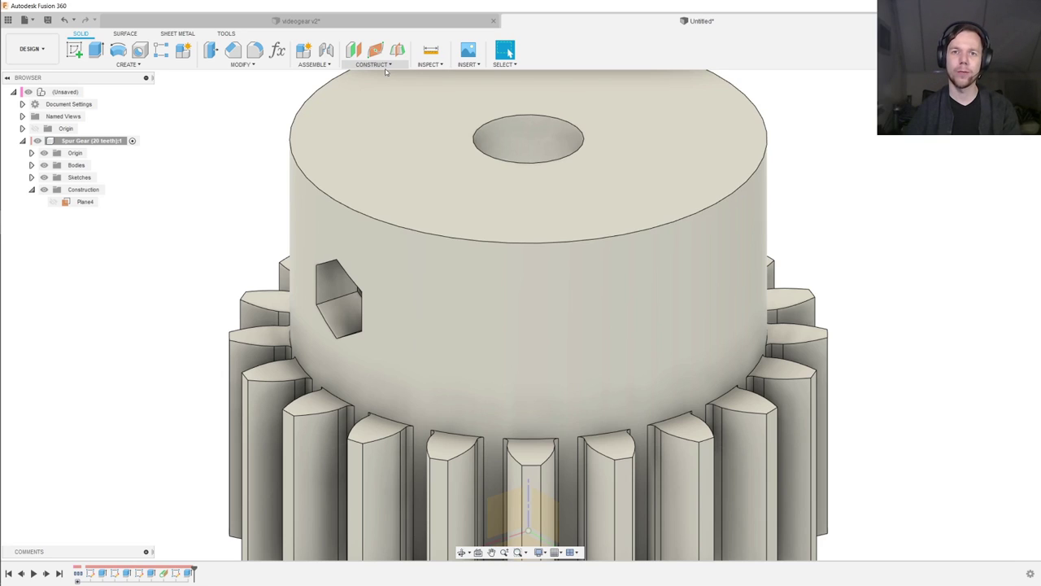
Step: Create a tangent plane on the hub's cylindrical face at 180 degrees, using the existing tangent plane Plane4 as reference
left_click(386, 69)
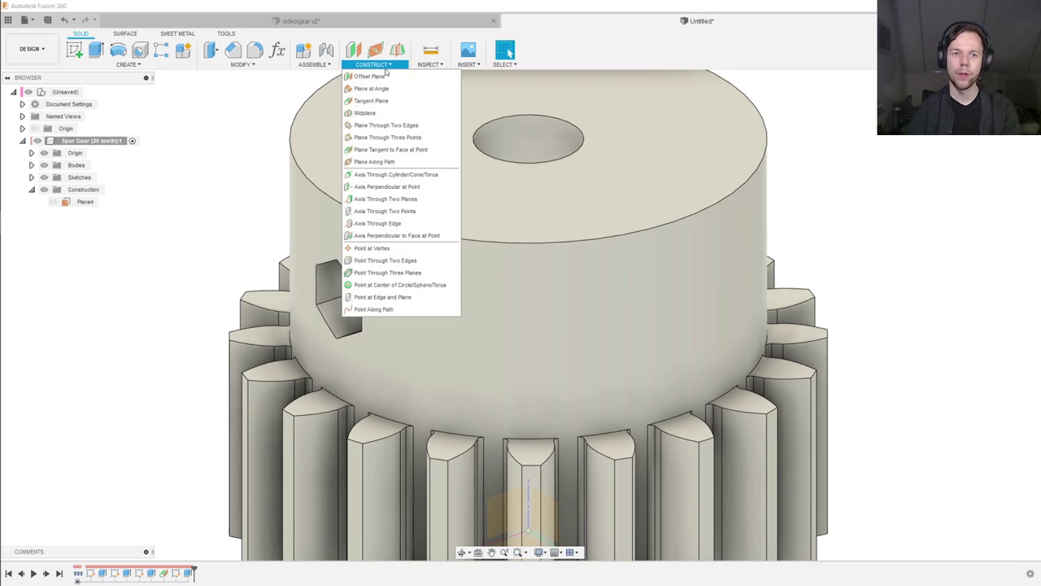
left_click(394, 100)
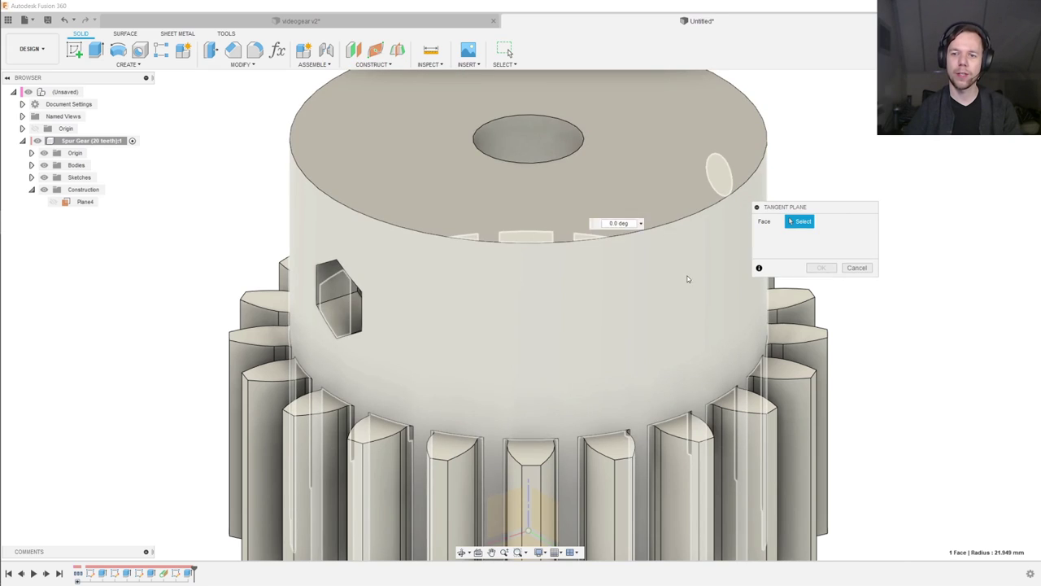
left_click(688, 275)
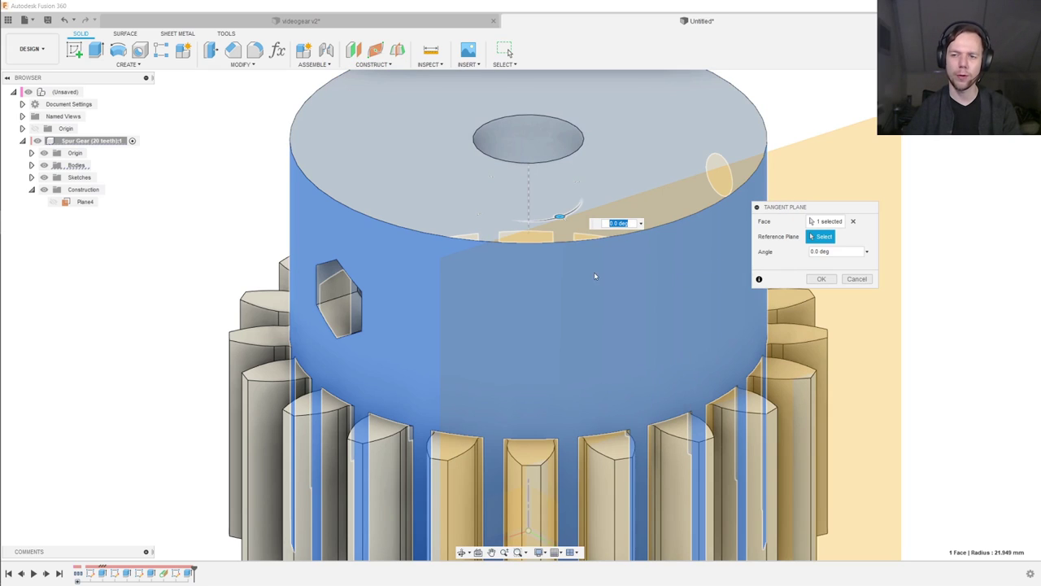
left_click(73, 202)
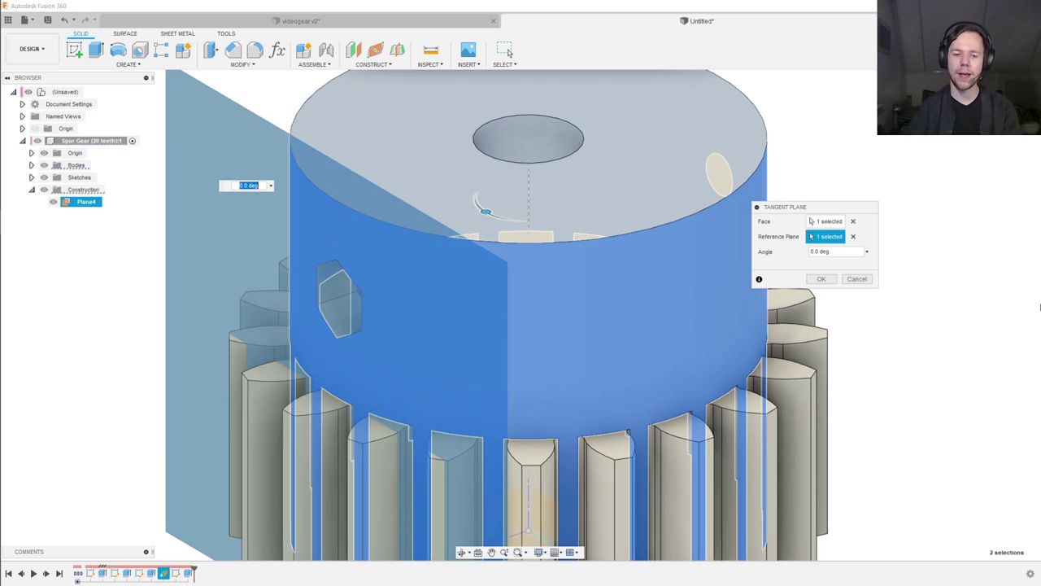
type("180")
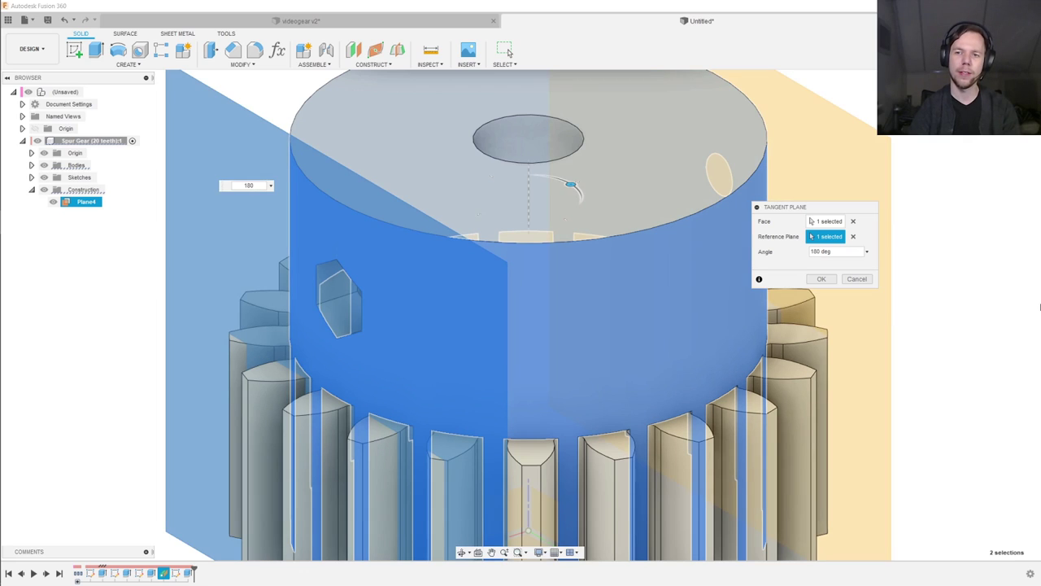
key("Return")
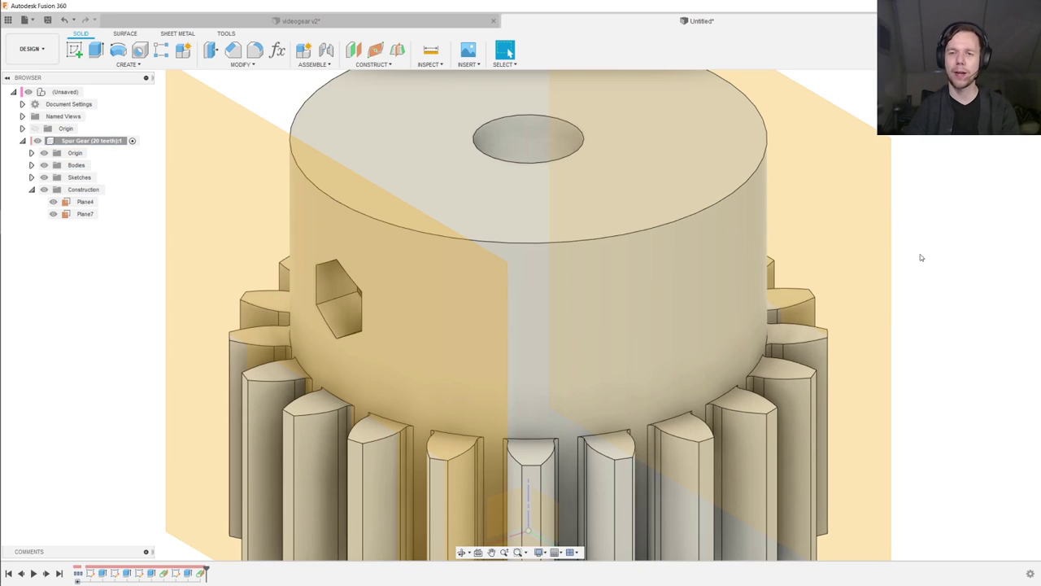
Step: Start a sketch on the new tangent plane on the hub side opposite the nut pocket
middle_click_drag(980, 245, 739, 265, "shift")
left_click(84, 201)
left_click(85, 213)
left_click(74, 50)
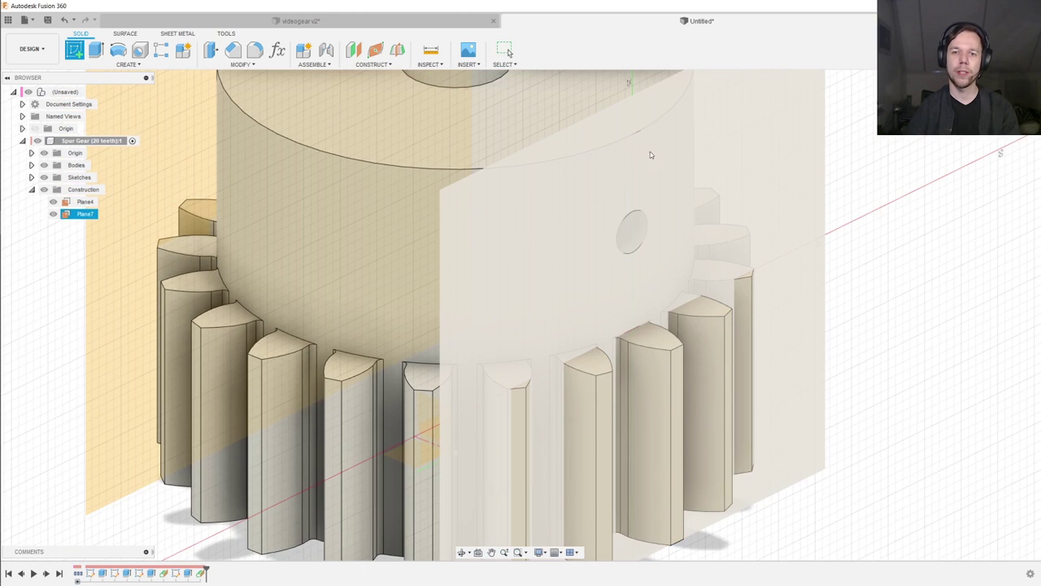
left_click(777, 153)
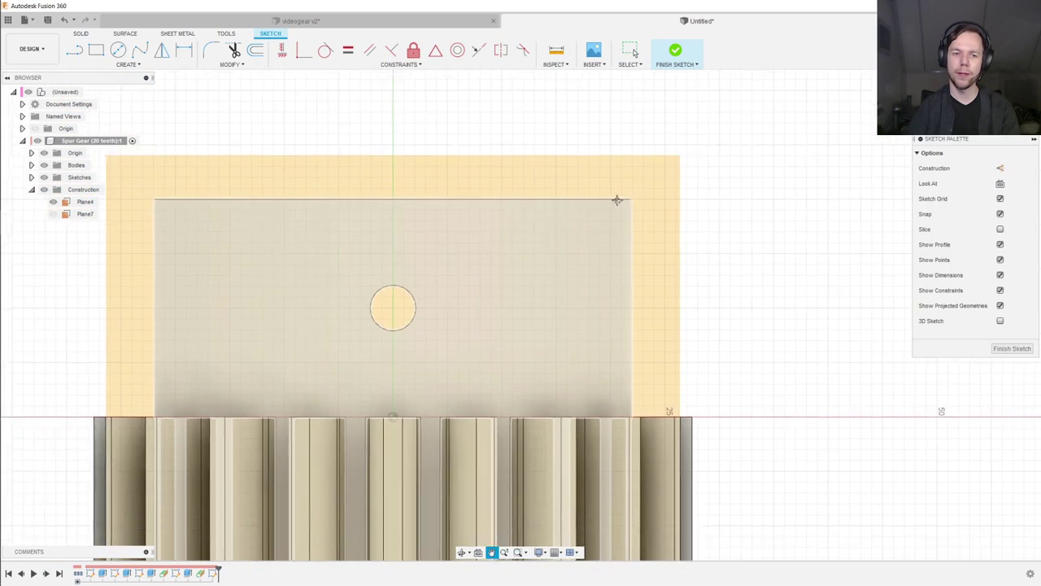
Step: Project the hub's upper circular edge and the short edge at the hub's base above the middle tooth into the sketch
key("p")
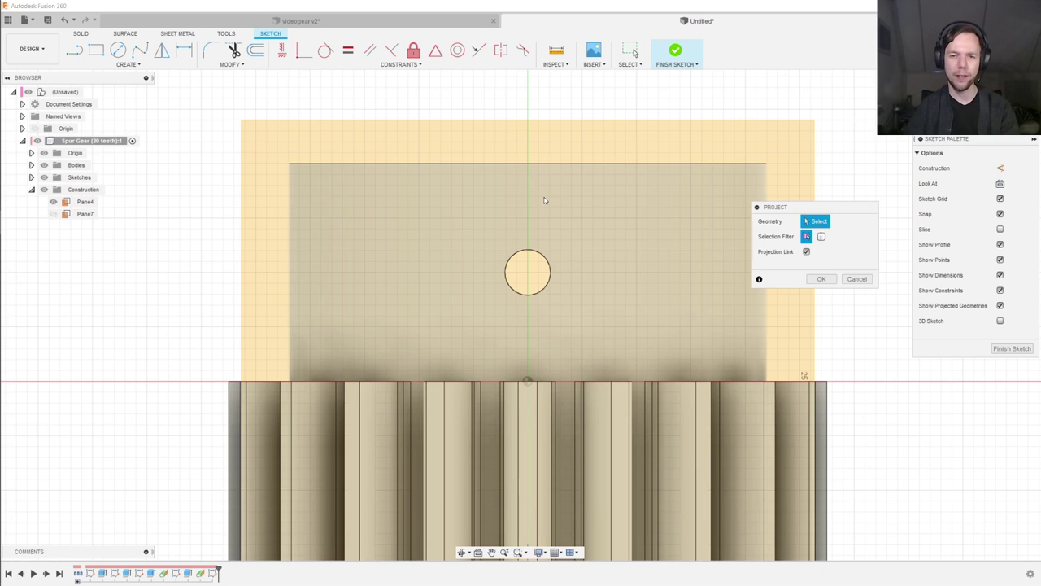
left_click(545, 200)
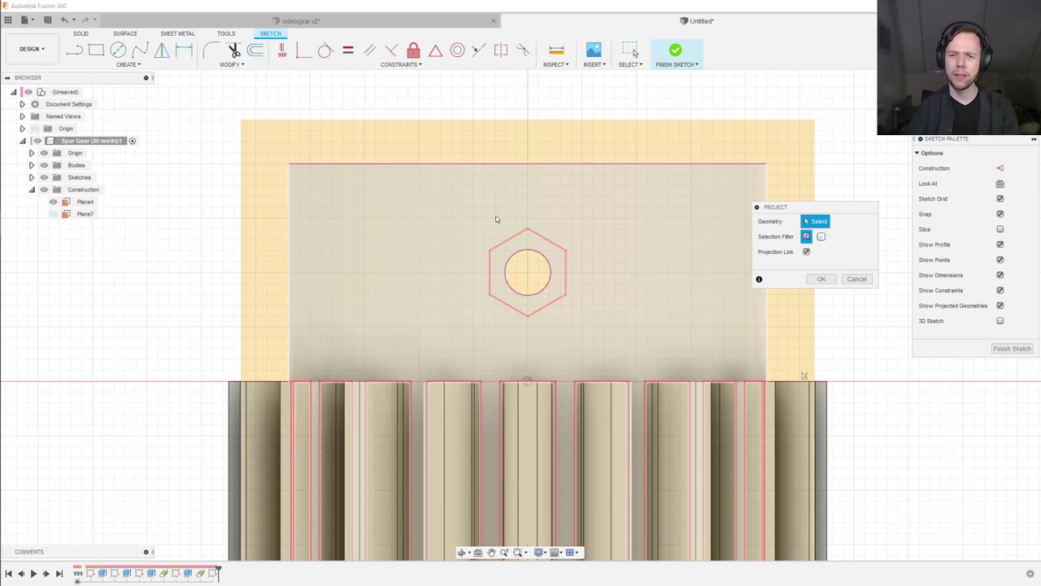
left_click(545, 165)
middle_click_drag(546, 212, 540, 382, "shift")
left_click(540, 383)
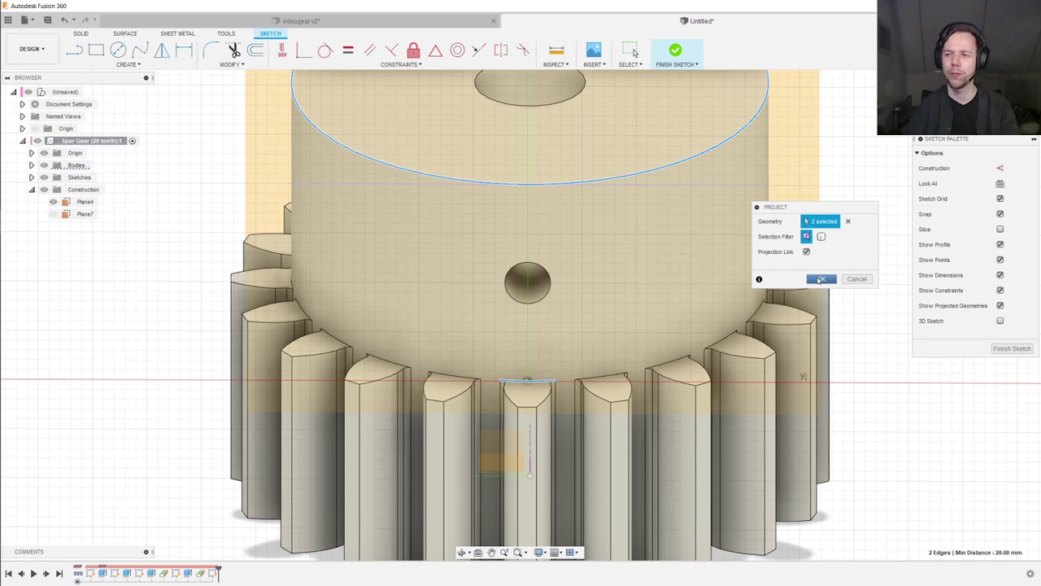
left_click(820, 279)
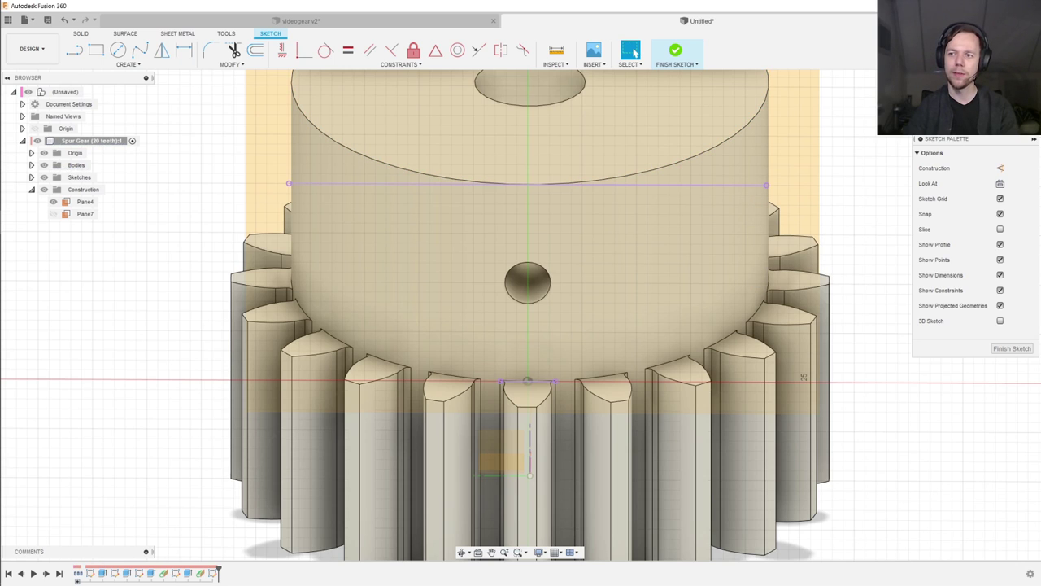
Step: Draw a vertical construction line from the midpoint of the projected base edge to the midpoint of the hub's projected upper edge
left_click(967, 81)
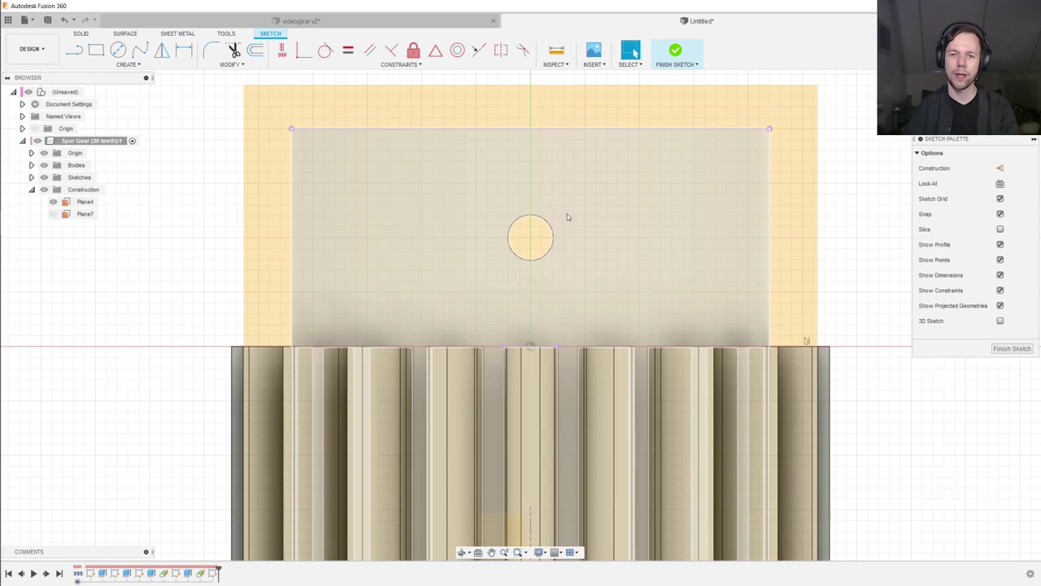
key("x")
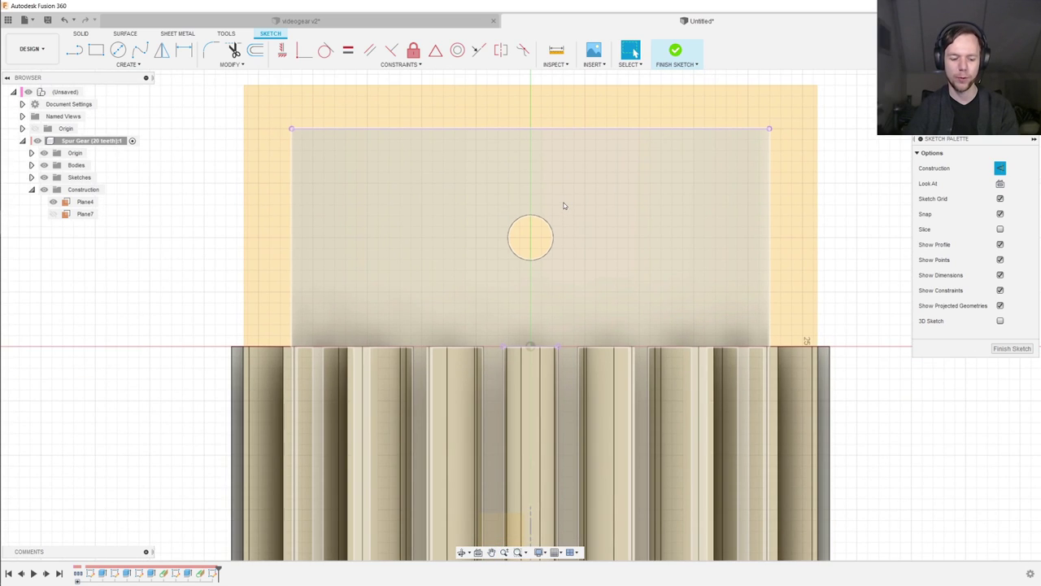
key("l")
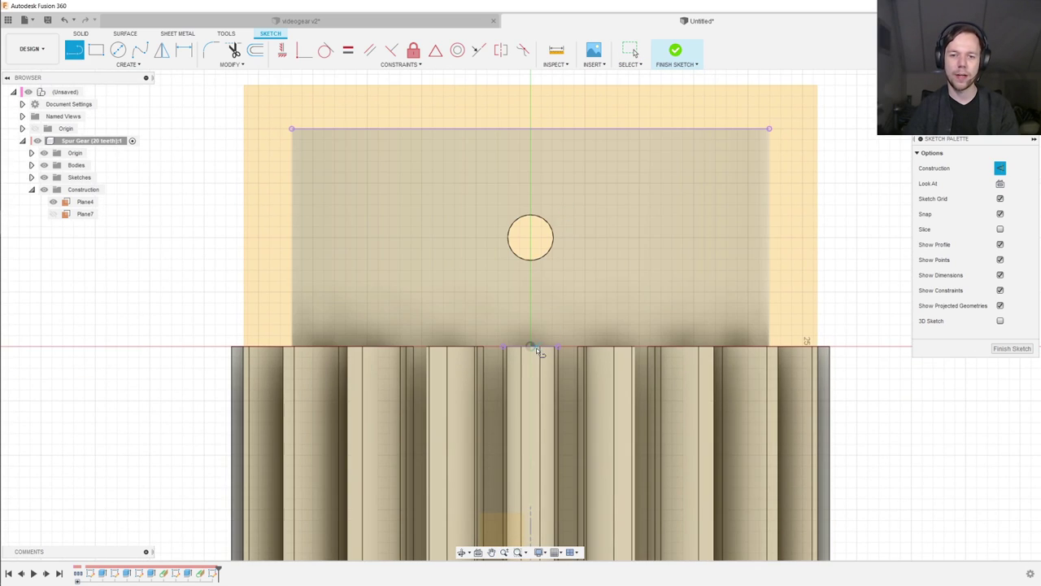
left_click(530, 346)
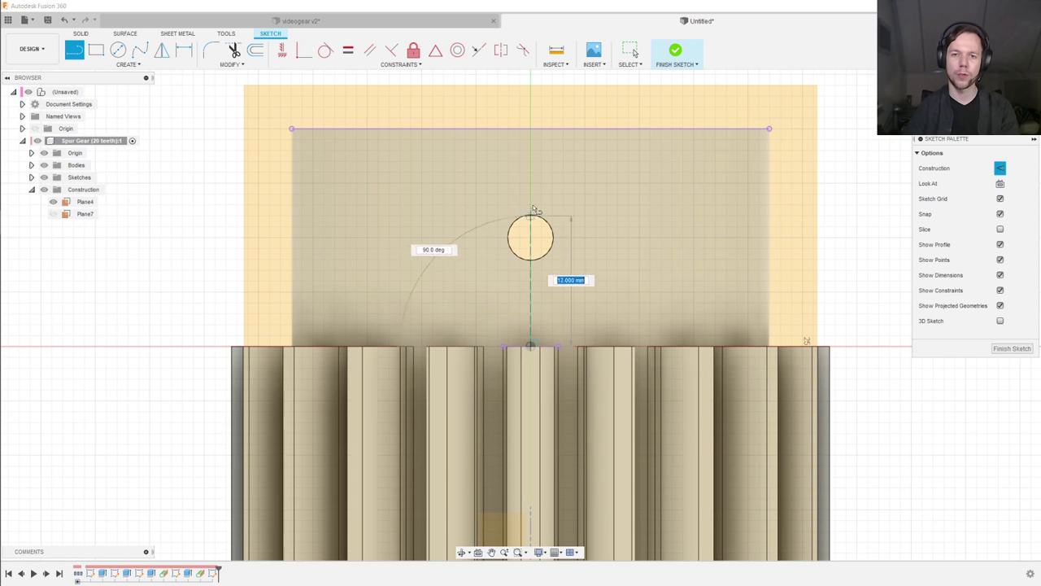
left_click(530, 129)
key("Escape")
key("x")
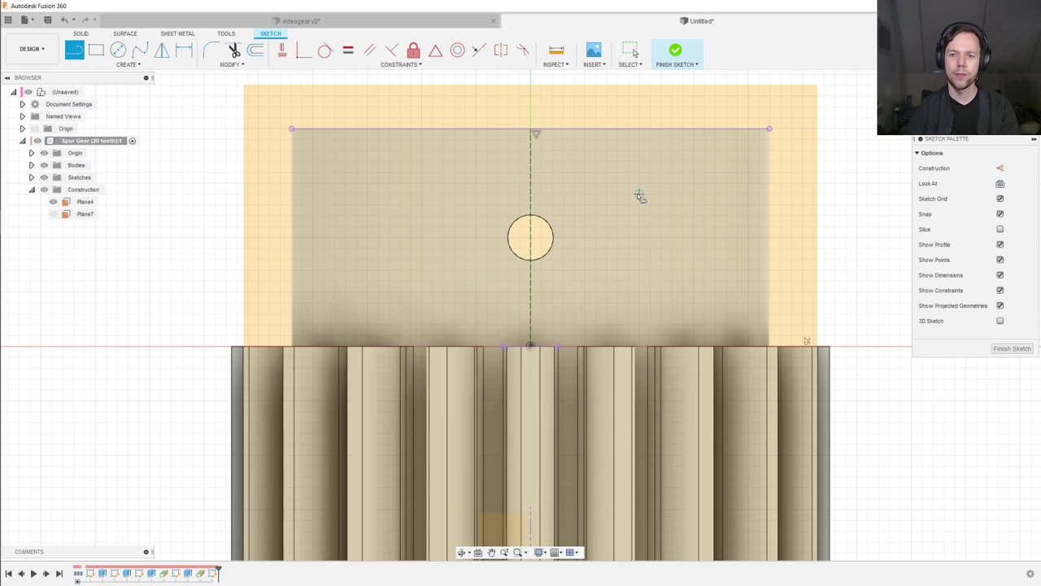
Step: Sketch a 7.5 mm diameter circle centred on the construction line's midpoint, around the screw hole
key("c")
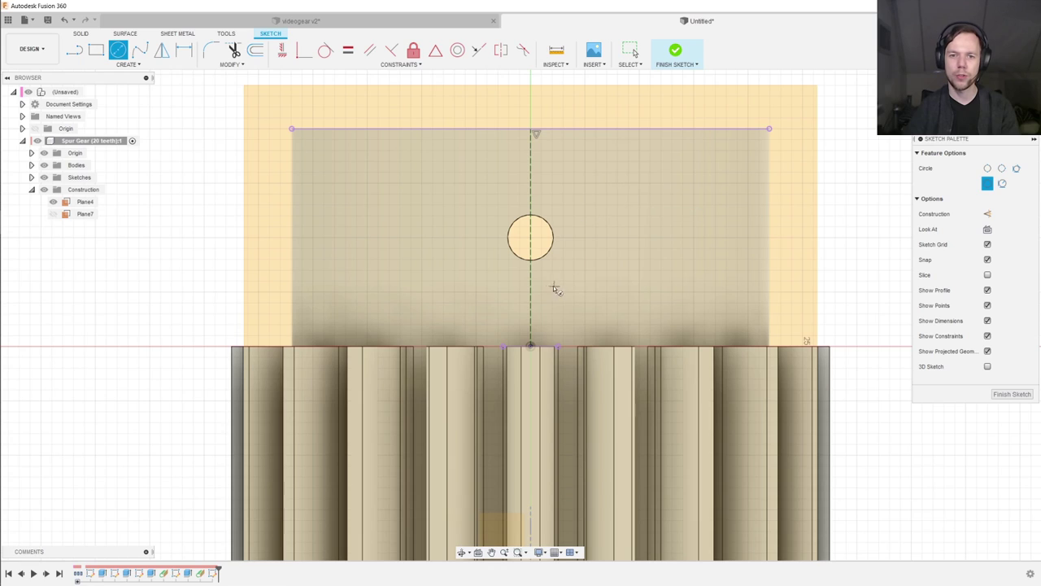
left_click(530, 237)
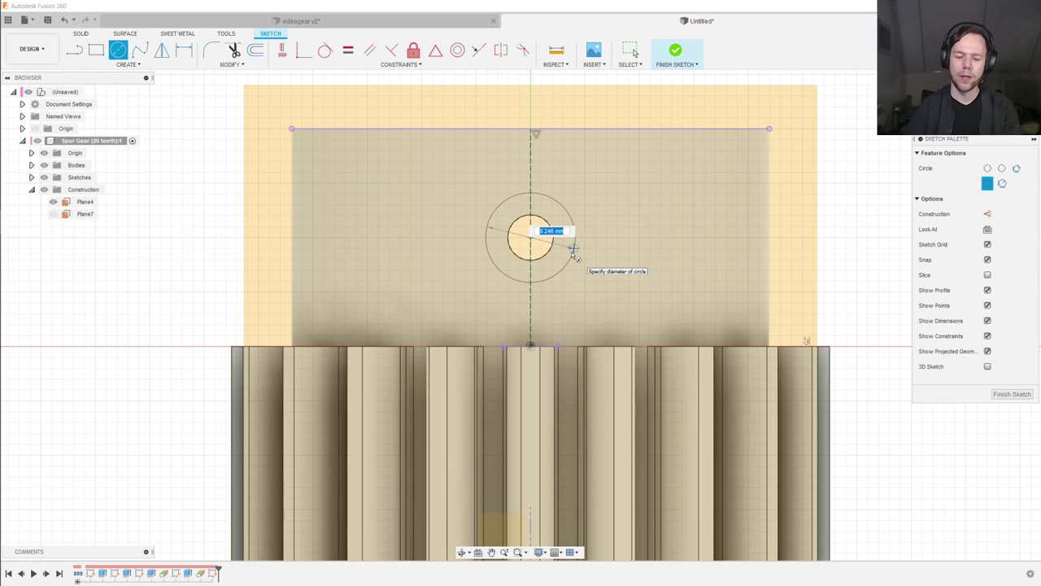
type("7.5")
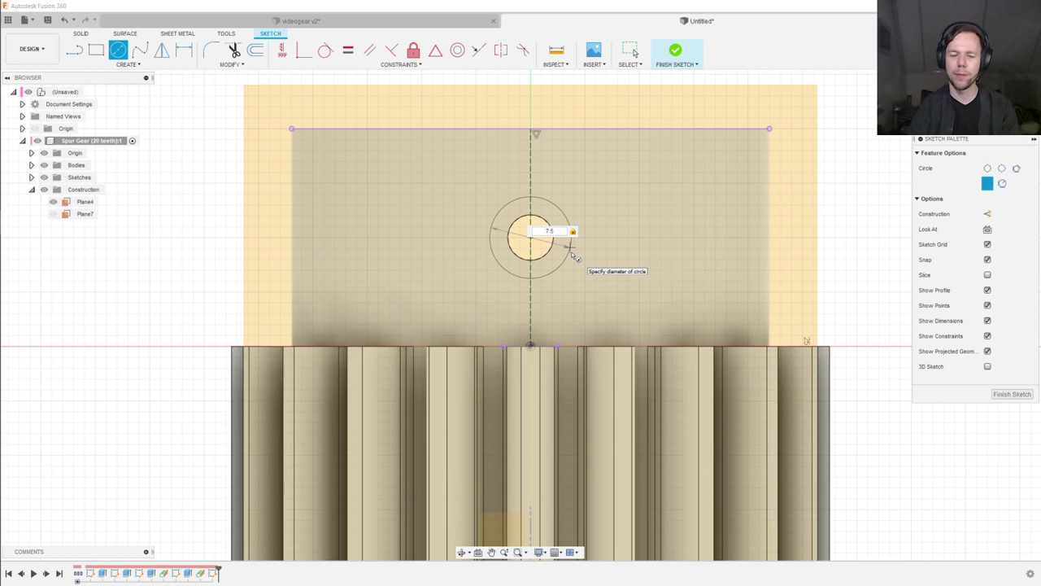
key("Return")
key("Escape")
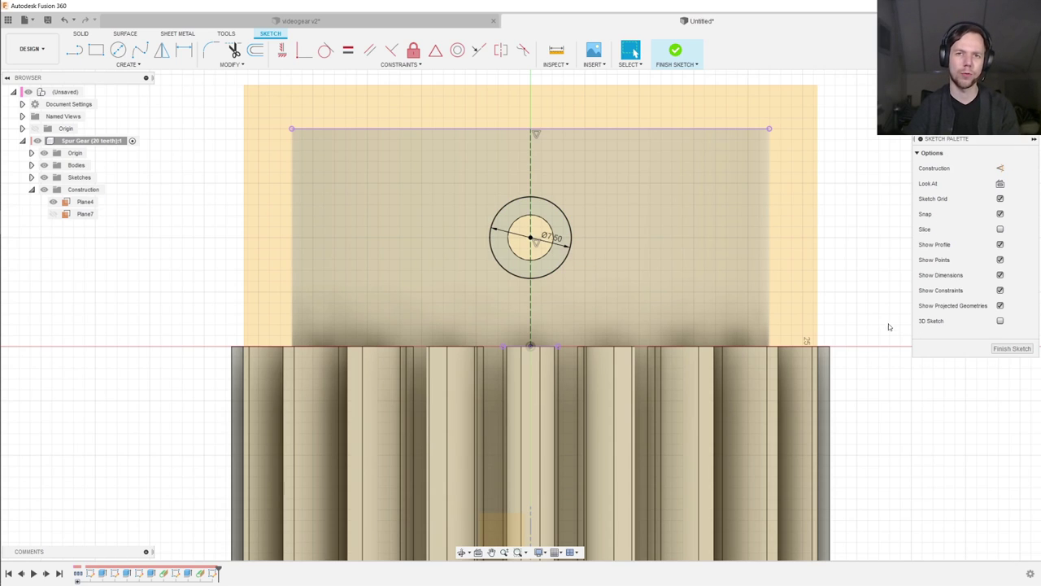
Step: Extrude the 7.5 mm circle as a cut with a distance of -6 mm into the hub
left_click(1016, 351)
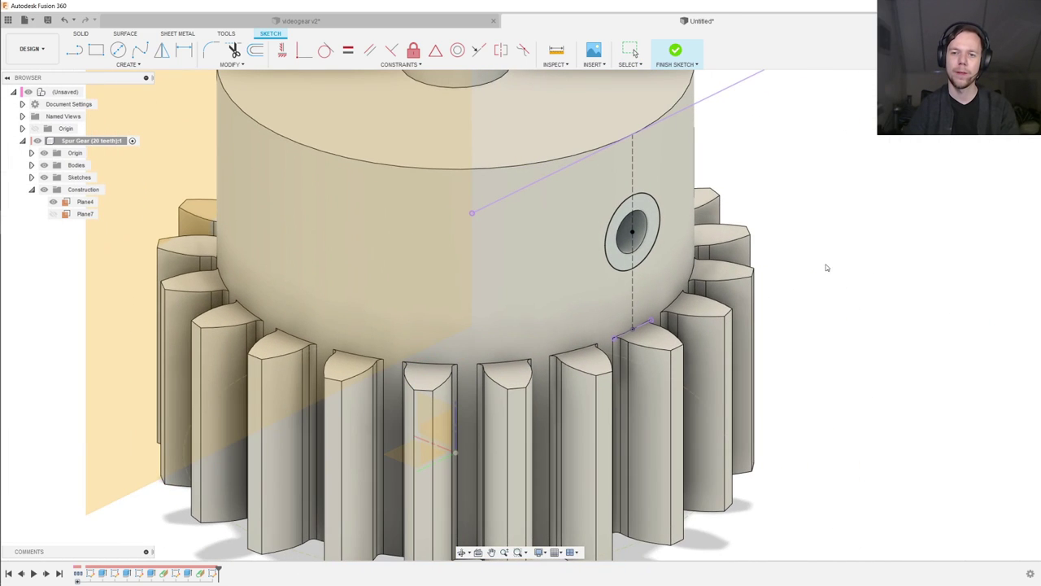
type("e")
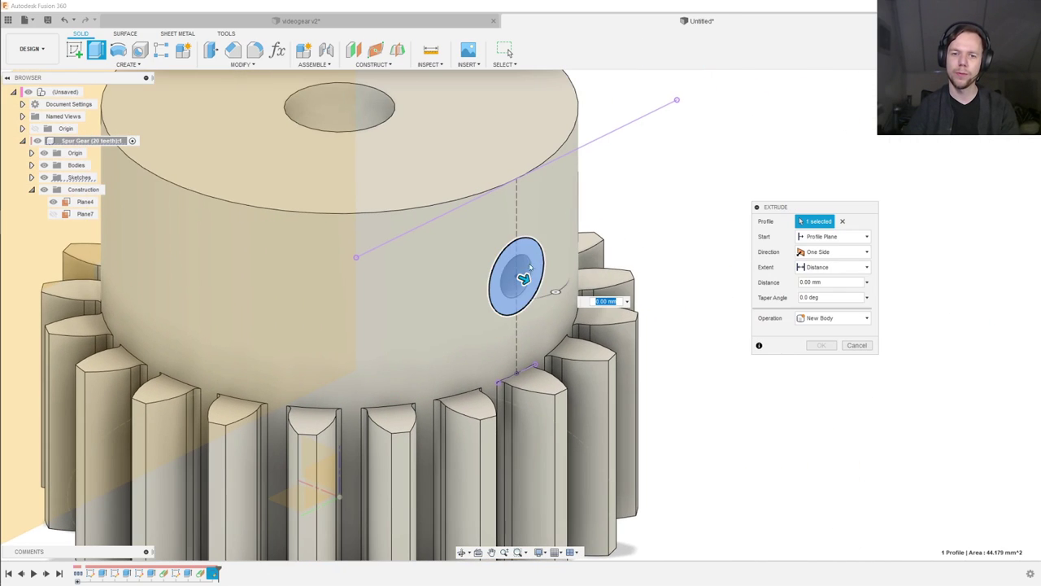
type("-3")
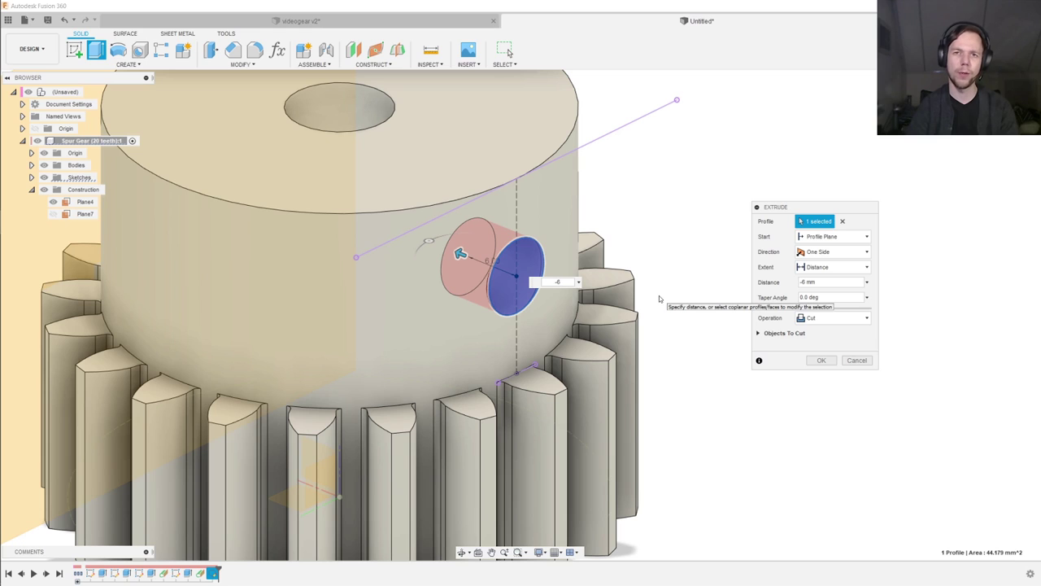
key("Return")
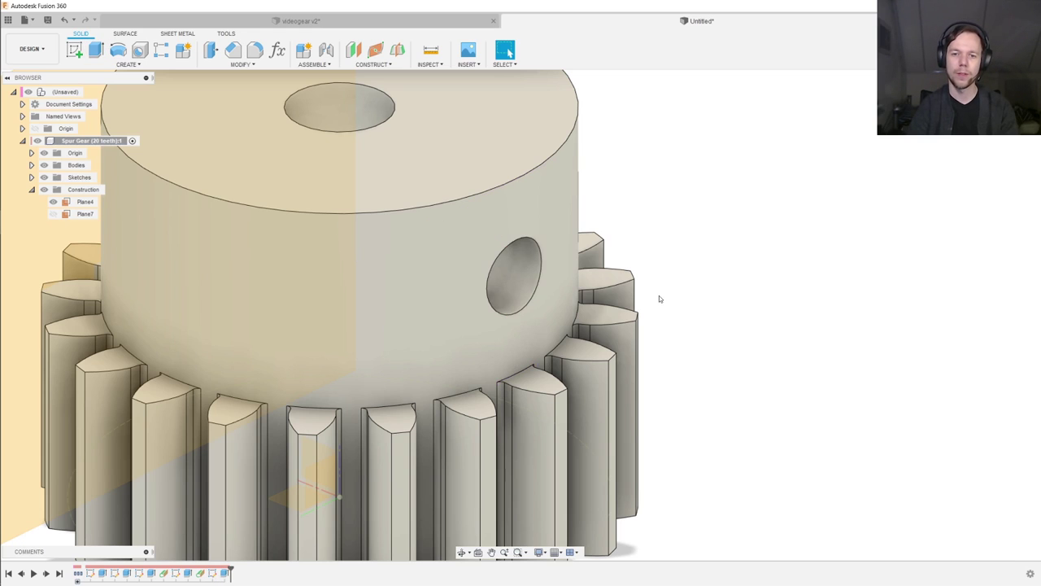